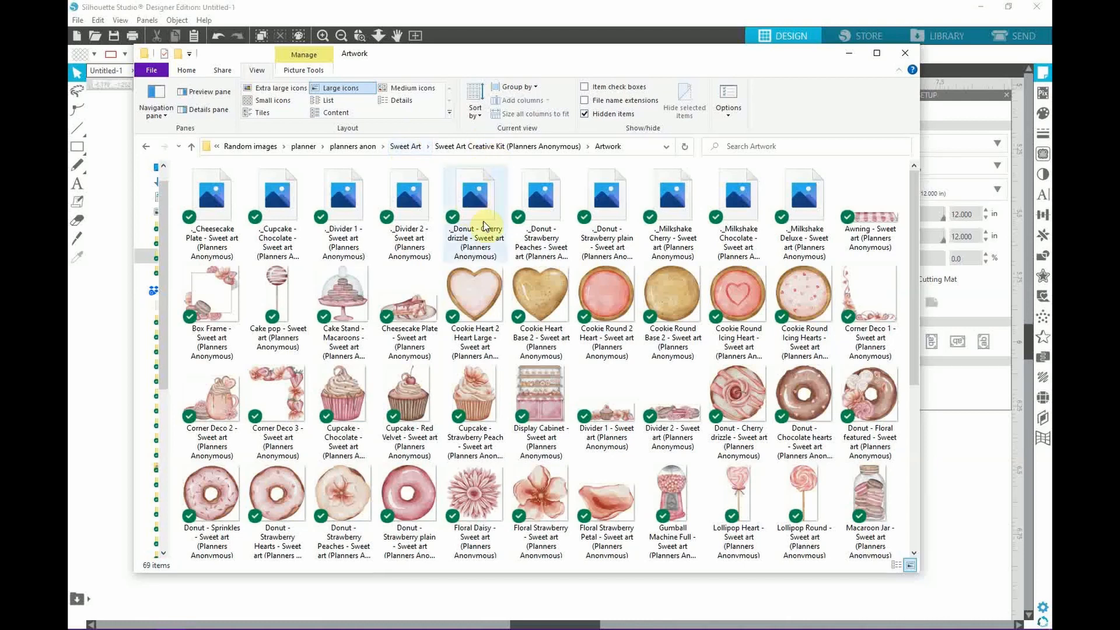
Drag the Artwork folder window aside to uncover Silhouette's PDF import dialog
scroll(493, 371, down, 2)
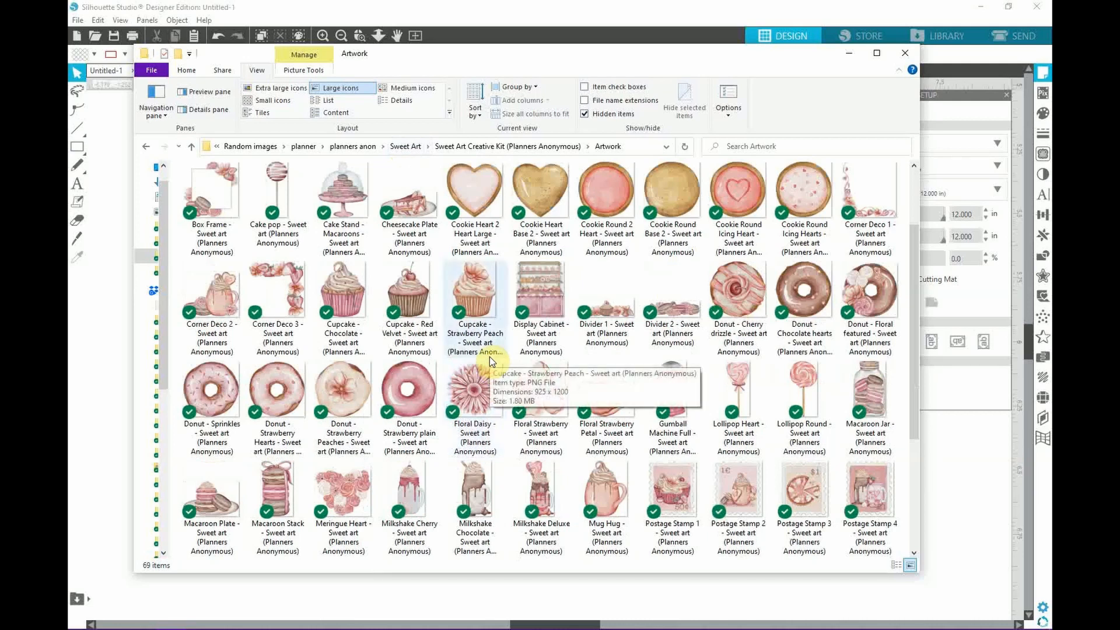
scroll(509, 339, down, 3)
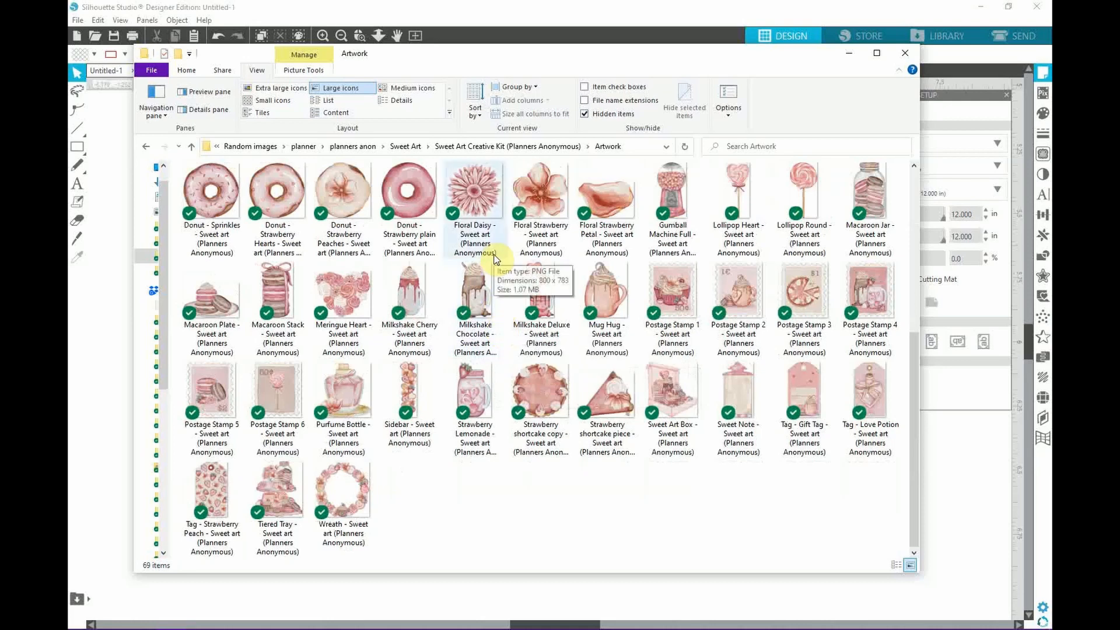
drag(620, 55, 0, 46)
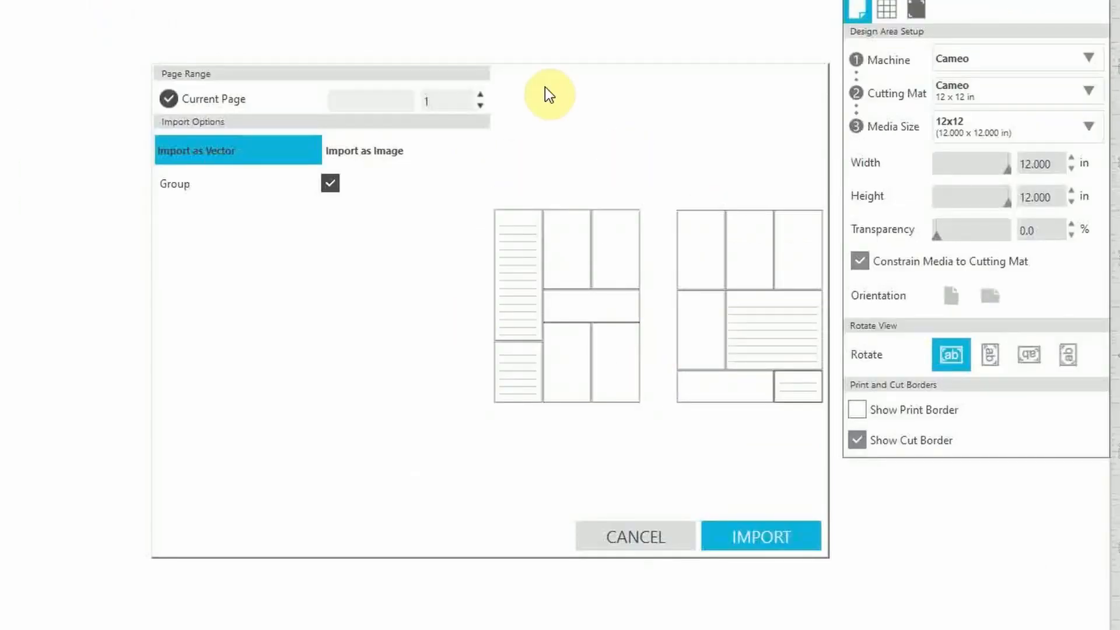
Import the two-page planner PDF as a picture, not vectors, at 300 dpi
click(372, 153)
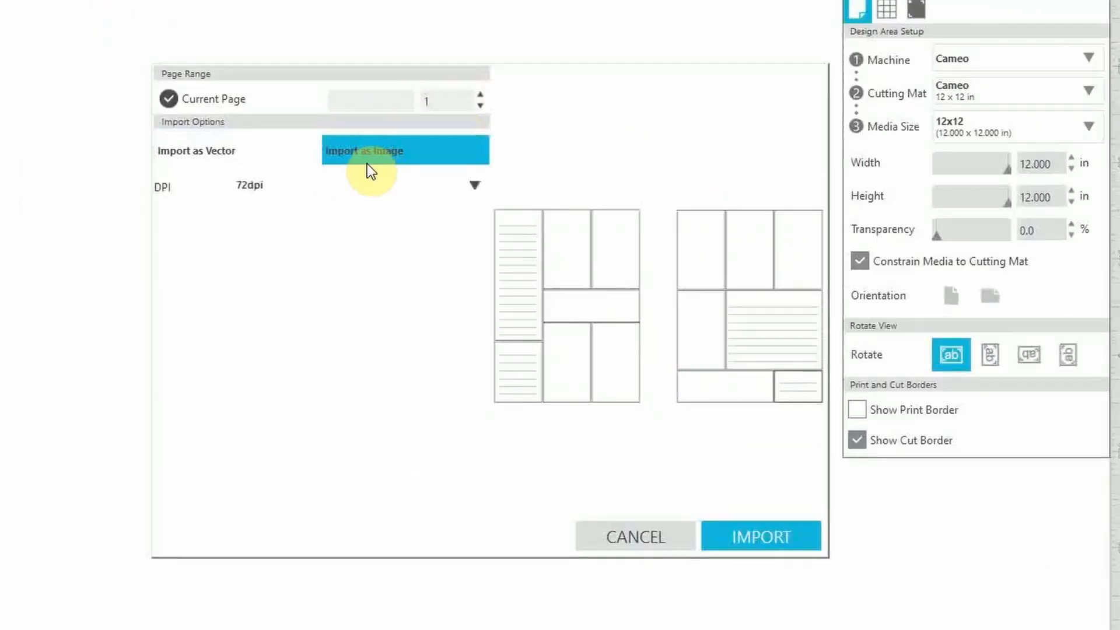
click(473, 183)
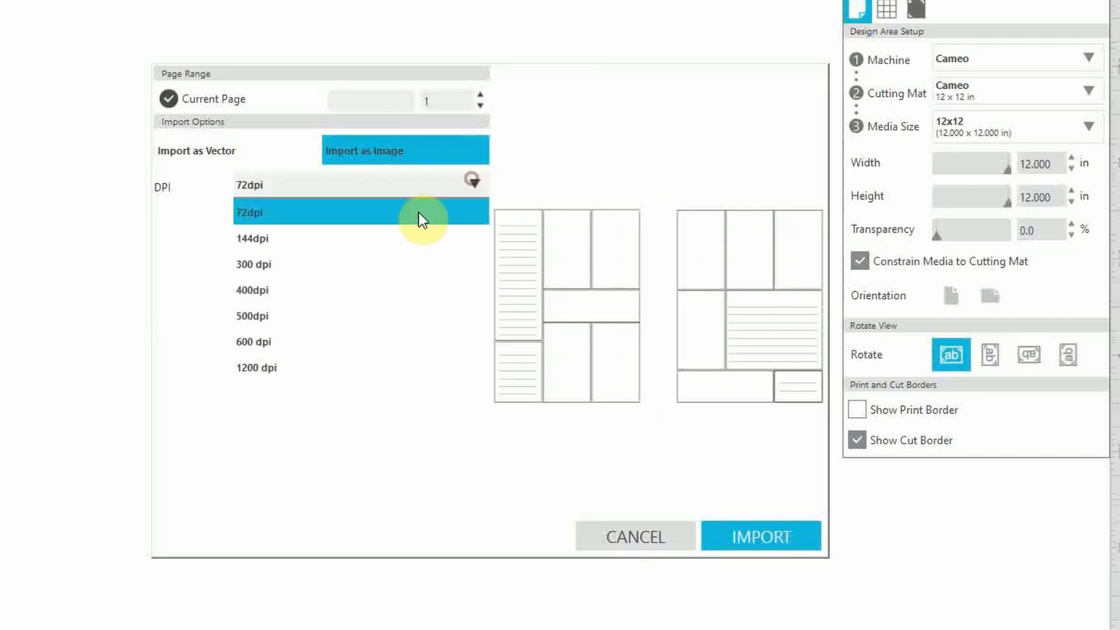
click(247, 268)
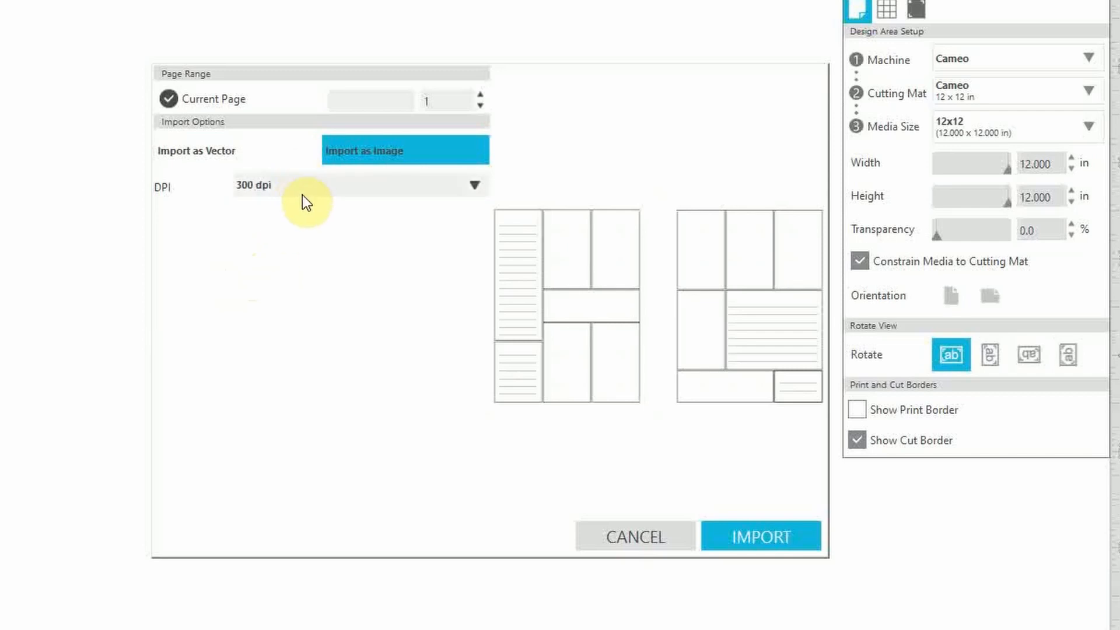
click(732, 539)
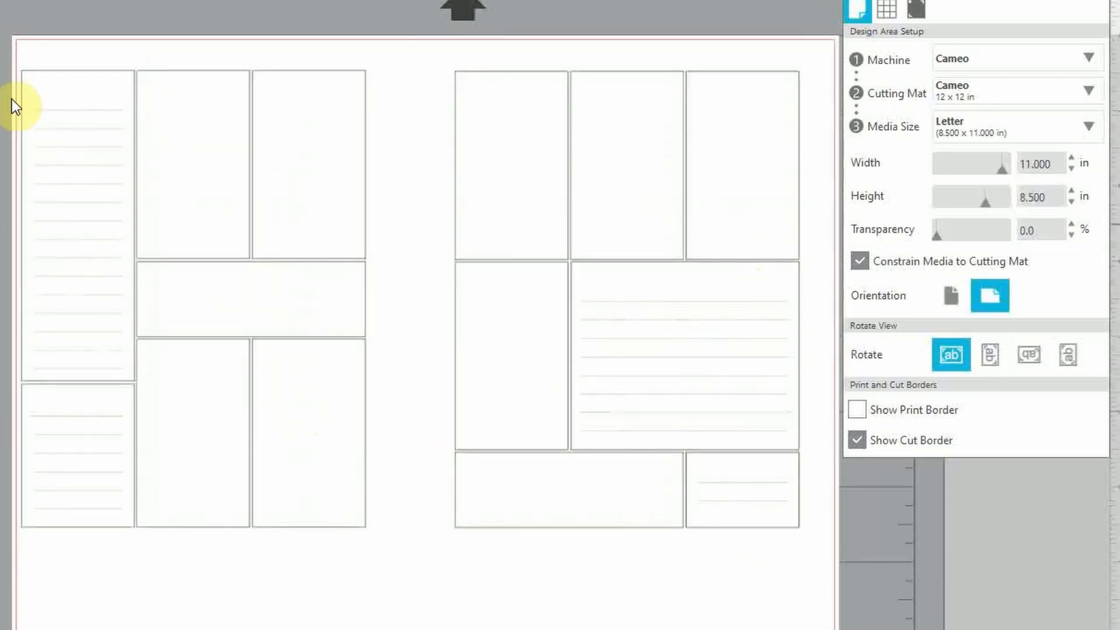
Center the 10.597 × 7.000 in planner image on the Letter page at X 0.201, Y 0.750
click(448, 222)
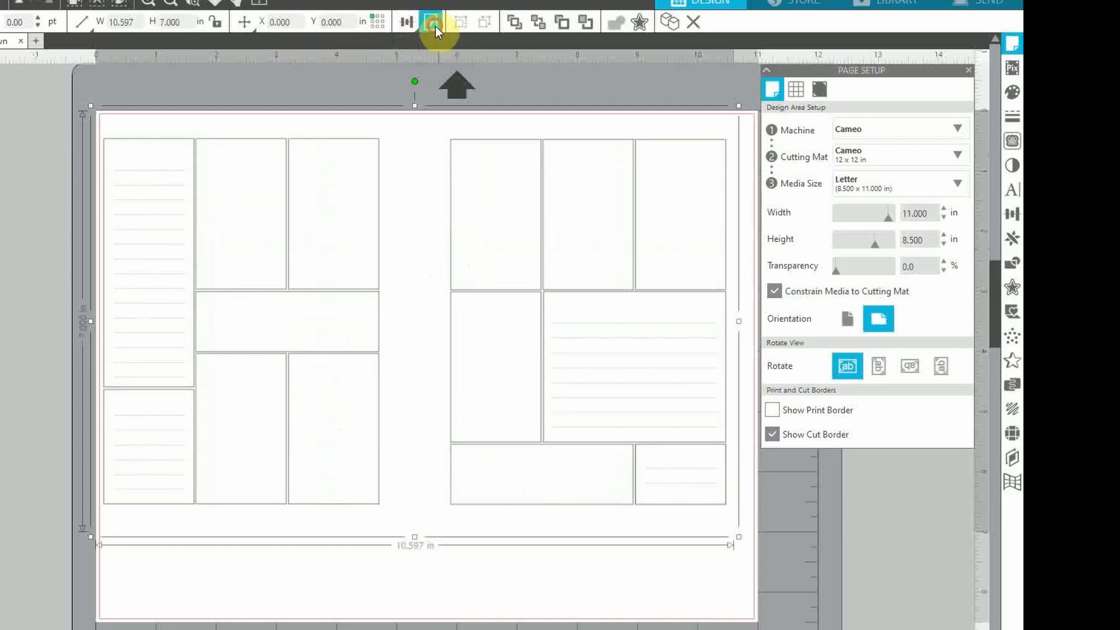
click(436, 26)
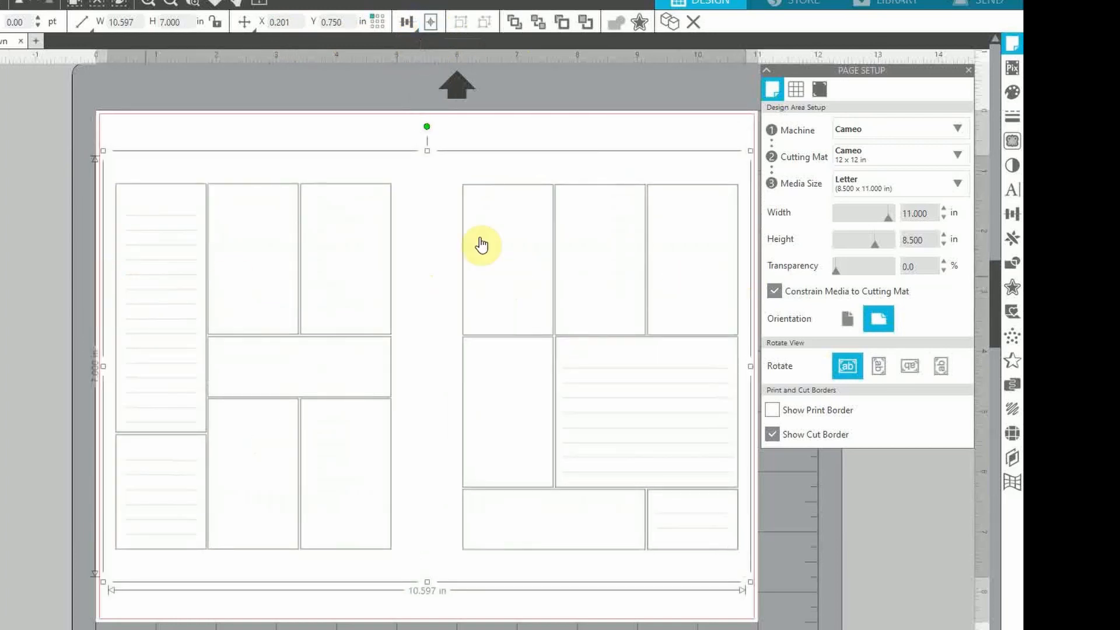
click(968, 70)
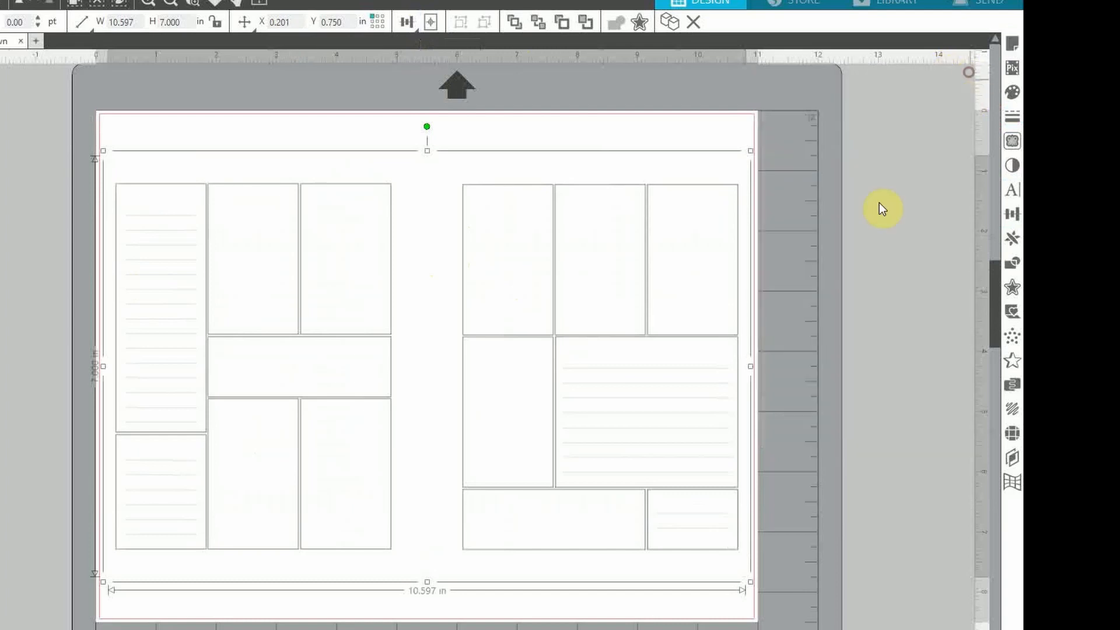
click(845, 273)
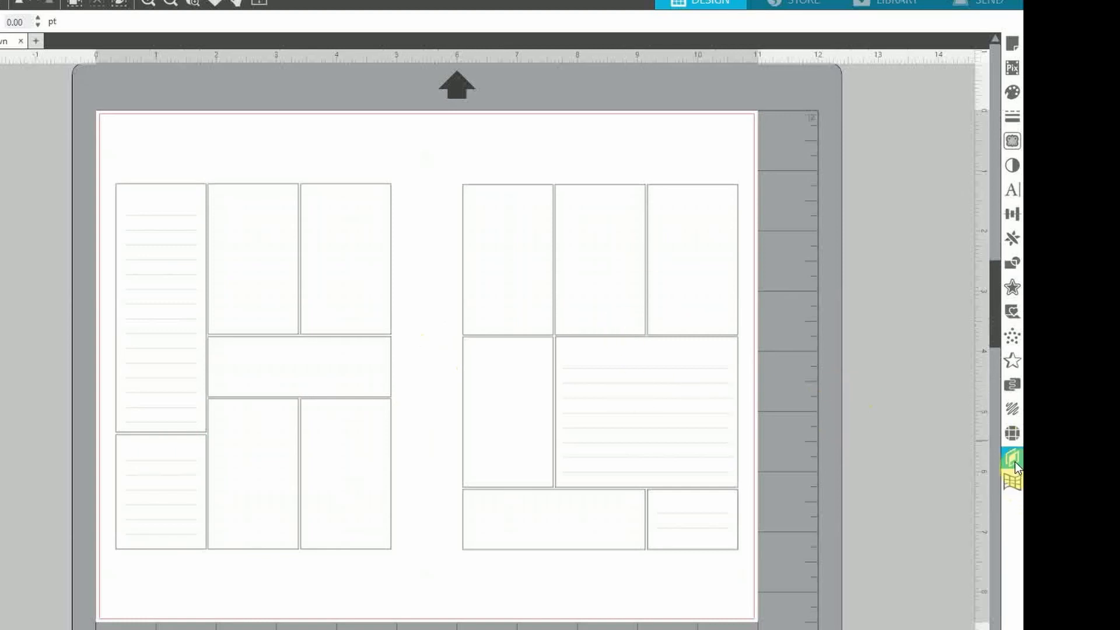
Lock Layer 1 holding the planner template and add a new layer above it
click(667, 447)
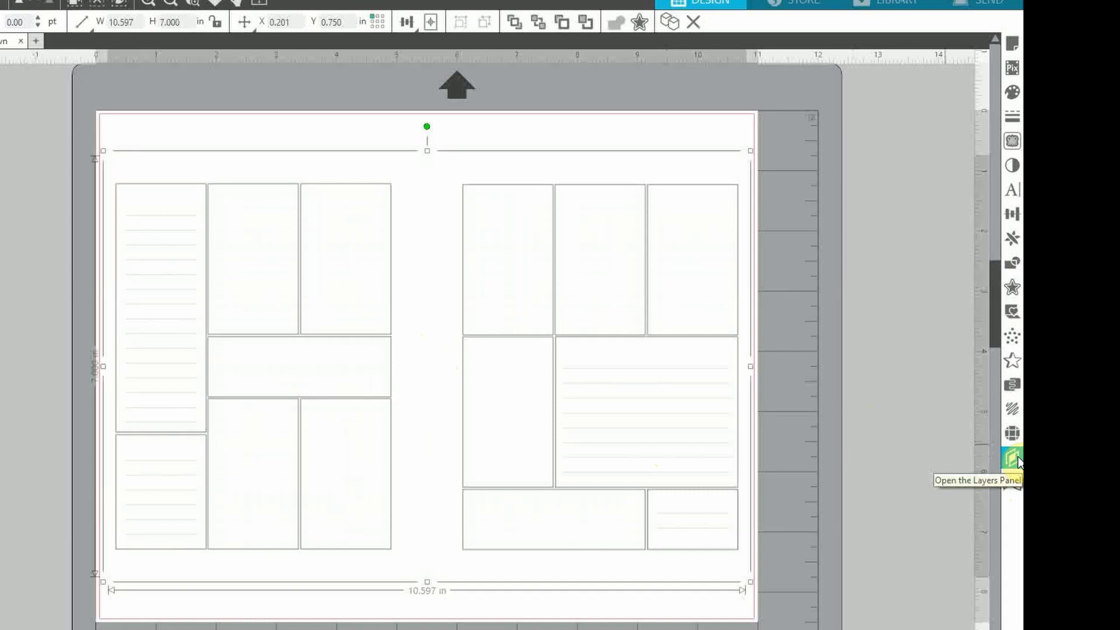
click(1015, 461)
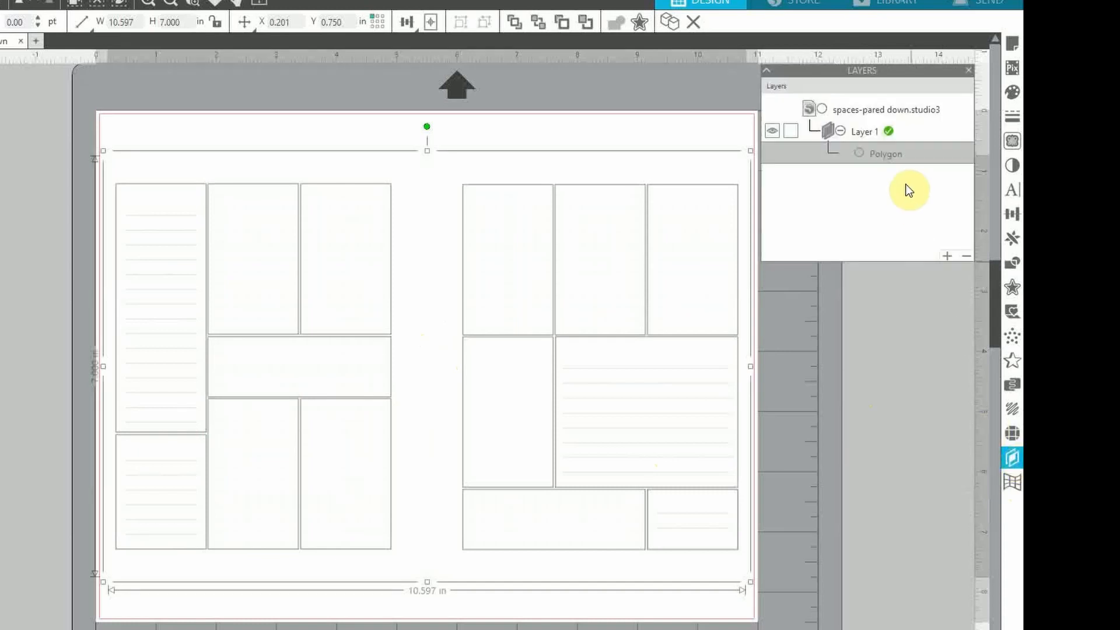
click(790, 131)
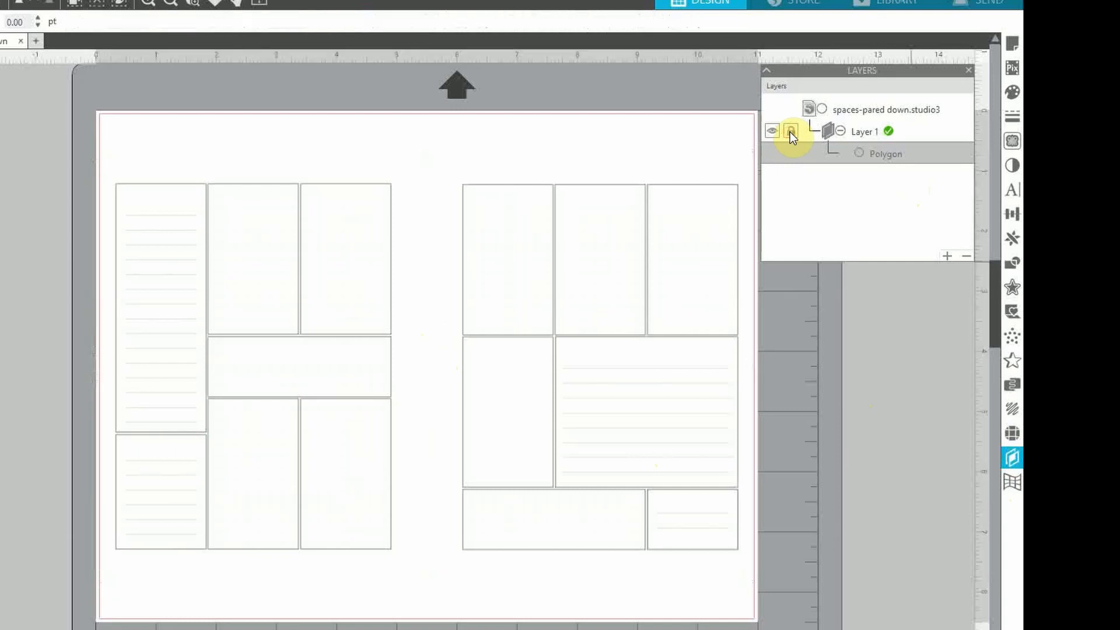
click(946, 256)
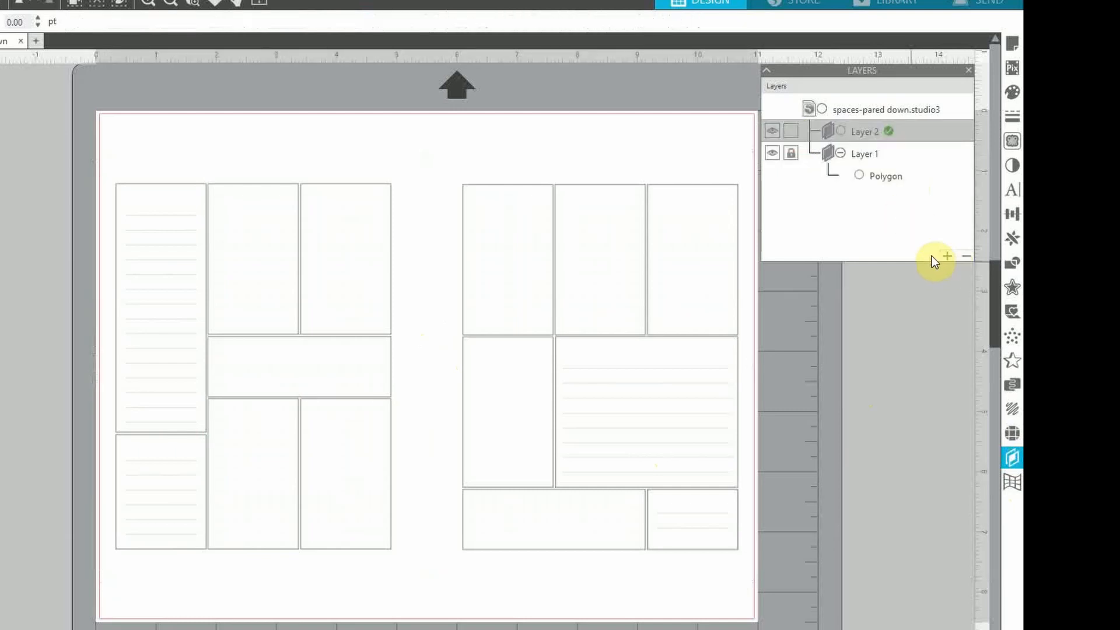
Confirm the template boxes can no longer be selected, then make Layer 2 the active layer
click(614, 444)
click(255, 408)
click(235, 374)
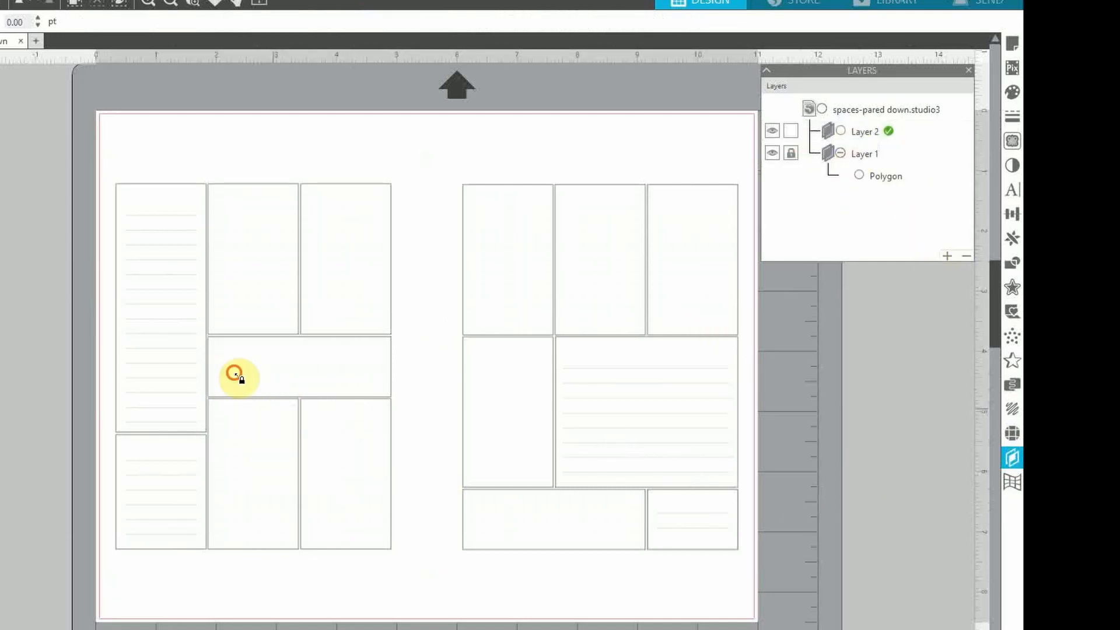
click(330, 384)
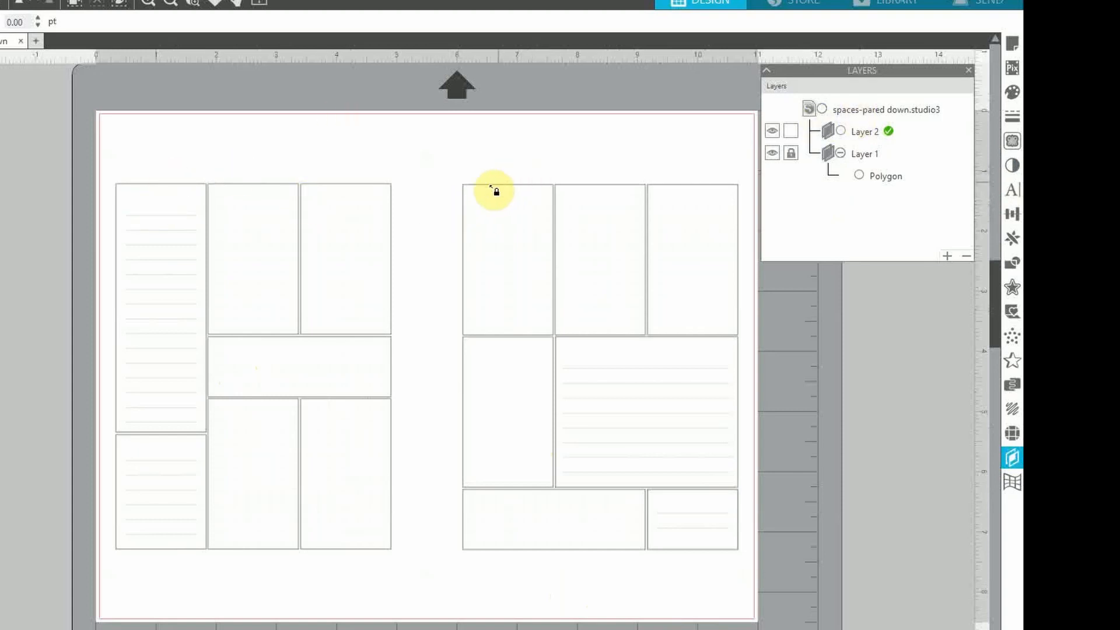
click(862, 133)
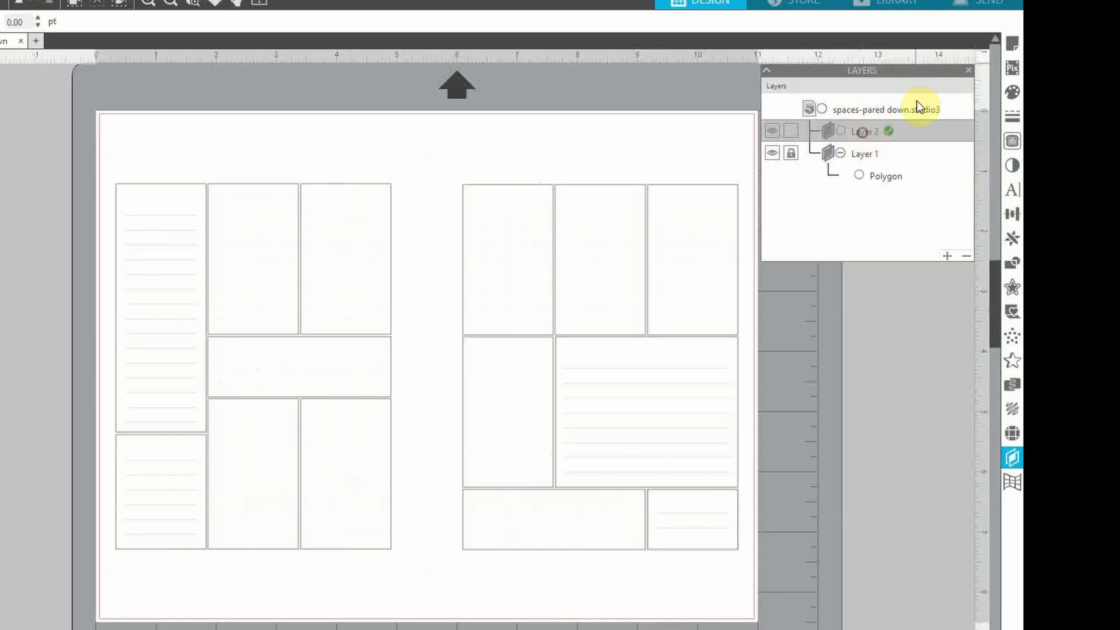
click(969, 70)
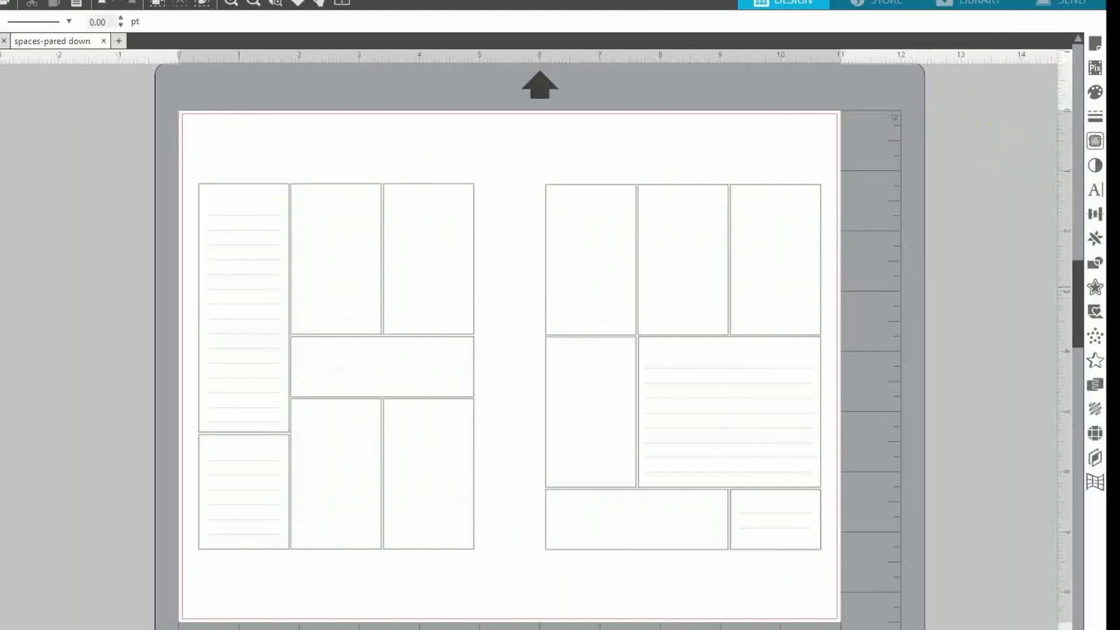
Bring the file window back and browse the kit's Papers and Quotes folders
drag(0, 2, 483, 1)
scroll(465, 512, up, 5)
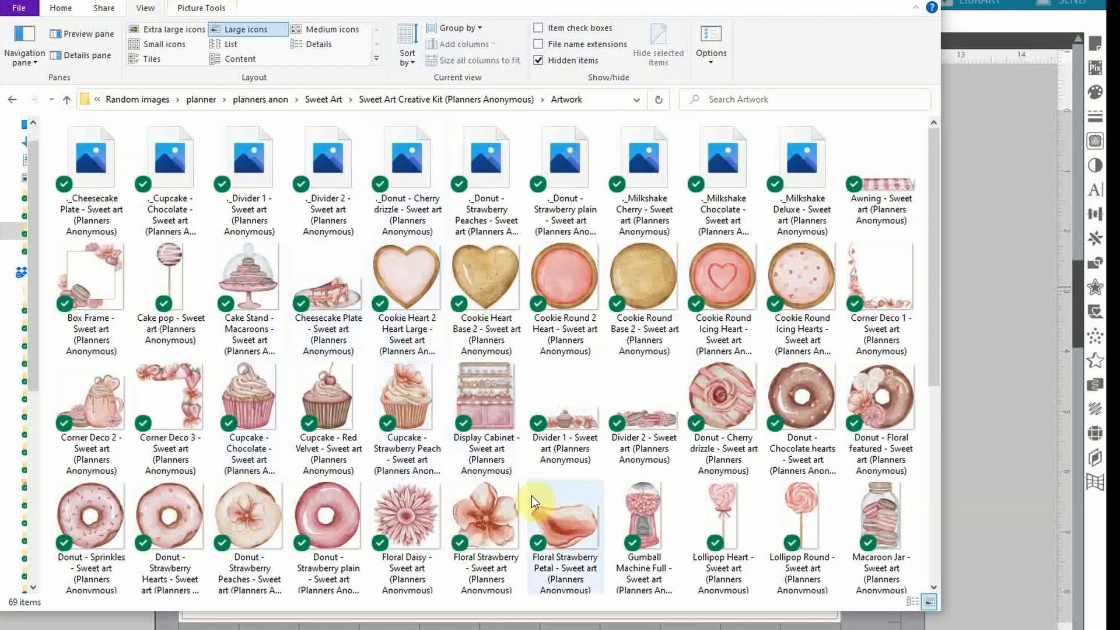
click(405, 102)
double_click(134, 177)
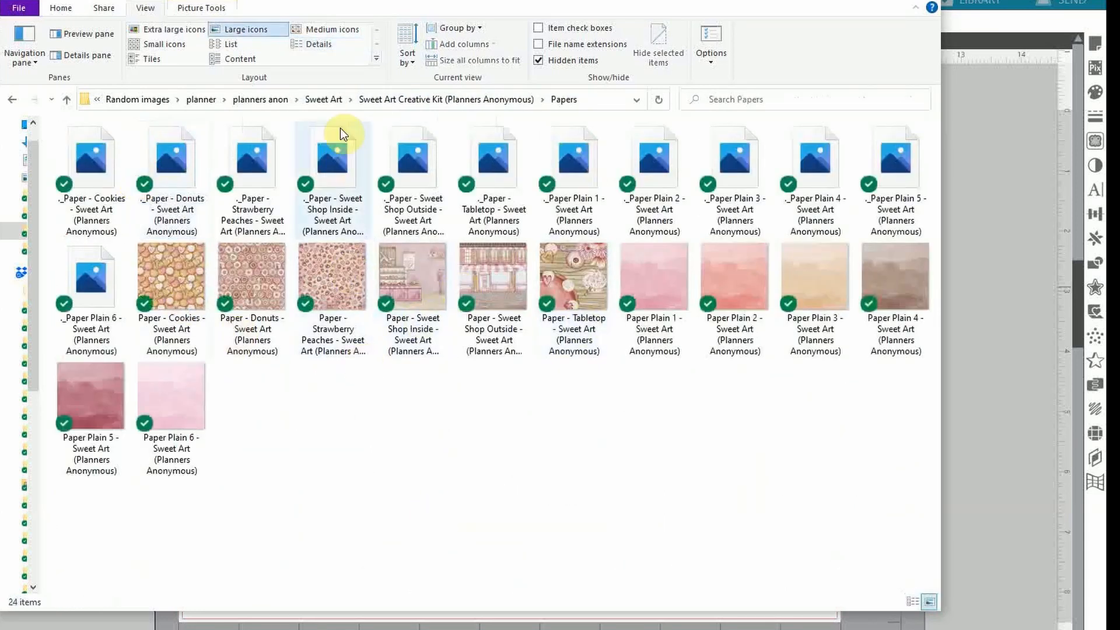
click(375, 101)
click(123, 194)
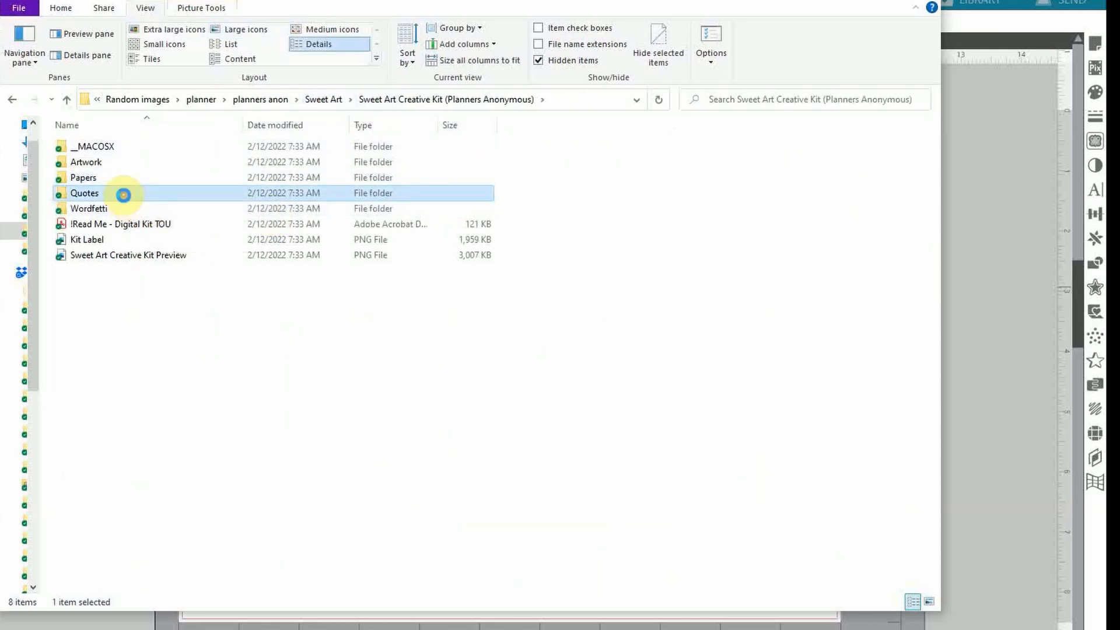
double_click(123, 195)
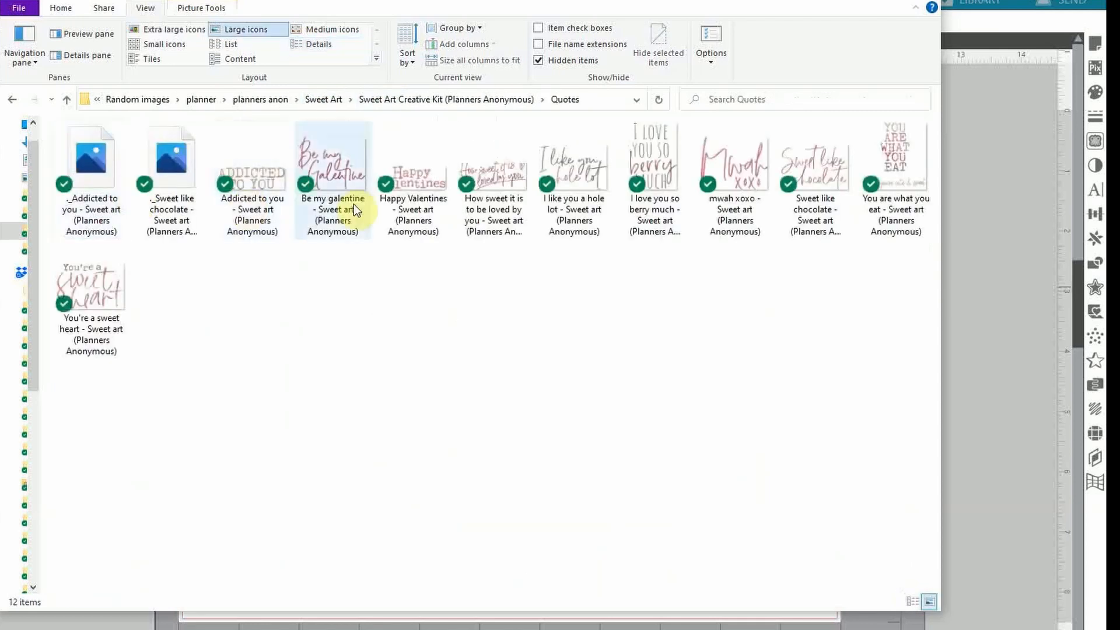
click(497, 178)
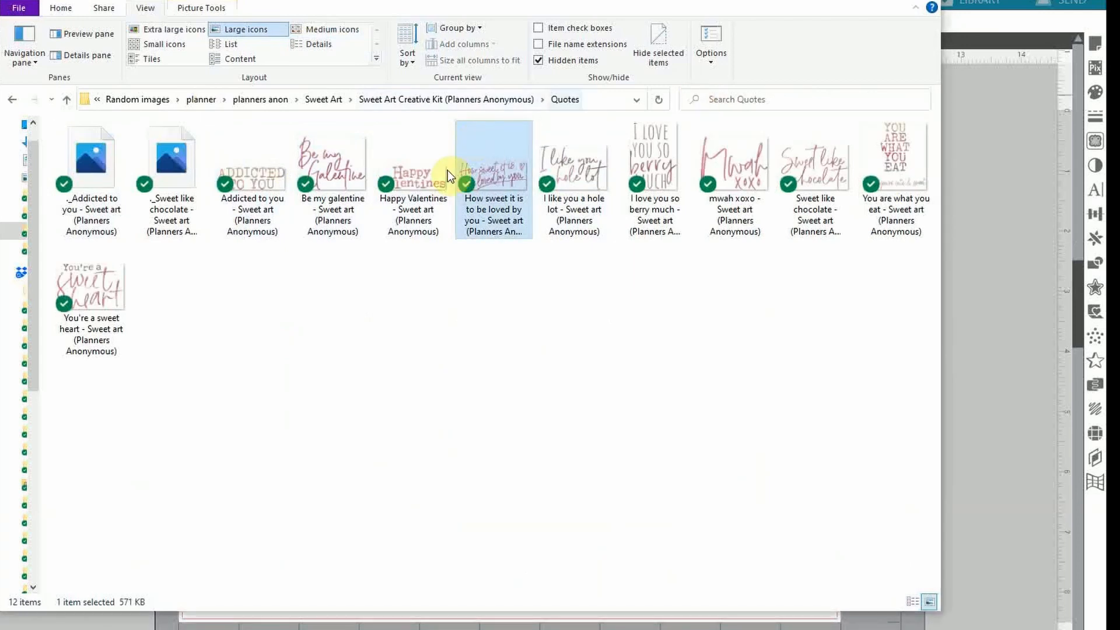
Look in the Wordfetti folder, then navigate back to the Sweet Art Creative Kit's Artwork folder
click(415, 105)
double_click(116, 208)
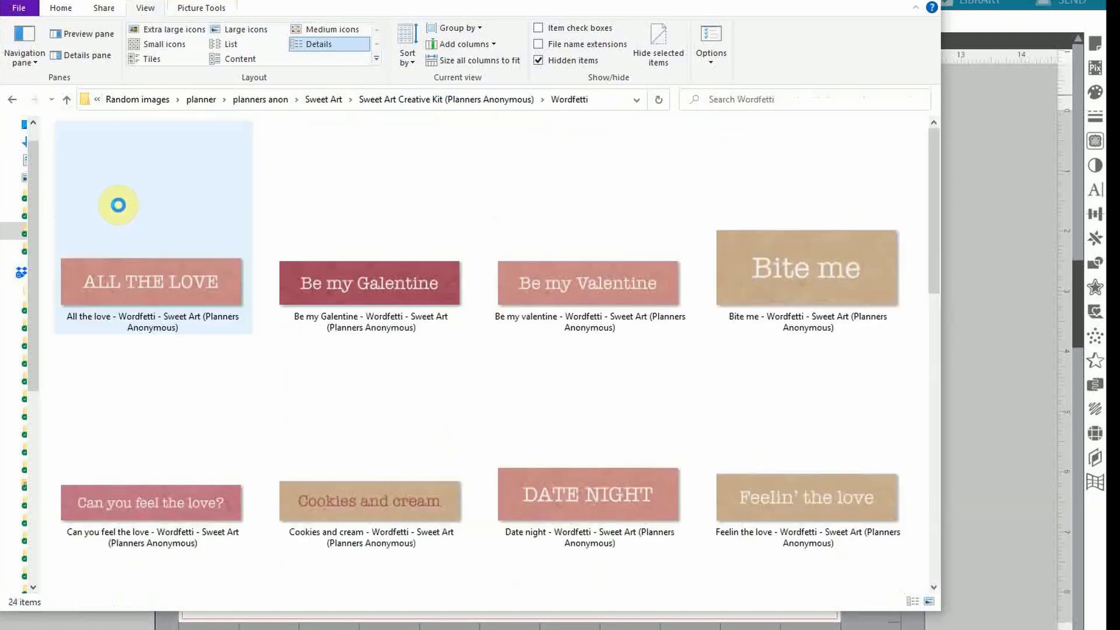
click(333, 102)
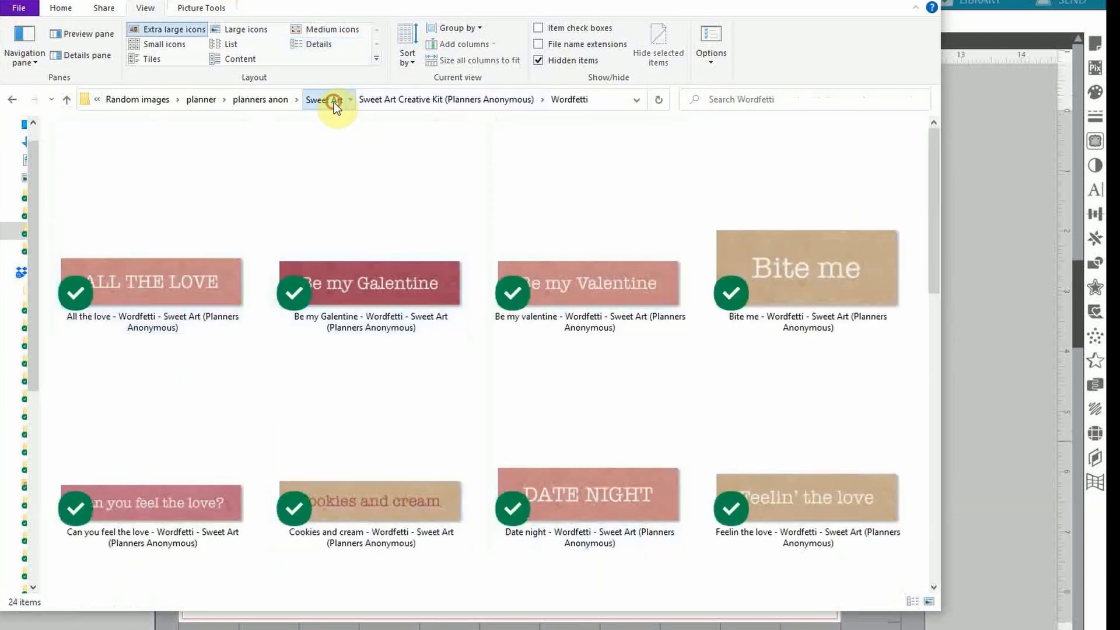
click(336, 101)
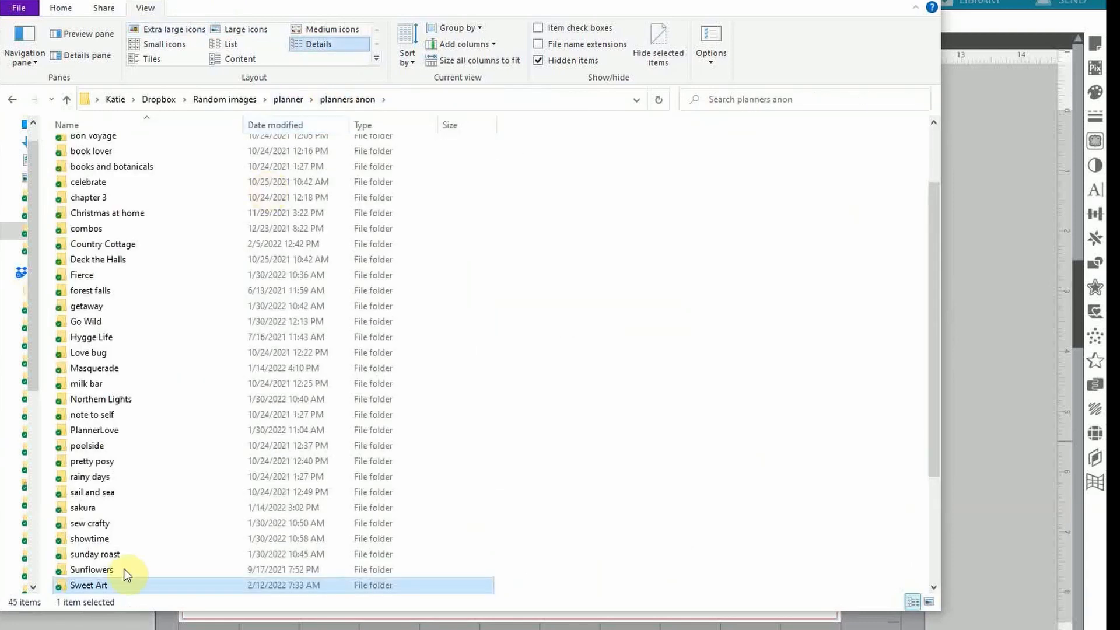
double_click(106, 586)
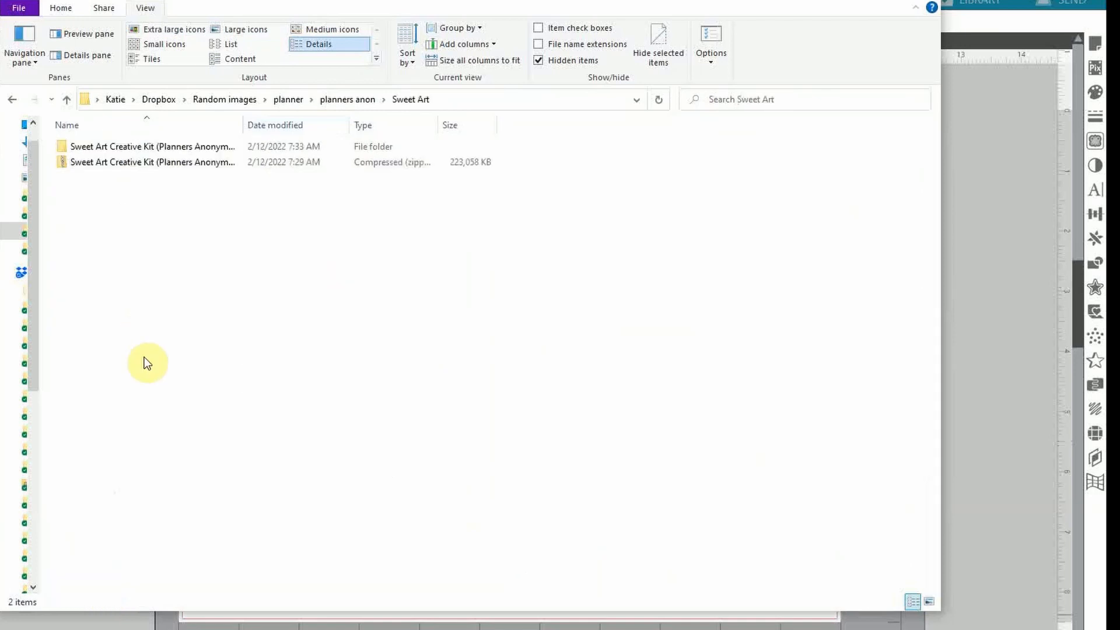
click(170, 157)
click(169, 148)
double_click(170, 147)
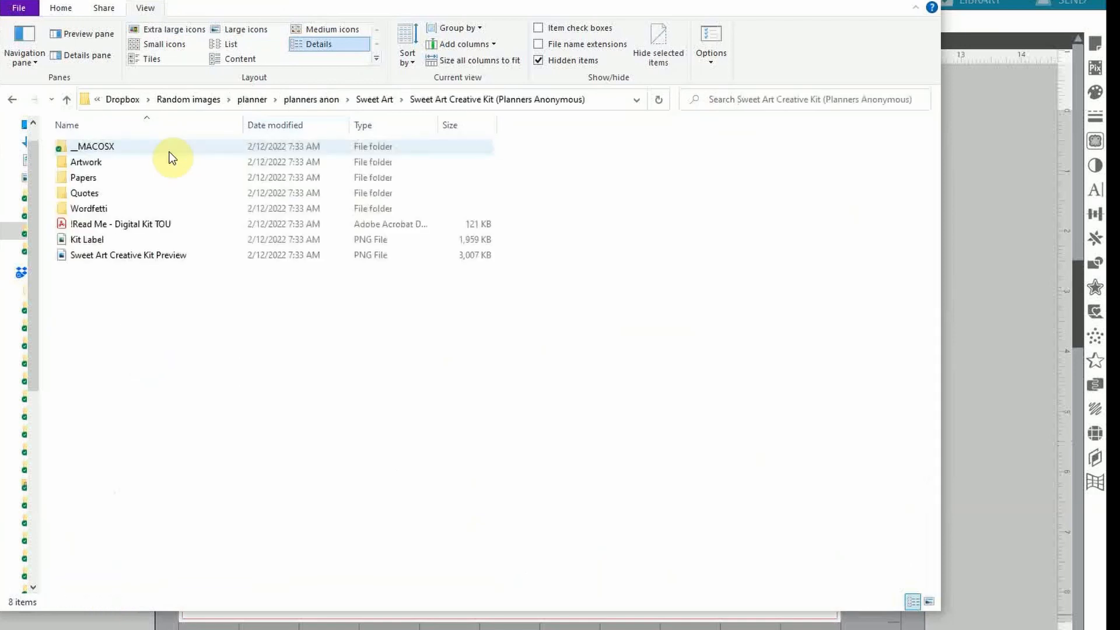
click(118, 166)
double_click(118, 166)
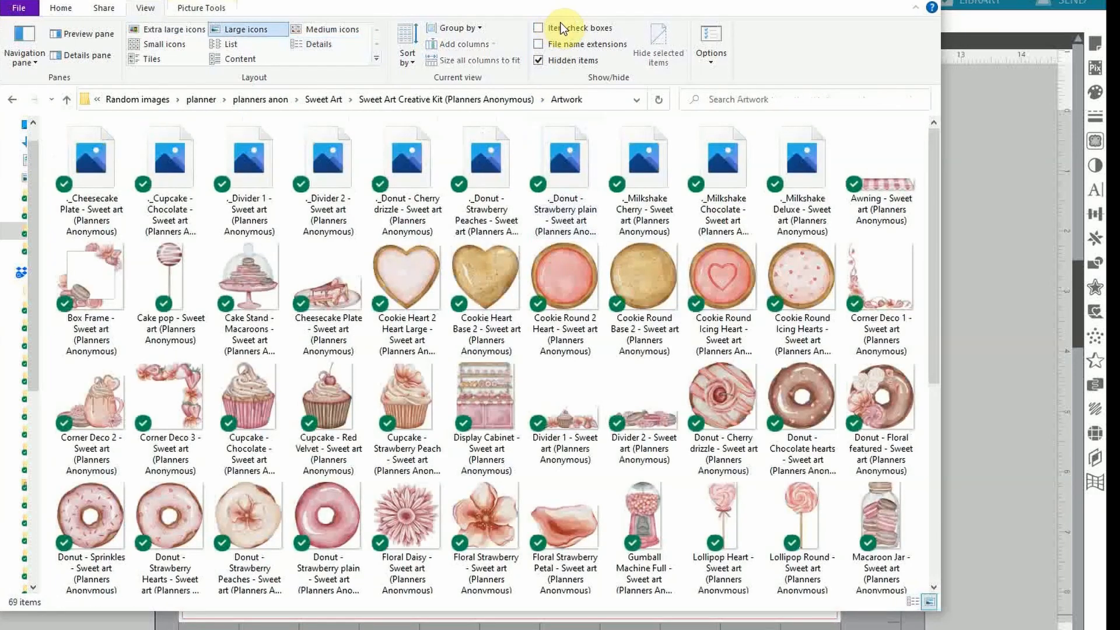
mouse_move(595, 4)
mouse_down()
mouse_move(513, 3)
mouse_move(573, 5)
mouse_up()
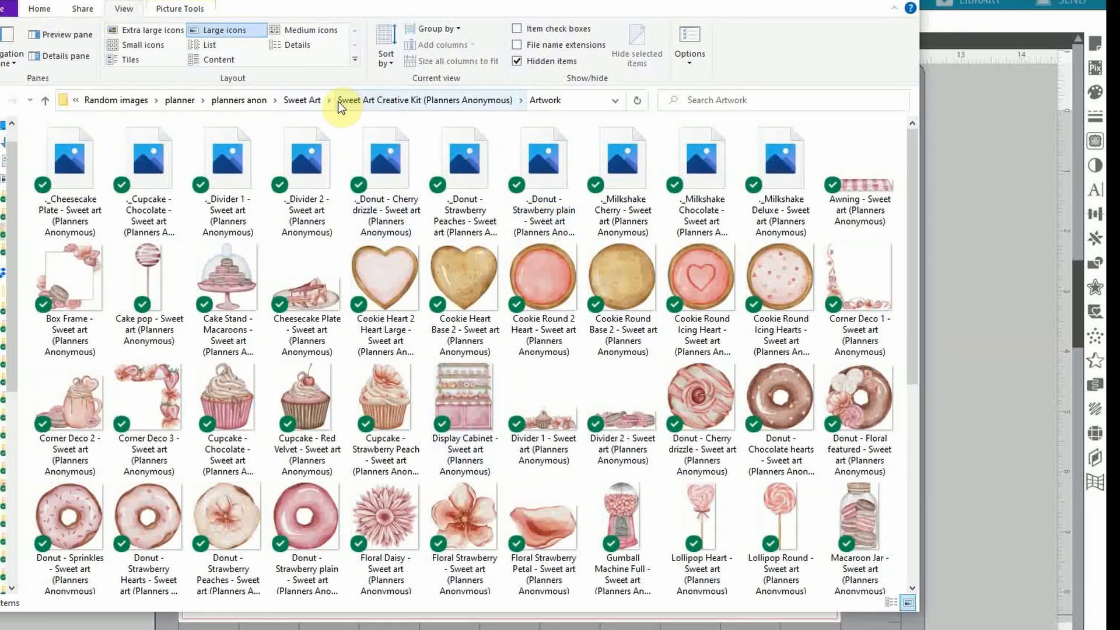
Preview the Sweet Shop Inside paper full screen, then reopen the kit's Artwork folder
click(356, 100)
double_click(111, 182)
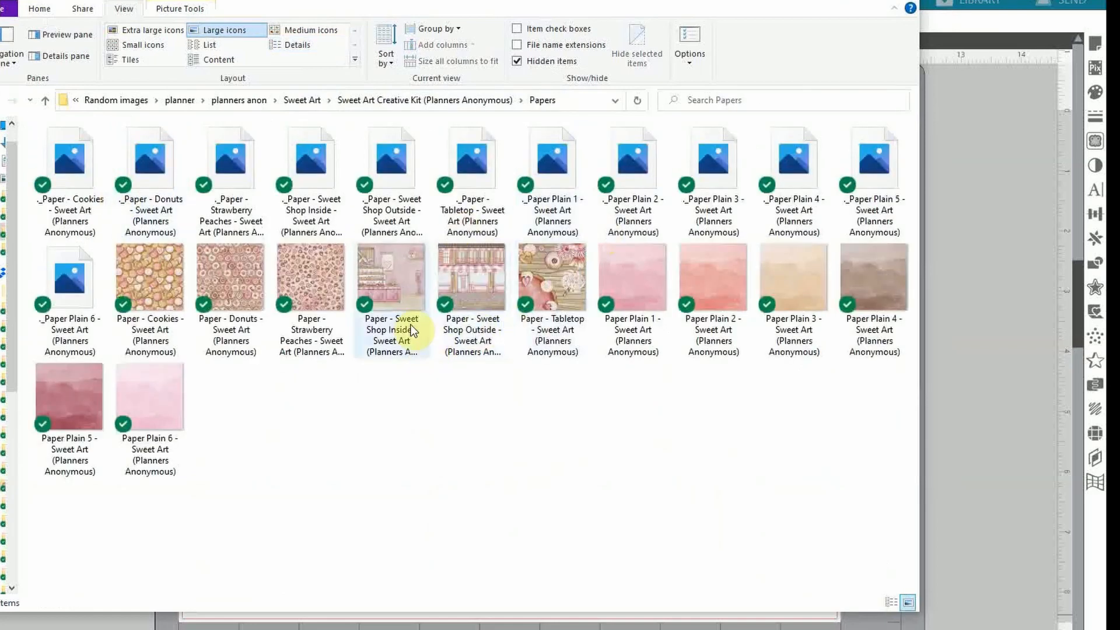
click(373, 267)
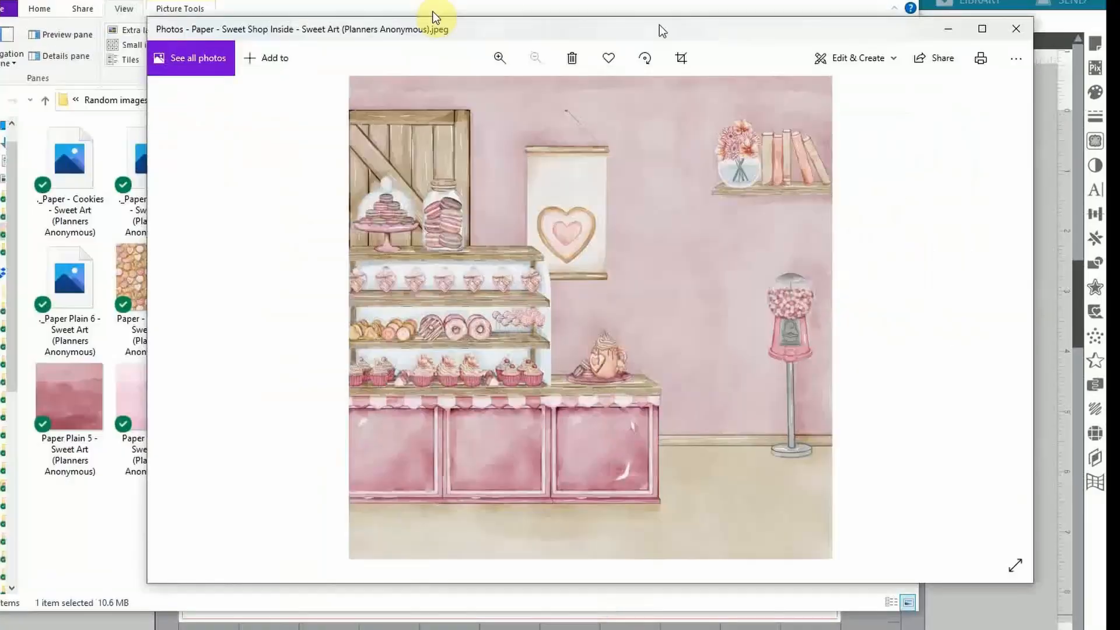
drag(662, 30, 516, 48)
click(839, 52)
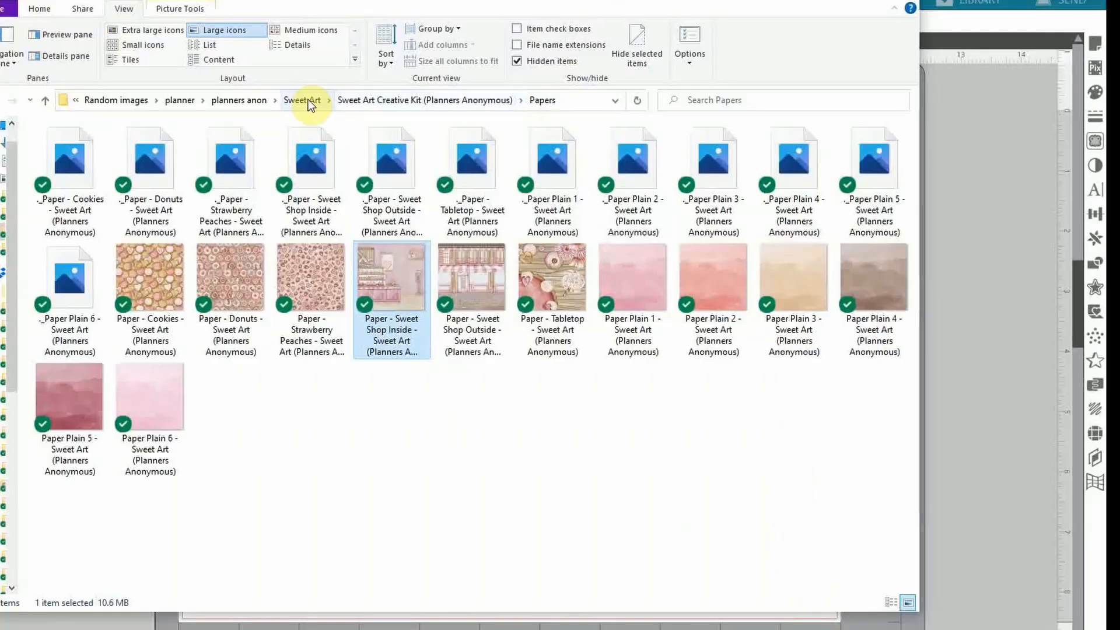
click(308, 99)
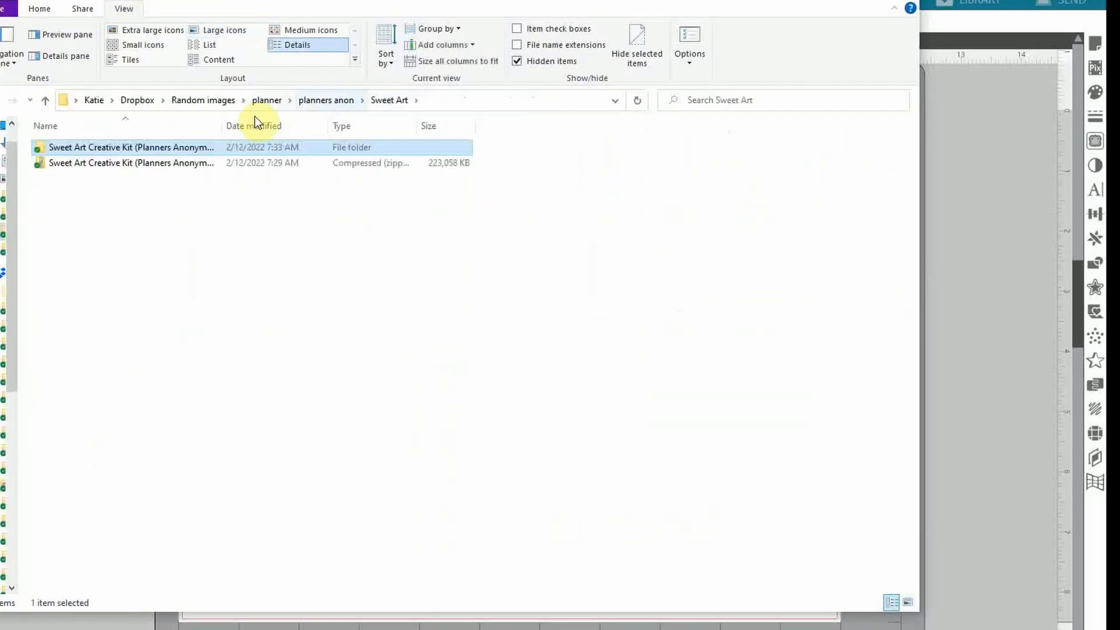
double_click(138, 147)
double_click(84, 166)
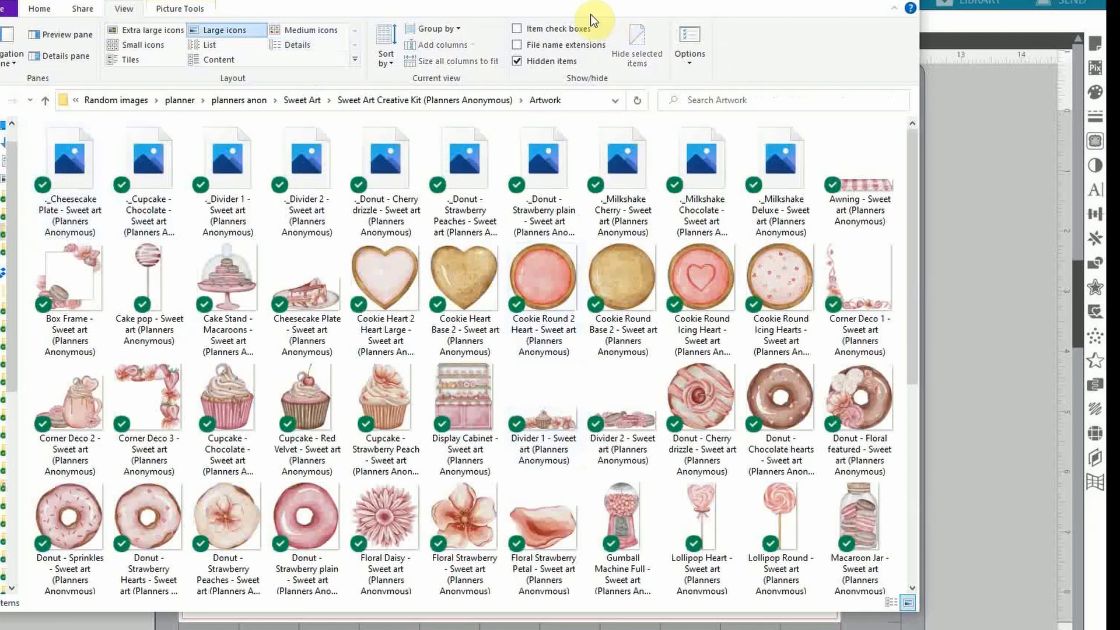
Place the Display Cabinet artwork and resize it to 5 in wide with proportions locked
click(456, 398)
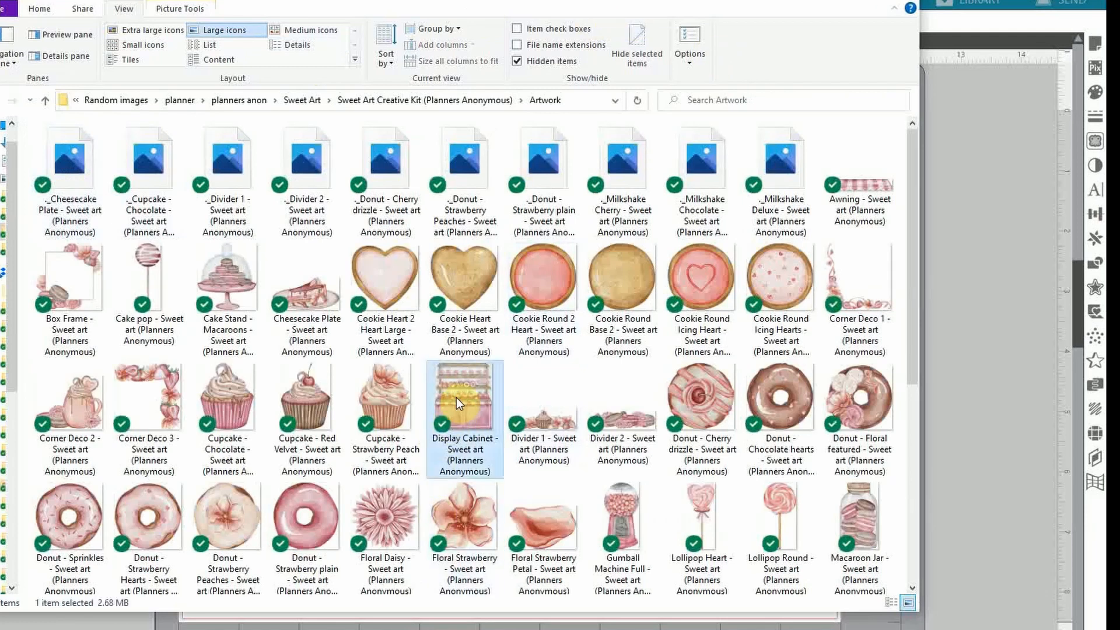
drag(456, 398, 981, 278)
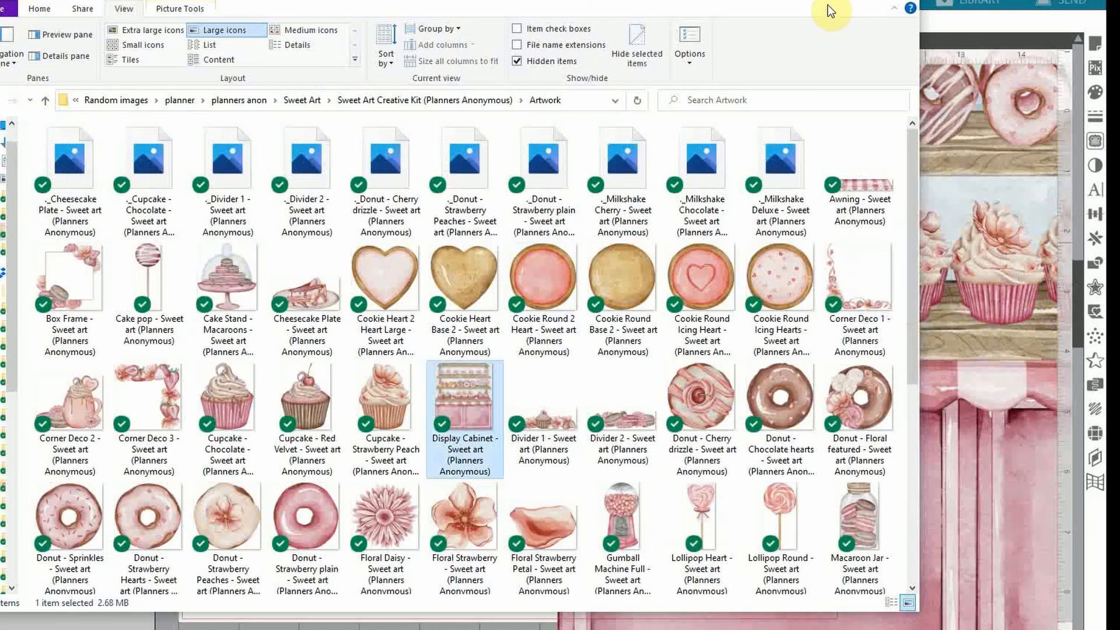
drag(828, 5, 589, 175)
click(986, 167)
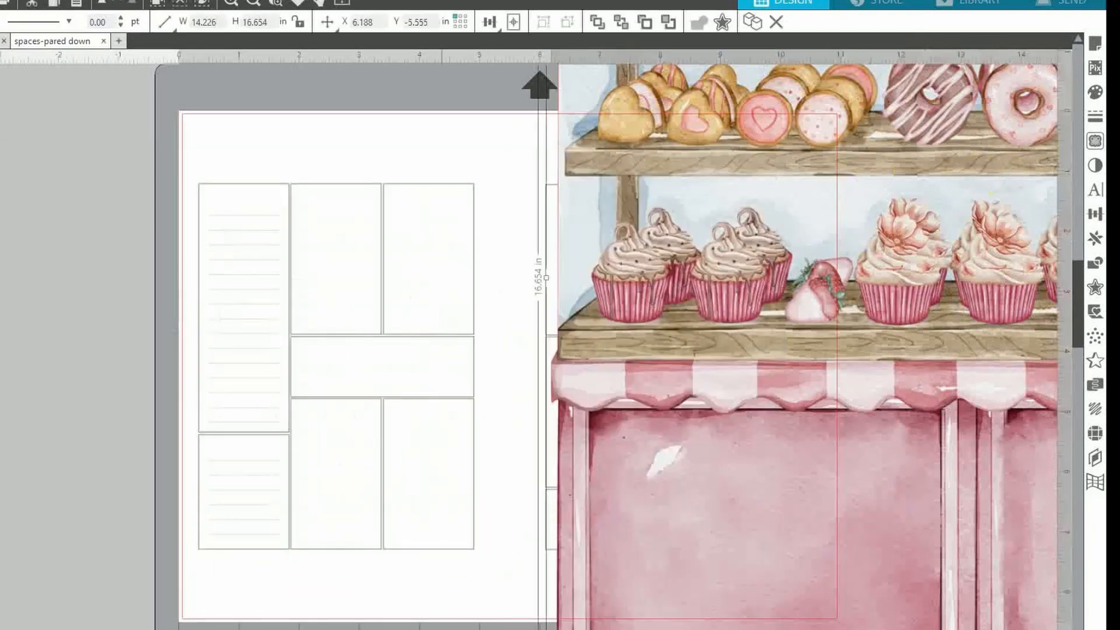
click(299, 21)
click(206, 24)
text(5)
key(Return)
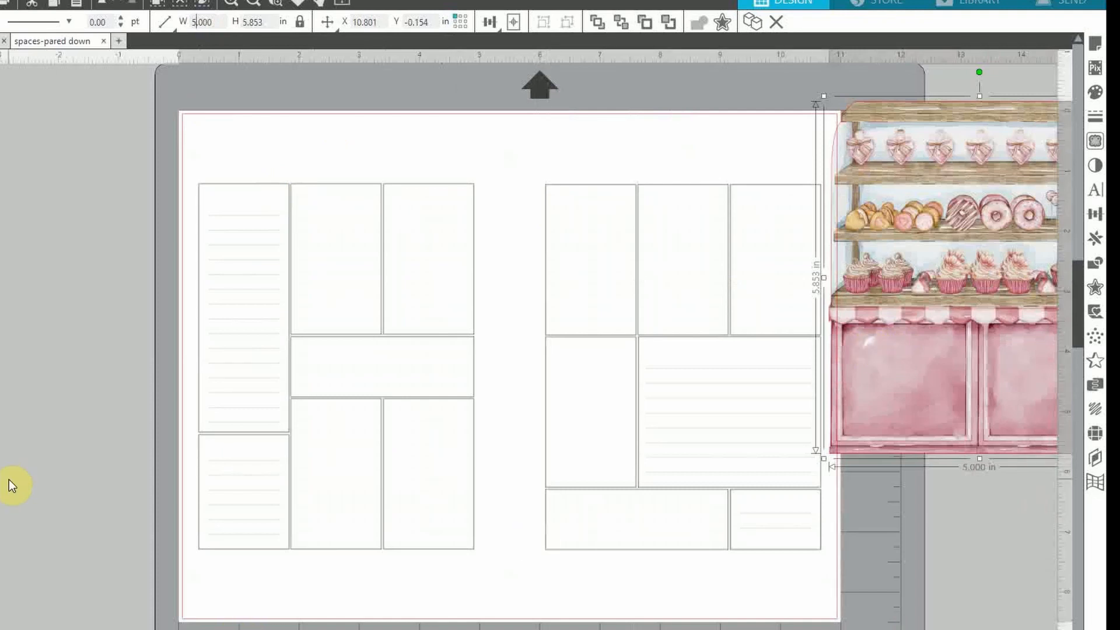
Drop the Awning artwork onto the canvas and select the Box Frame image
key(super)
key(alt+Tab)
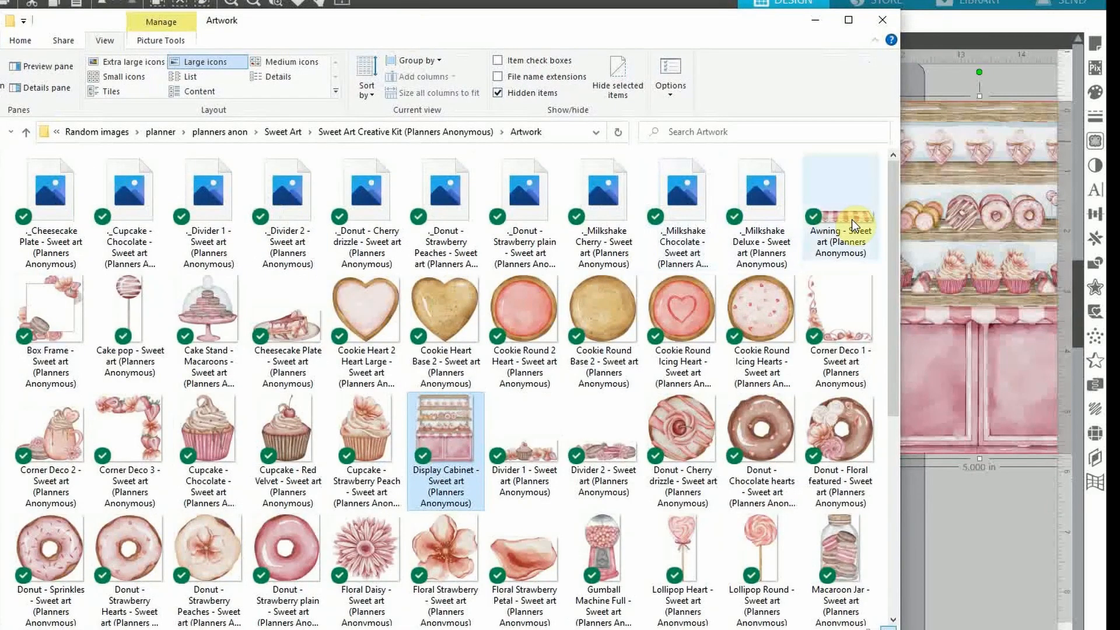
drag(852, 219, 967, 595)
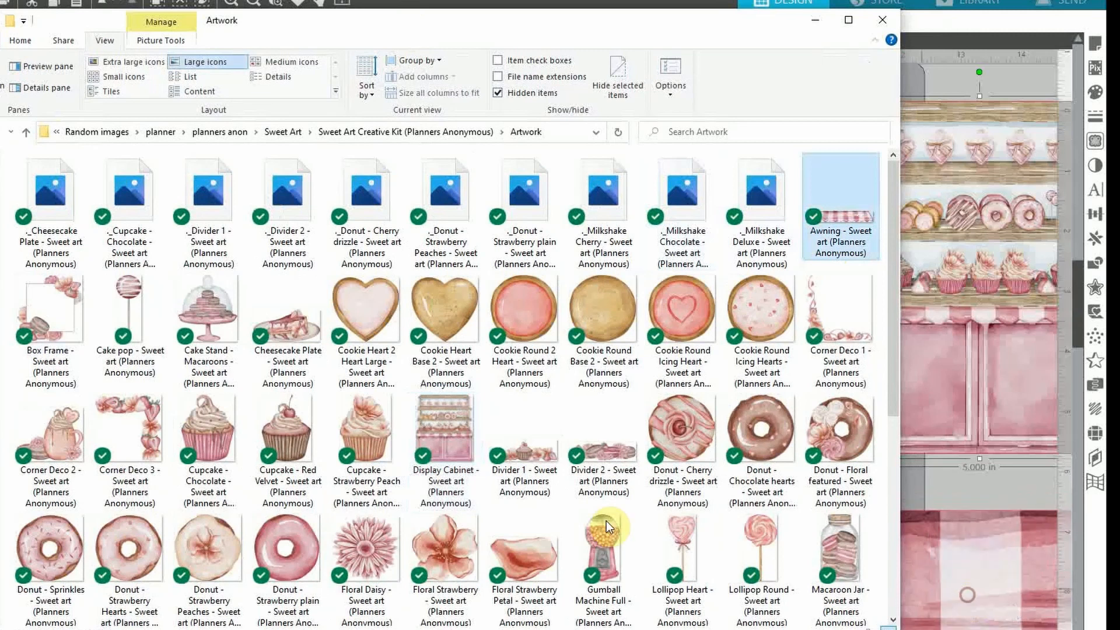
click(60, 311)
scroll(40, 525, down, 1)
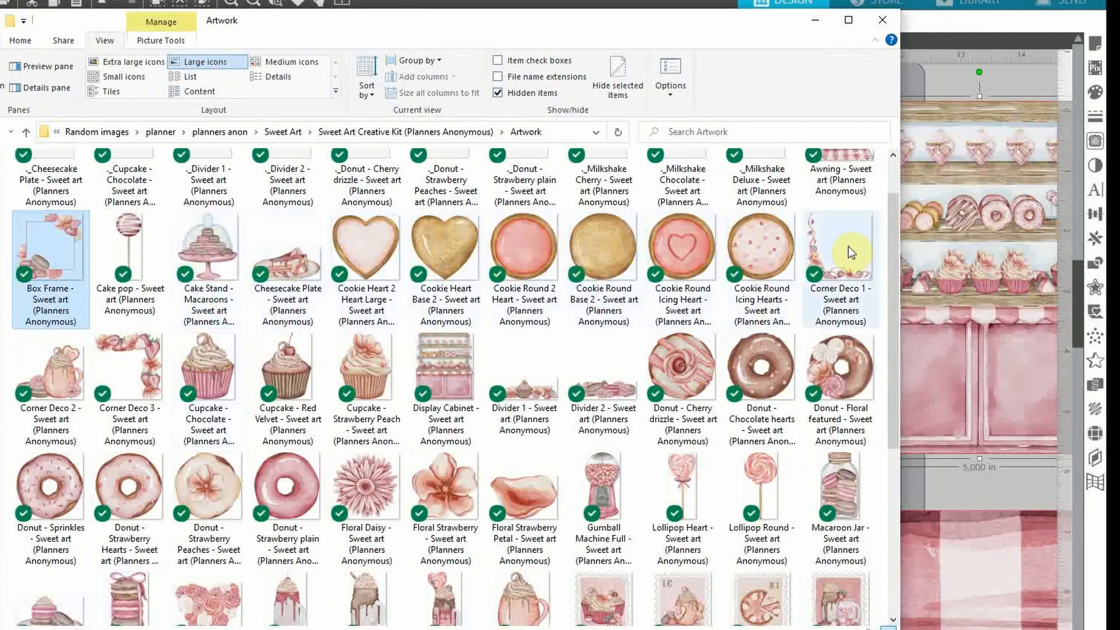
Place the Corner Deco 1 artwork, zoom out, and shift the cupcake corner and macaron frame left
drag(670, 27, 885, 61)
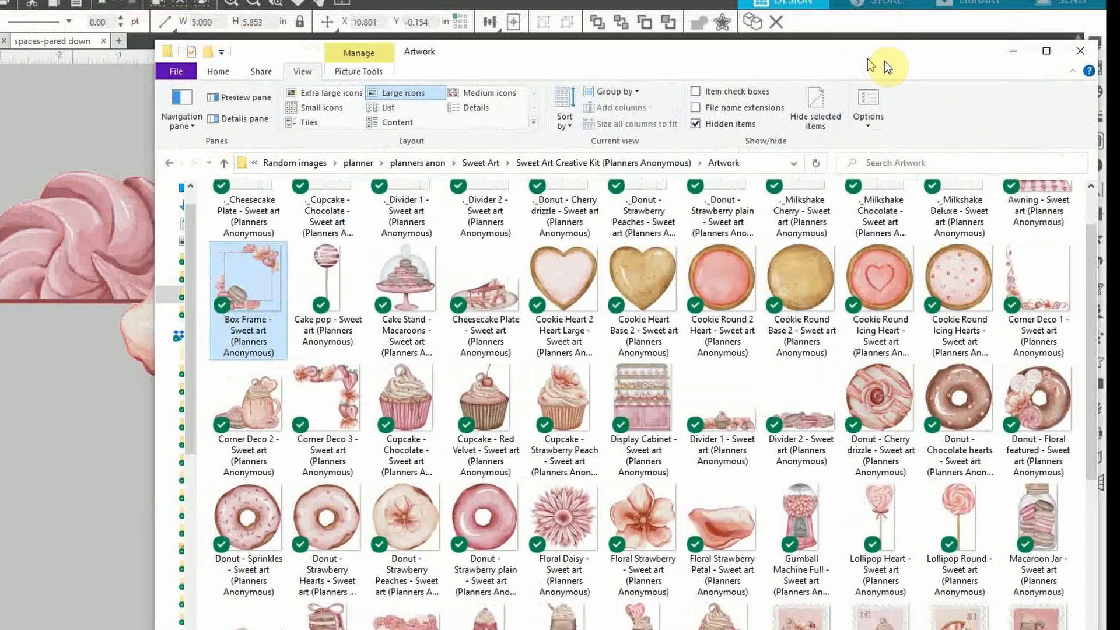
drag(1048, 290, 47, 114)
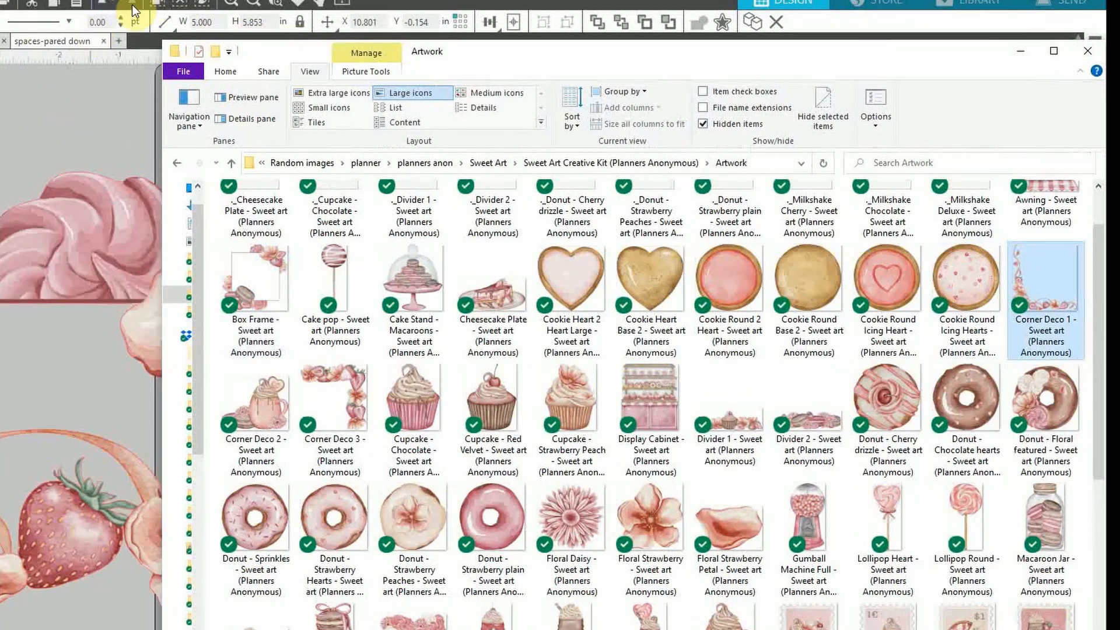
click(254, 7)
click(254, 7)
click(254, 7)
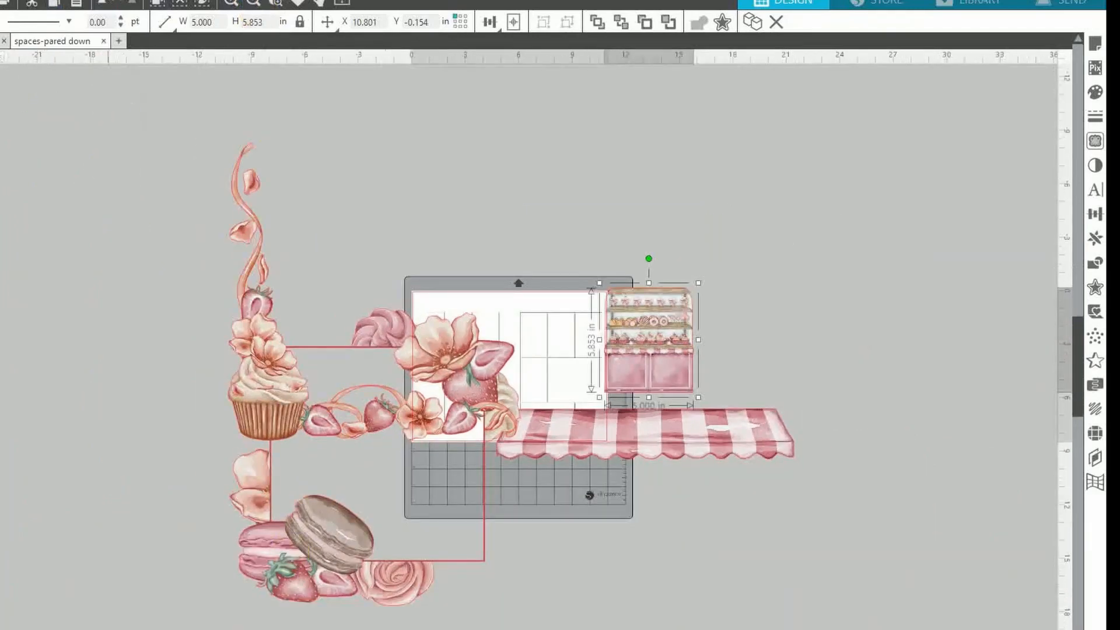
click(56, 622)
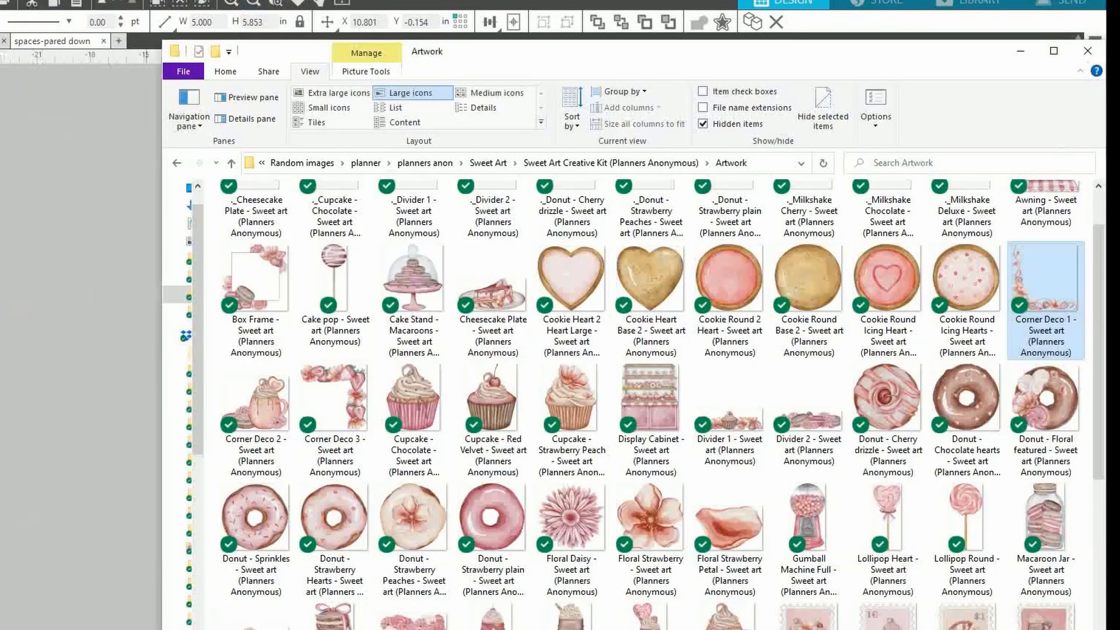
drag(640, 53, 0, 53)
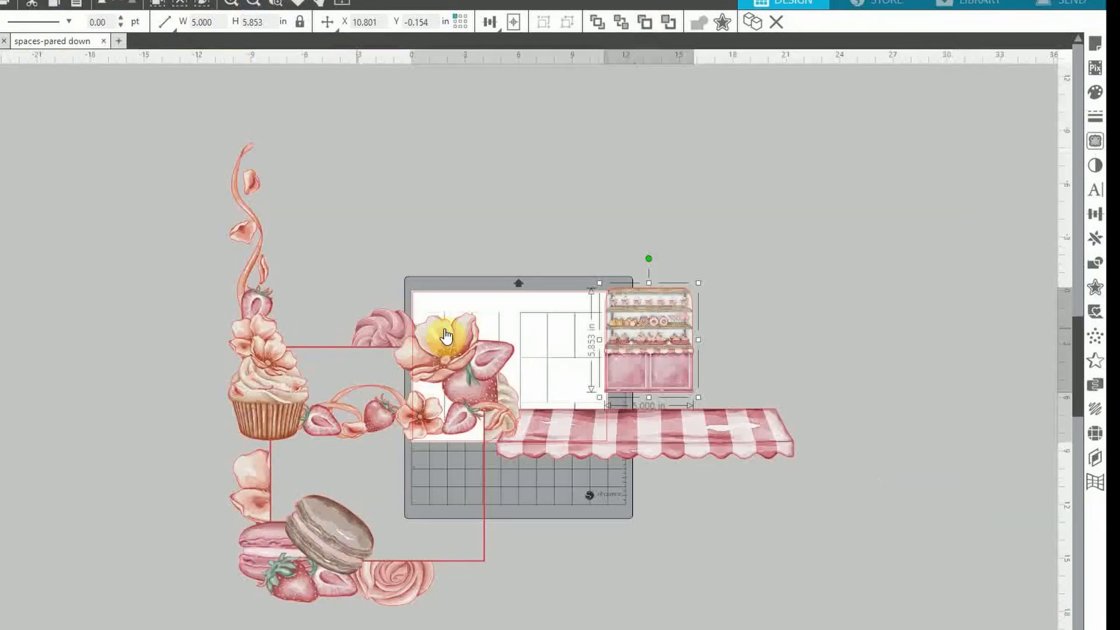
drag(257, 362, 32, 263)
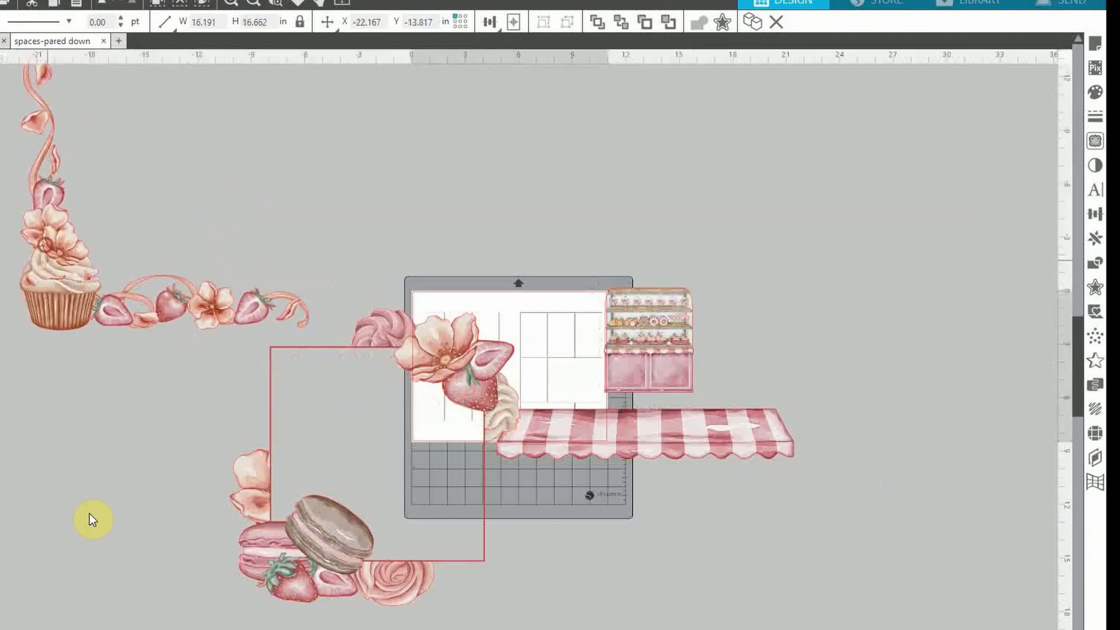
drag(295, 580, 150, 602)
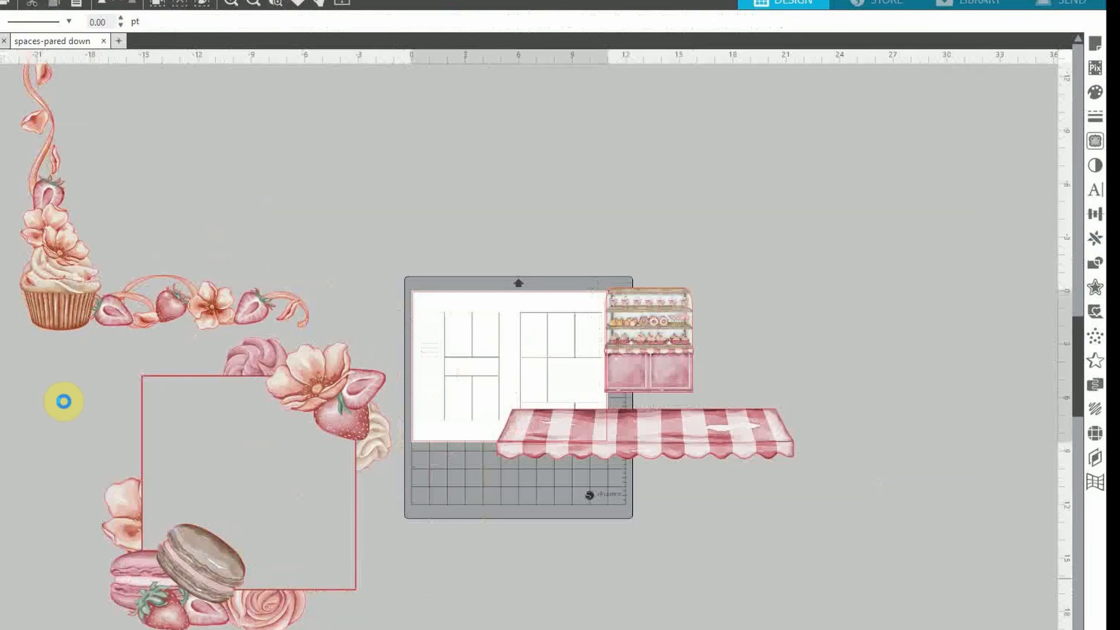
Drop two donuts, the Sidebar at lower right and the Sweet Note at upper right
drag(63, 400, 876, 261)
click(888, 358)
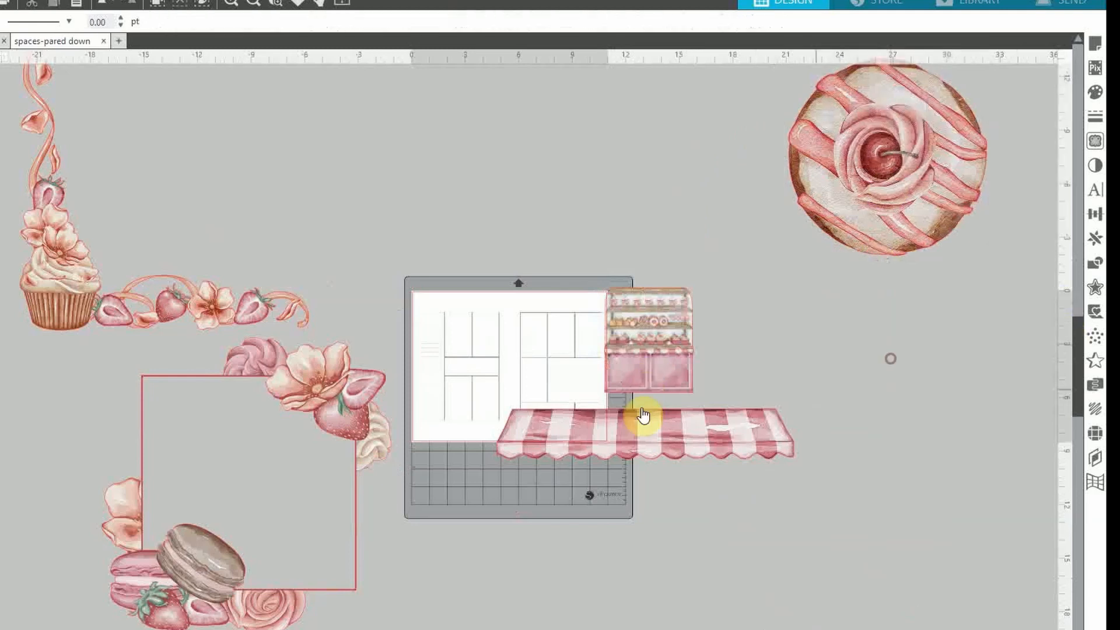
click(253, 3)
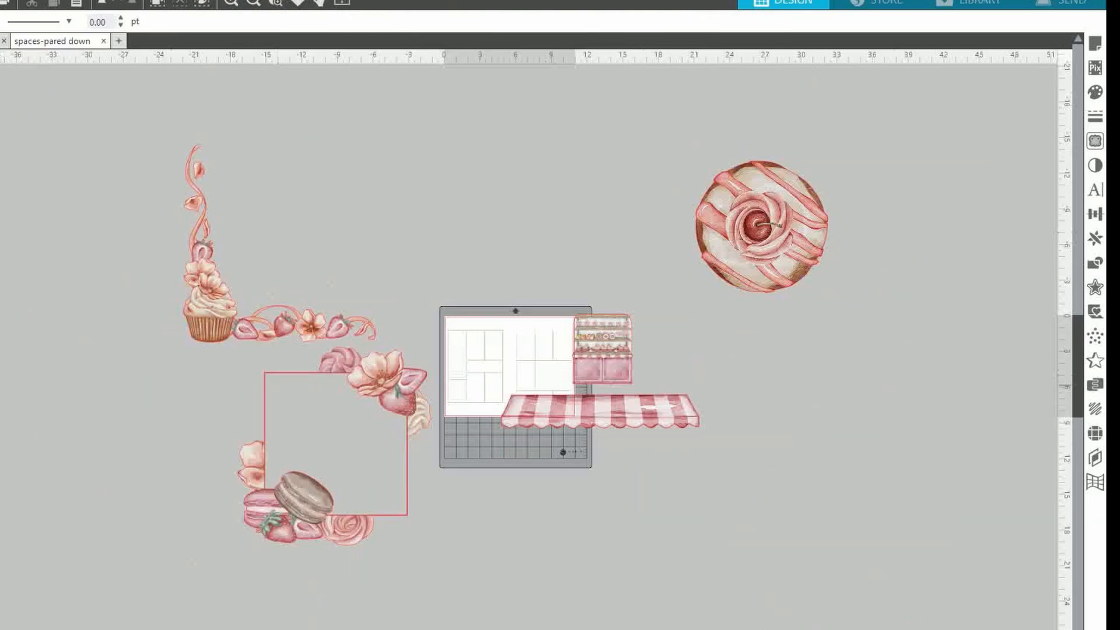
drag(514, 629, 917, 356)
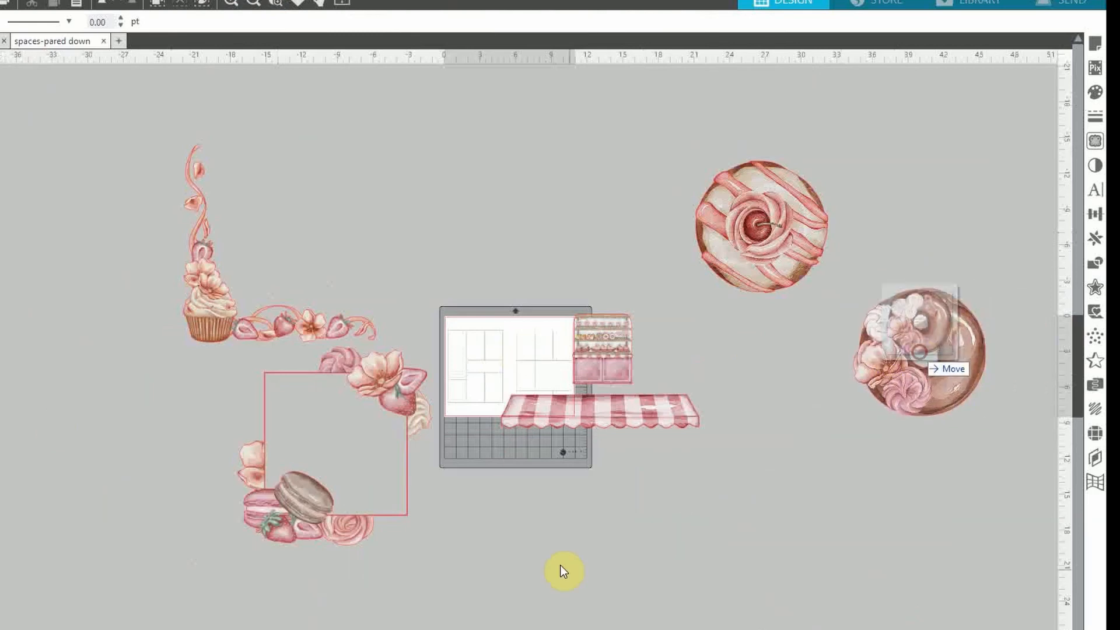
click(513, 629)
drag(322, 417, 998, 548)
drag(716, 419, 981, 210)
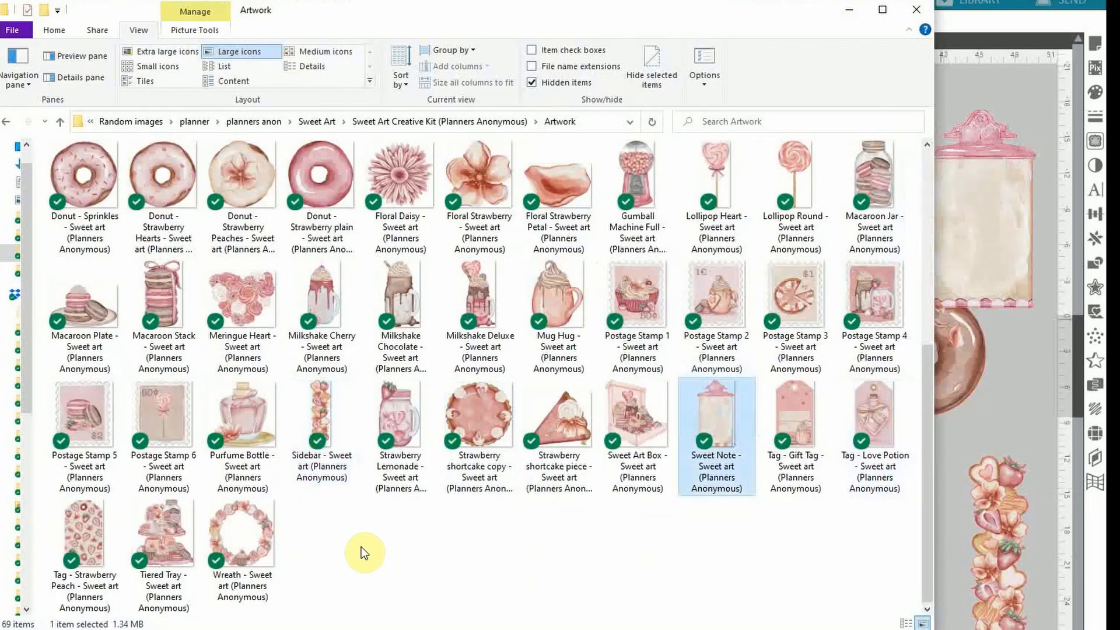
Open the Quotes folder and drag 'I love you so berry much' and 'Sweet like chocolate' onto the canvas
scroll(357, 542, up, 5)
drag(639, 447, 549, 627)
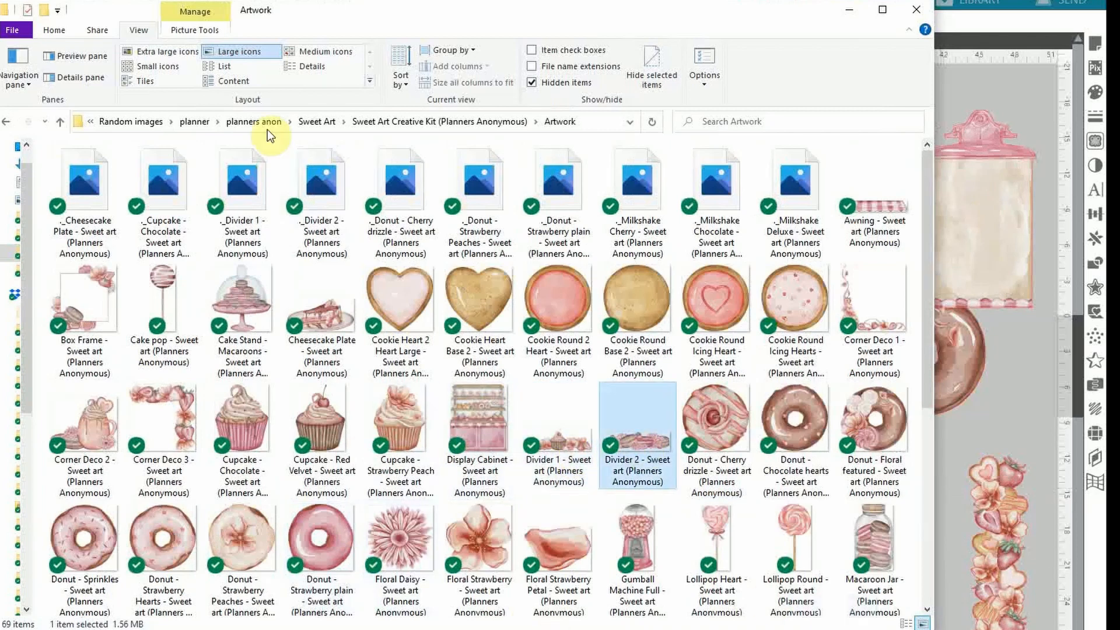
click(7, 122)
double_click(97, 213)
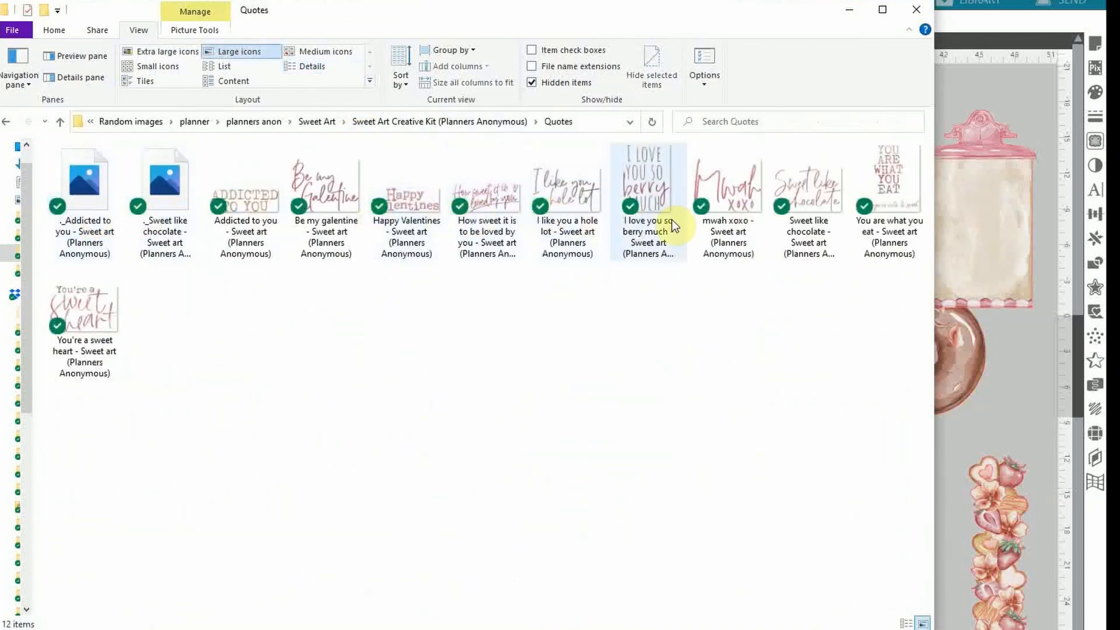
drag(648, 186, 416, 624)
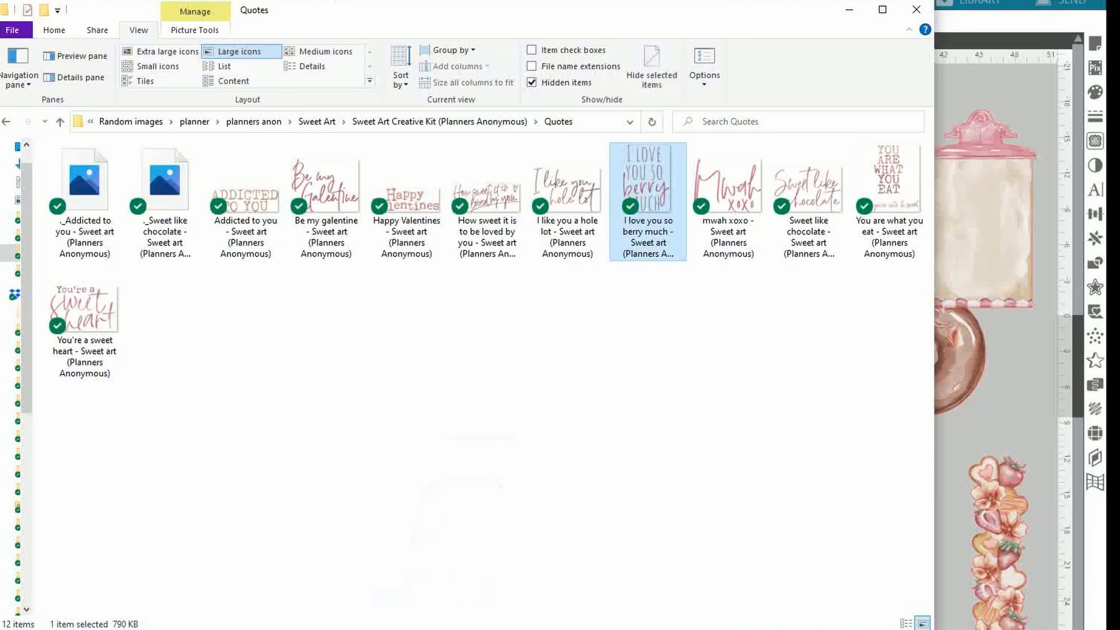
drag(808, 187, 210, 629)
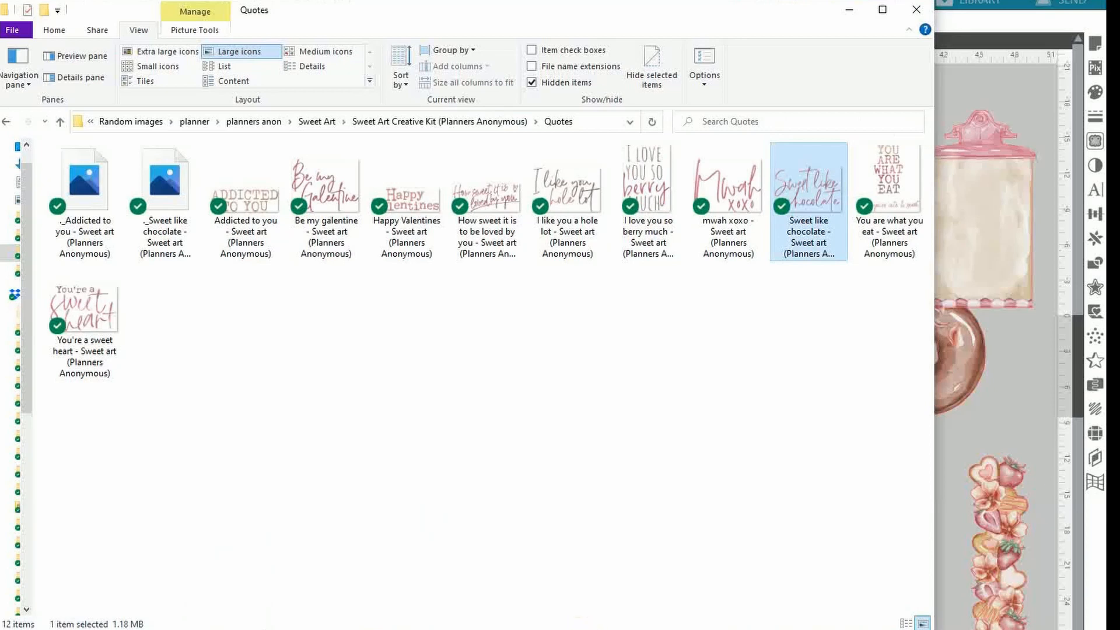
Place 'Sweet like chocolate' beside the cupcake border and select the frame with the I love text
key(alt+Tab)
drag(278, 629, 365, 201)
drag(416, 629, 153, 488)
drag(145, 446, 156, 407)
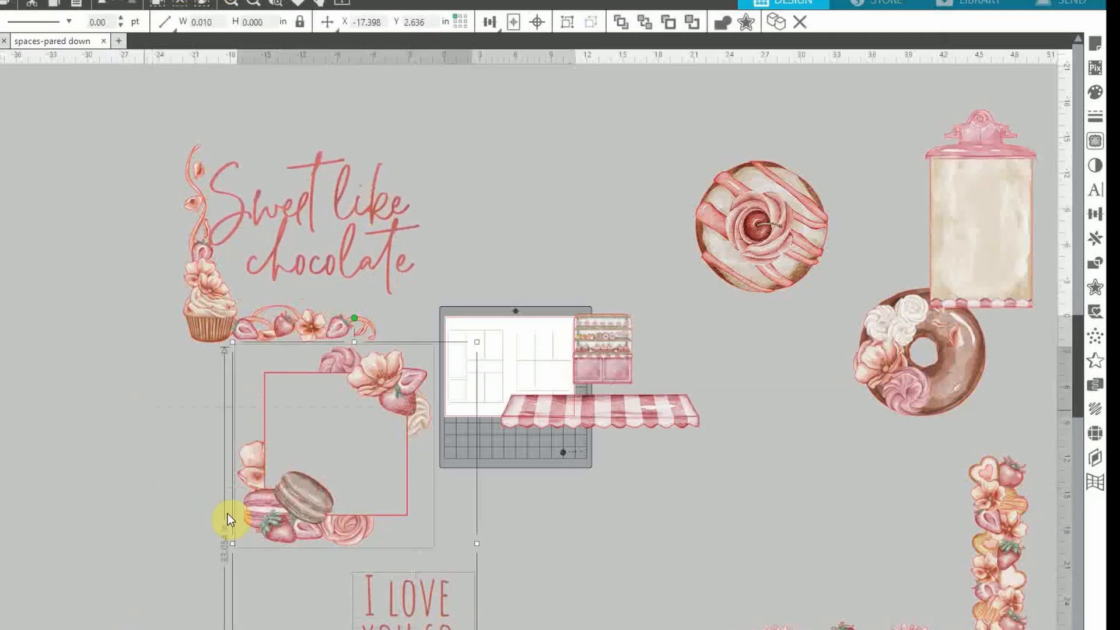
Move the I love quote beside the frame, the macaron strip under the mat, and the floral strip by the donut
click(574, 628)
drag(390, 629, 75, 412)
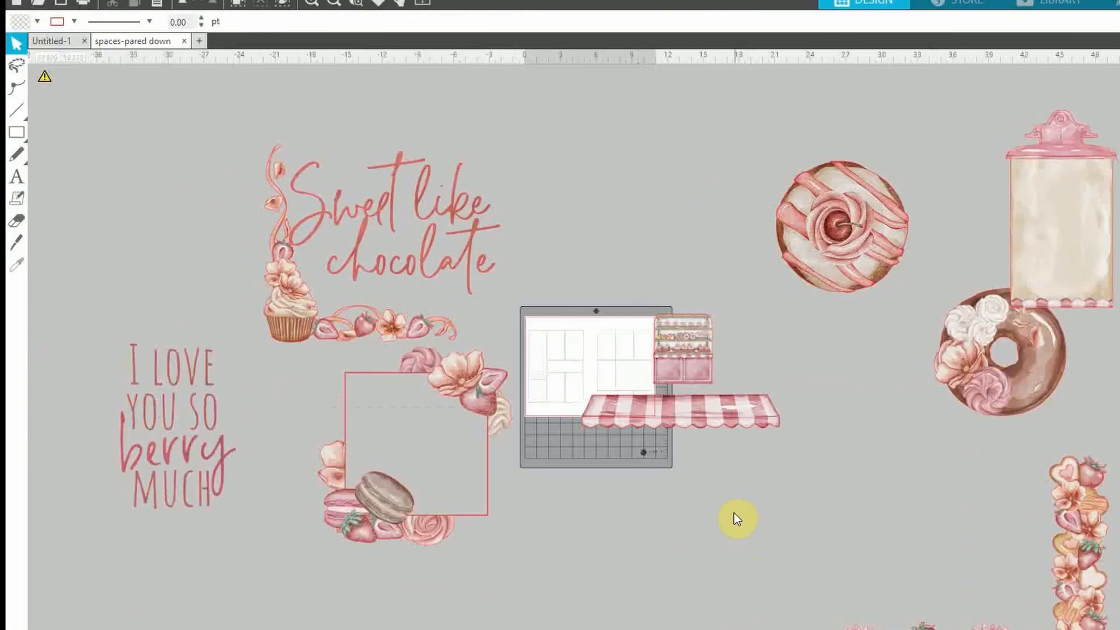
drag(893, 620, 650, 487)
drag(1088, 588, 893, 534)
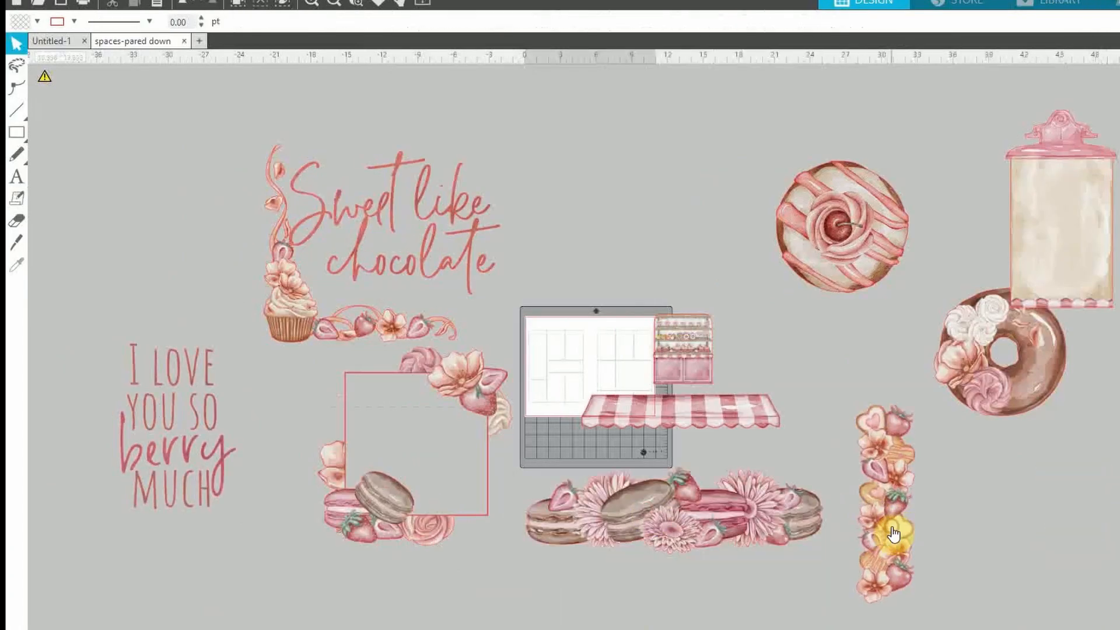
Change the line colour of every object on the canvas to grey
key(ctrl+a)
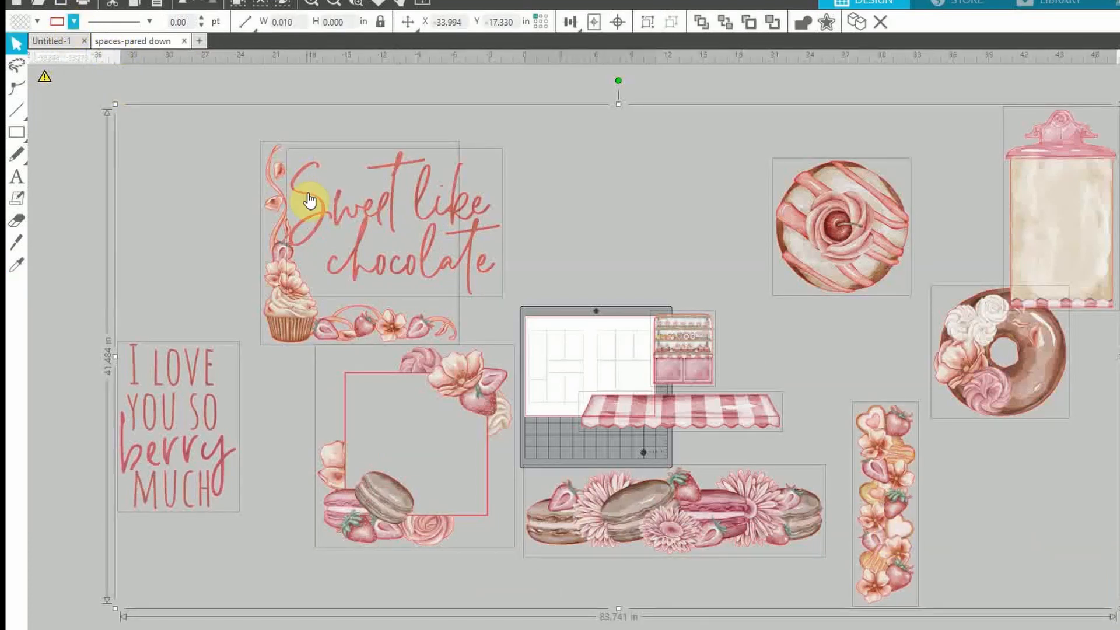
click(74, 22)
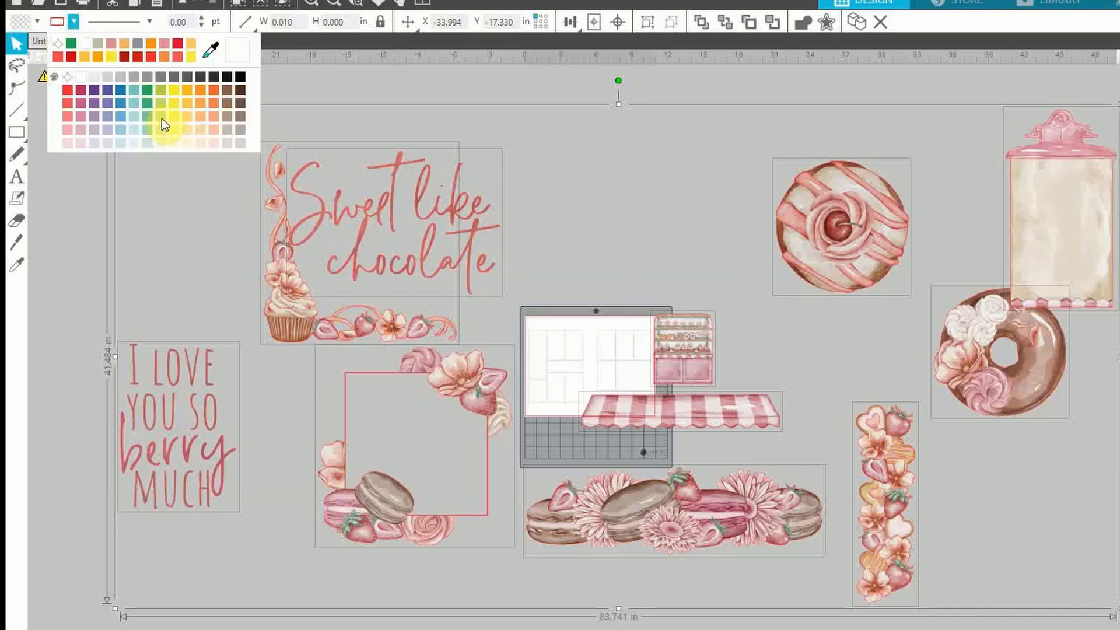
click(58, 46)
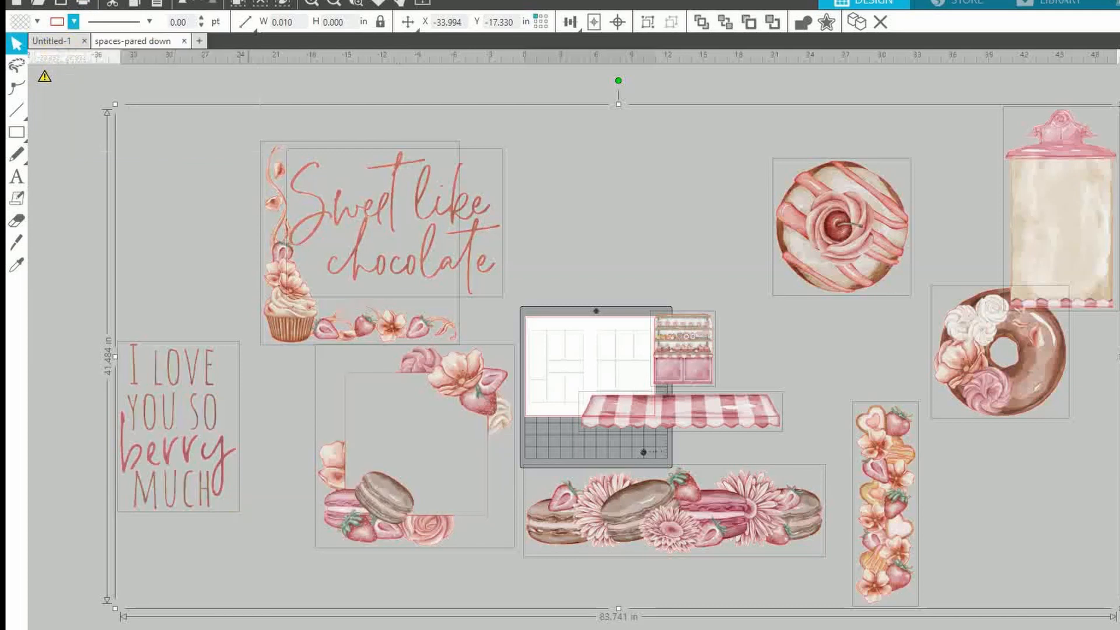
click(234, 531)
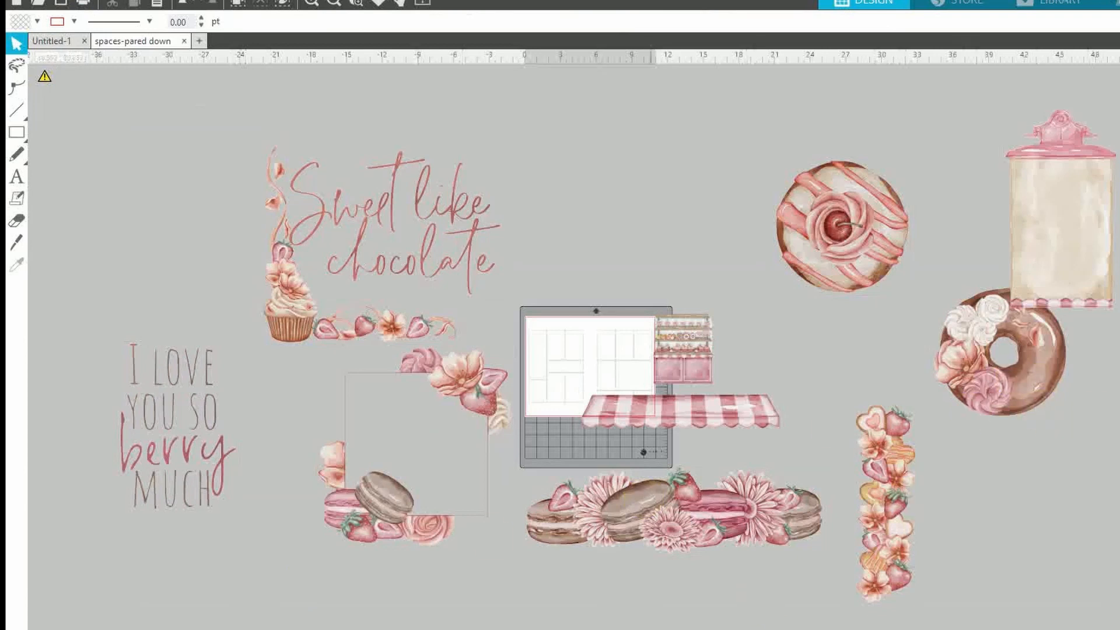
Shrink the Sweet like chocolate text and cupcake corner border and move them beside the donut
scroll(574, 347, right, 3)
scroll(574, 347, left, 1)
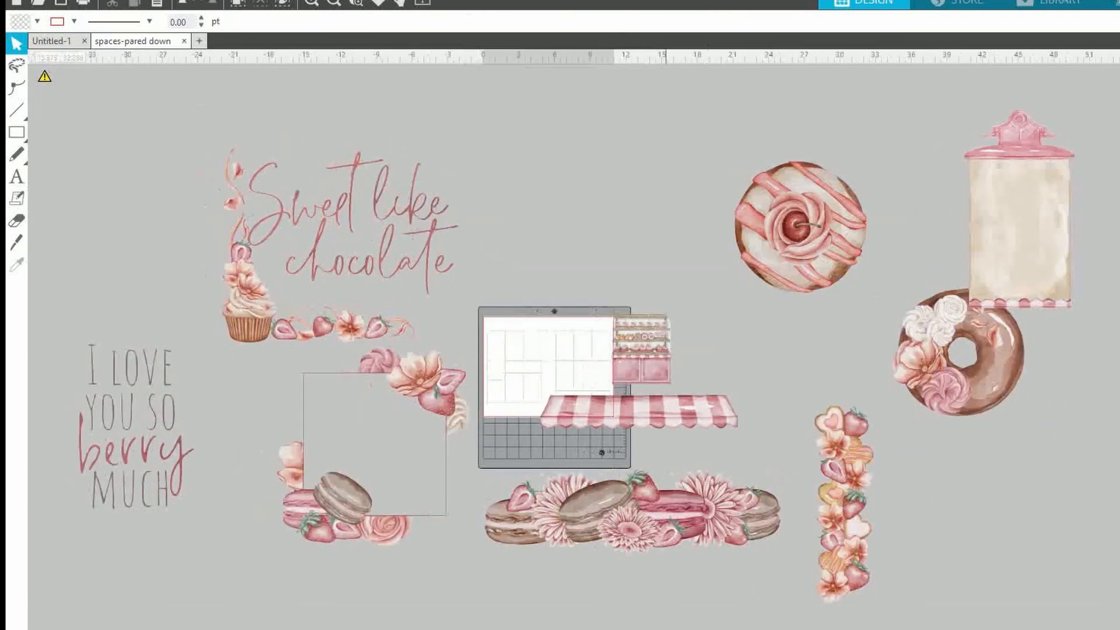
click(265, 232)
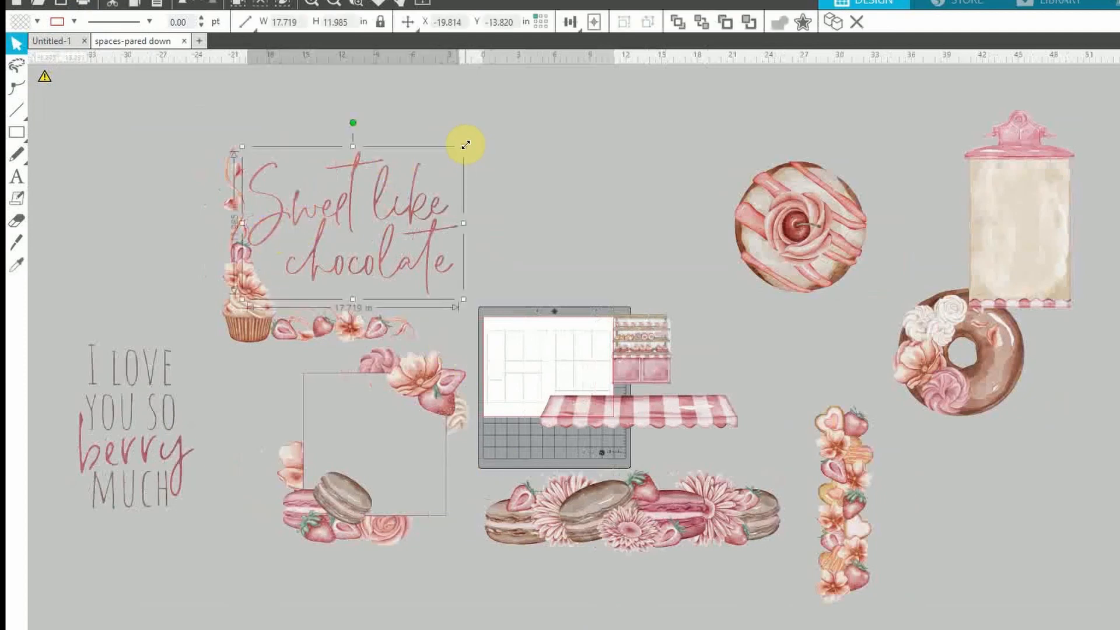
drag(466, 144, 353, 251)
drag(280, 259, 761, 323)
click(262, 308)
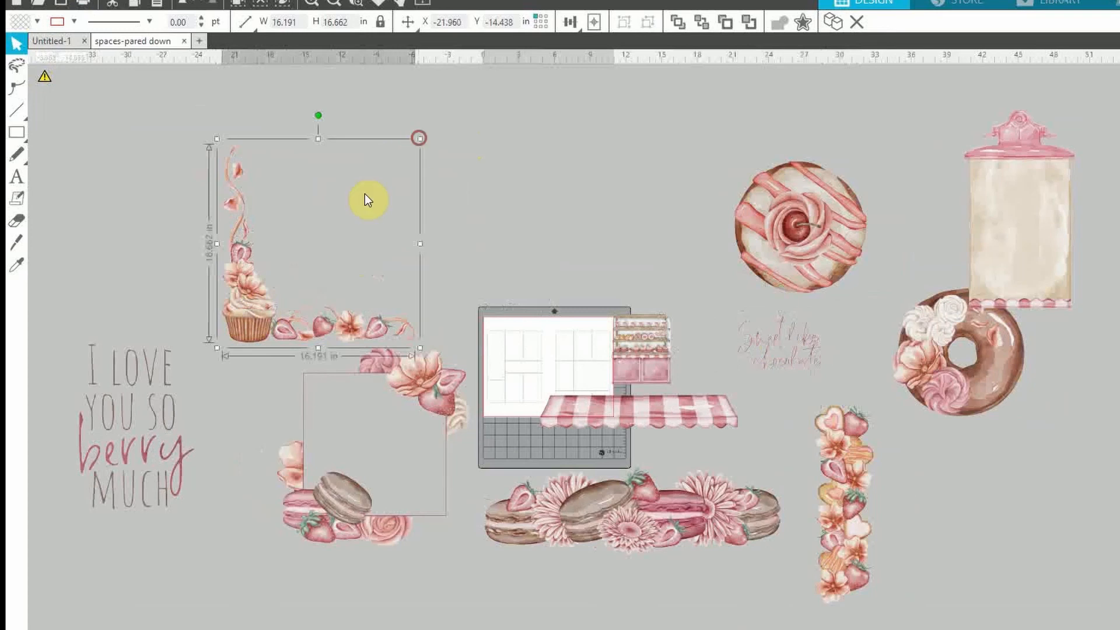
drag(365, 194, 704, 416)
Shrink and gather the macaron border (~7.5 in), strawberry column, pink donut (~3.5 in) and chocolate donut
click(741, 390)
click(683, 511)
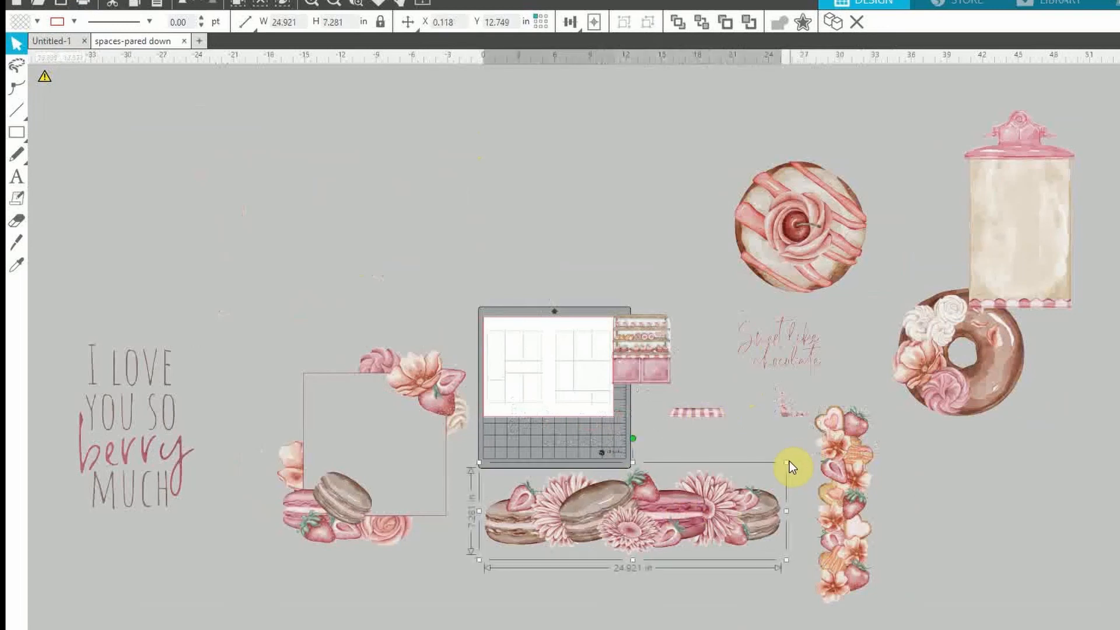
drag(786, 463, 592, 564)
drag(525, 547, 700, 456)
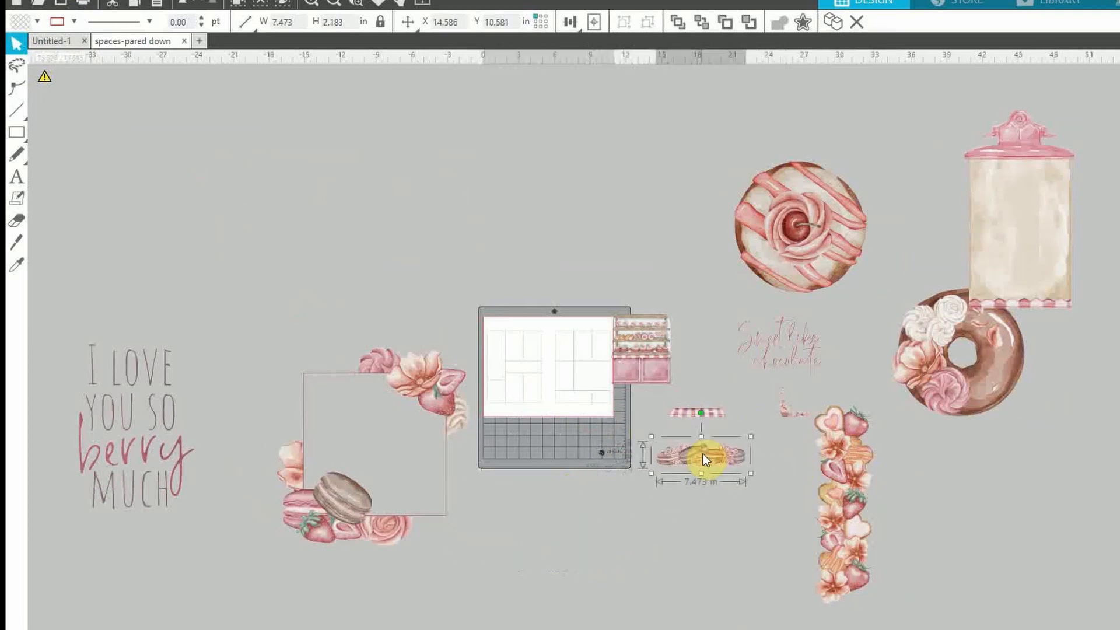
click(859, 509)
drag(881, 401, 699, 274)
click(786, 245)
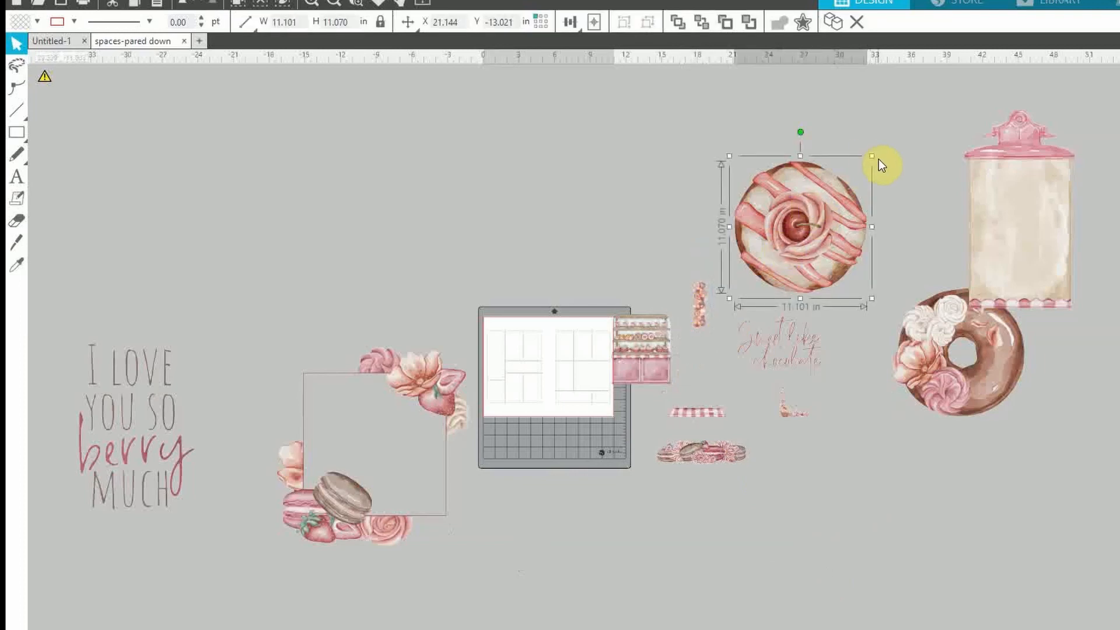
drag(871, 156, 704, 368)
drag(1030, 354, 873, 501)
drag(869, 430, 774, 527)
drag(747, 537, 791, 439)
Shrink and cluster the jar, macaron flower frame and berry much text (2.371 × 3.397 in) by the pastries
click(1016, 233)
drag(1025, 204, 598, 175)
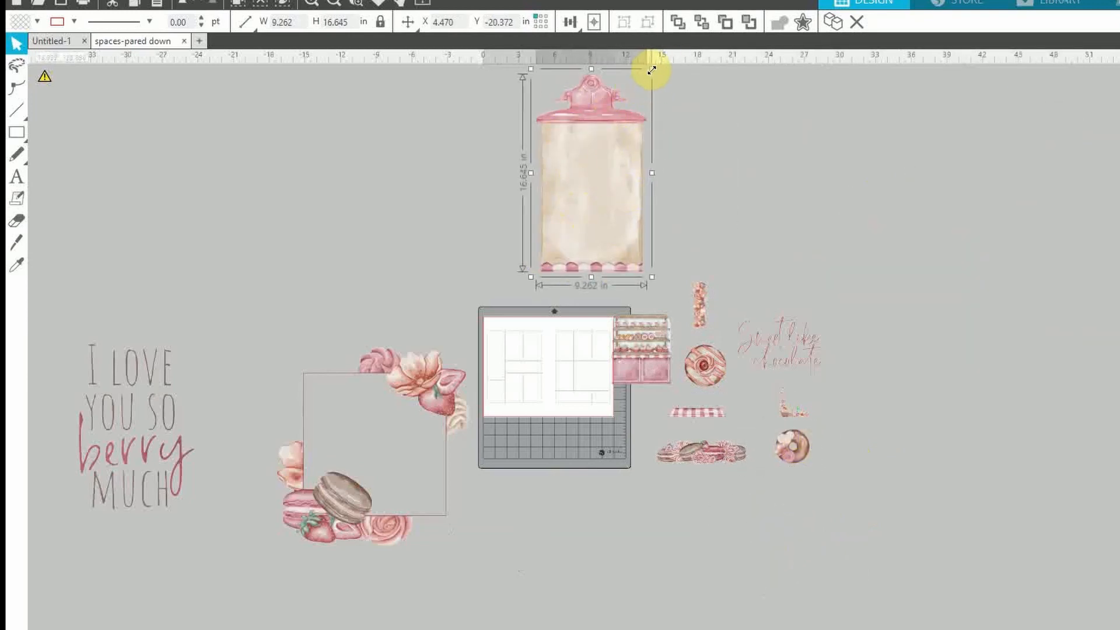
drag(652, 70, 552, 233)
drag(544, 258, 757, 402)
click(435, 392)
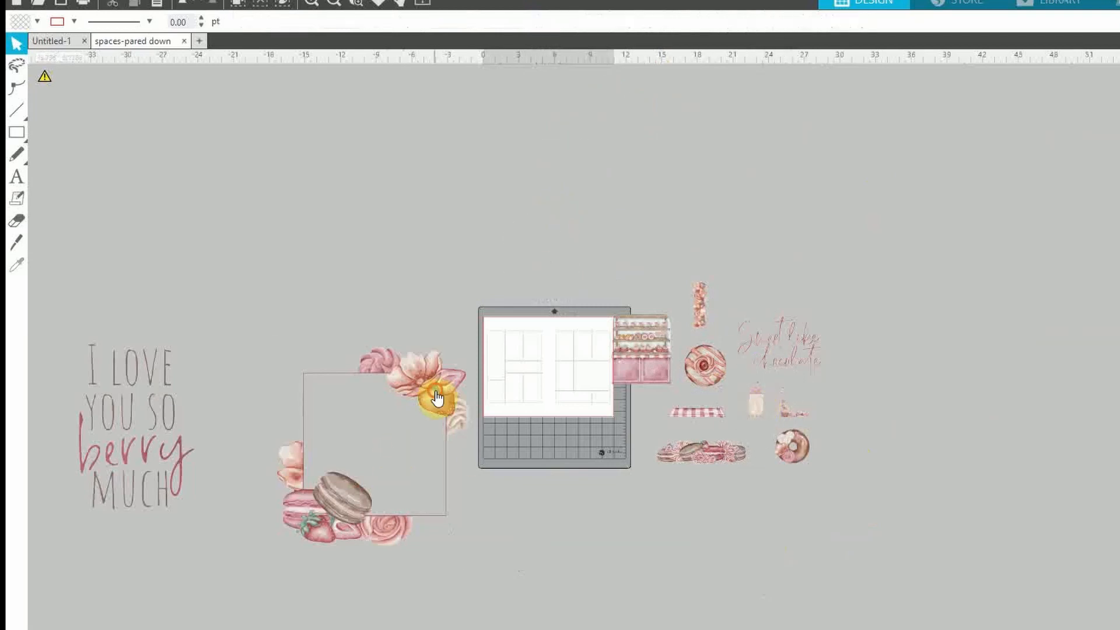
drag(475, 337, 703, 499)
drag(82, 430, 865, 435)
drag(934, 363, 846, 488)
drag(821, 509, 825, 481)
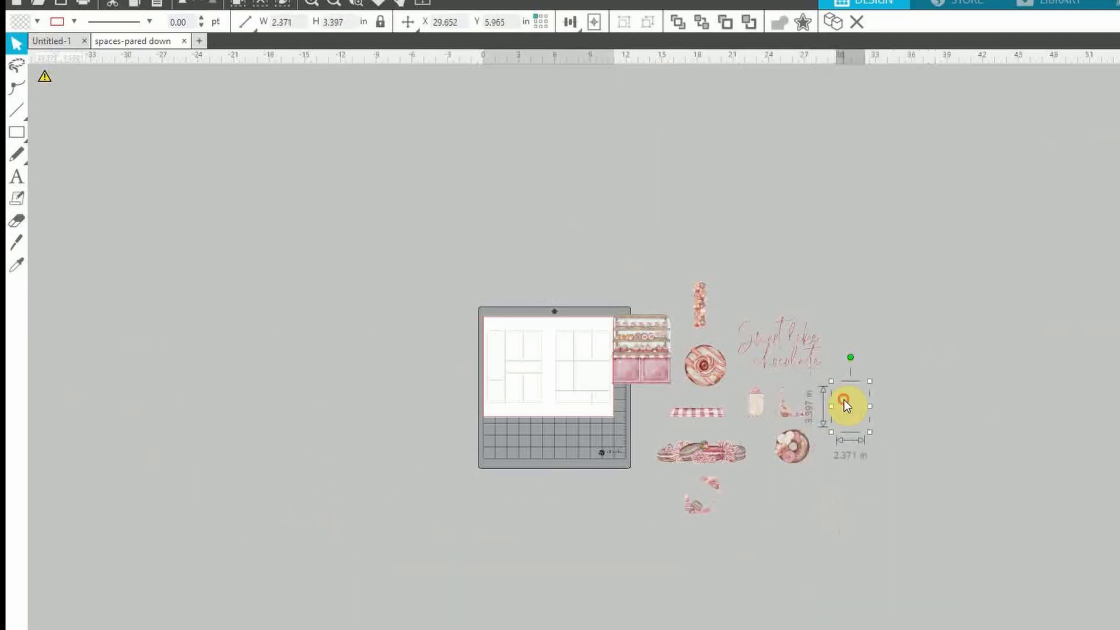
click(311, 7)
click(315, 9)
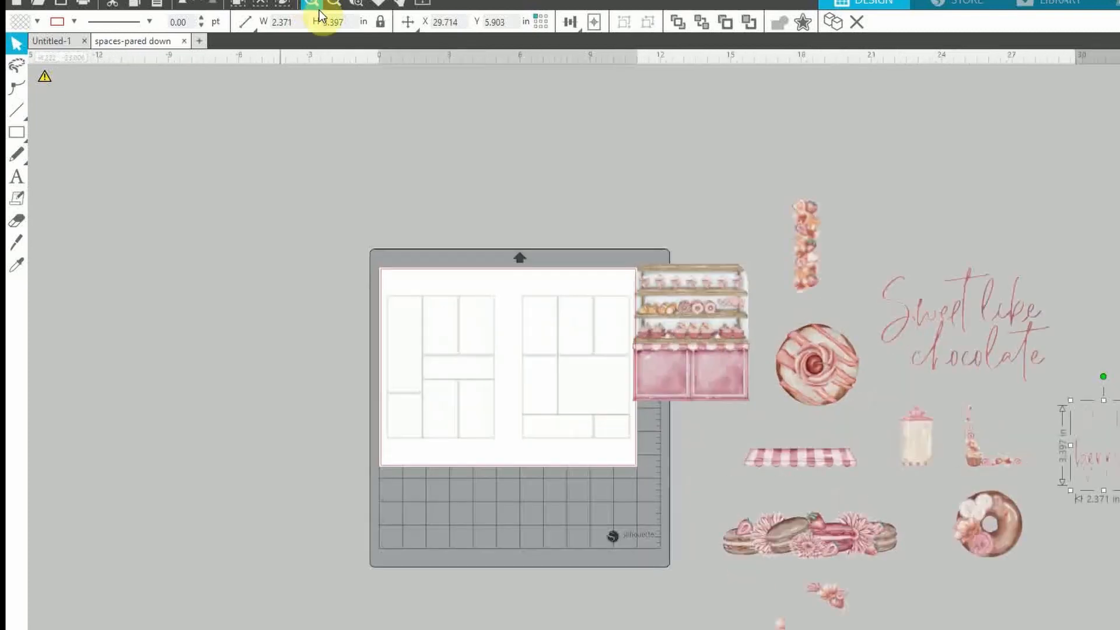
Move the bakery shelf illustration from beside the mat onto the left planner page
scroll(575, 347, right, 4)
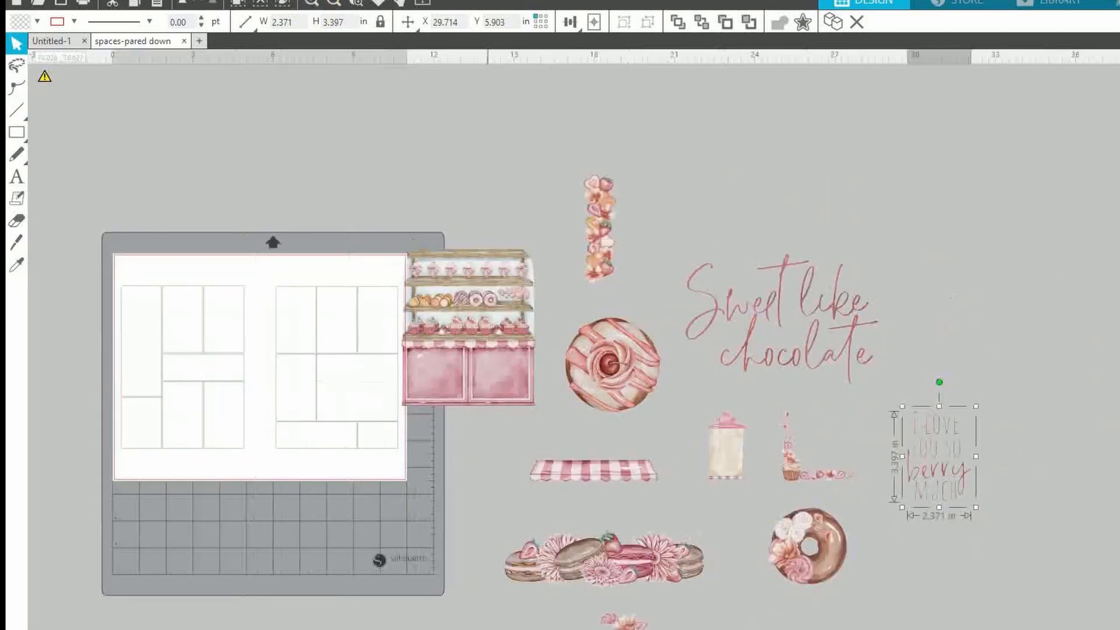
click(320, 5)
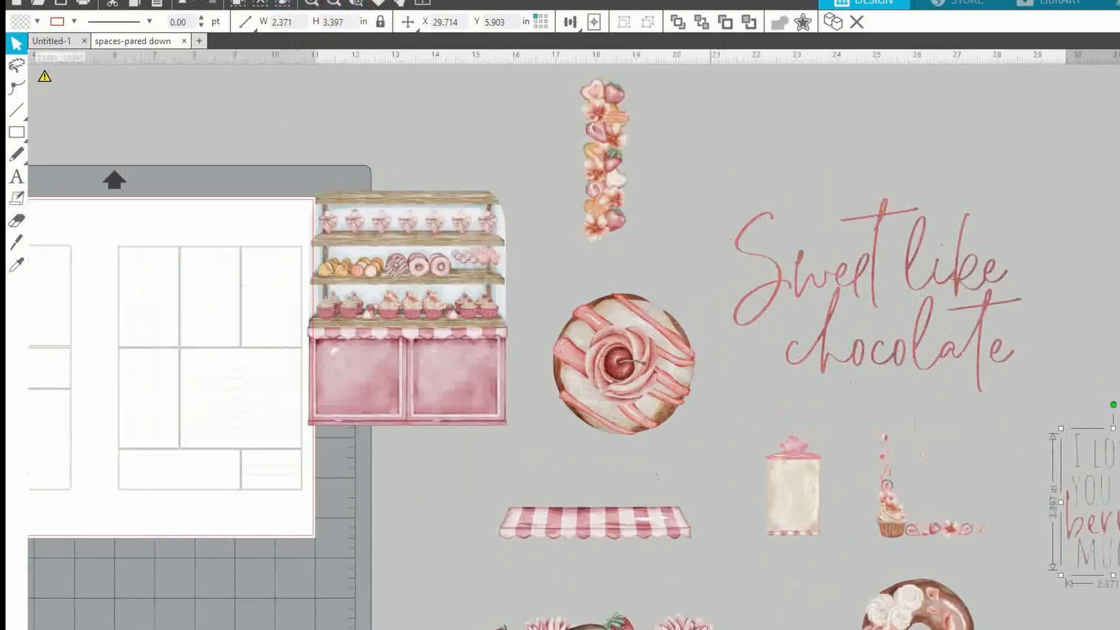
click(750, 577)
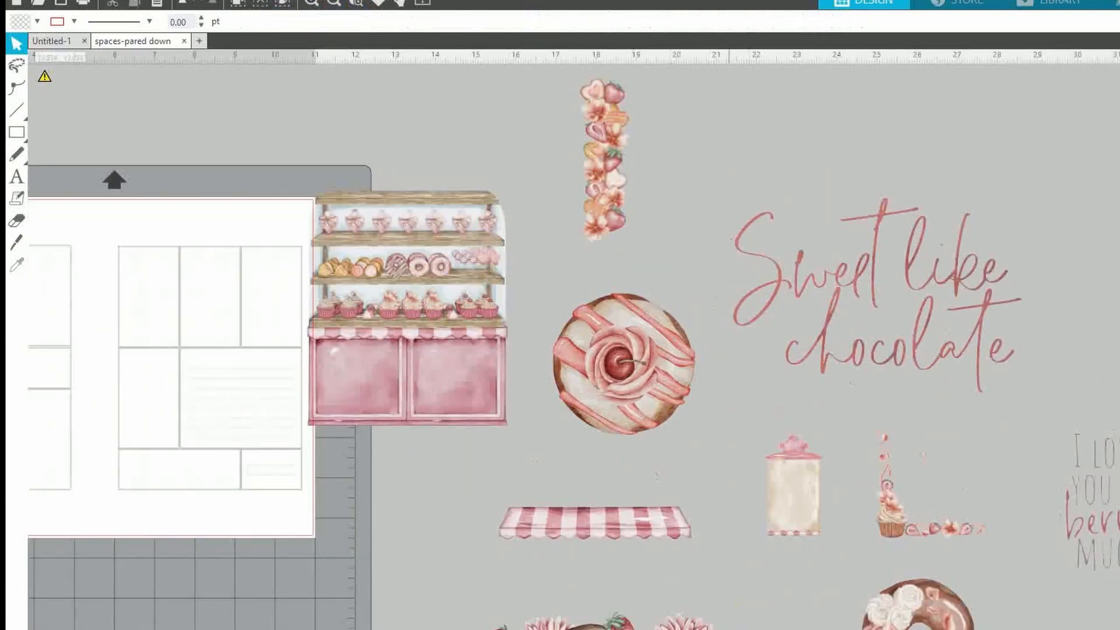
scroll(575, 347, left, 3)
click(565, 325)
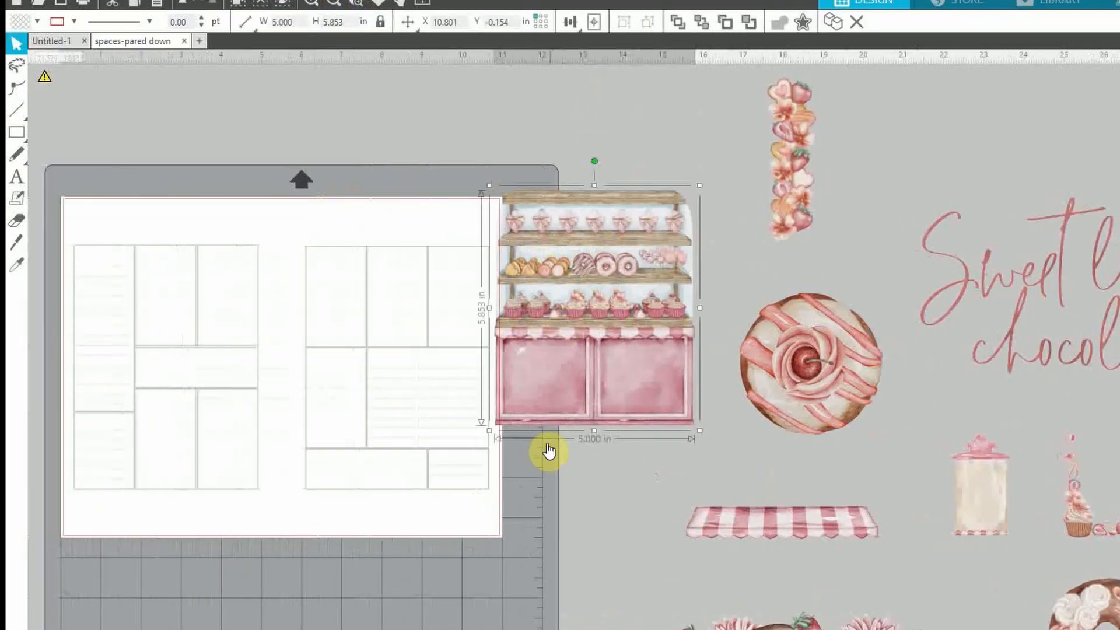
scroll(658, 383, left, 2)
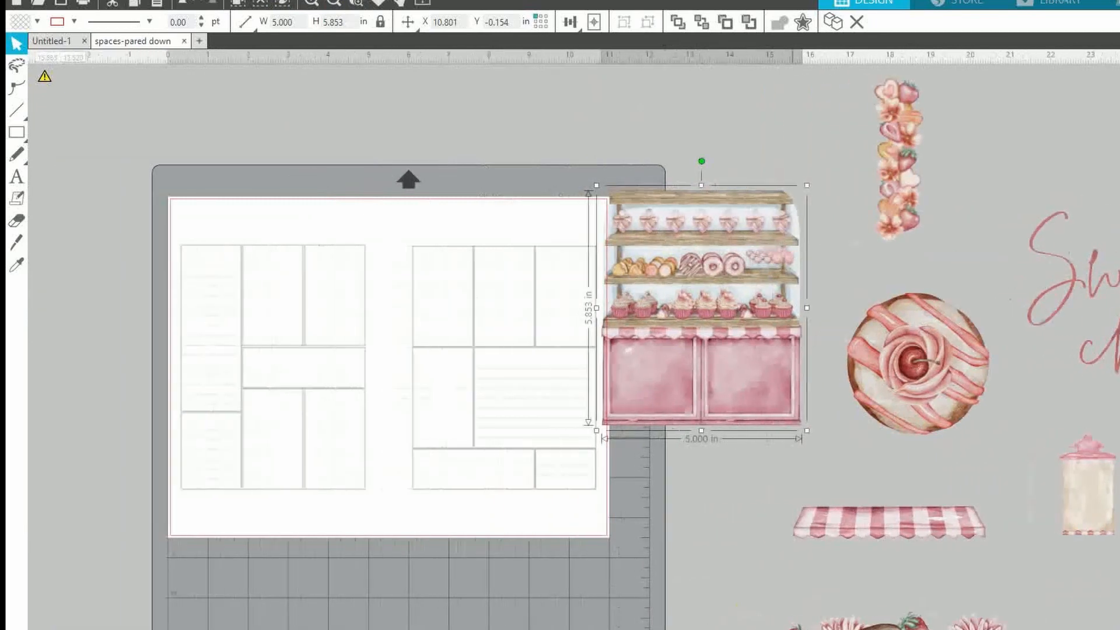
drag(658, 382, 436, 376)
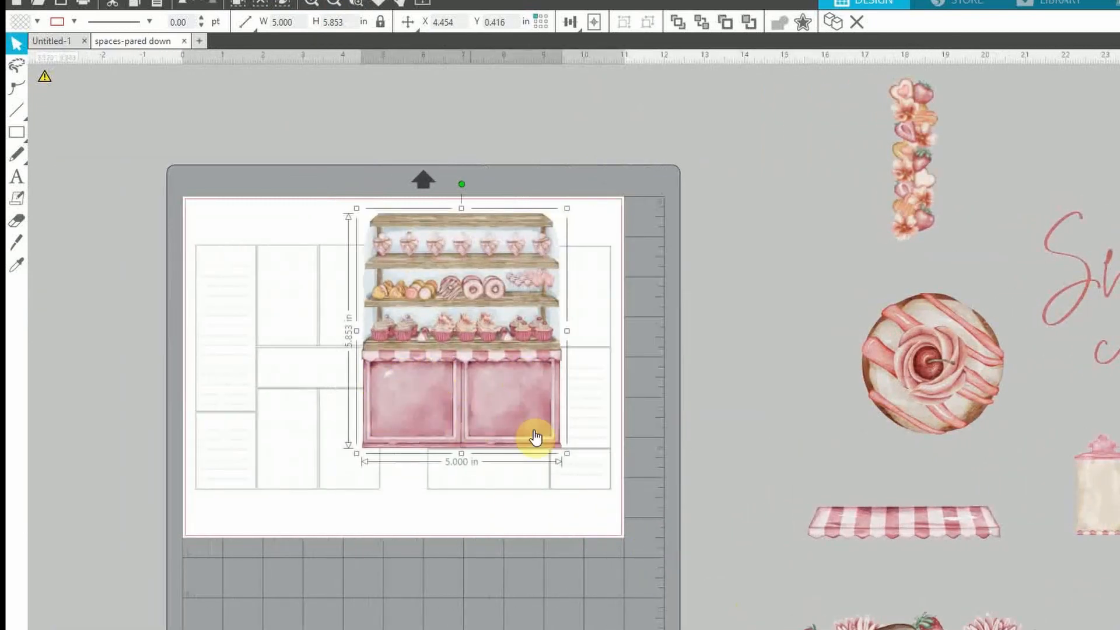
drag(497, 281, 401, 315)
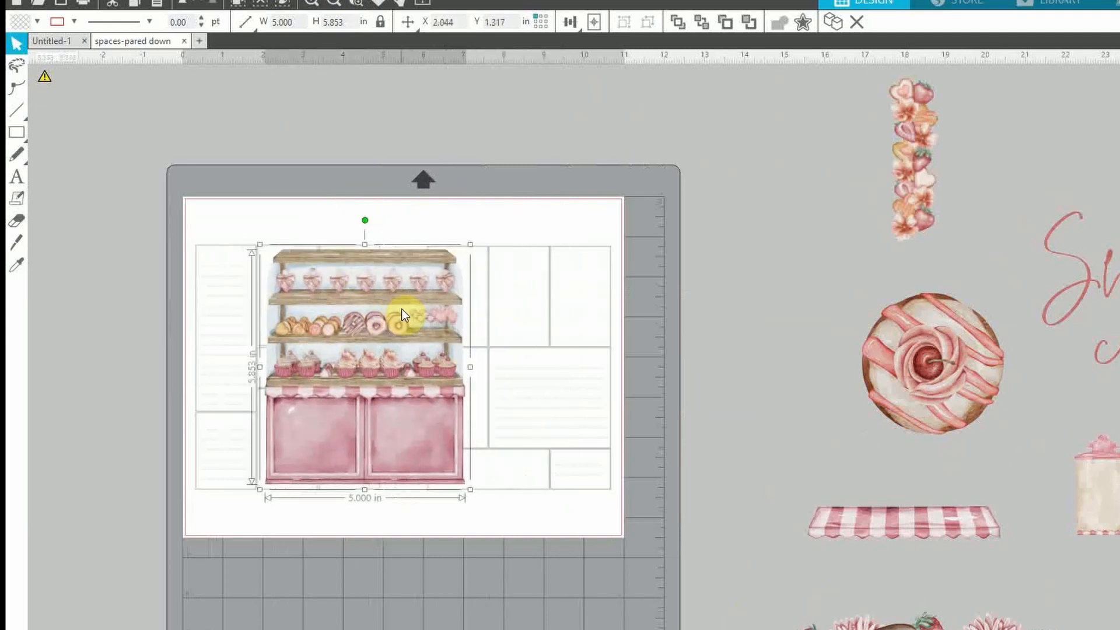
Shrink the bakery shelf to about 3 in wide and fit it in the lower middle box
click(315, 5)
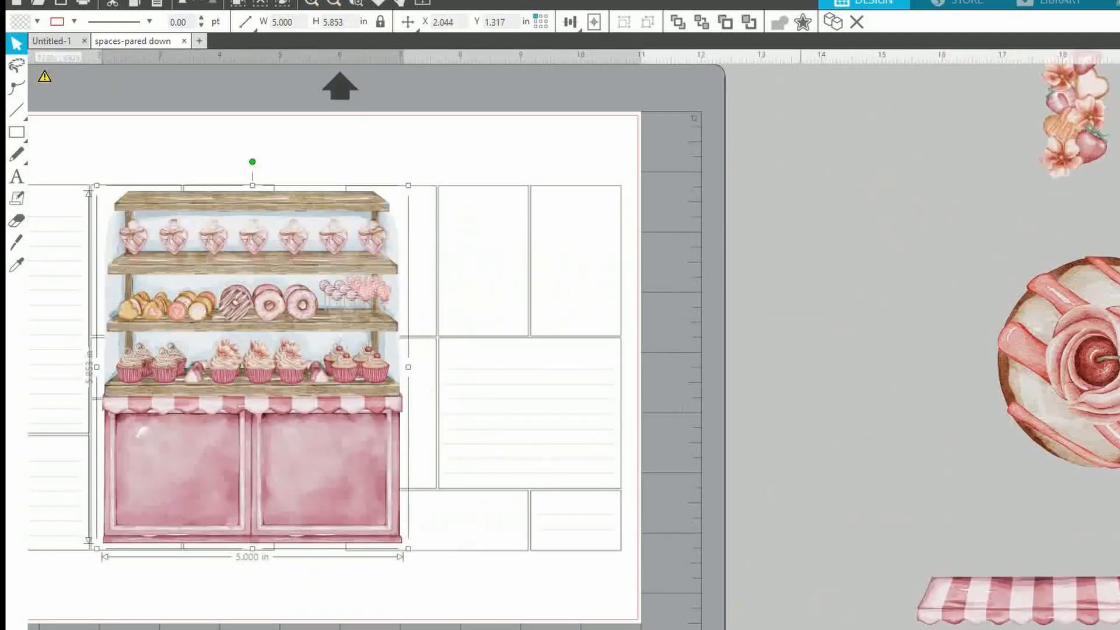
scroll(574, 340, left, 3)
drag(536, 474, 525, 479)
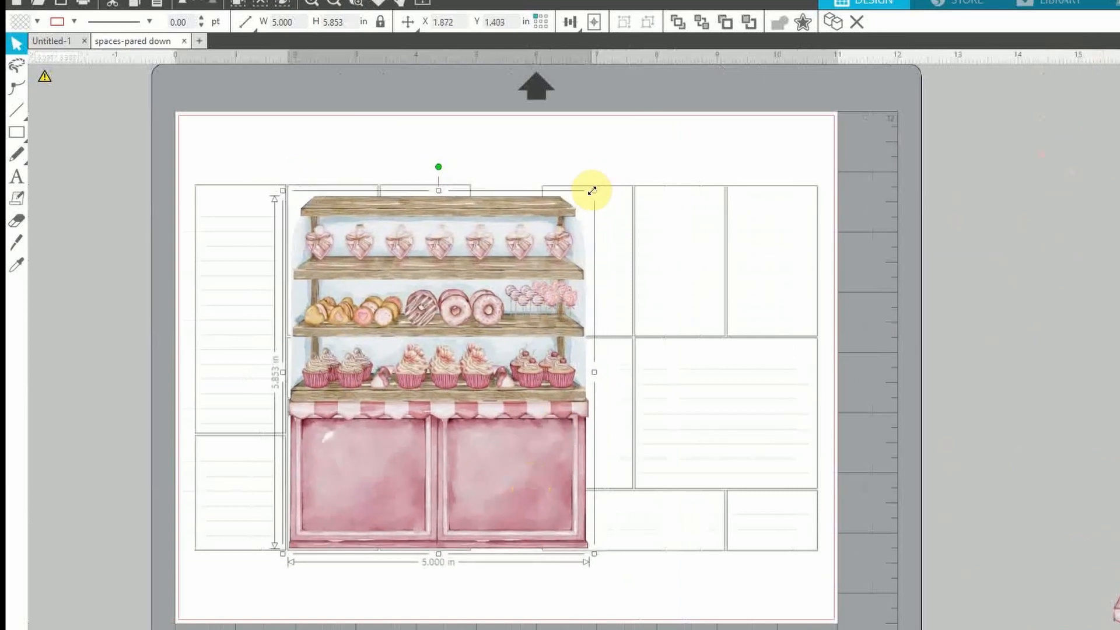
drag(595, 191, 448, 313)
mouse_move(375, 462)
mouse_down()
mouse_move(577, 453)
mouse_move(465, 457)
mouse_move(742, 371)
mouse_move(393, 461)
mouse_move(385, 448)
mouse_up()
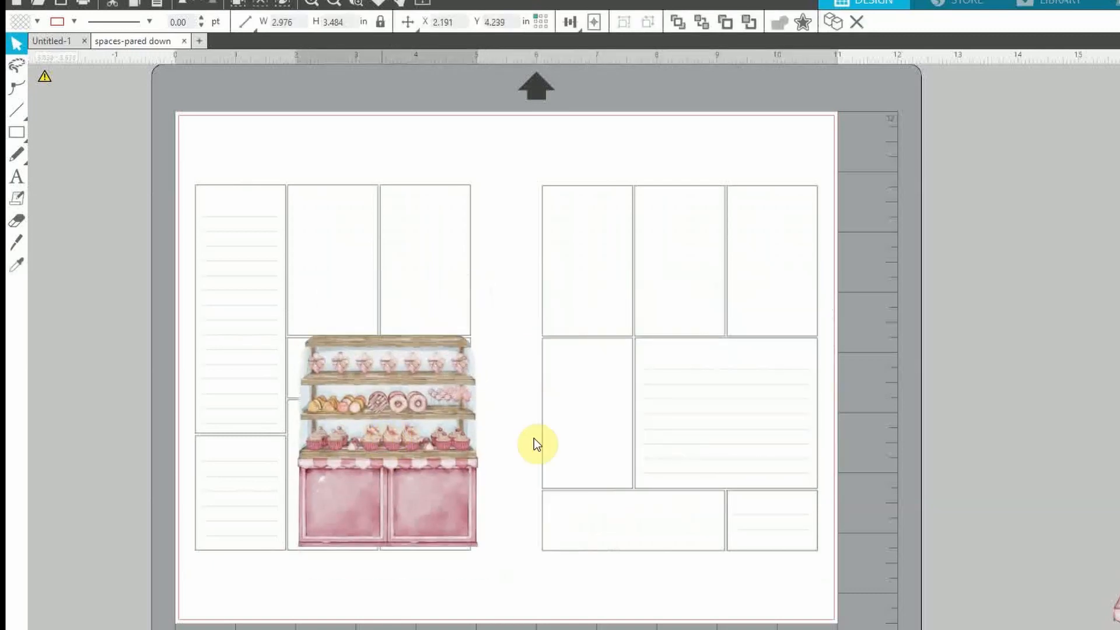
key(ctrl+z)
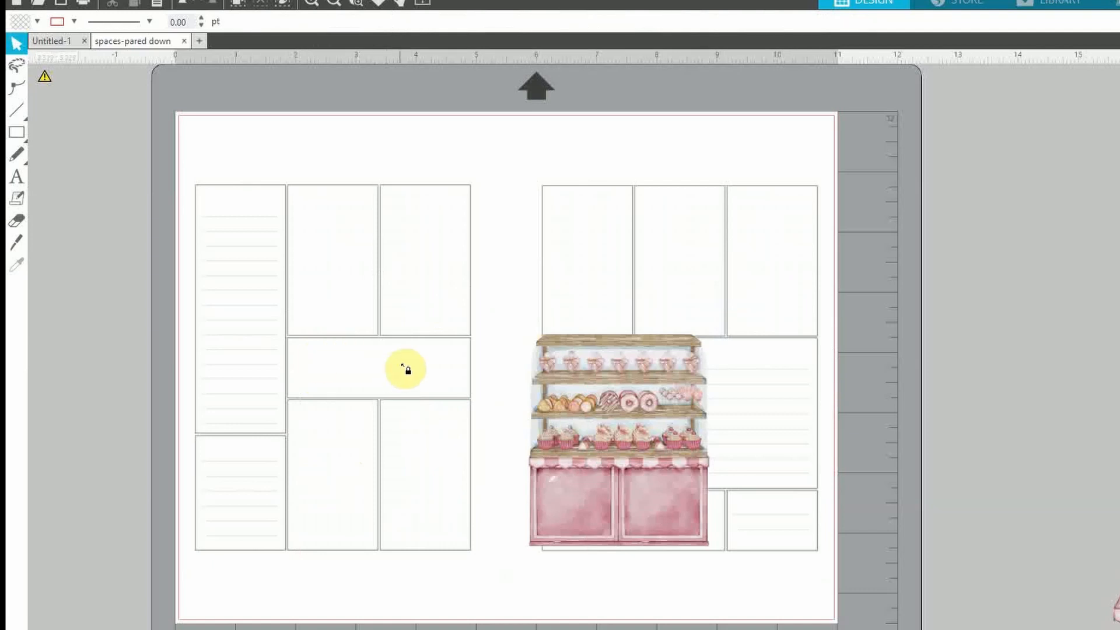
drag(612, 488, 386, 466)
key(ctrl+z)
click(571, 479)
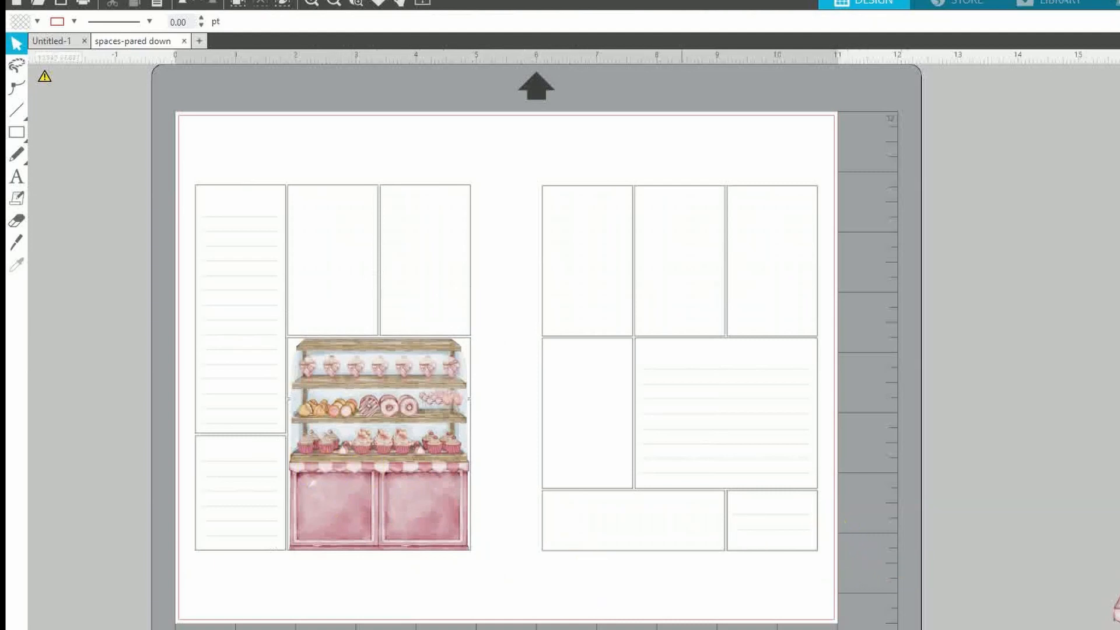
drag(610, 629, 944, 629)
Place the macaron and flower frame over the right page's middle boxes, enlarged to 3.273 × 3.343 in
drag(426, 579, 729, 580)
click(335, 9)
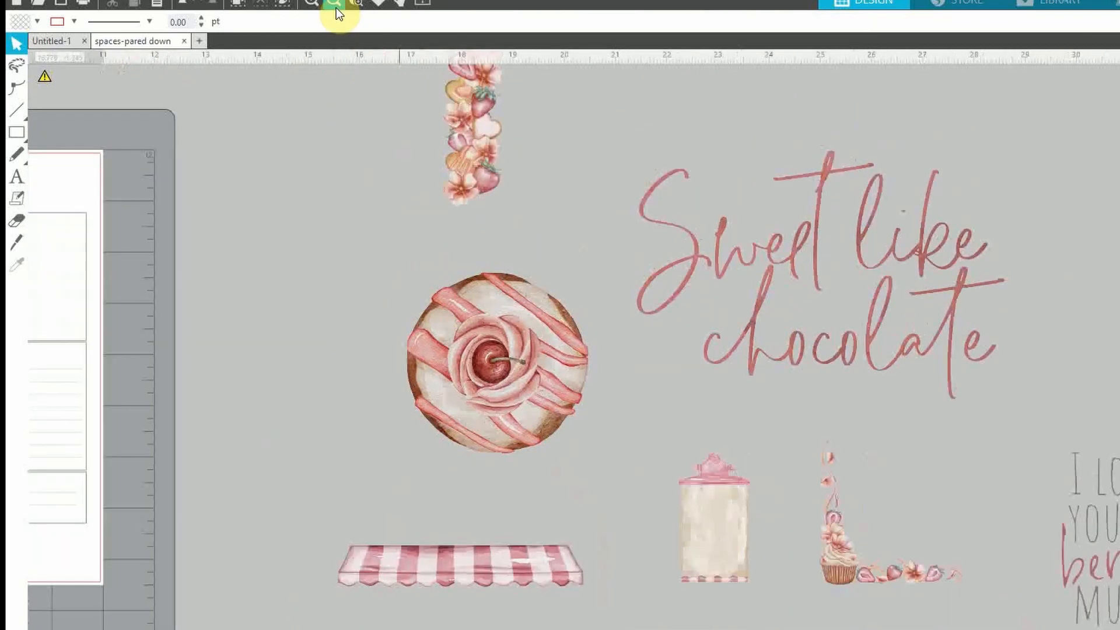
drag(566, 629, 324, 363)
click(645, 629)
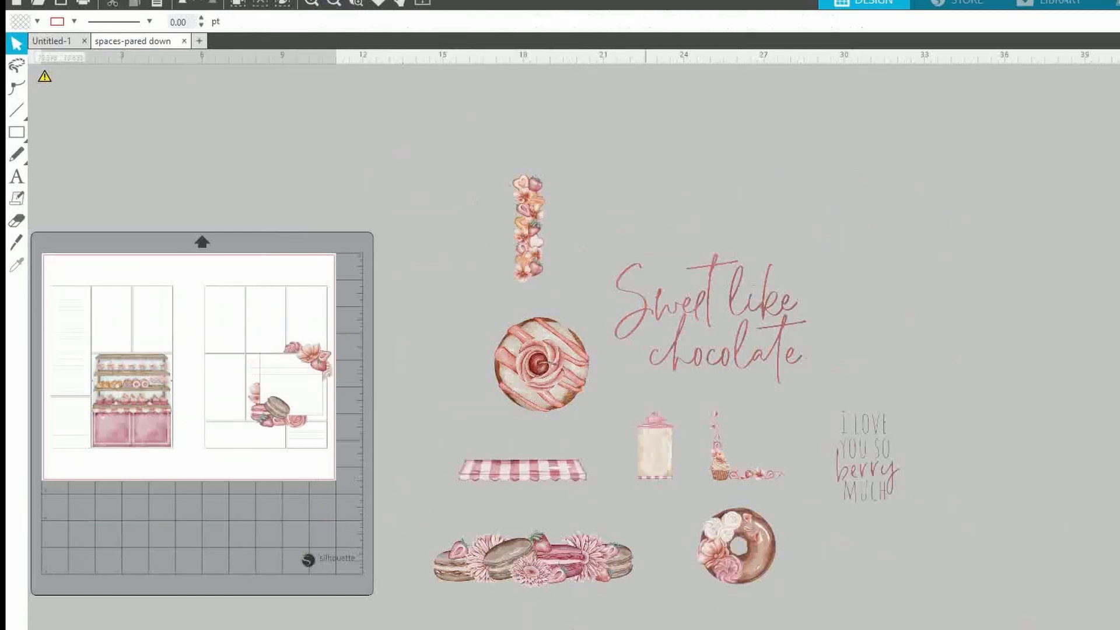
click(312, 3)
mouse_move(537, 467)
mouse_down()
mouse_move(788, 432)
mouse_move(583, 439)
mouse_move(517, 463)
mouse_move(518, 475)
mouse_up()
click(679, 433)
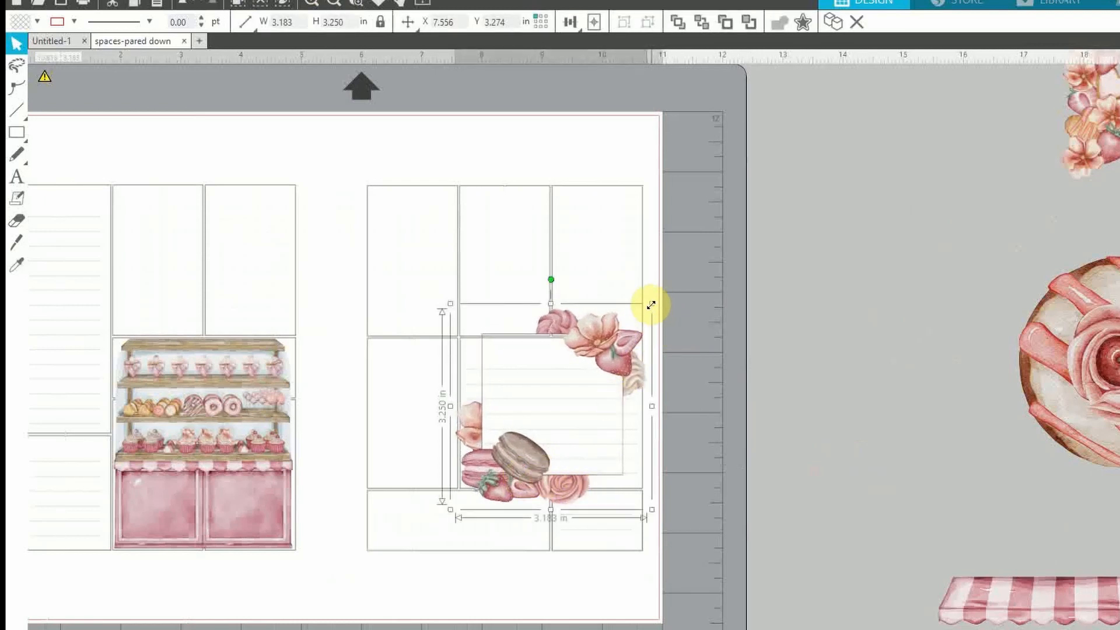
drag(651, 305, 658, 301)
drag(530, 465, 519, 465)
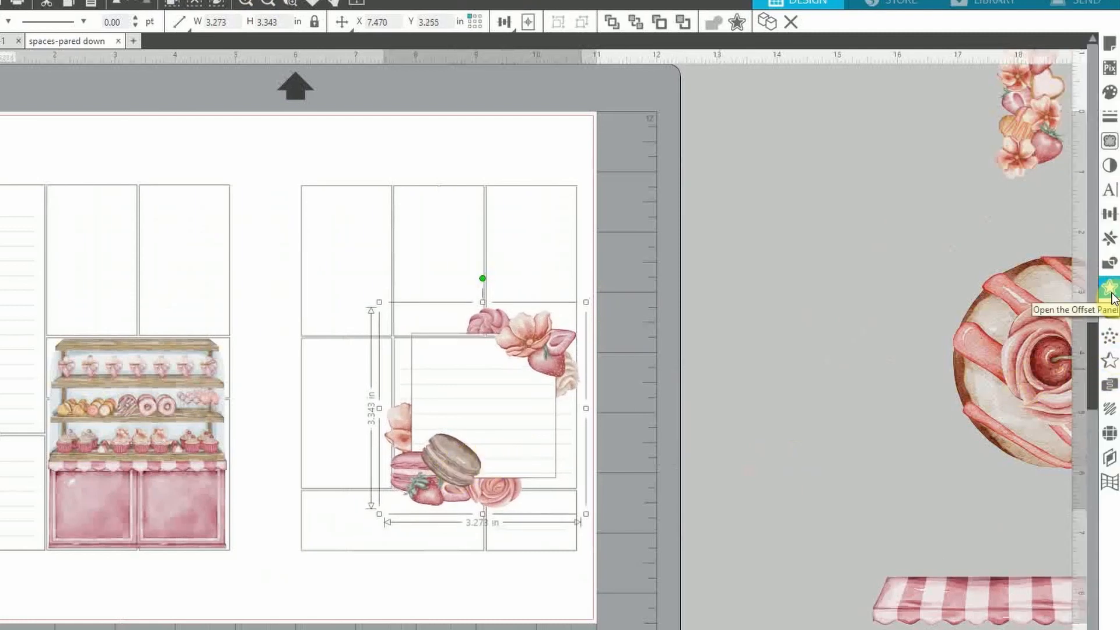
Add a 0.05 in offset around the floral frame and fill it white
click(1110, 289)
click(909, 114)
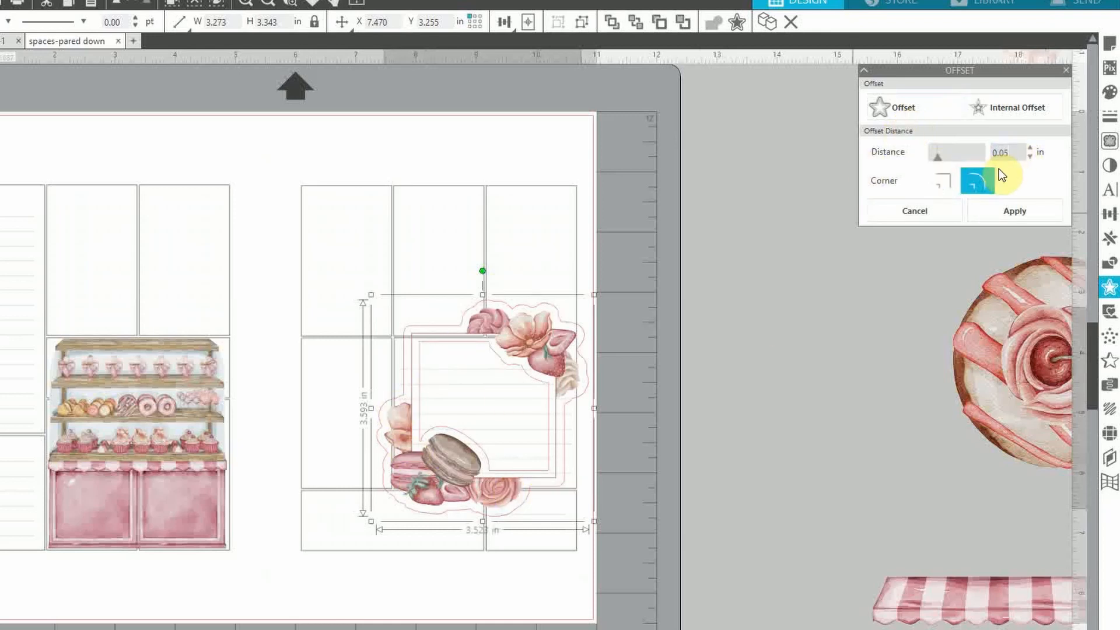
key(Return)
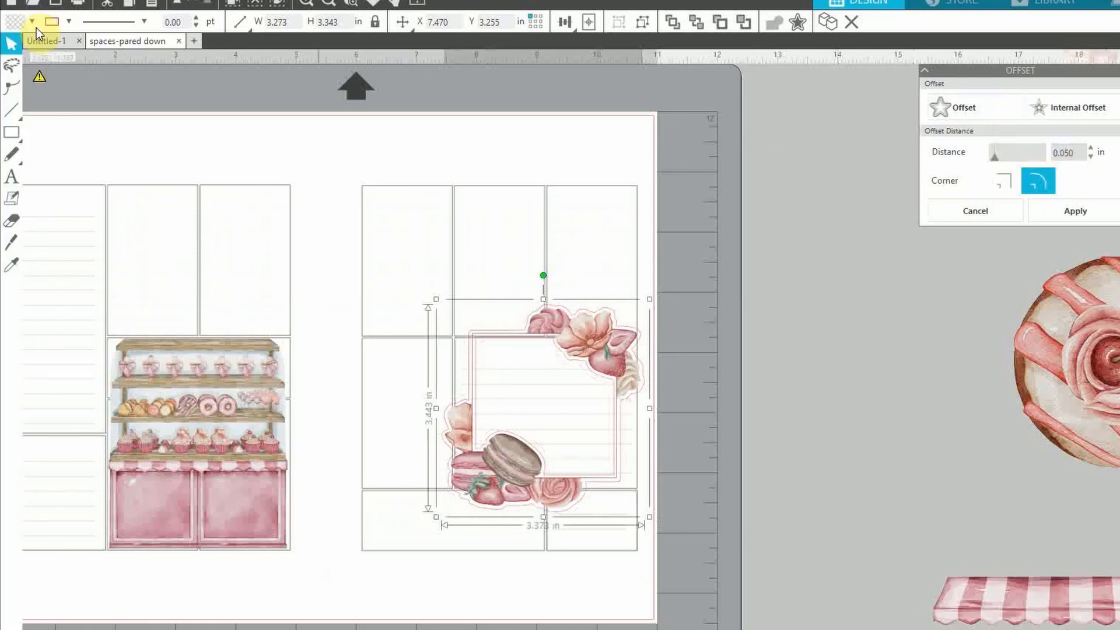
click(33, 23)
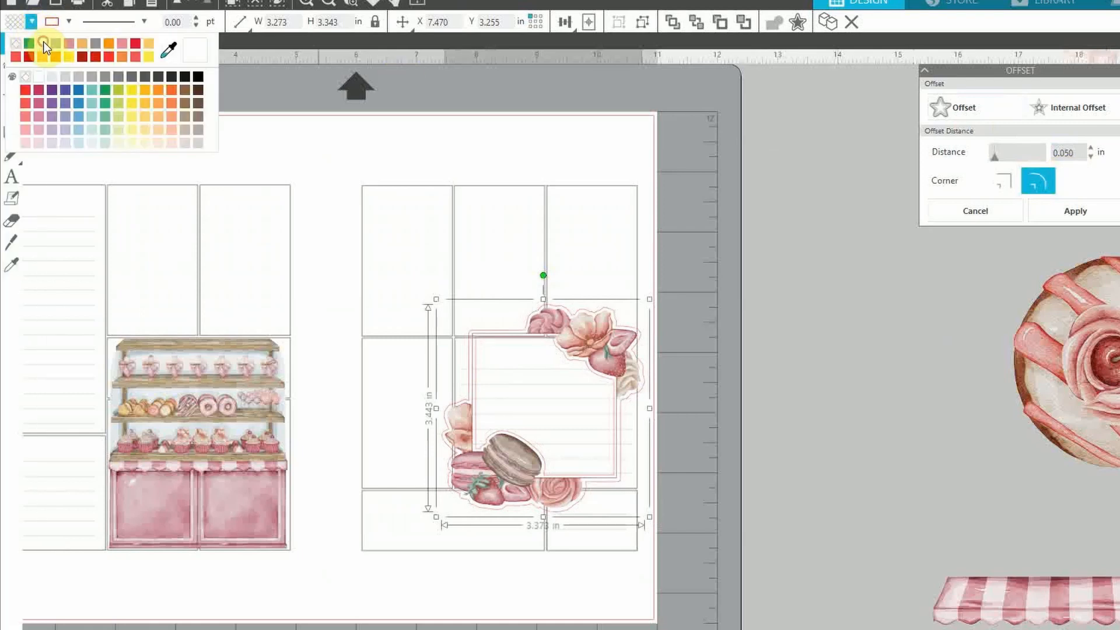
click(43, 41)
Remove the outline colour from the floral frame and its white offset shape
click(708, 496)
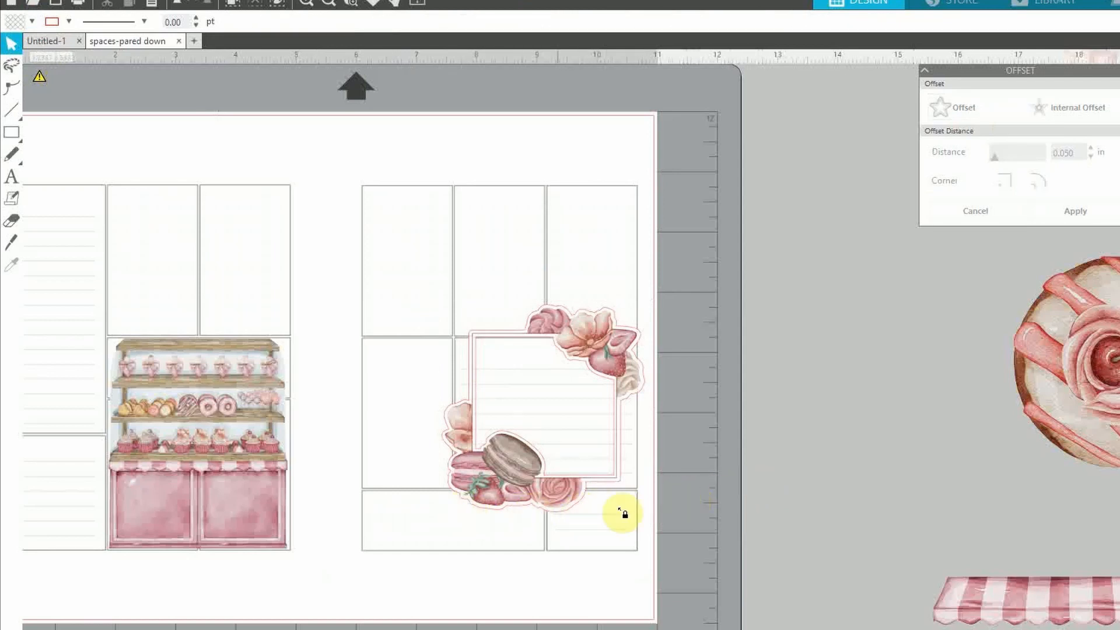
click(539, 510)
click(68, 22)
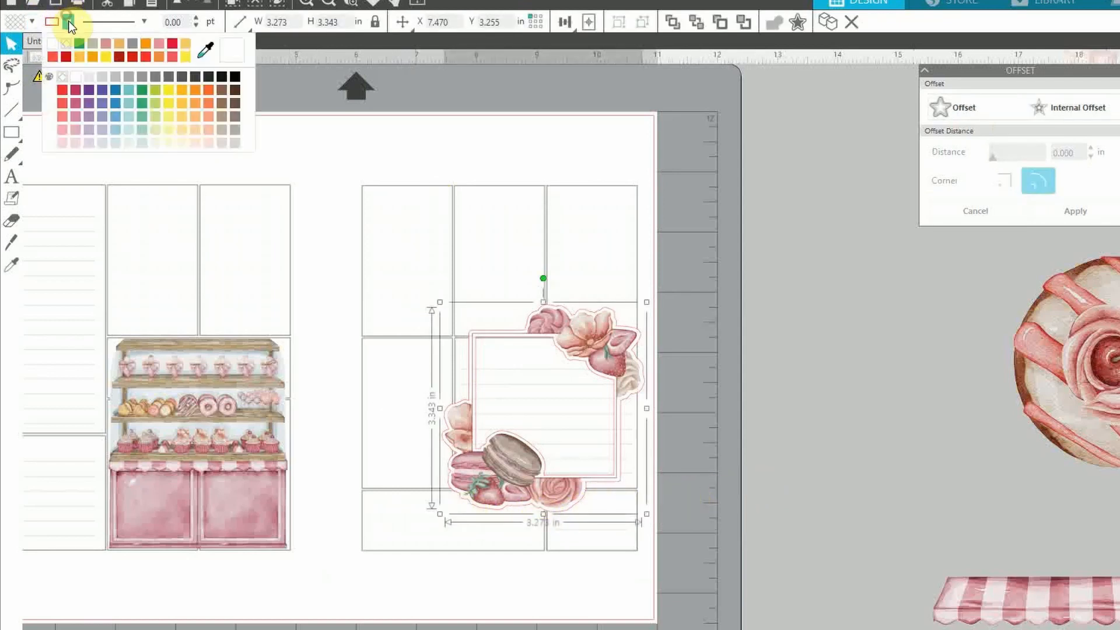
click(53, 44)
click(68, 22)
click(59, 41)
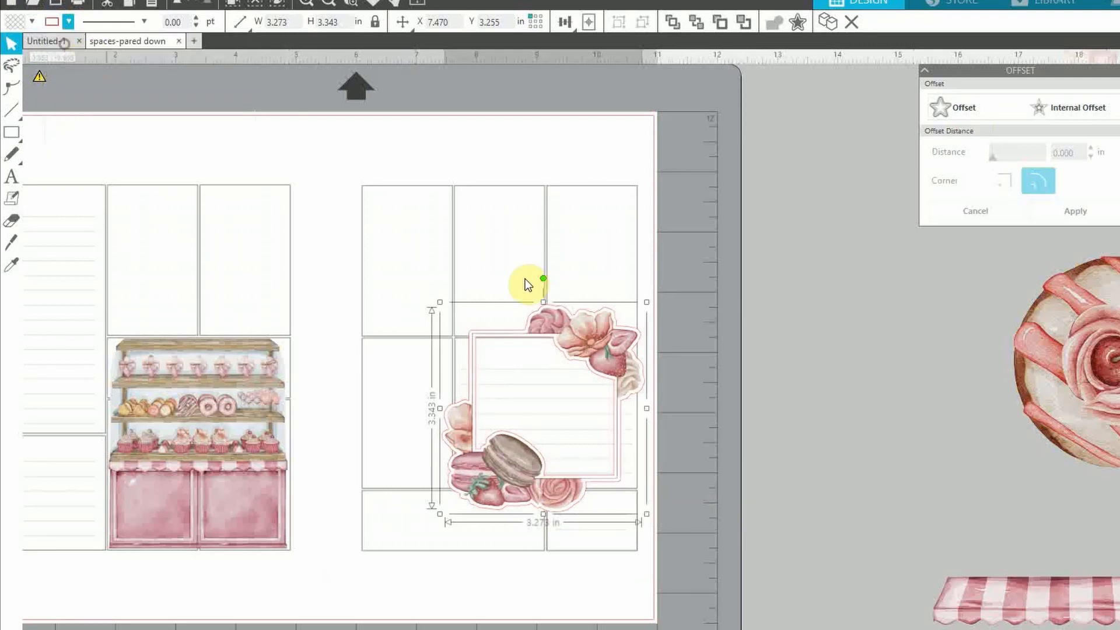
click(526, 281)
click(579, 501)
click(68, 22)
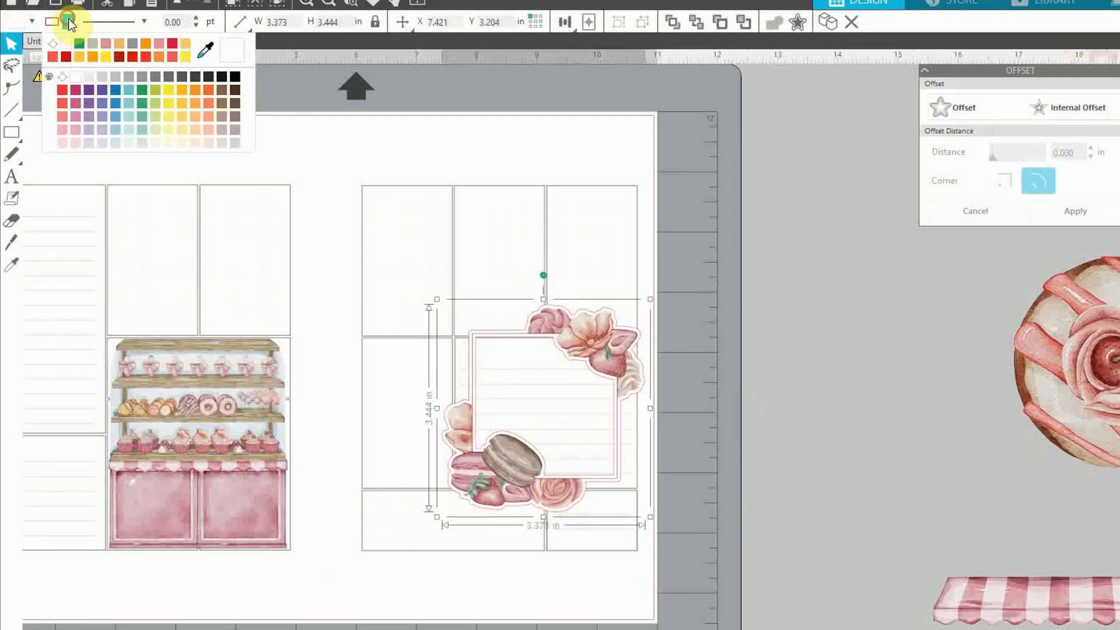
click(57, 49)
click(880, 375)
Move the floral frame off the page to the mat's right edge, beside the white shape
click(313, 8)
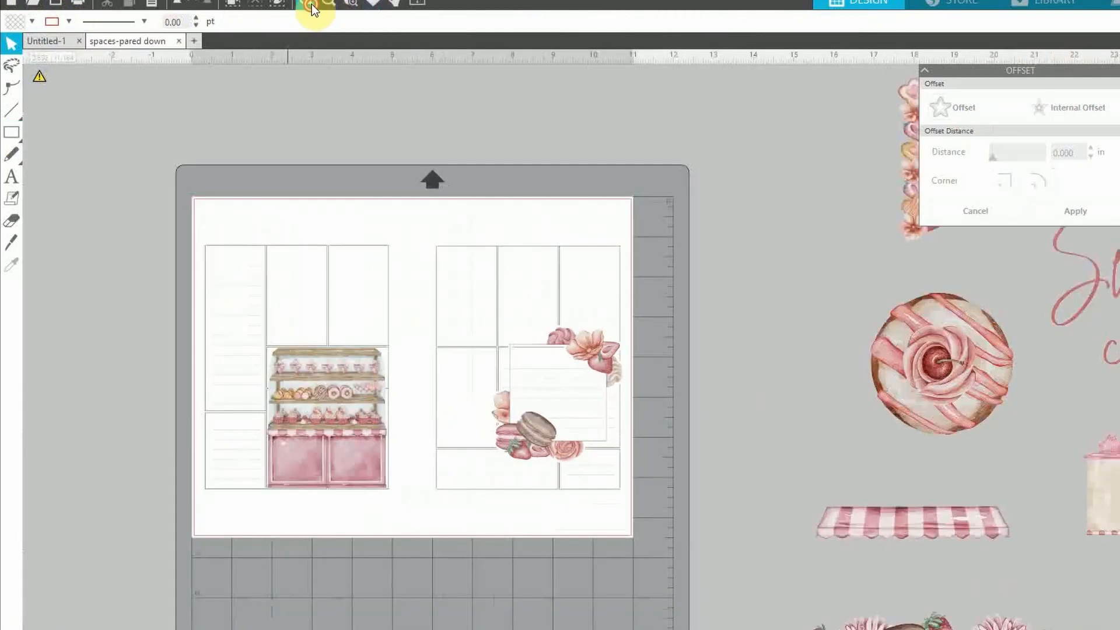
click(312, 9)
click(312, 9)
scroll(623, 490, down, 1)
drag(443, 580, 472, 580)
key(ctrl+z)
click(795, 584)
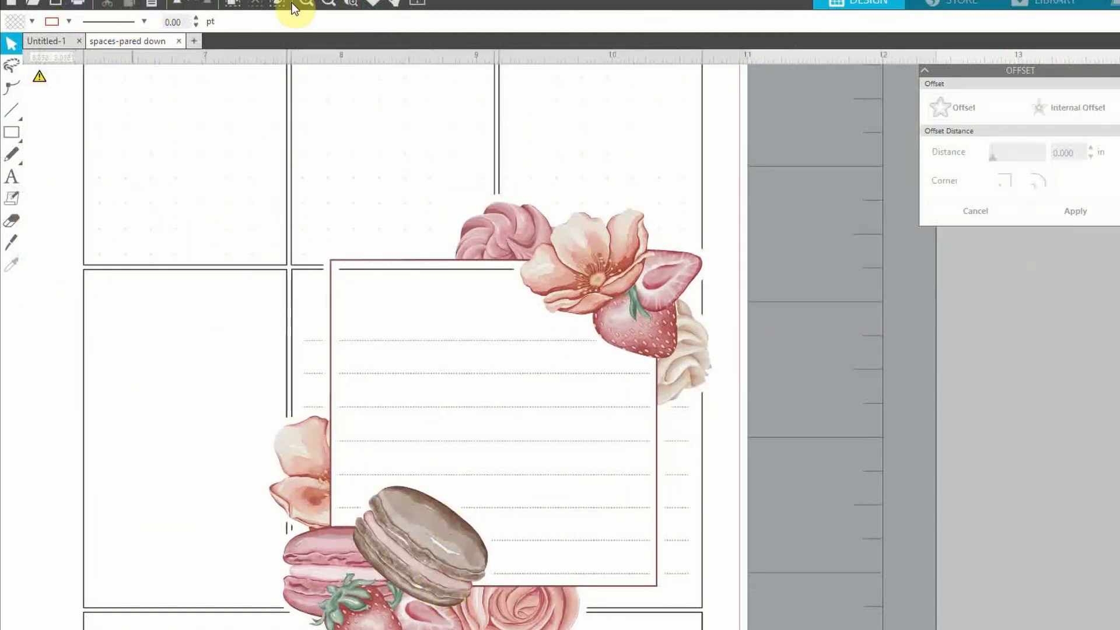
click(329, 3)
drag(448, 494, 863, 566)
click(385, 559)
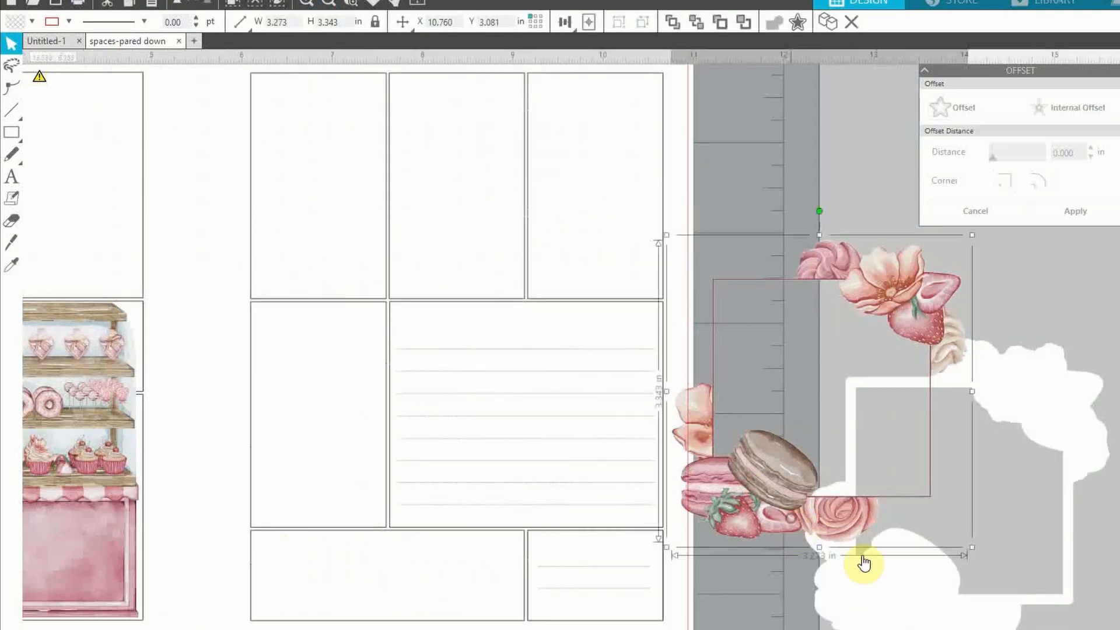
Center the floral frame on its white backing, group them, and move the 3.373 × 3.444 in group onto the right page
click(891, 598)
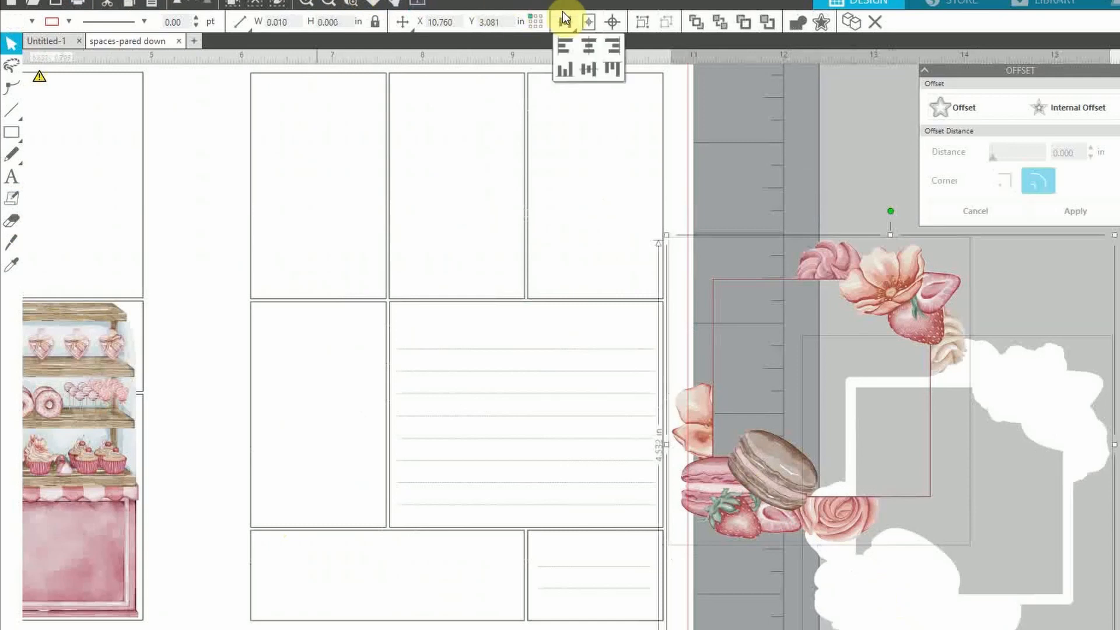
click(615, 24)
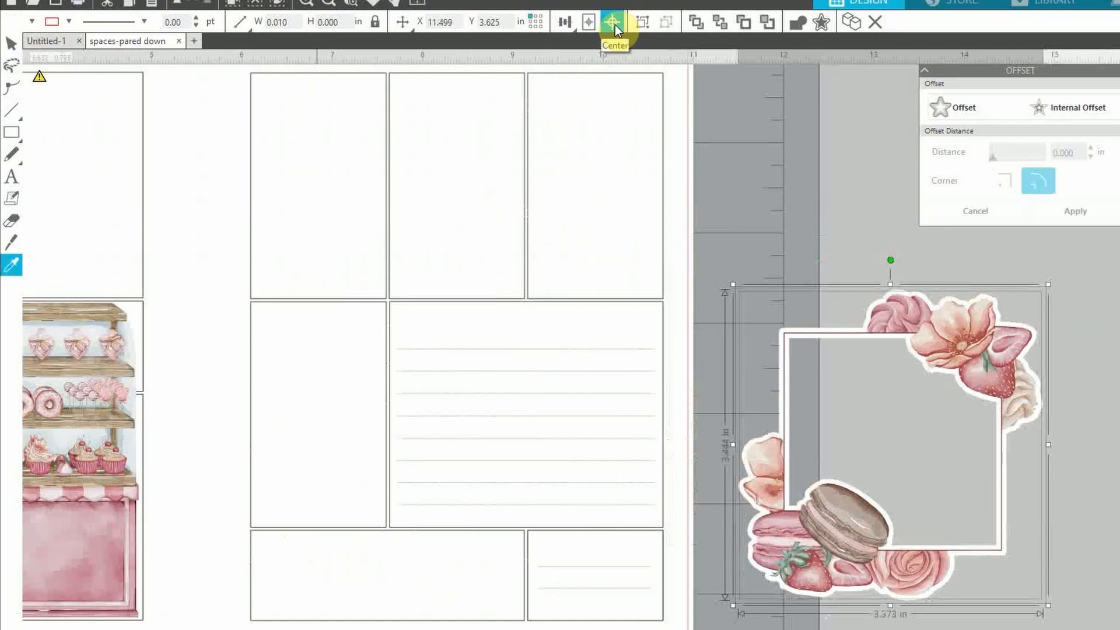
key(ctrl+g)
right_click(882, 538)
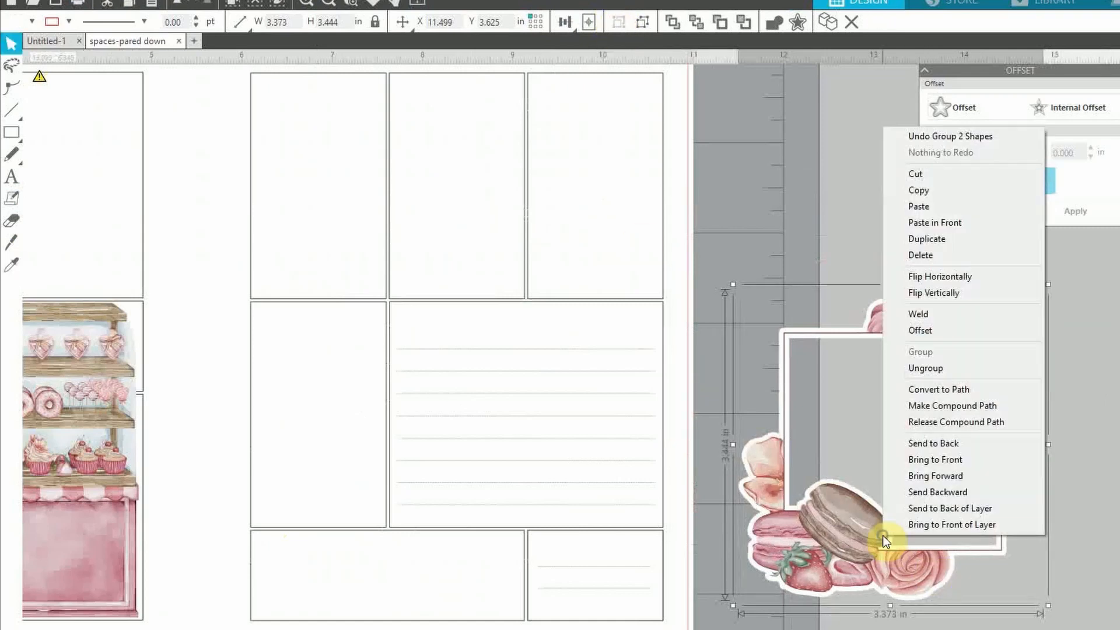
click(1085, 435)
drag(863, 580, 474, 516)
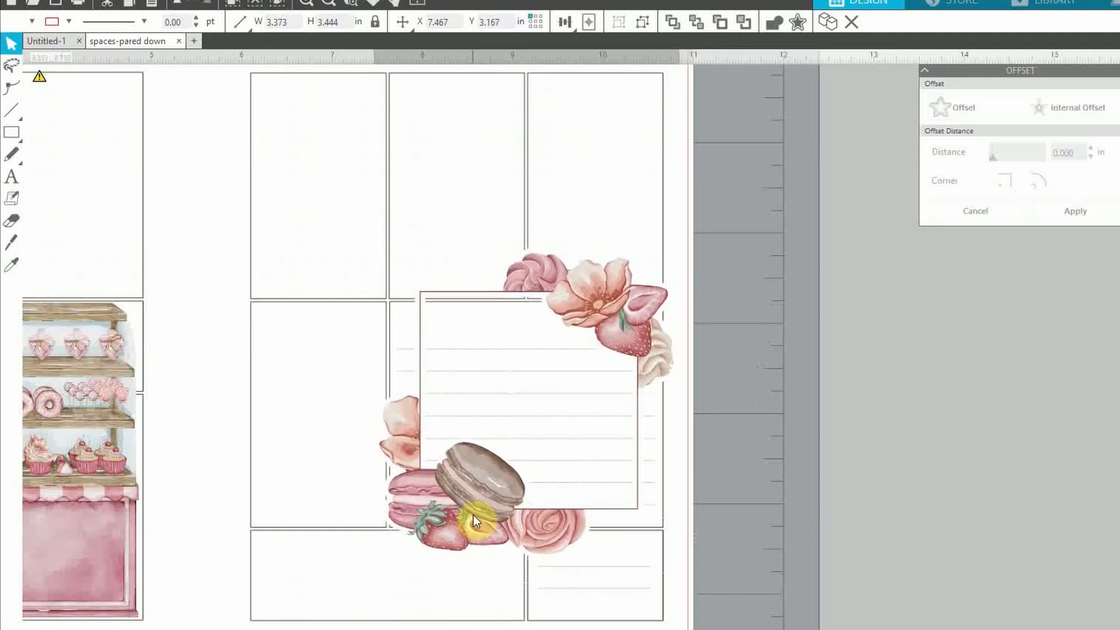
click(780, 514)
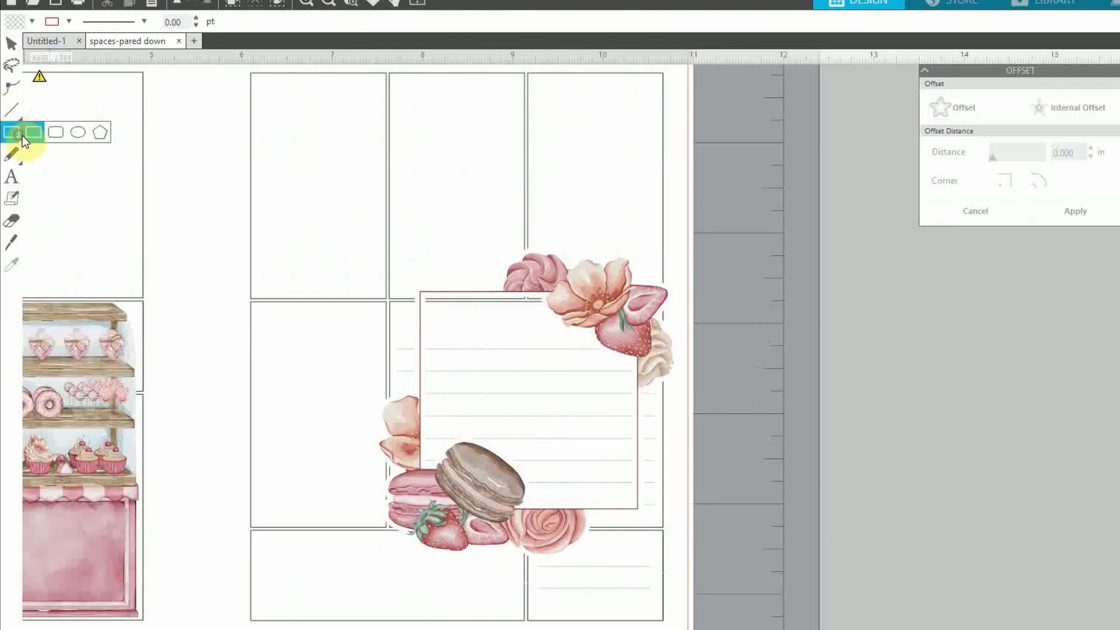
Draw a thin white-filled bar with a light outline along the note box's top, widened rightward
click(35, 133)
drag(422, 295, 560, 313)
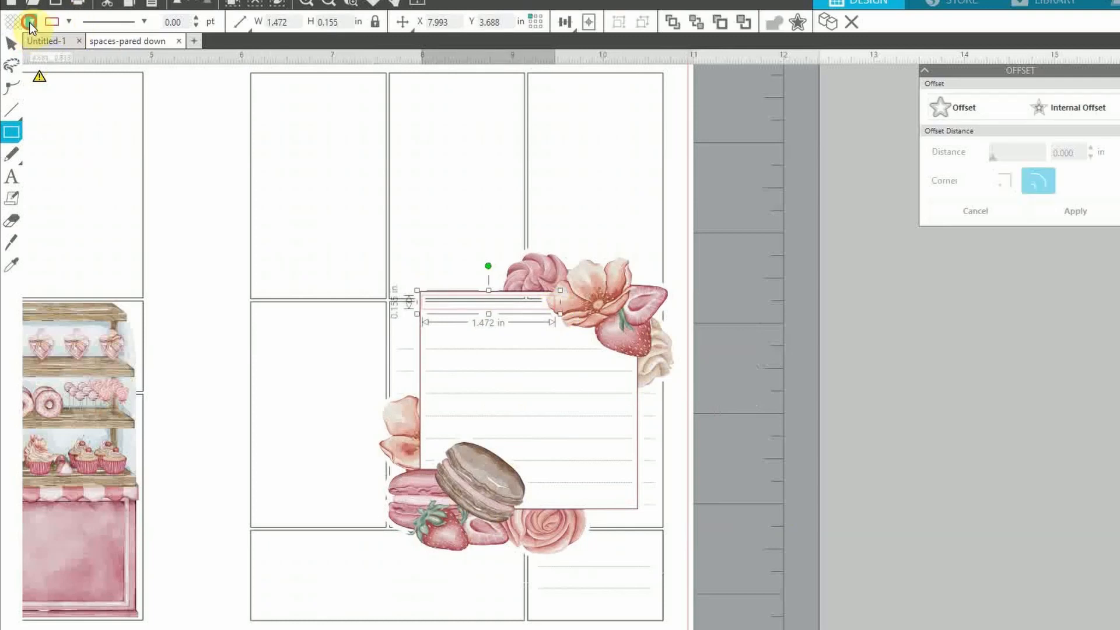
click(29, 22)
click(29, 47)
click(66, 22)
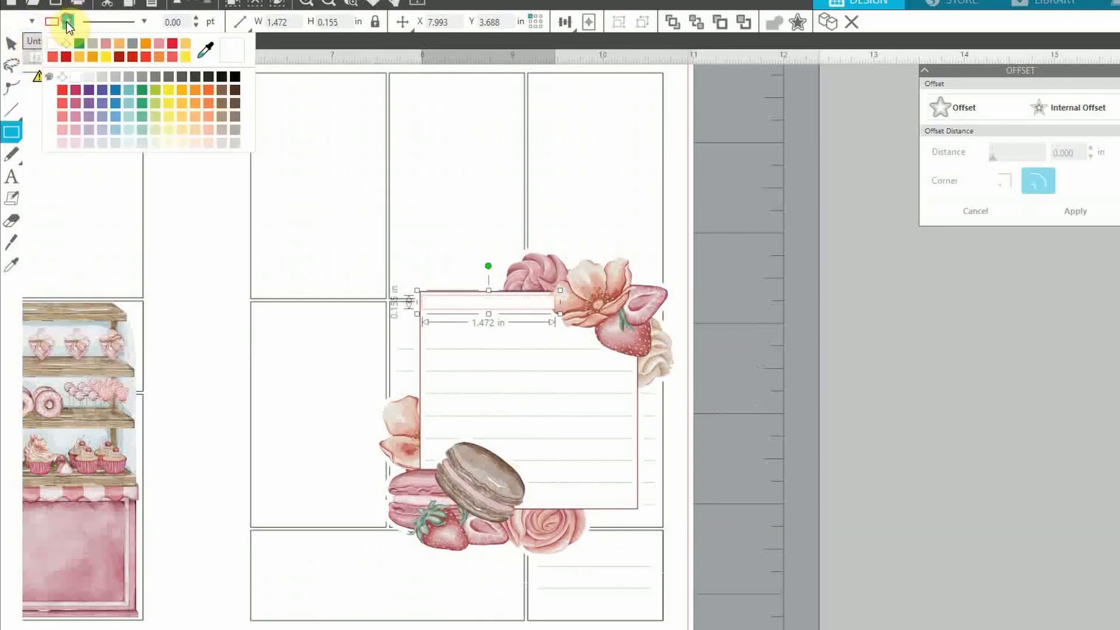
click(65, 44)
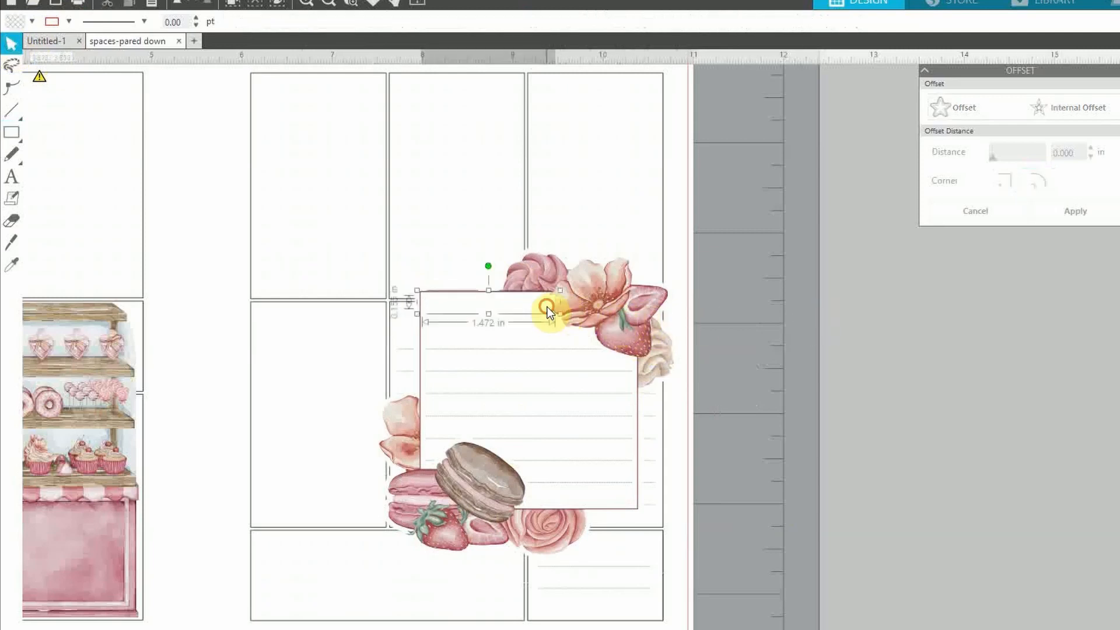
drag(562, 316, 612, 317)
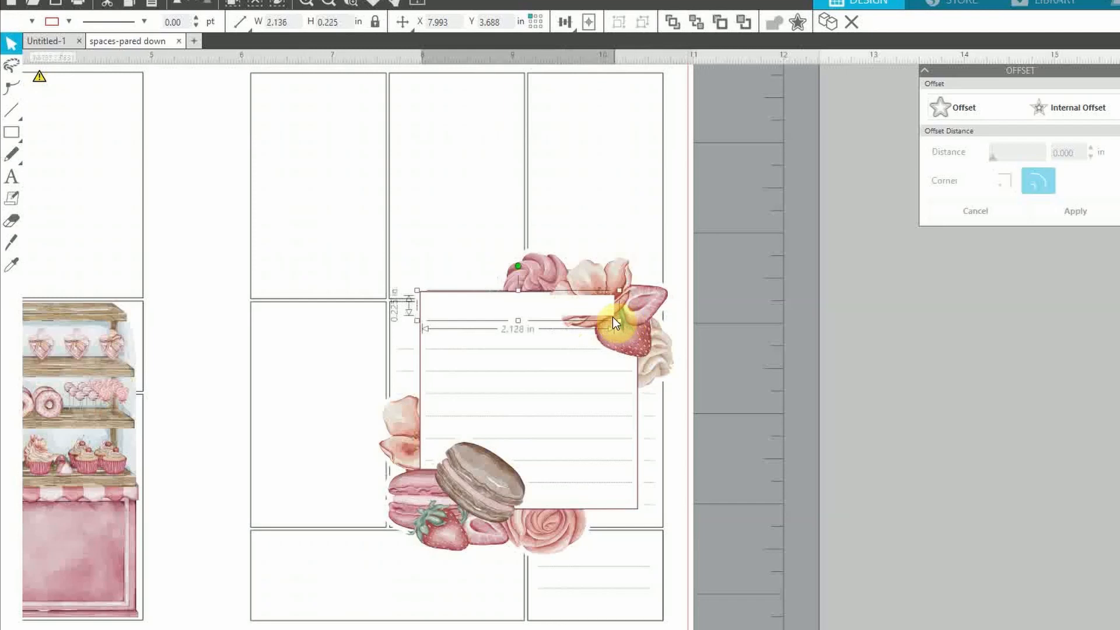
click(776, 349)
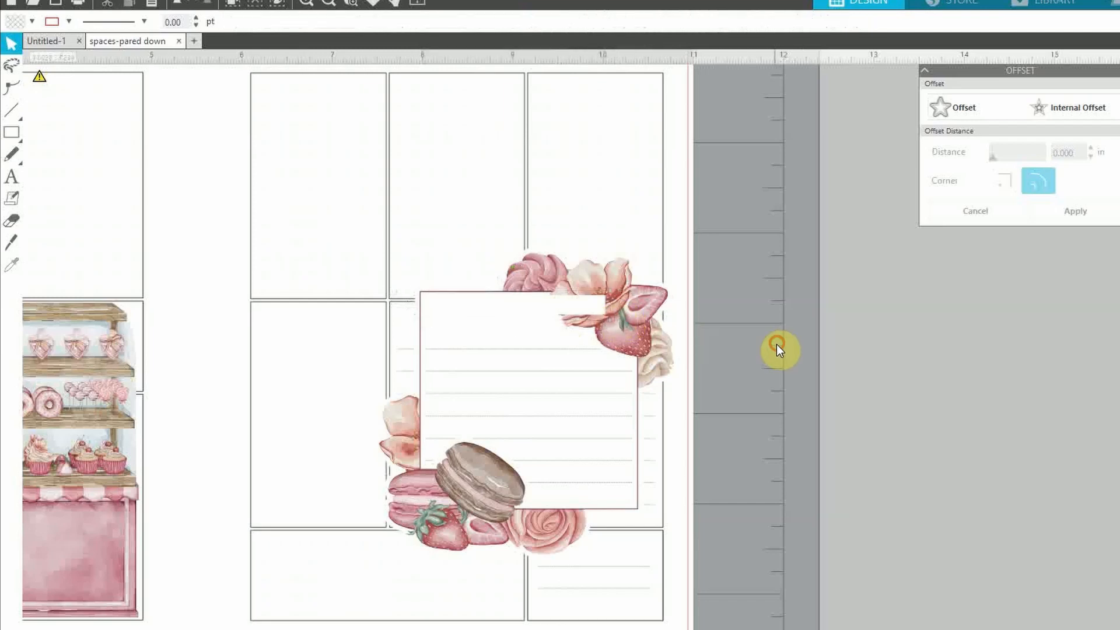
Restack the floral group relative to the white bar with Send to Back
click(630, 343)
right_click(625, 335)
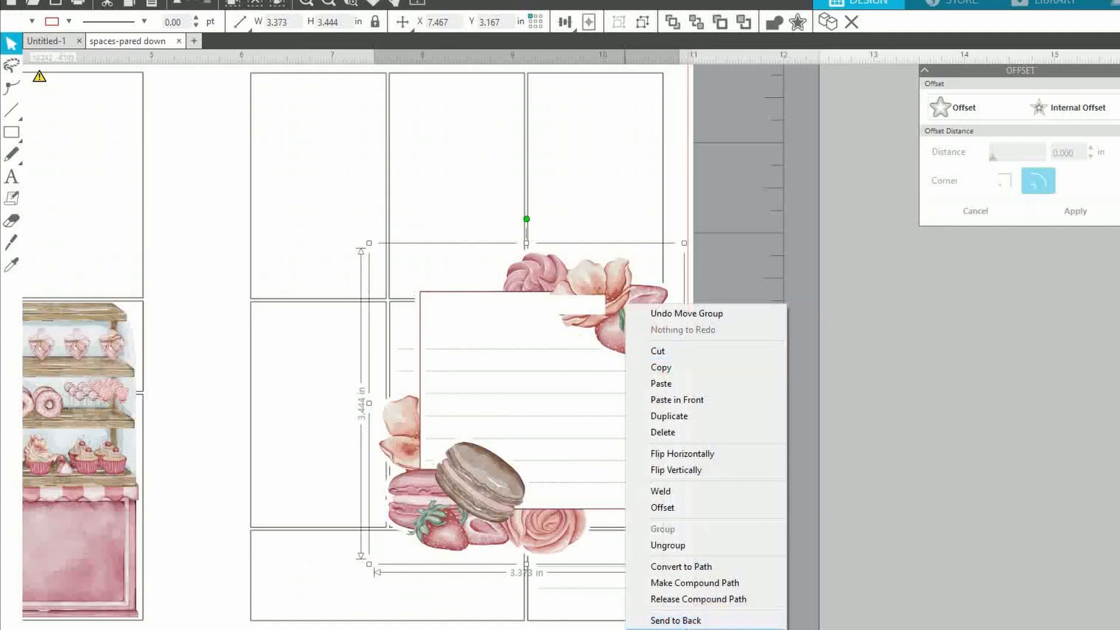
click(676, 620)
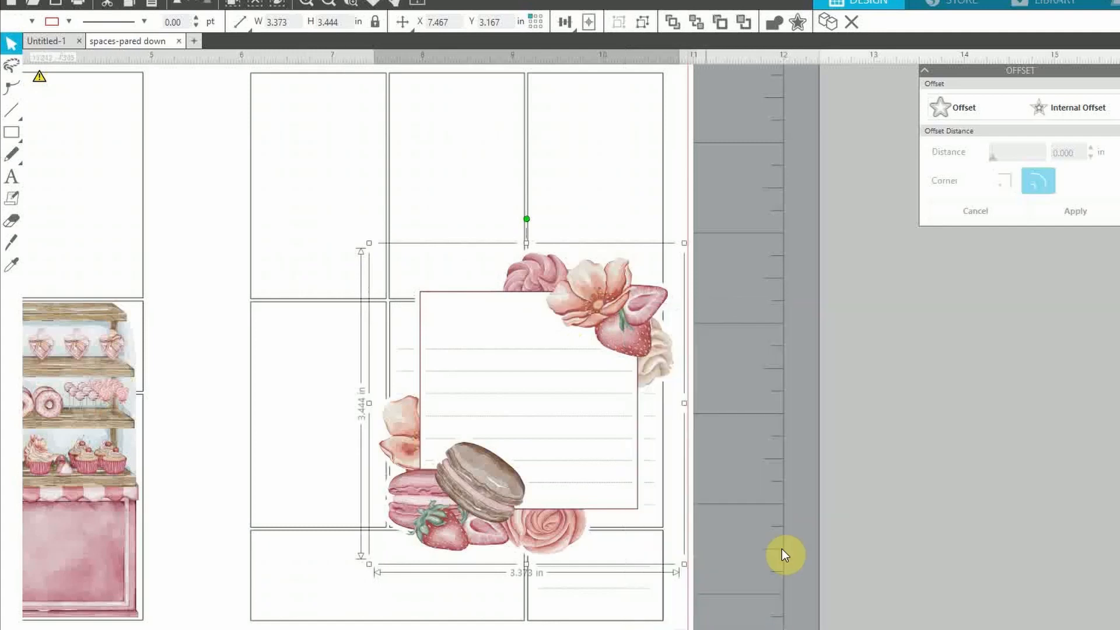
click(476, 318)
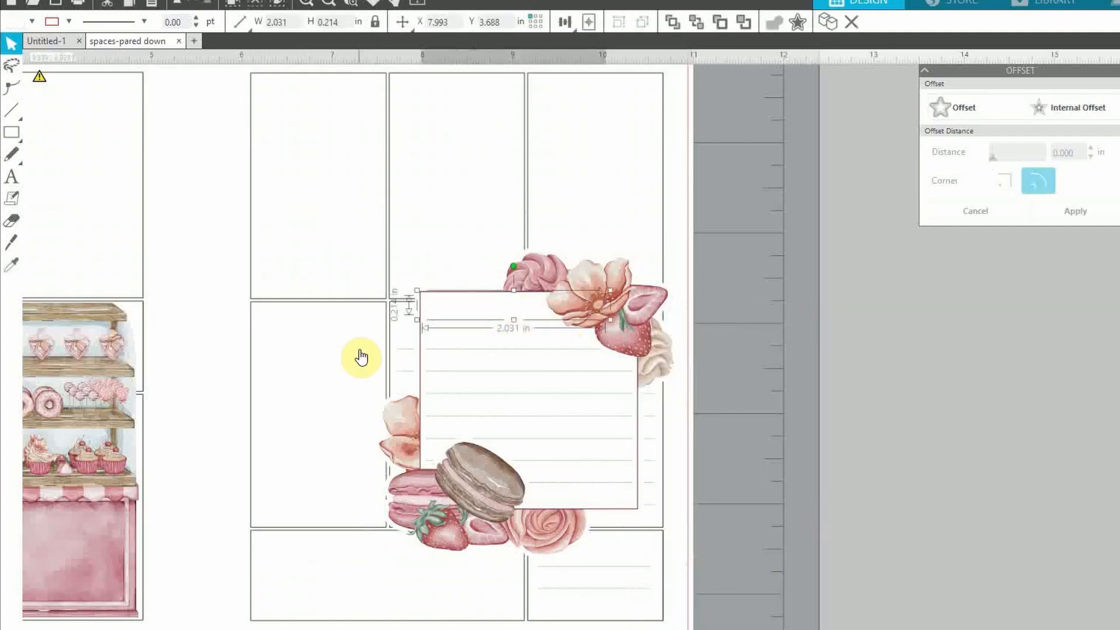
click(988, 345)
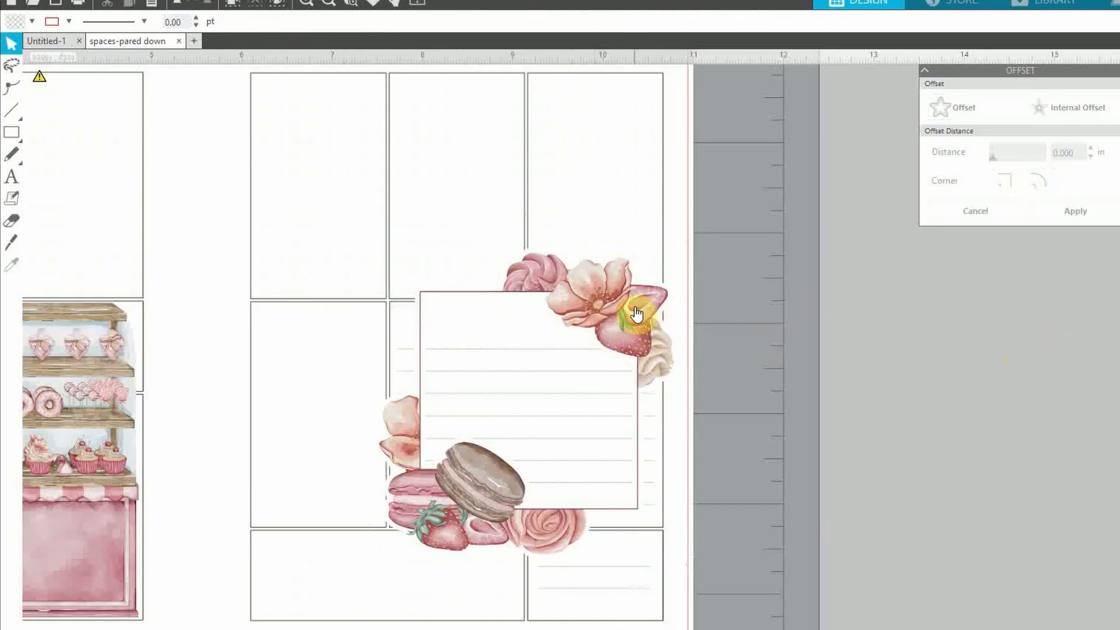
click(341, 3)
click(331, 6)
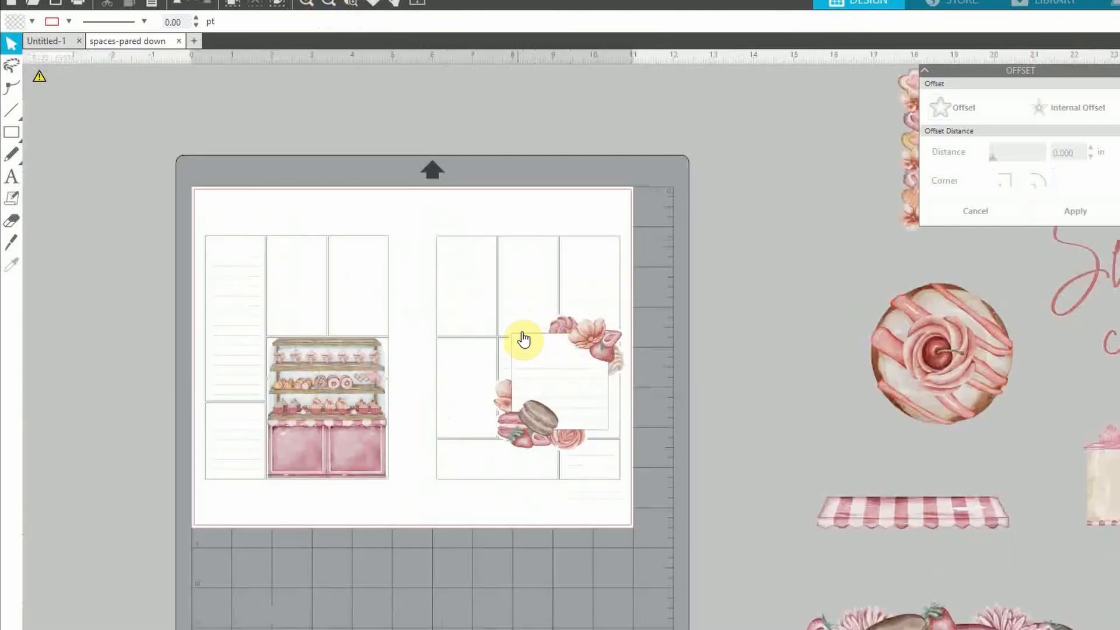
click(315, 4)
click(315, 3)
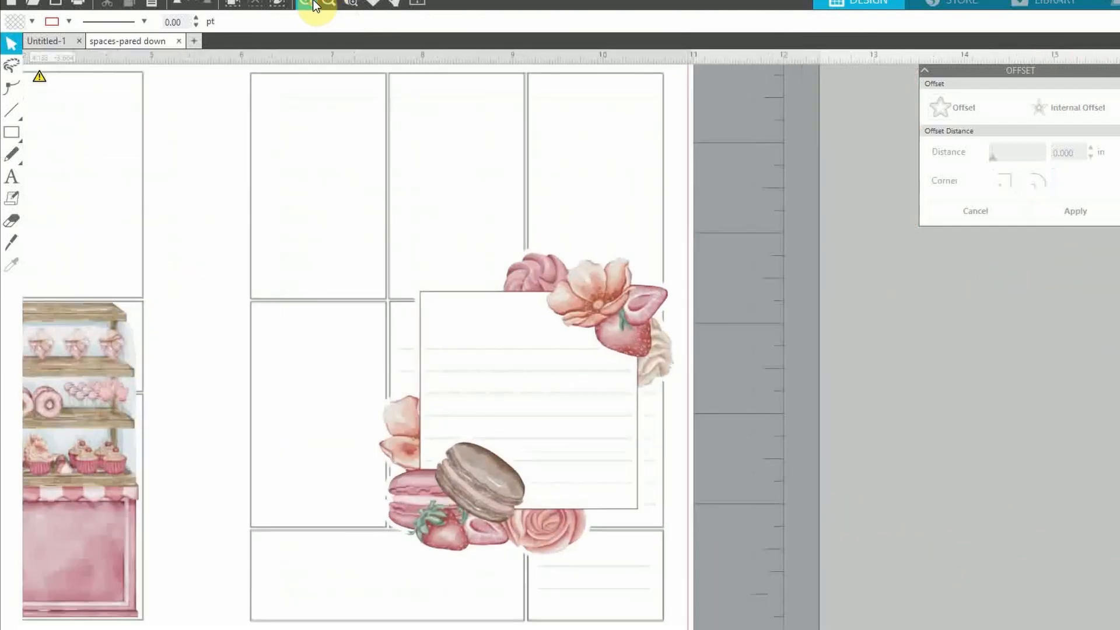
click(315, 4)
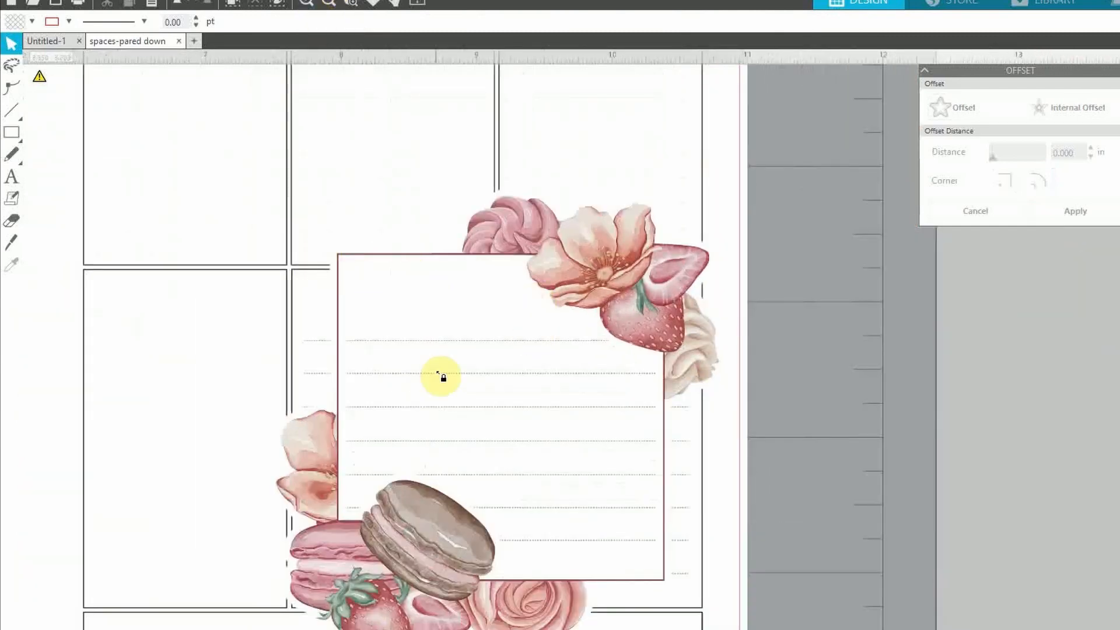
click(330, 5)
click(330, 5)
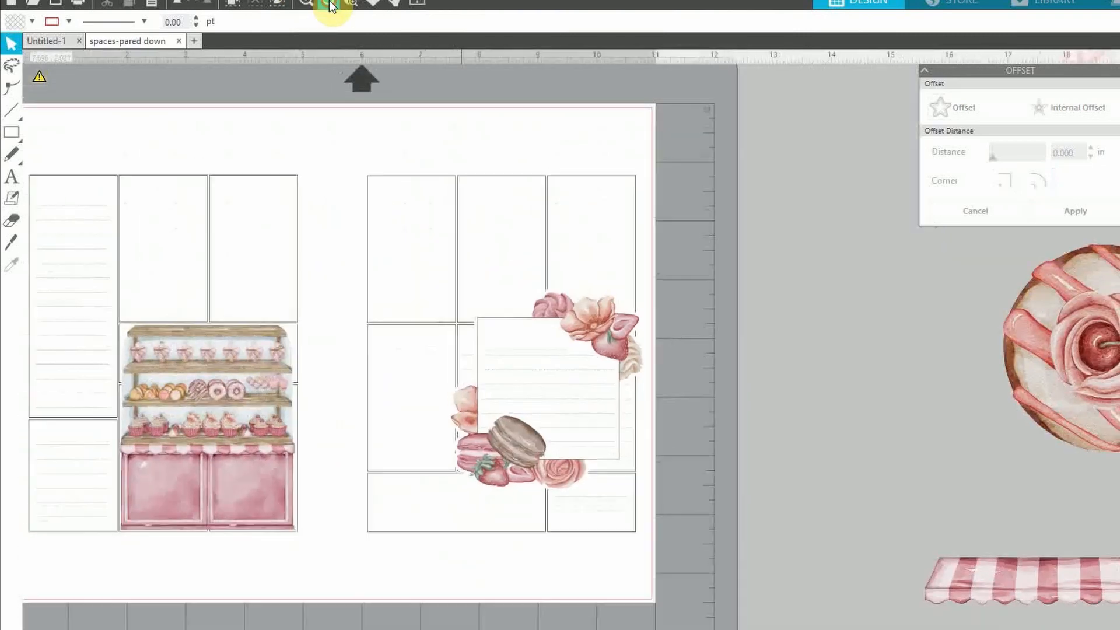
Bring the Sweet like chocolate lettering onto the mat and shrink it to about 1.4 in wide
click(330, 5)
drag(1083, 259, 580, 225)
click(758, 137)
click(704, 168)
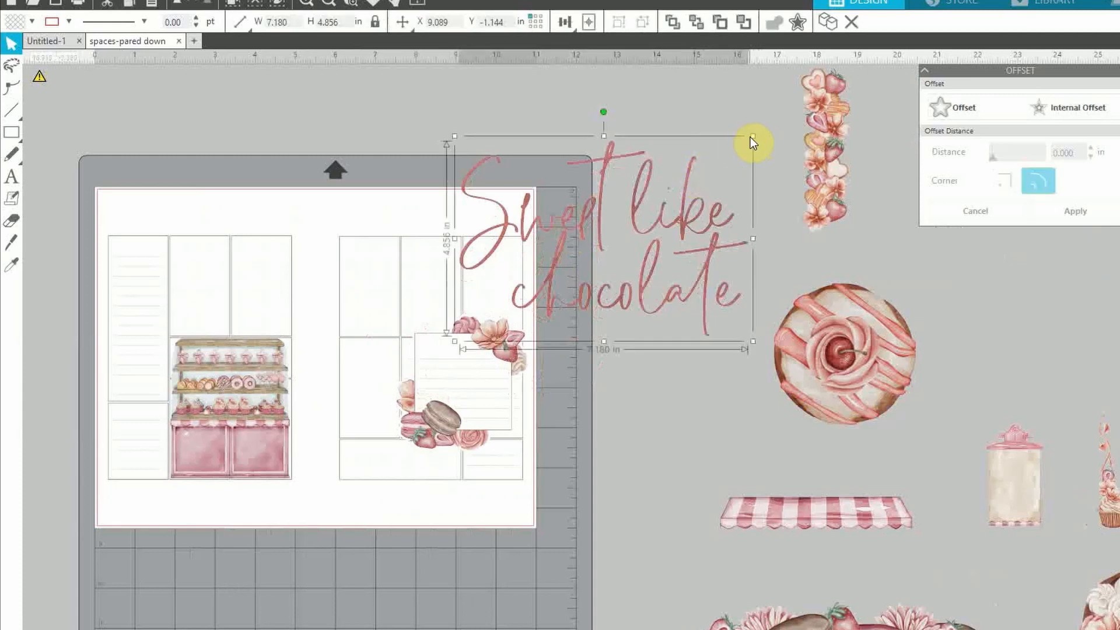
drag(753, 137, 650, 205)
drag(589, 303, 541, 418)
drag(602, 319, 535, 366)
key(i)
key(ctrl+z)
key(ctrl+z)
drag(652, 367, 702, 212)
drag(757, 95, 503, 328)
Resize the lettering to about 1 in wide so it fits across the note card's top
click(306, 3)
click(547, 325)
mouse_move(543, 363)
mouse_down()
mouse_move(532, 355)
mouse_move(540, 361)
mouse_up()
drag(498, 321, 499, 324)
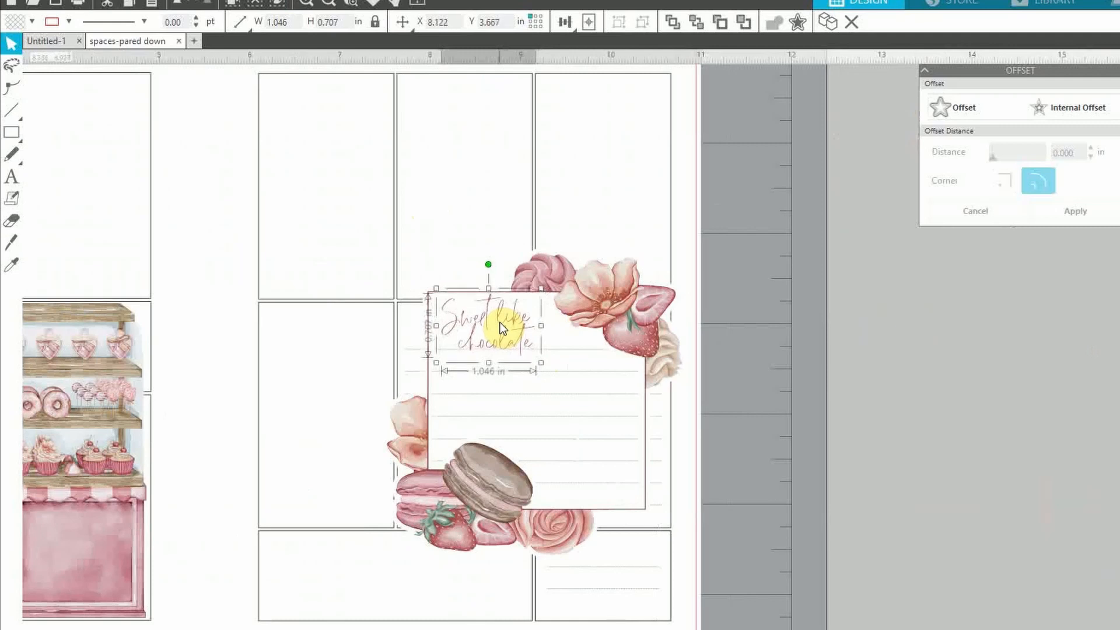
click(913, 443)
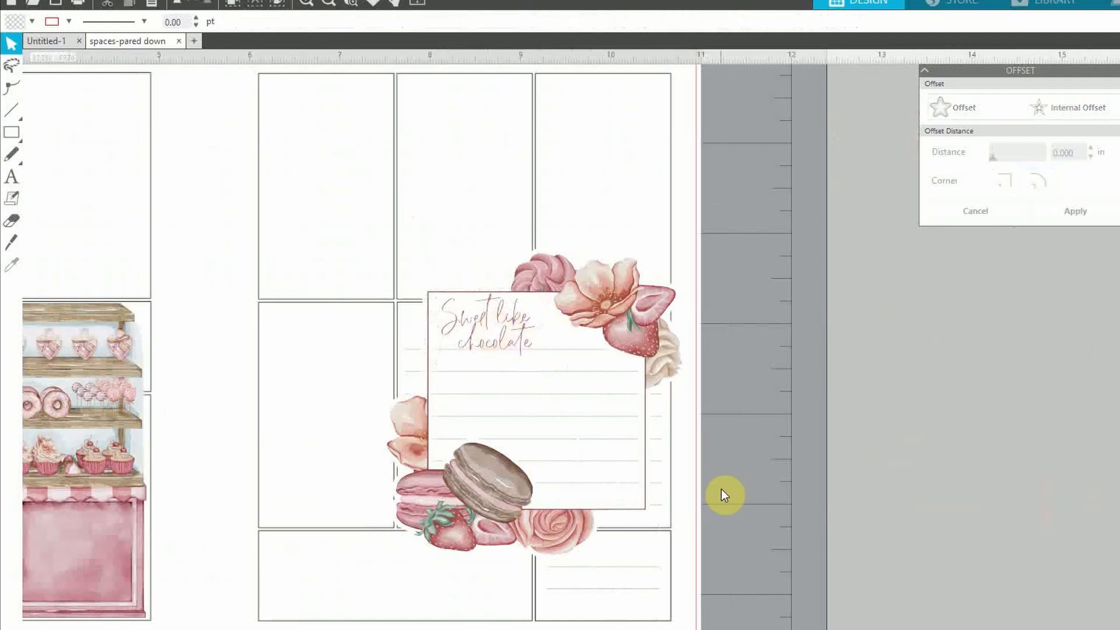
click(545, 313)
drag(521, 320, 524, 356)
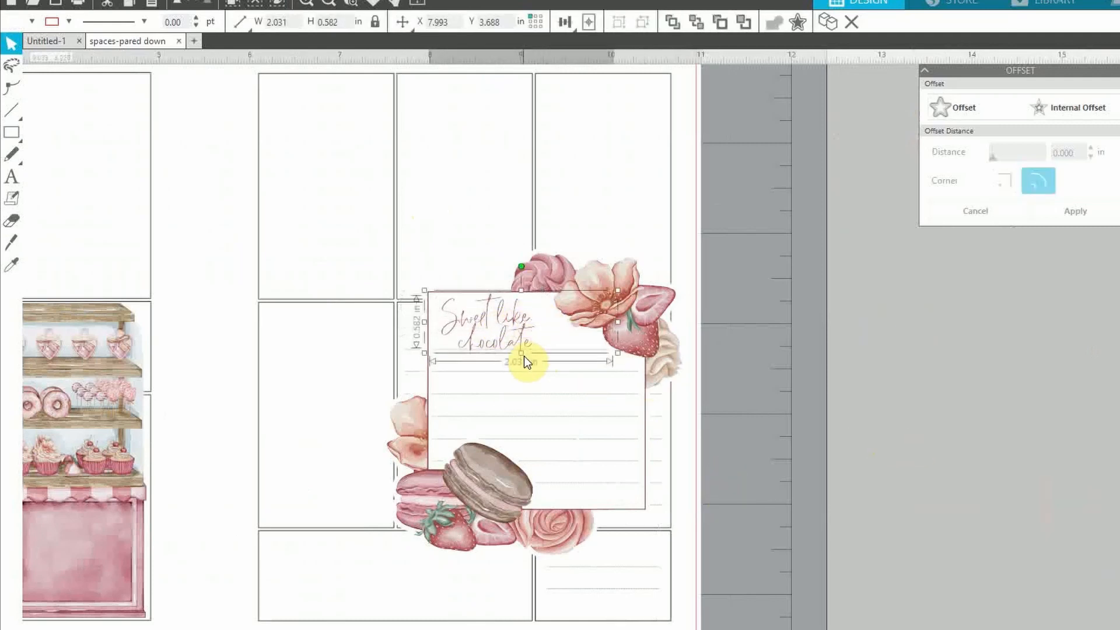
click(982, 394)
click(483, 336)
drag(620, 359, 634, 387)
click(835, 408)
click(517, 318)
click(833, 400)
mouse_move(542, 363)
mouse_down()
mouse_move(554, 373)
mouse_move(539, 363)
mouse_up()
click(517, 318)
click(862, 418)
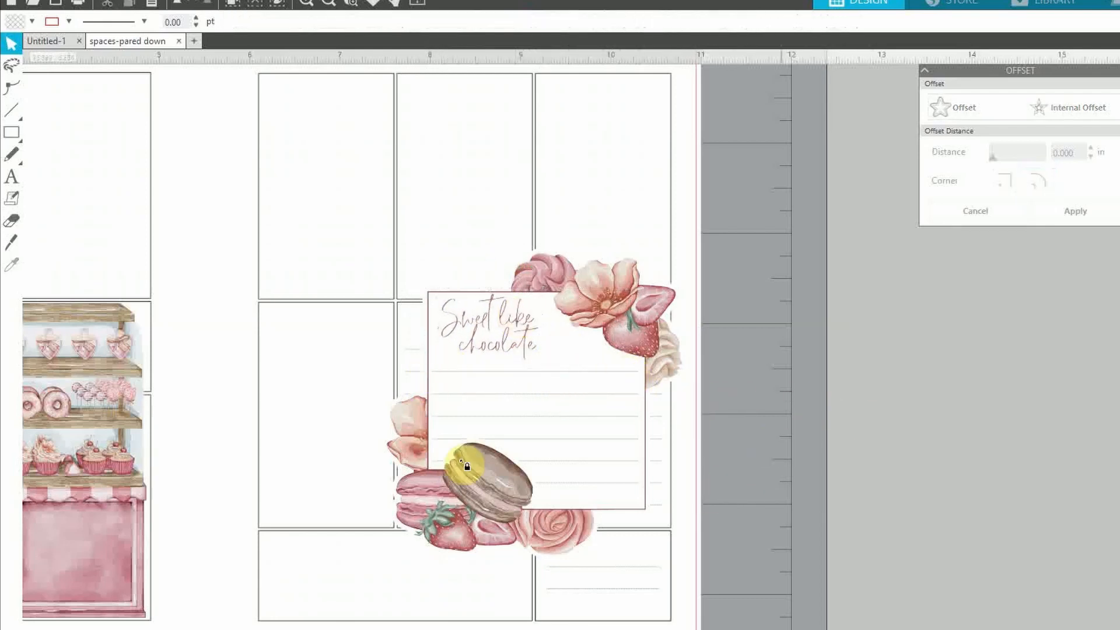
Nudge the lettering slightly down and right with the arrow keys
click(498, 329)
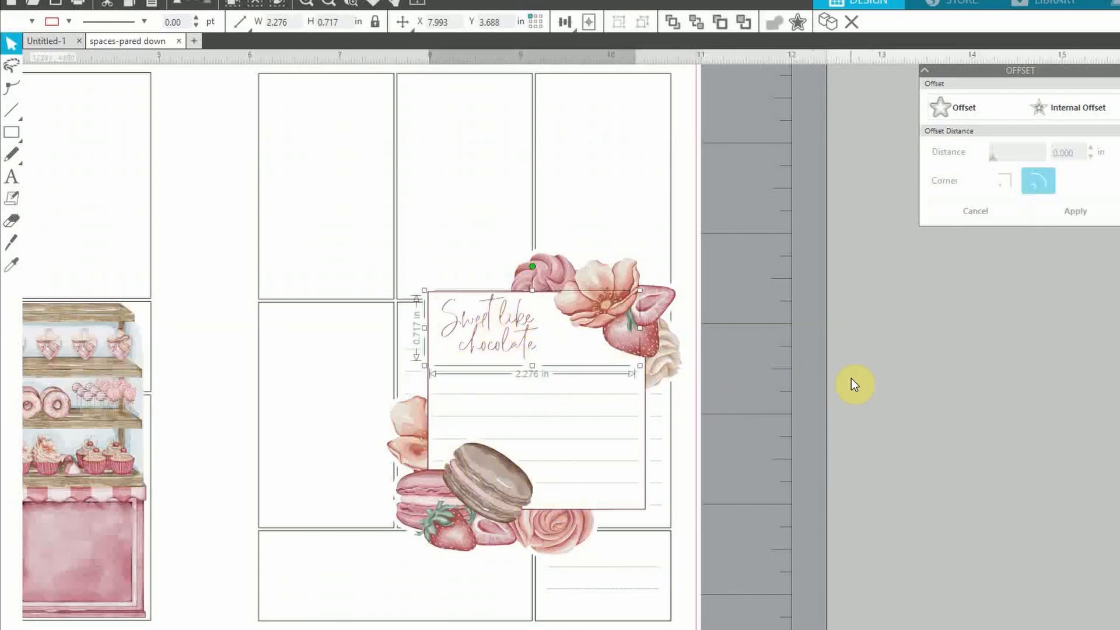
click(804, 384)
click(490, 330)
click(505, 323)
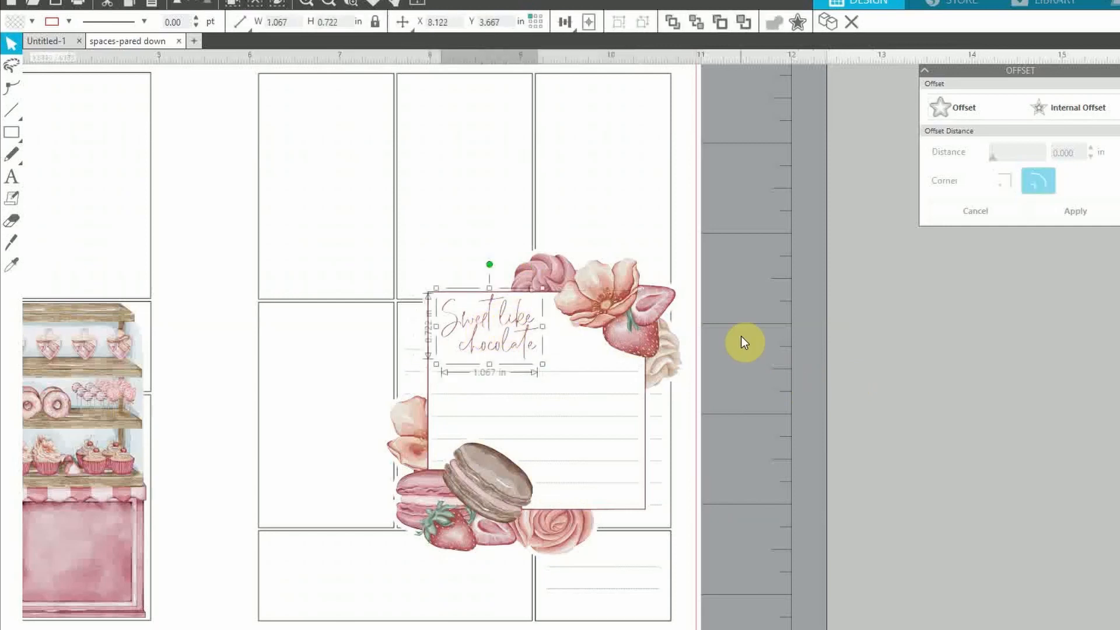
key(Down)
key(Down)
key(Down)
key(Right)
click(796, 307)
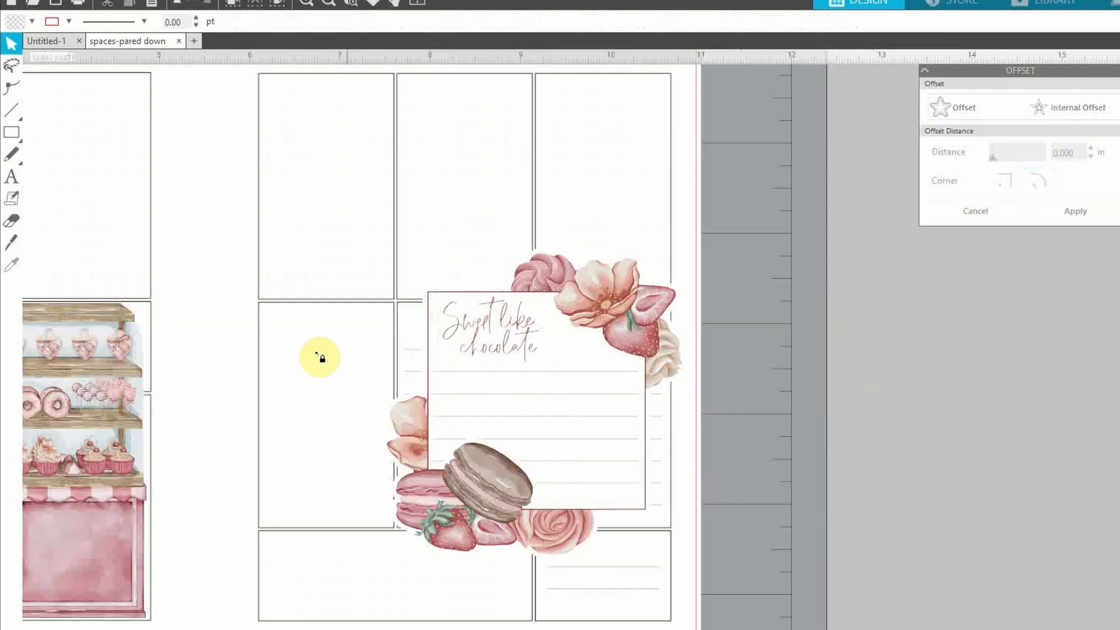
click(330, 5)
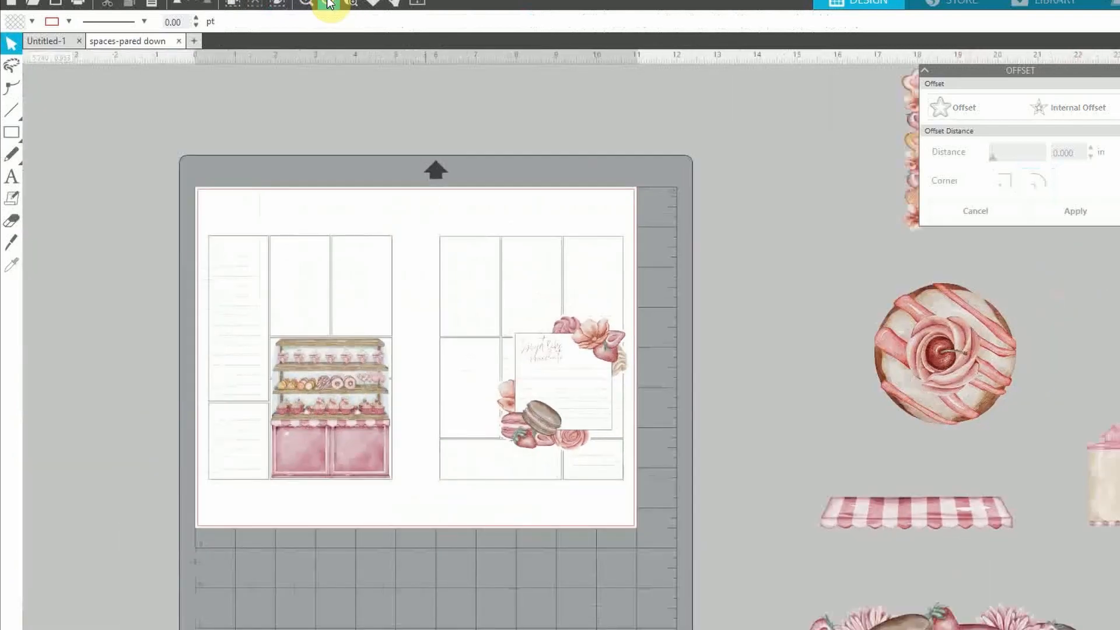
click(329, 5)
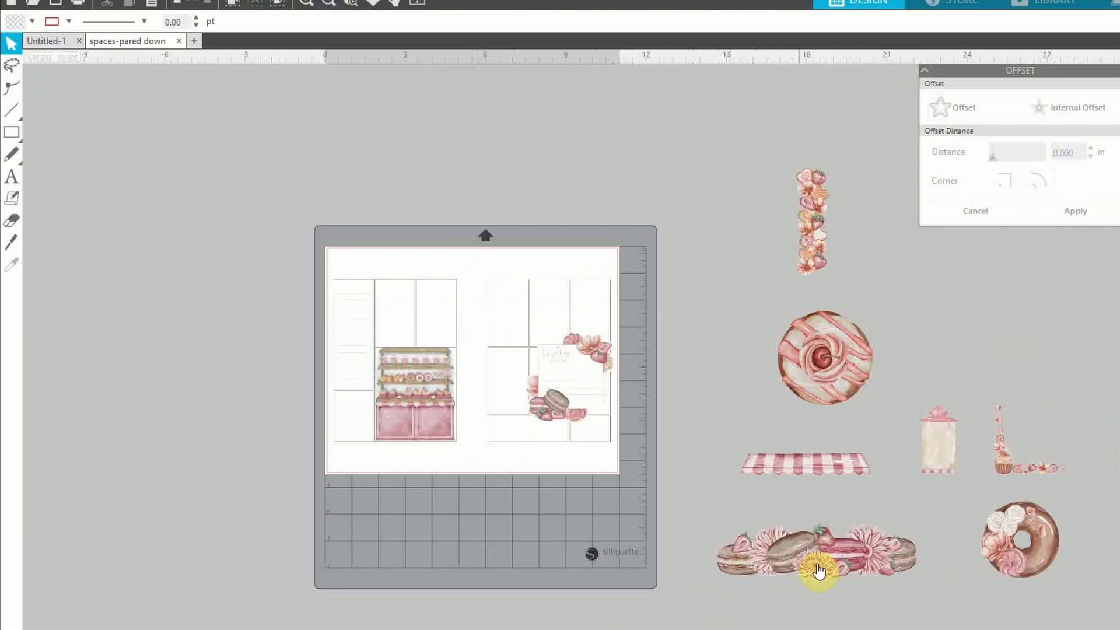
Bring the macaron border onto the page and set its width to 3 in
drag(819, 569, 530, 458)
click(301, 3)
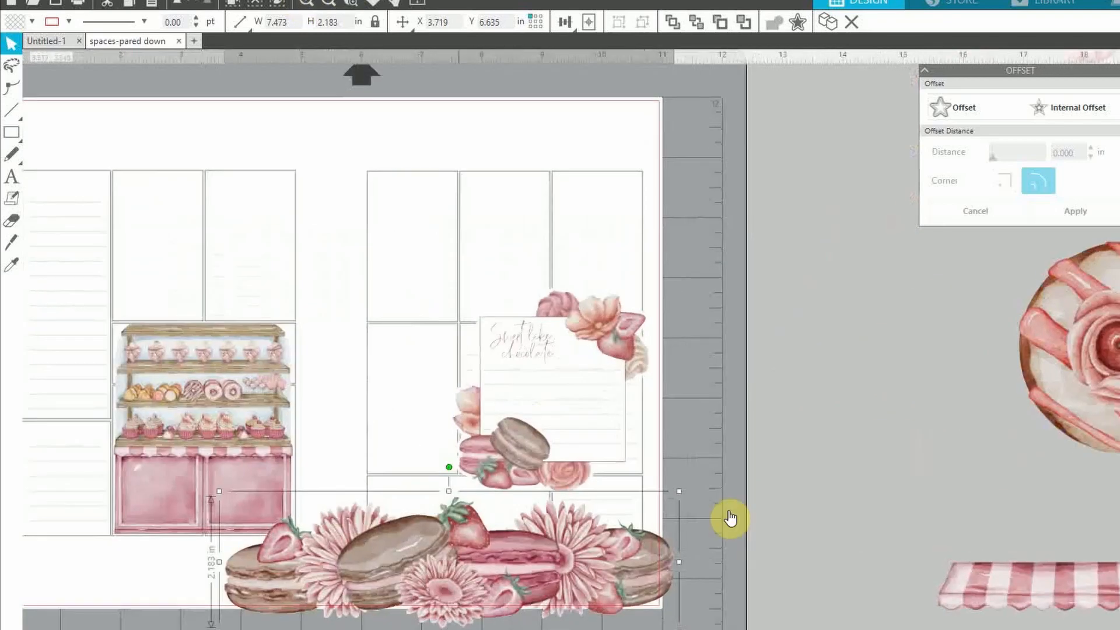
drag(412, 617, 367, 380)
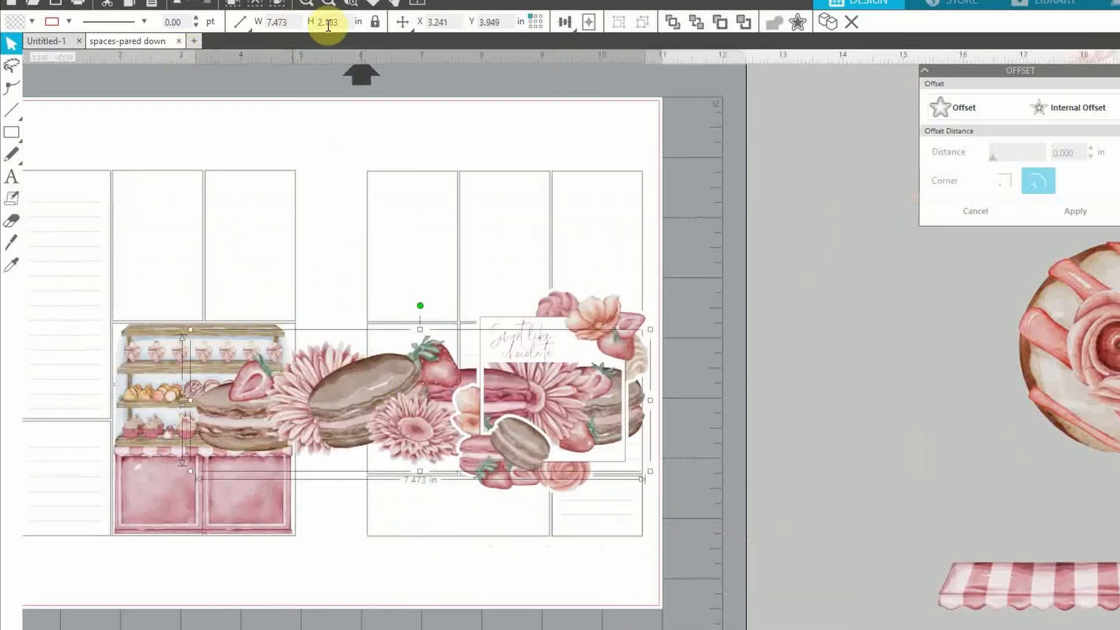
key(Return)
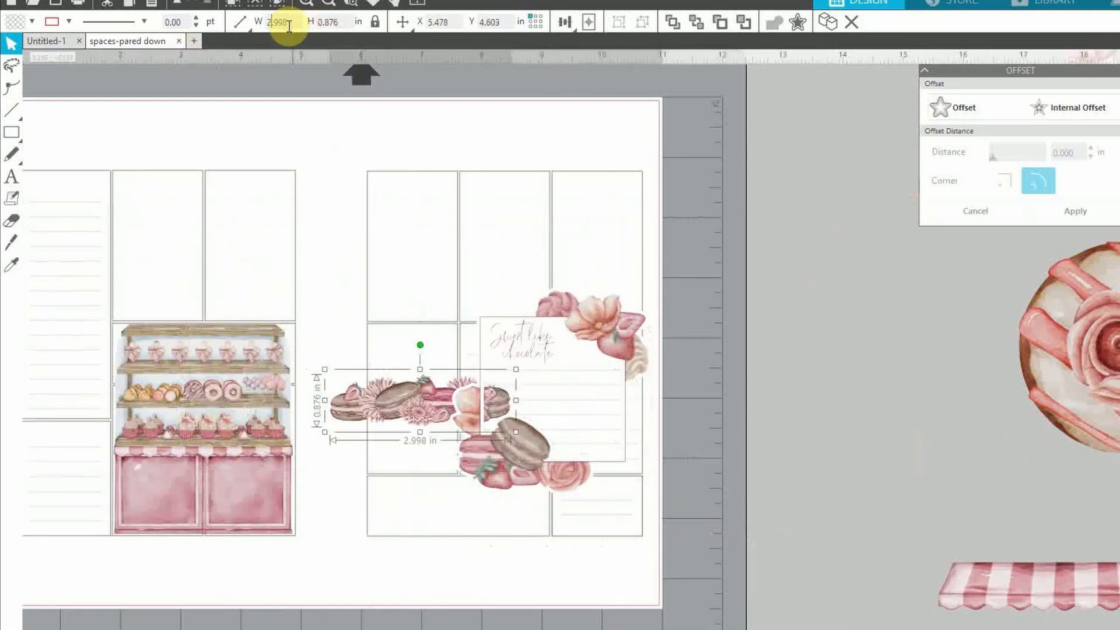
Shrink the border to about 2.93 in wide and fit it into the right page's bottom-left box
drag(396, 393, 440, 536)
drag(364, 474, 380, 482)
drag(493, 500, 484, 502)
click(662, 481)
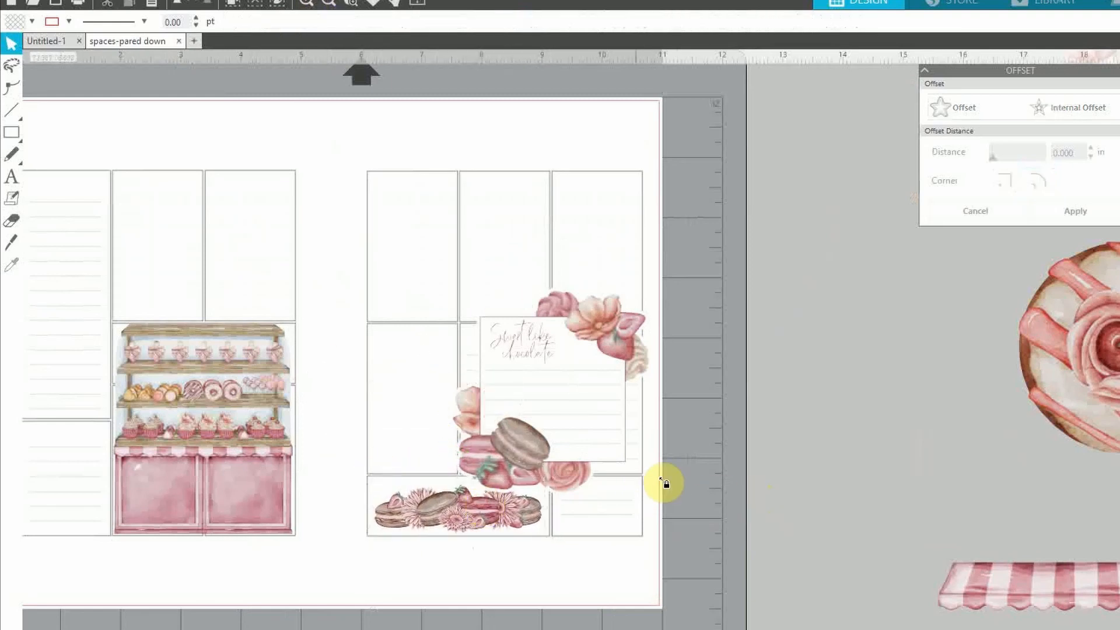
click(423, 307)
click(870, 404)
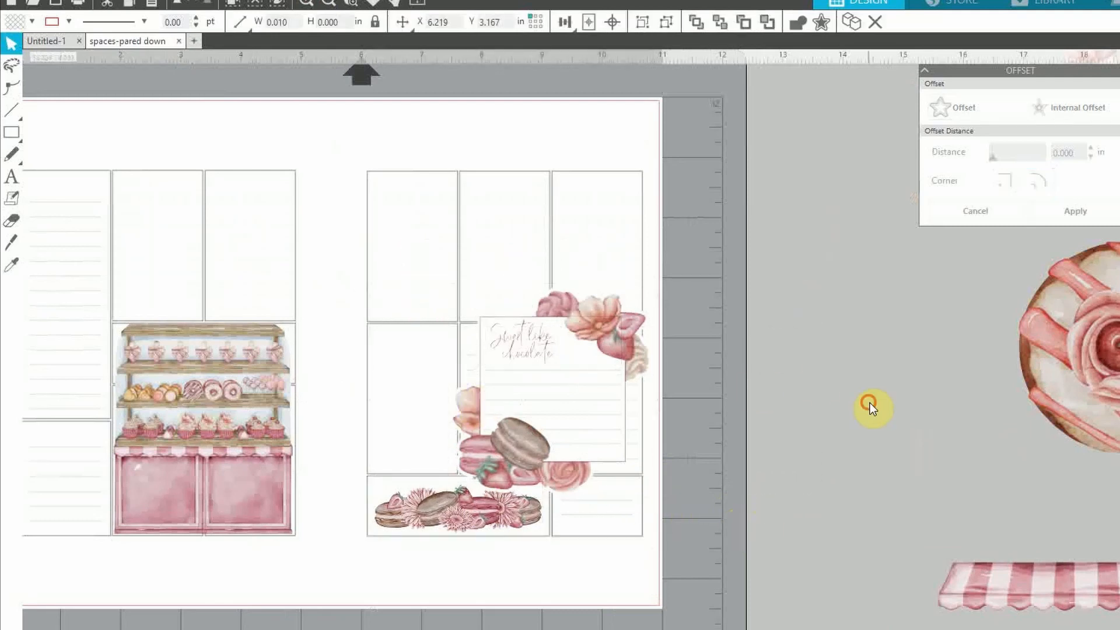
click(303, 5)
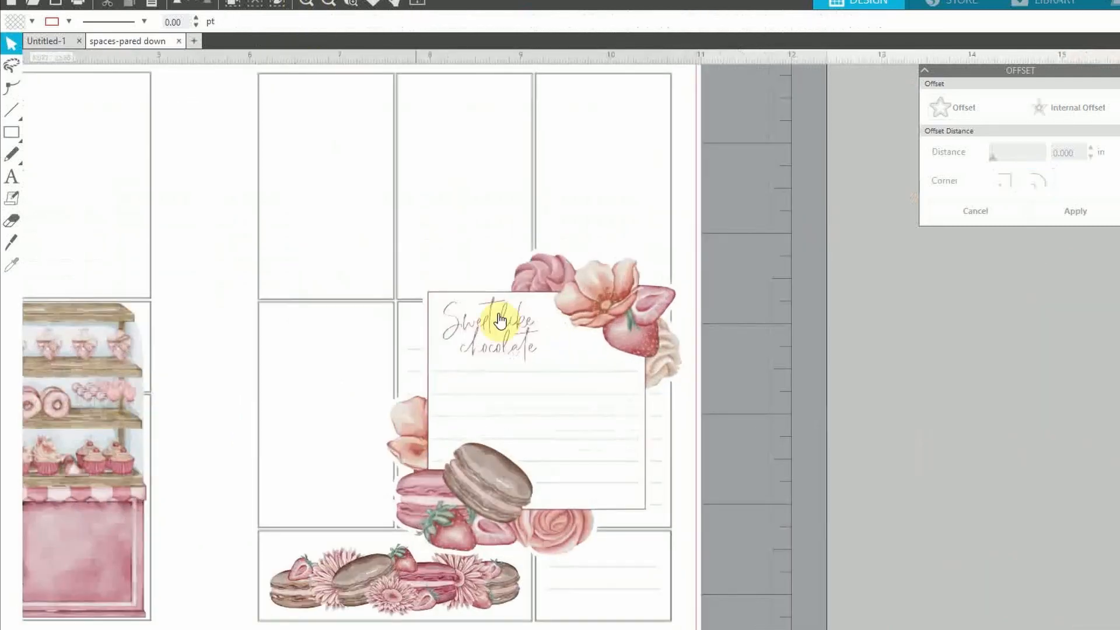
scroll(500, 320, down, 1)
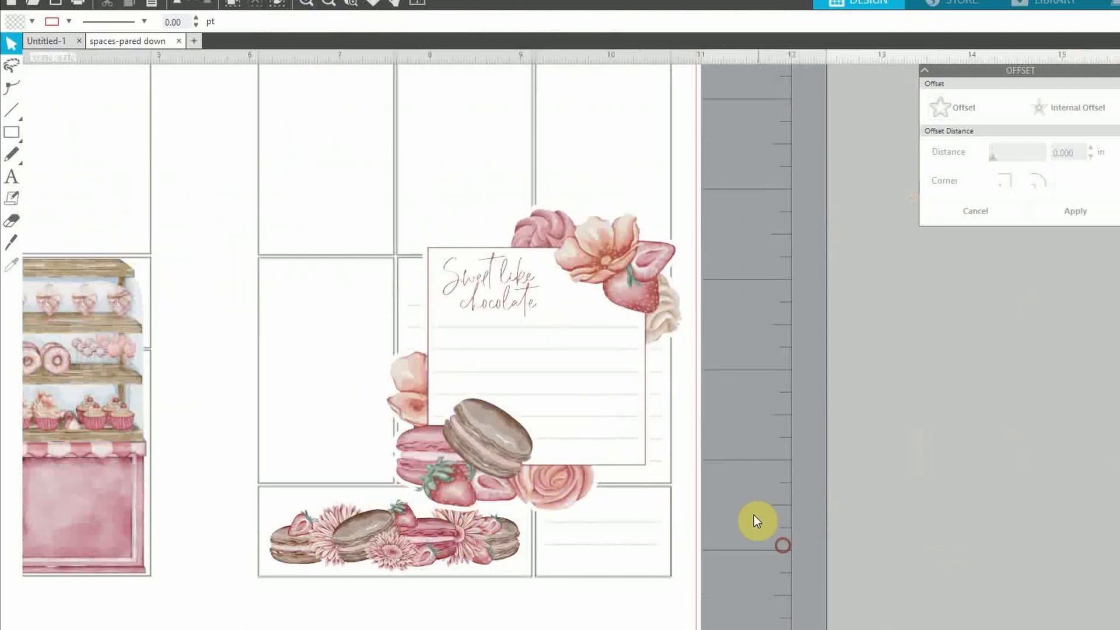
Select the lettering, lined card and floral frame together and group them
drag(754, 515, 527, 153)
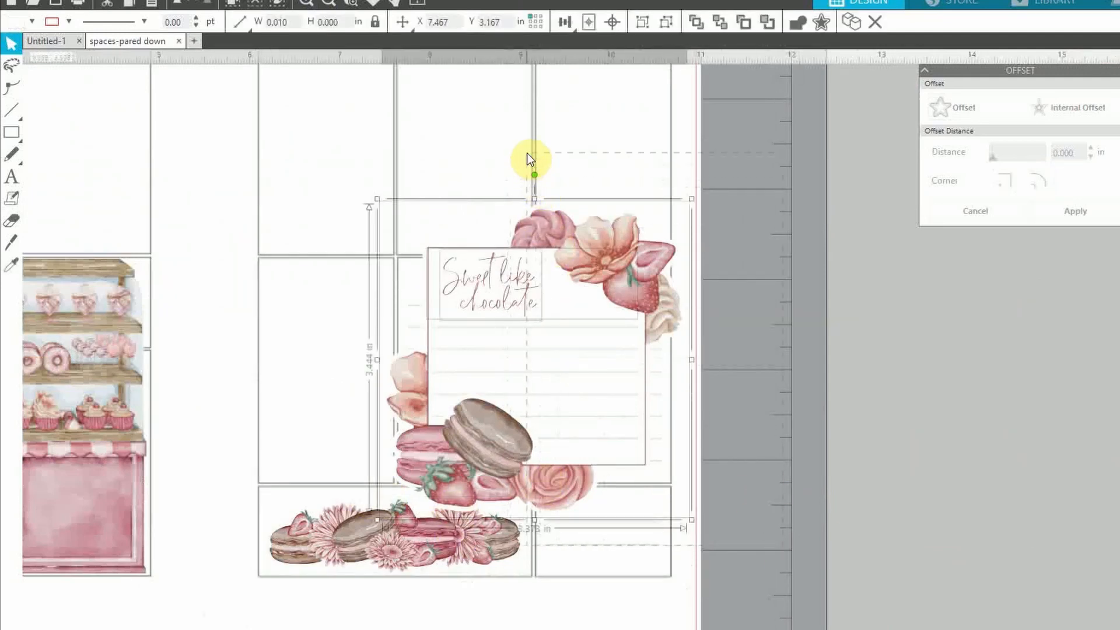
click(851, 366)
drag(780, 133, 404, 490)
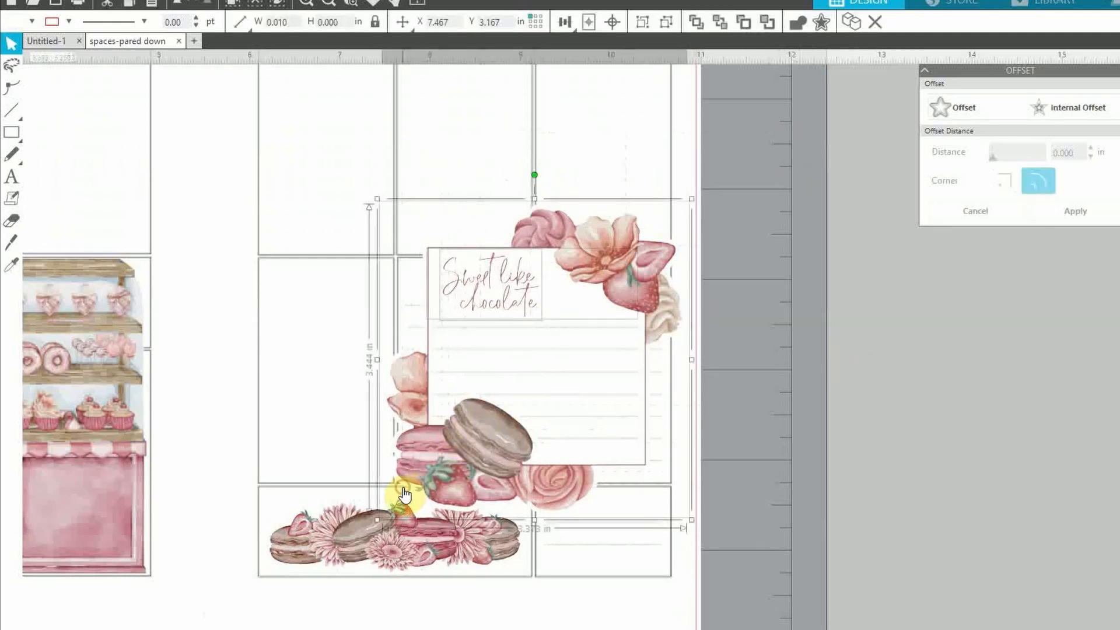
right_click(477, 406)
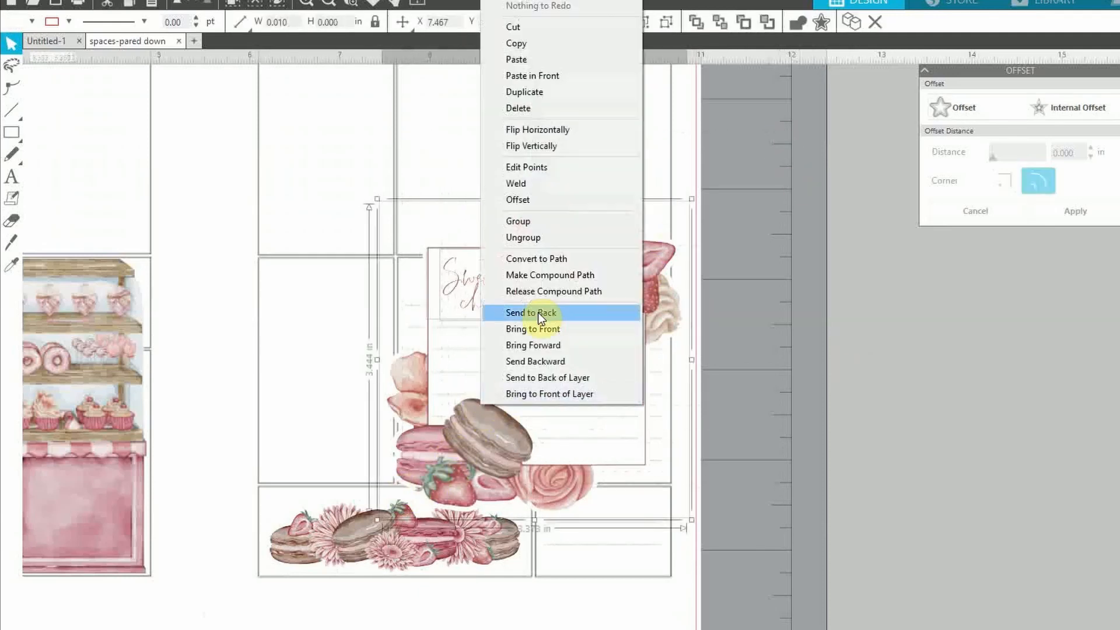
click(538, 223)
Nudge the grouped note into place over the right page's middle boxes
drag(492, 466, 481, 447)
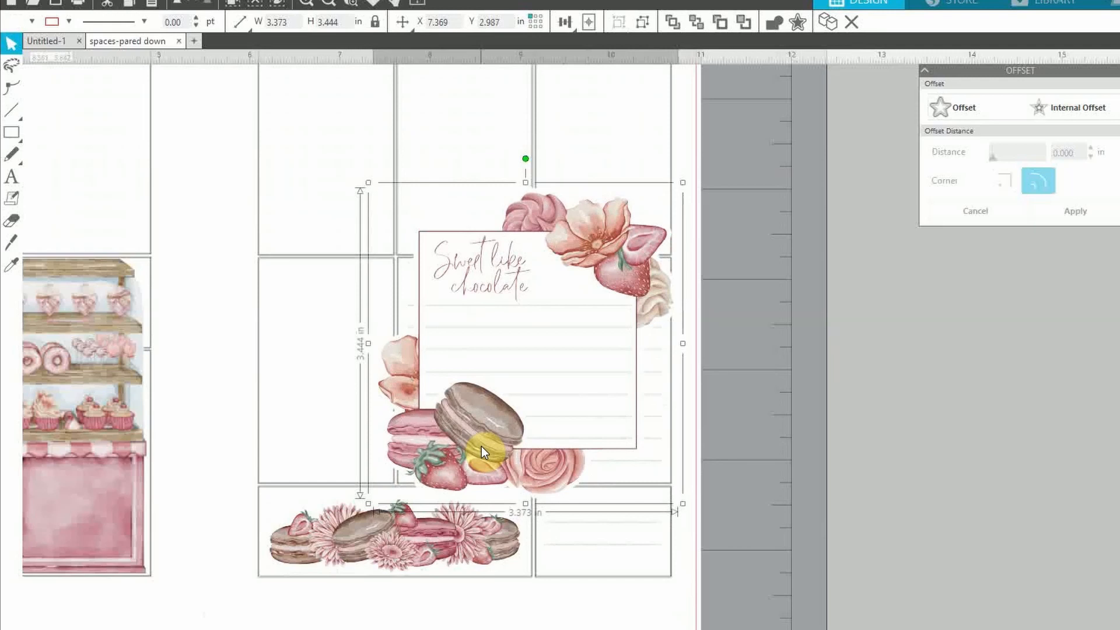
click(756, 402)
scroll(600, 251, up, 4)
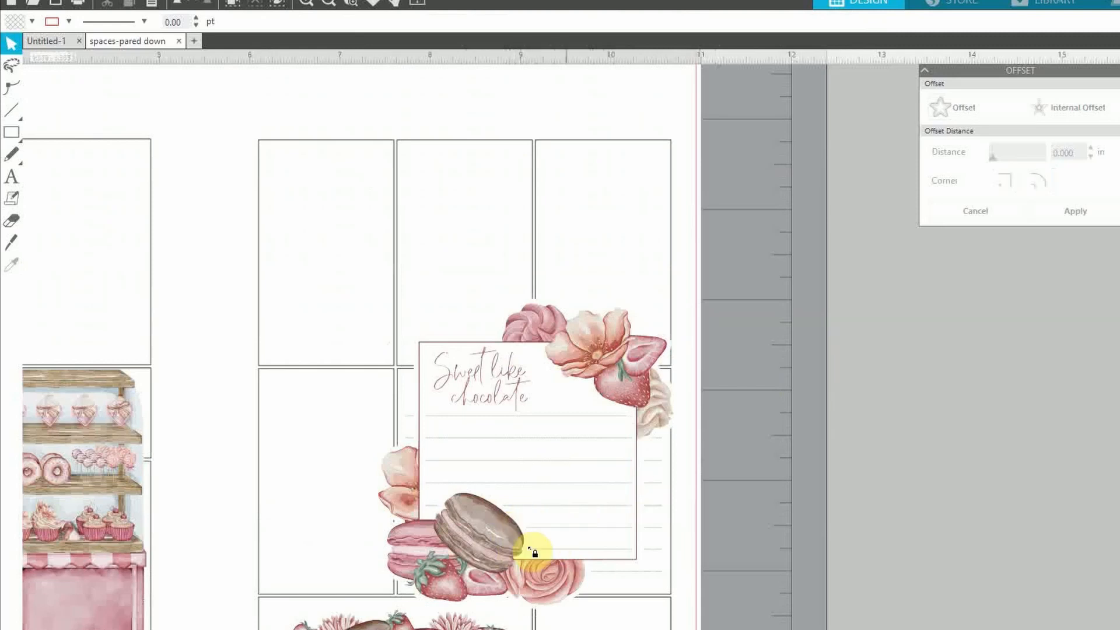
drag(533, 555, 539, 555)
scroll(730, 440, down, 2)
click(686, 462)
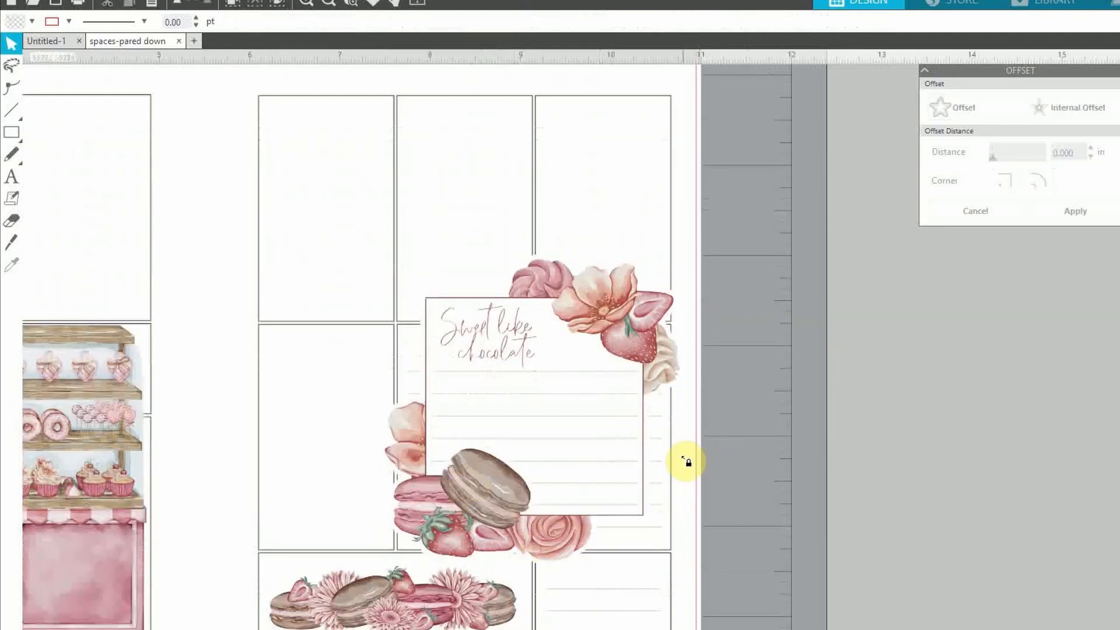
scroll(709, 437, down, 1)
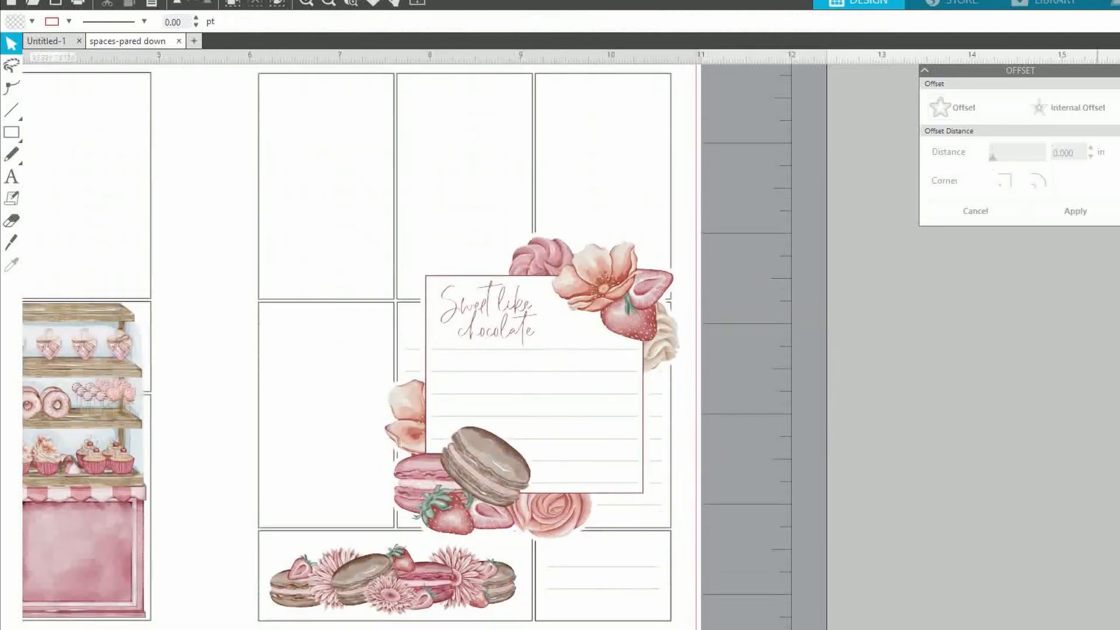
Place the jar image in the right page's middle-left box, enlarging and positioning it slightly
click(328, 4)
click(328, 3)
scroll(580, 395, right, 2)
drag(1077, 496, 430, 395)
click(367, 222)
click(311, 3)
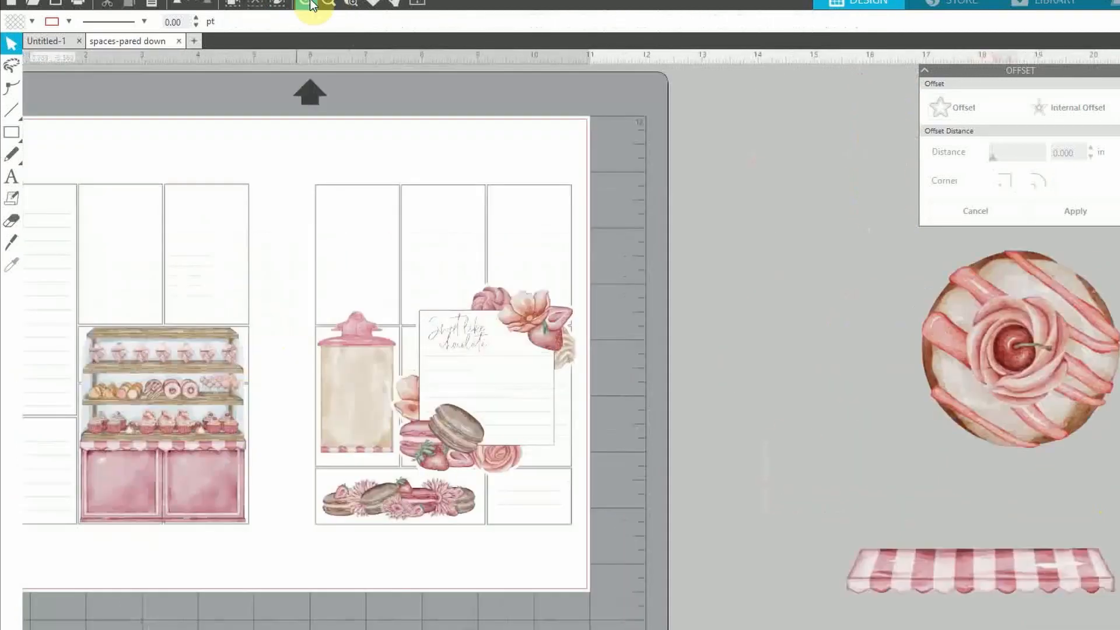
scroll(697, 549, left, 2)
click(325, 442)
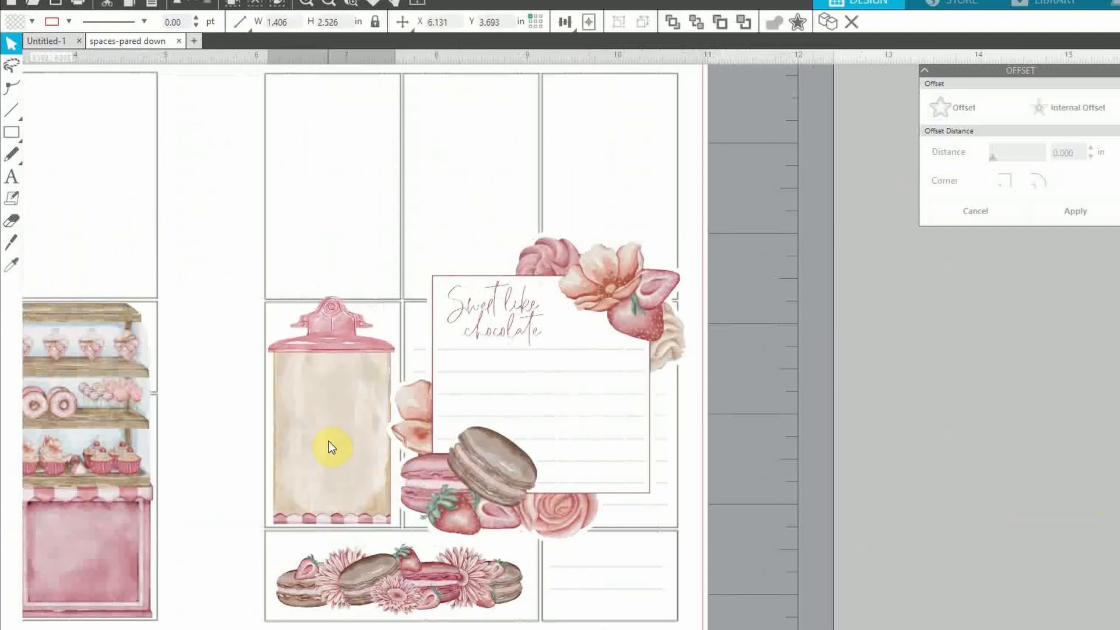
drag(395, 292, 404, 284)
drag(356, 354, 359, 354)
drag(260, 280, 259, 278)
drag(329, 390, 330, 391)
click(763, 538)
Shrink the 'I LOVE YOU SO berry MUCH' text and place it onto the jar
click(329, 11)
click(329, 11)
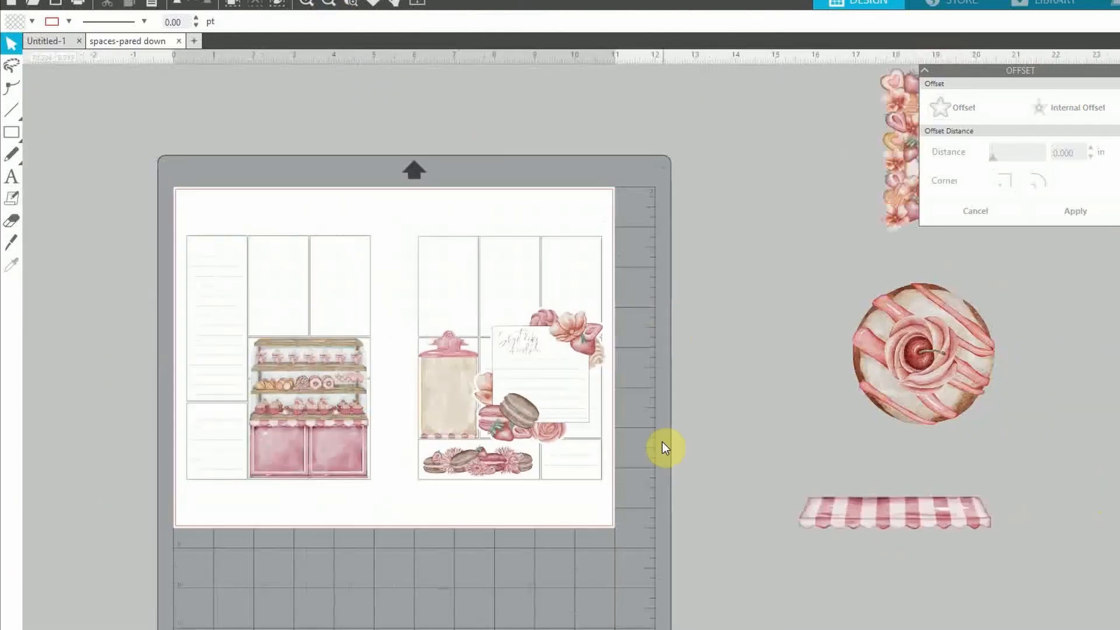
click(329, 10)
drag(508, 410, 673, 491)
click(308, 5)
click(307, 6)
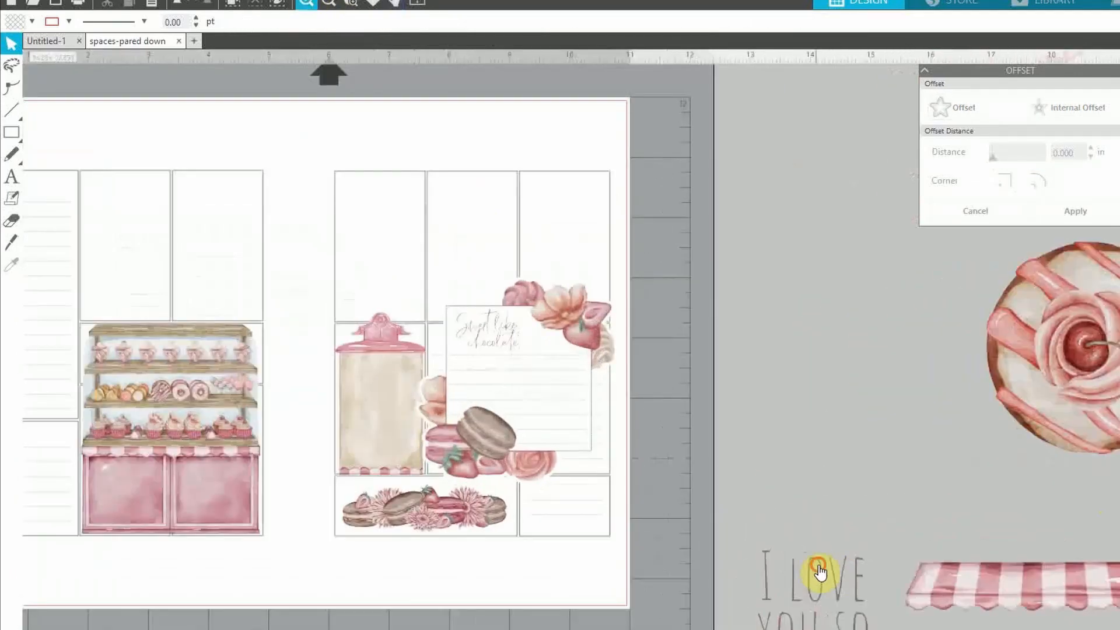
drag(816, 568, 818, 352)
drag(891, 319, 809, 455)
drag(780, 497, 388, 413)
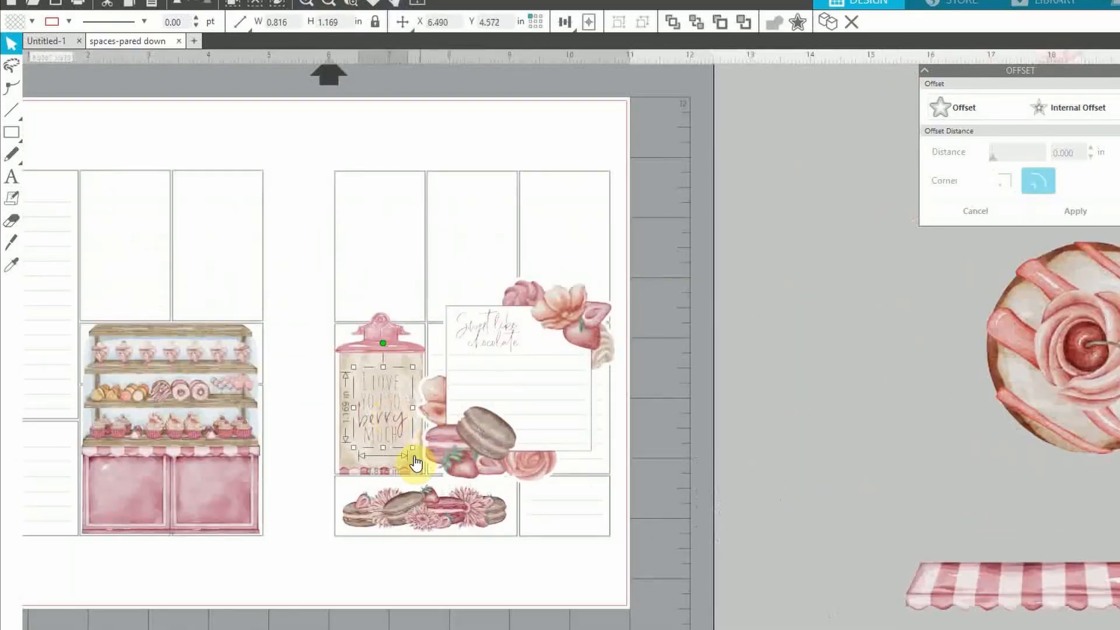
key(Escape)
Nudge the jar's text one arrow-key step left to centre it on the jar
click(390, 446)
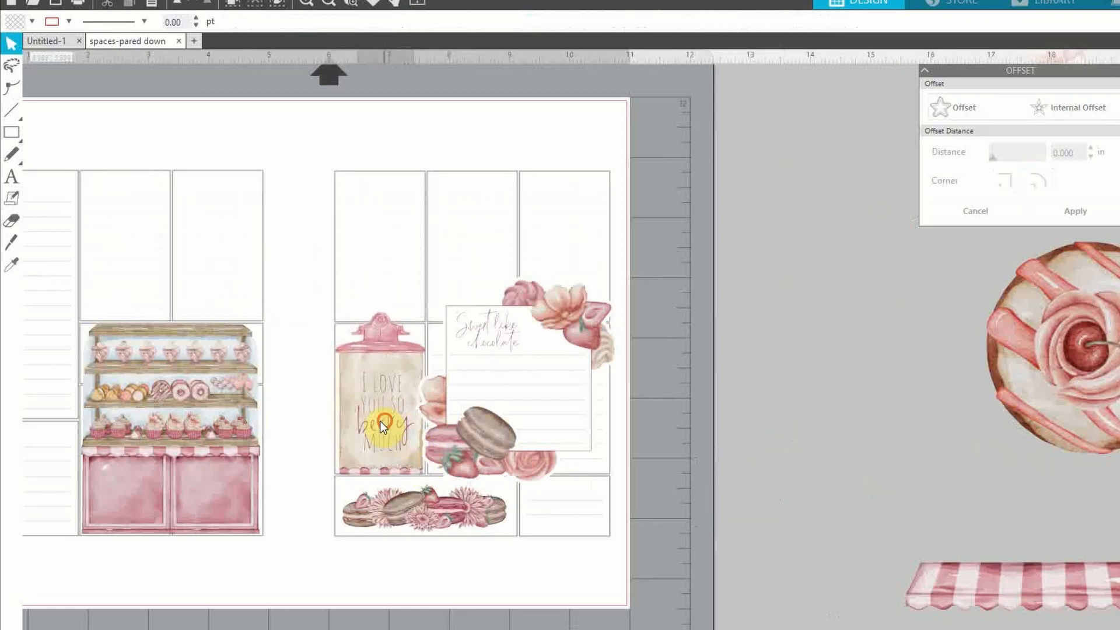
click(307, 7)
click(305, 7)
click(305, 7)
drag(166, 523, 380, 523)
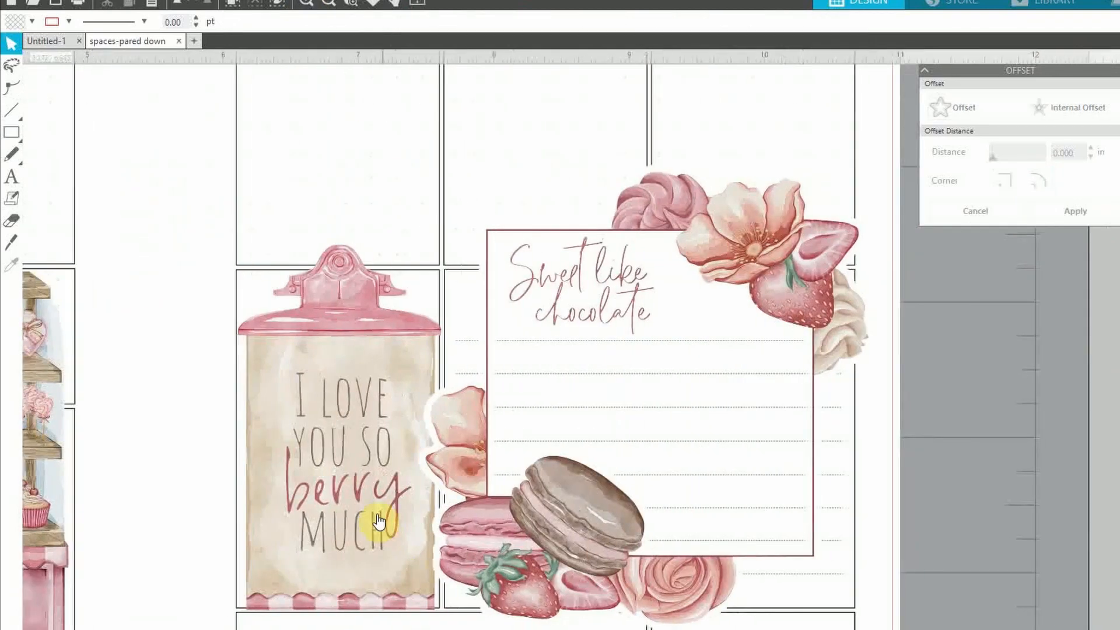
click(378, 521)
click(335, 508)
key(Left)
key(Left)
key(Left)
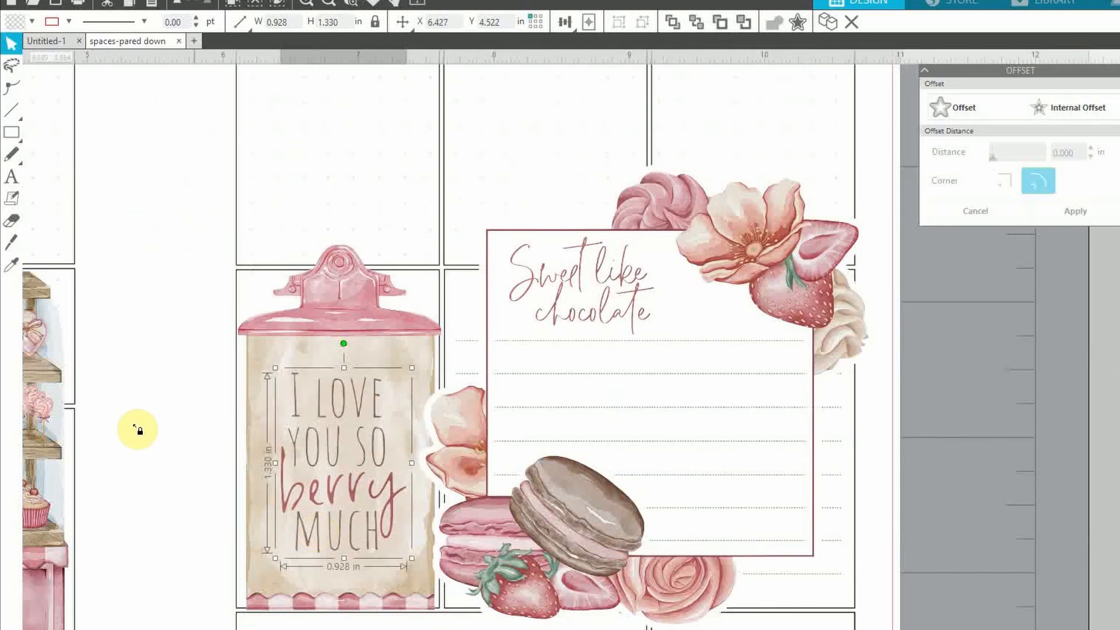
click(153, 452)
click(329, 3)
click(329, 3)
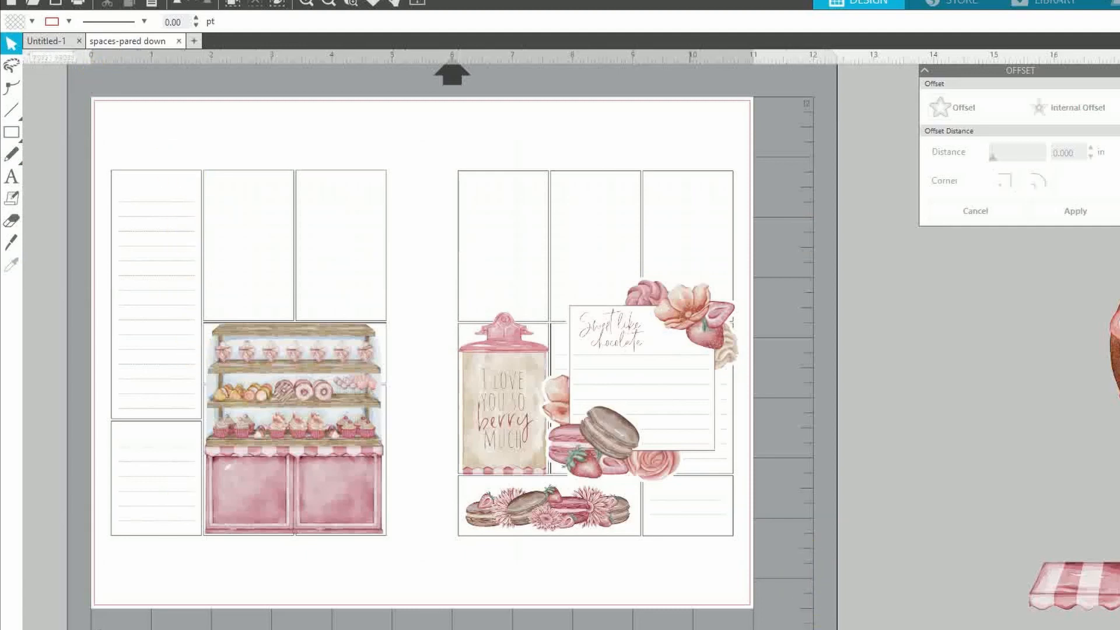
Move the floral strip beside the display cabinet and shrink it to 1.119 × 3.738 in
scroll(552, 340, right, 10)
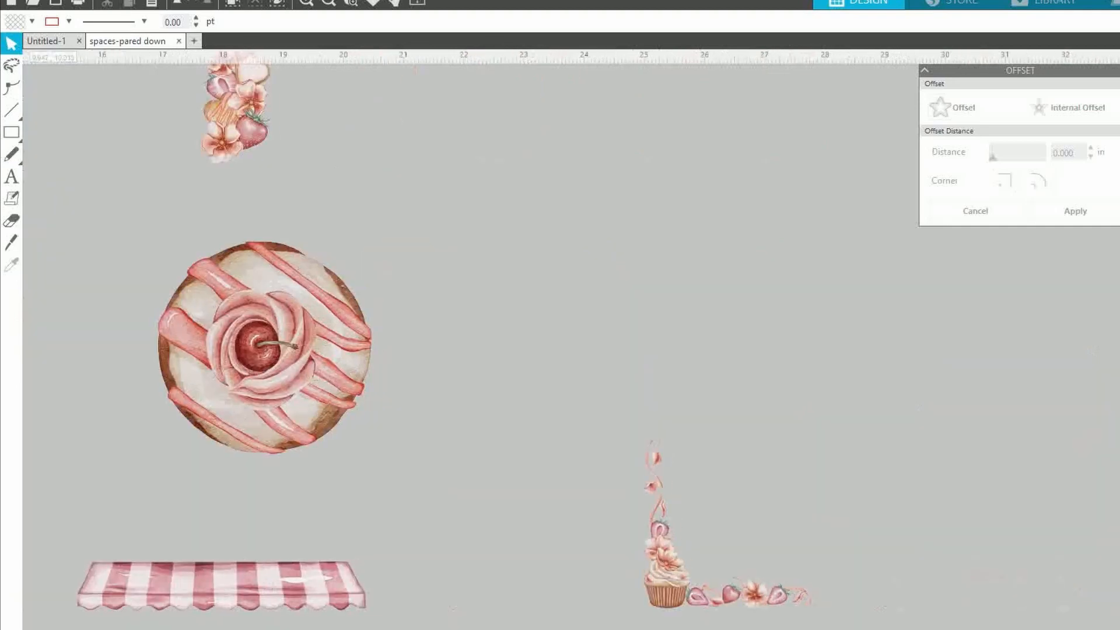
scroll(857, 176, left, 6)
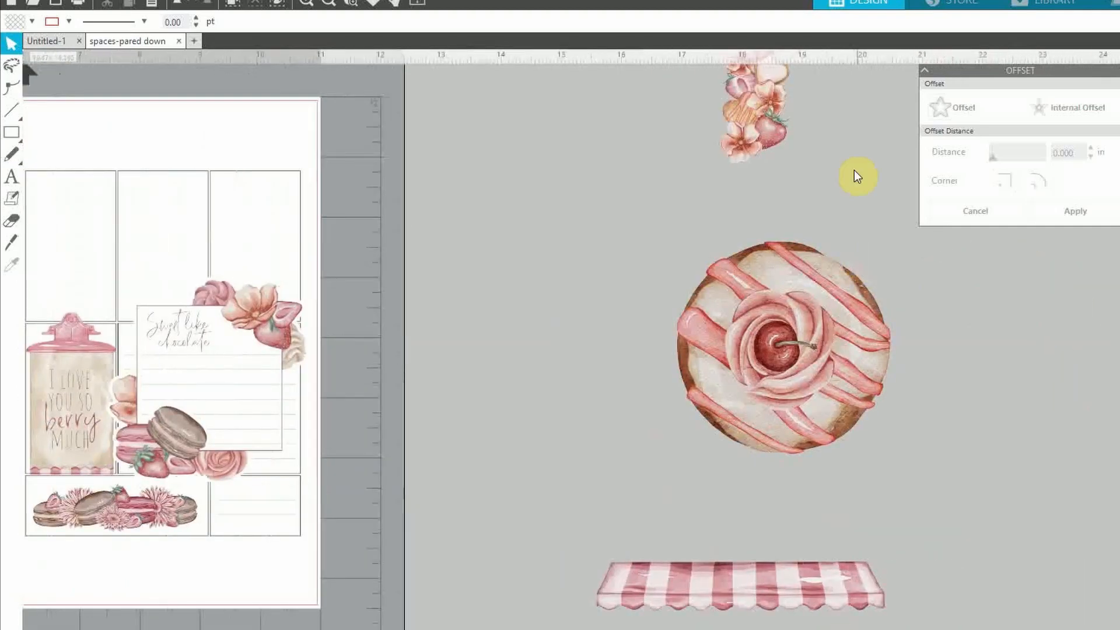
drag(723, 165, 436, 368)
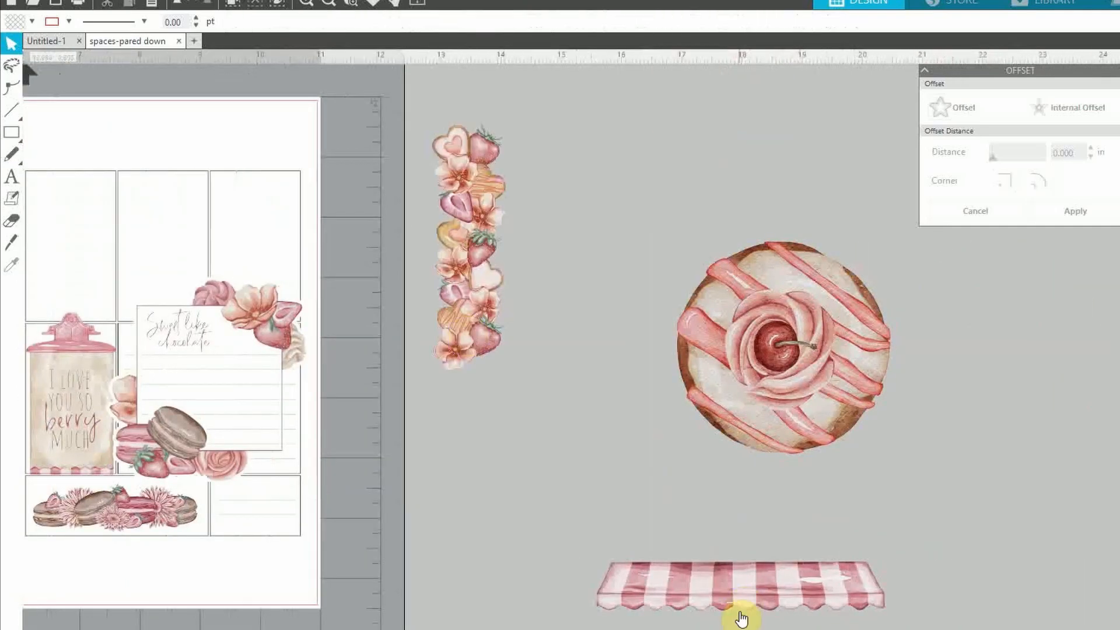
scroll(892, 245, left, 5)
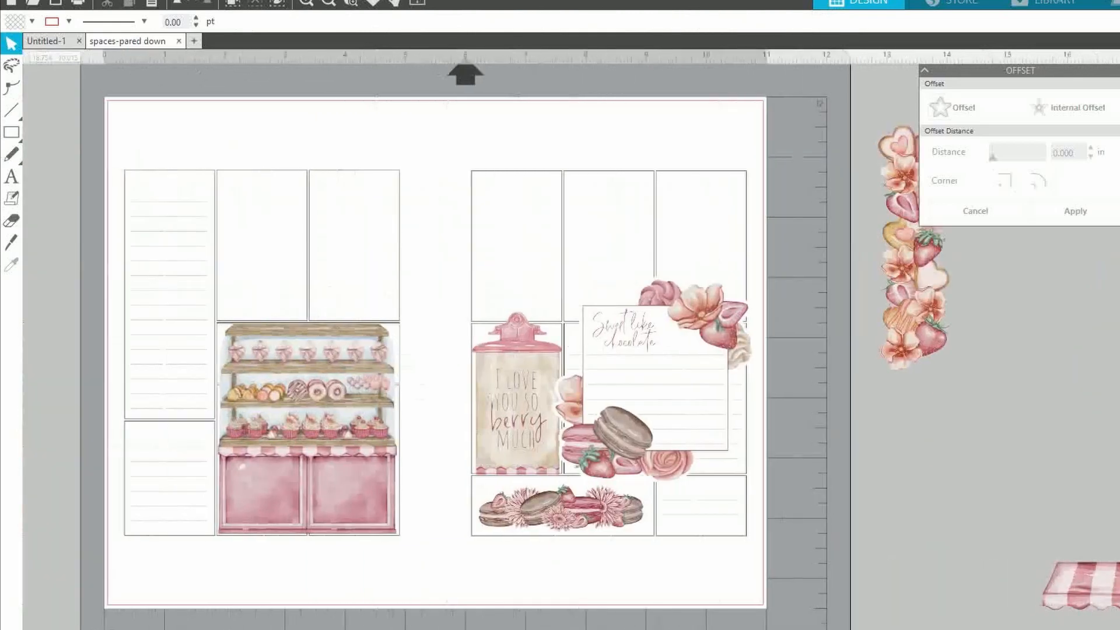
drag(891, 244, 201, 289)
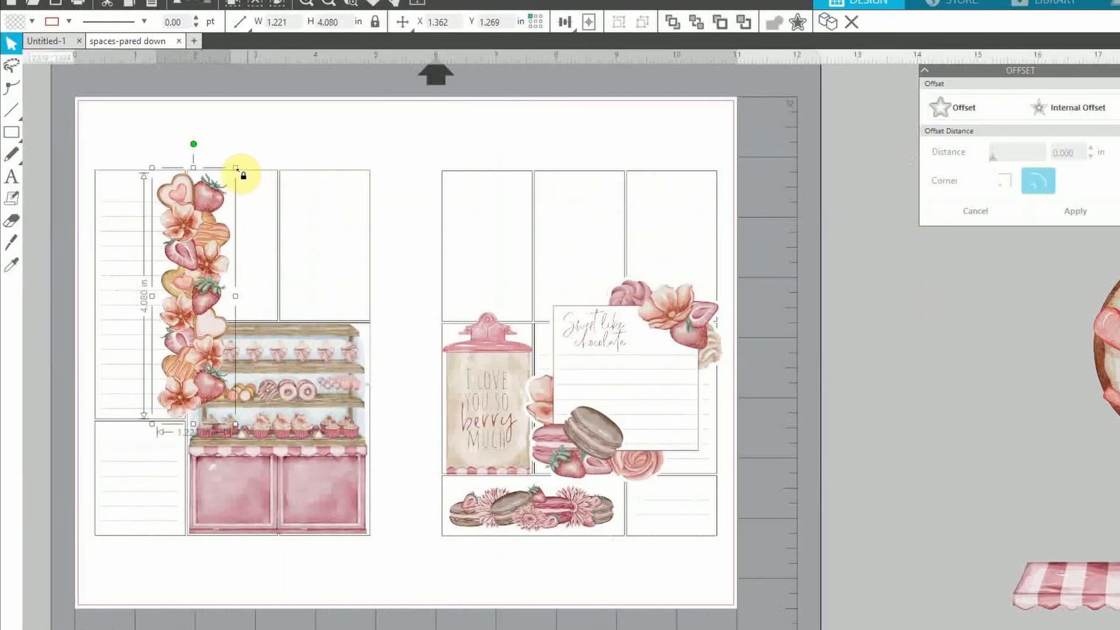
drag(231, 169, 225, 188)
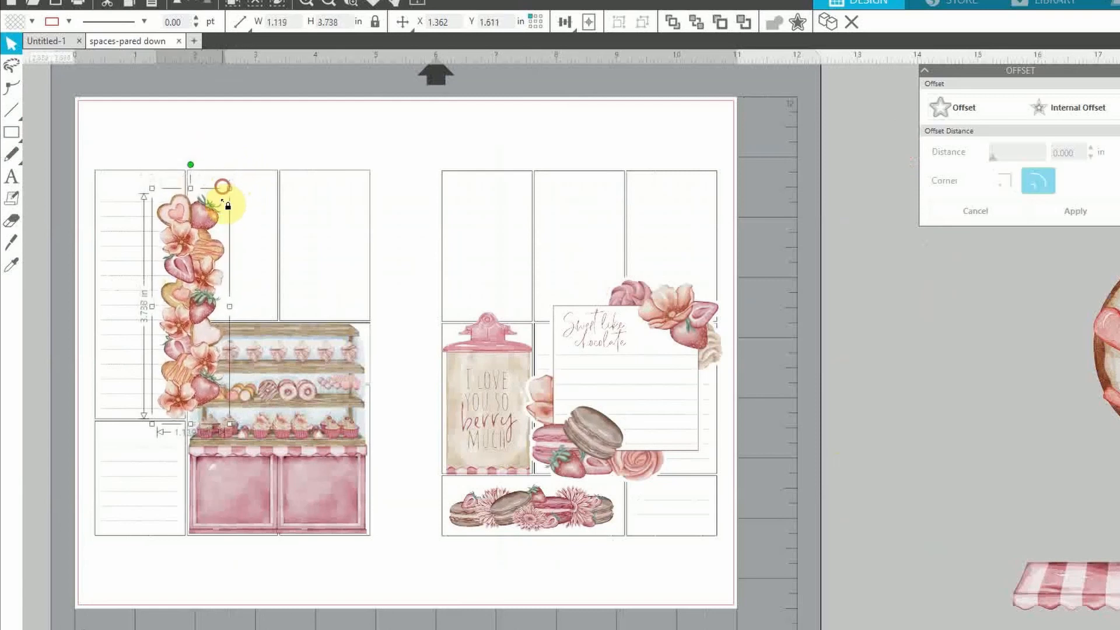
drag(192, 254, 190, 247)
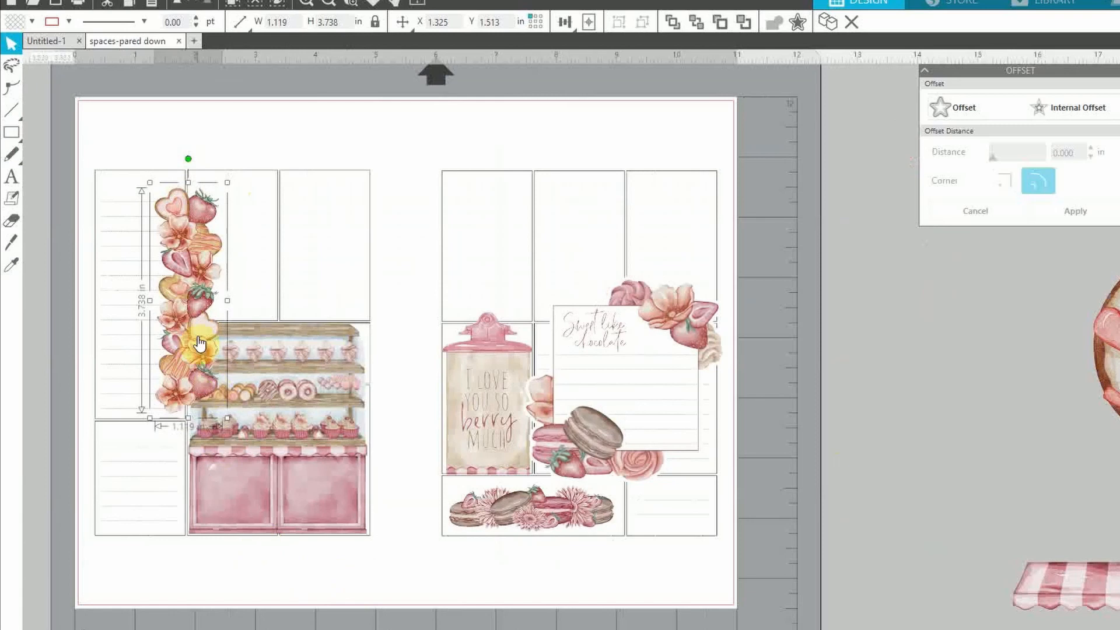
click(794, 511)
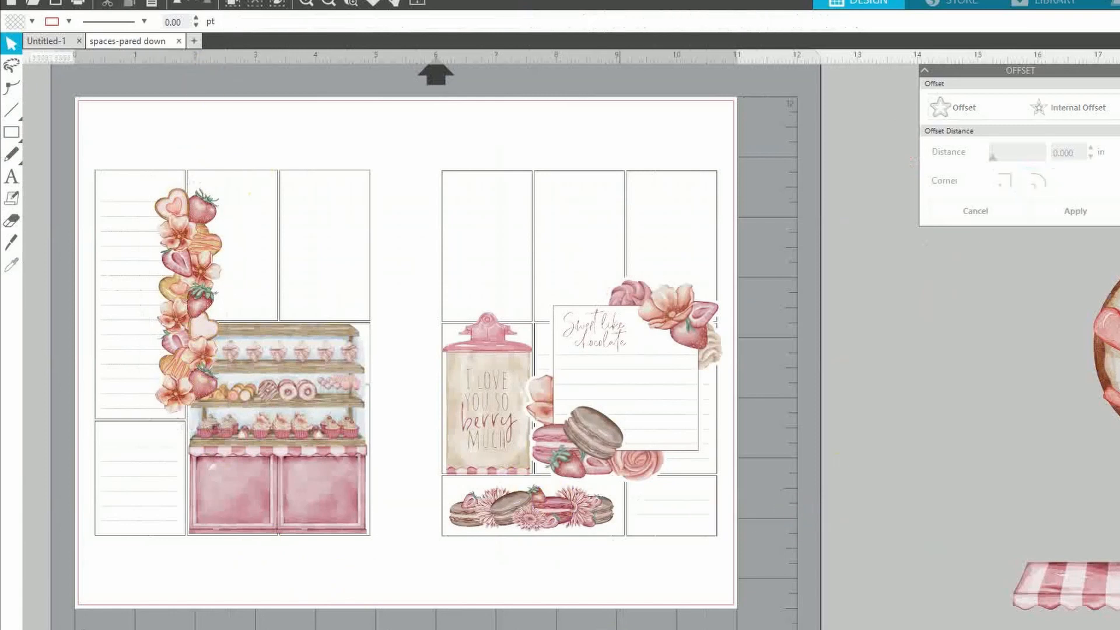
scroll(470, 347, left, 2)
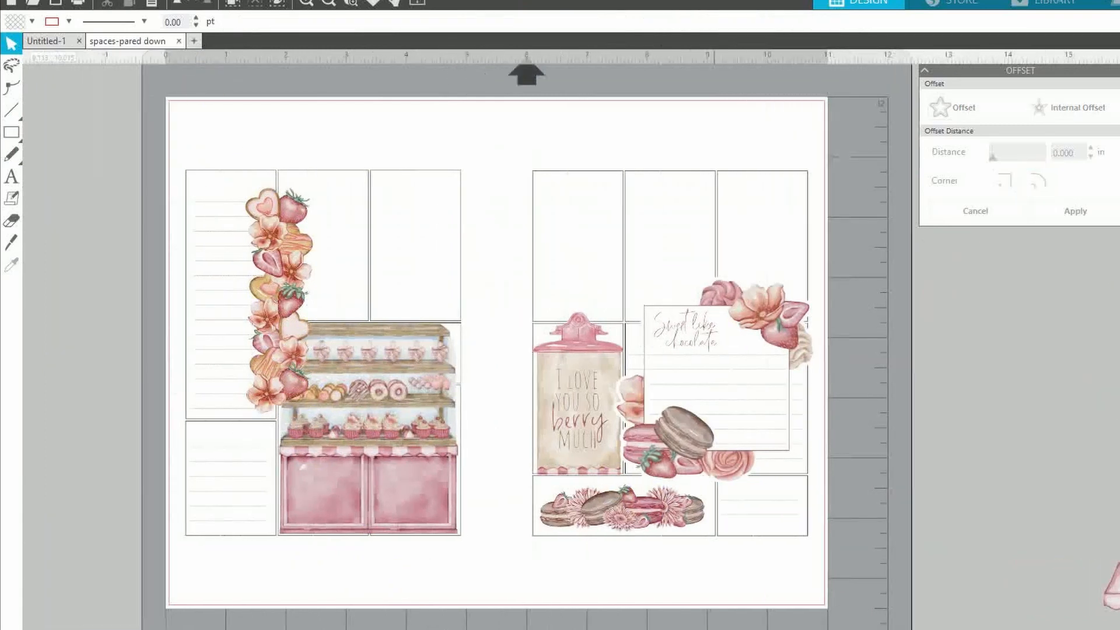
click(310, 4)
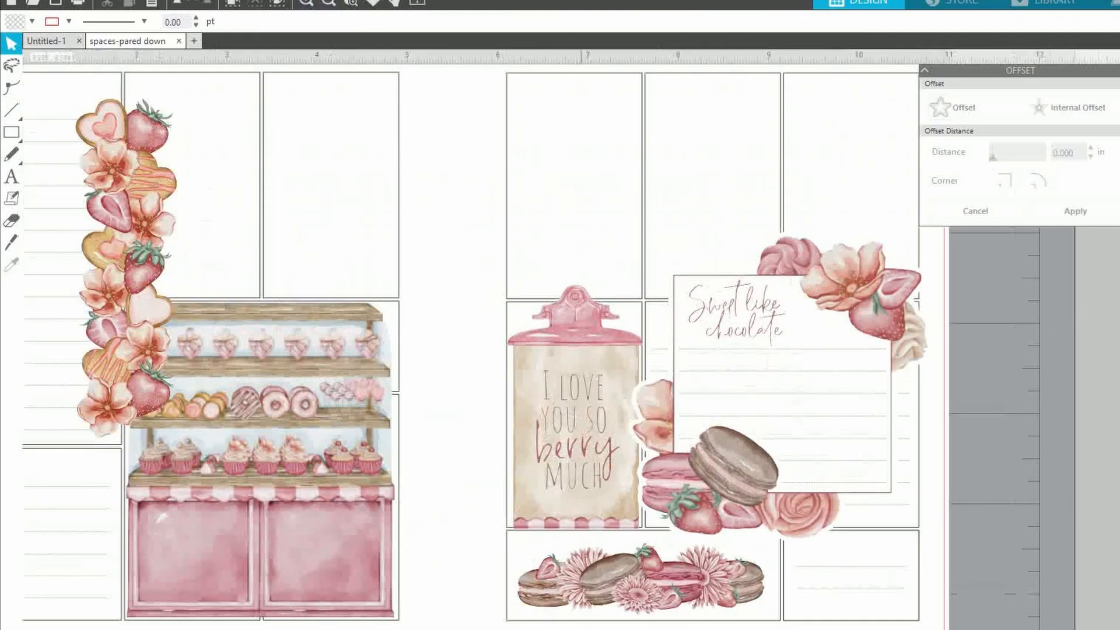
scroll(572, 560, left, 6)
scroll(573, 560, up, 1)
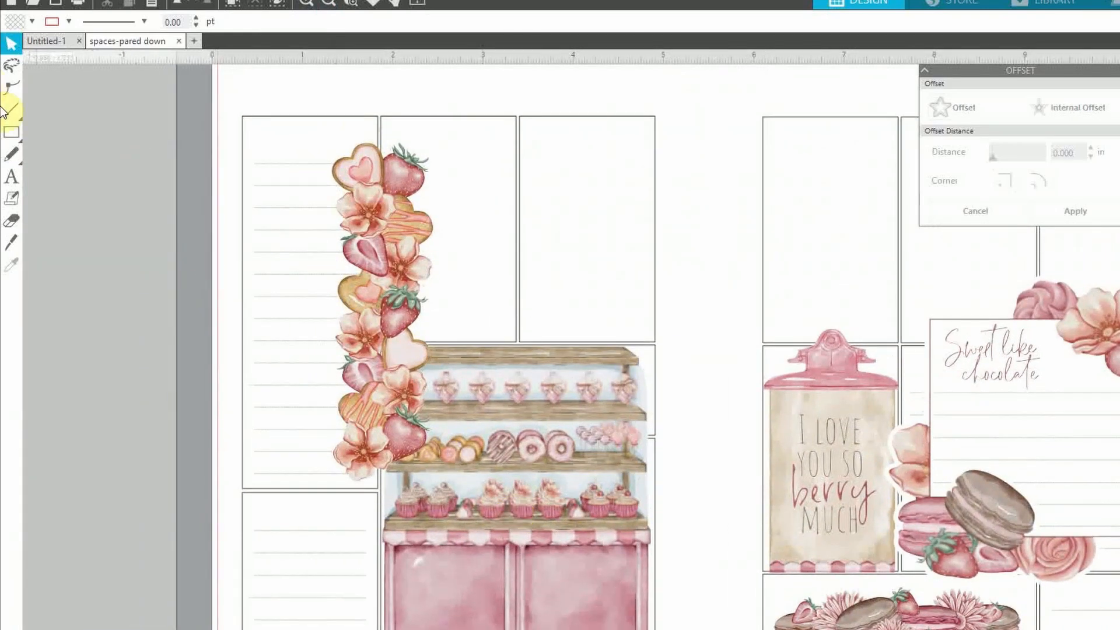
Intersect a rectangle with the strip's left half, leaving a 0.515 × 3.738 in border
click(12, 132)
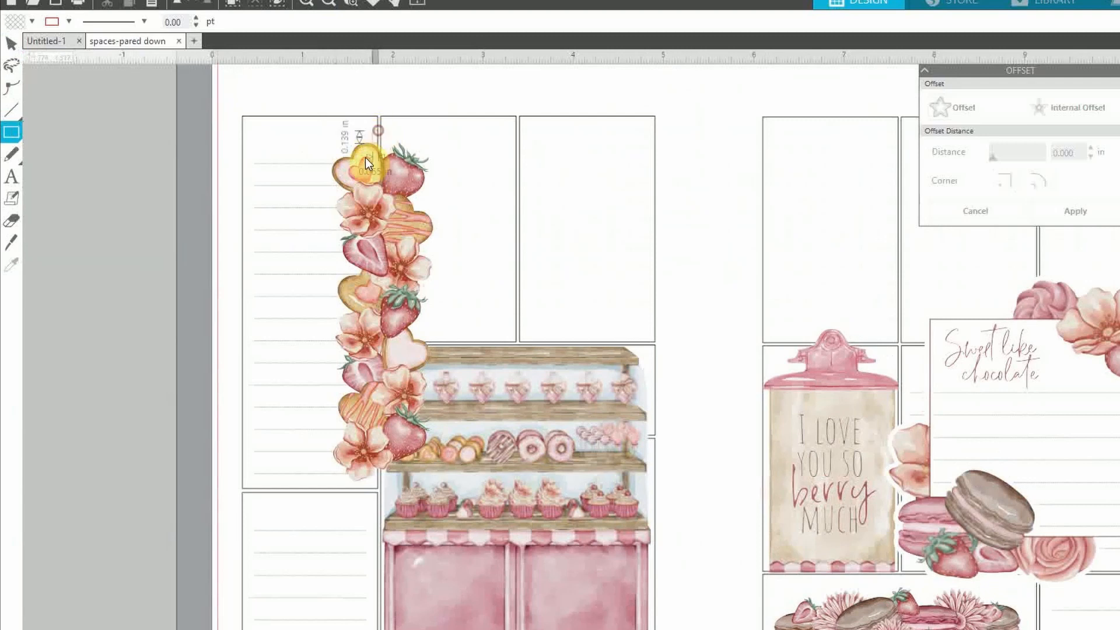
drag(365, 158, 271, 484)
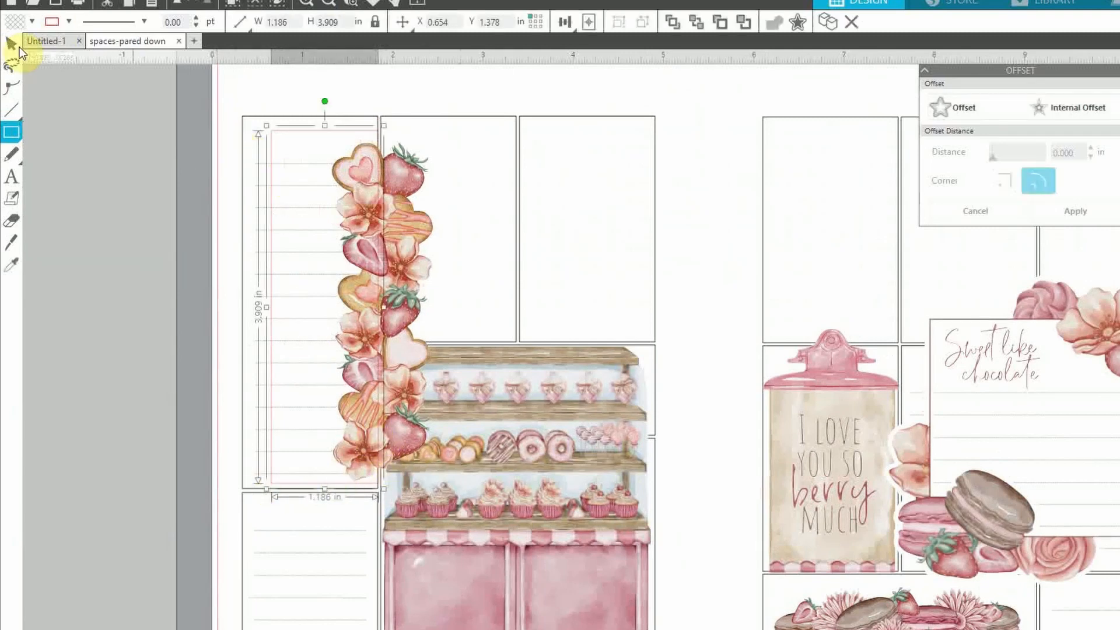
click(12, 44)
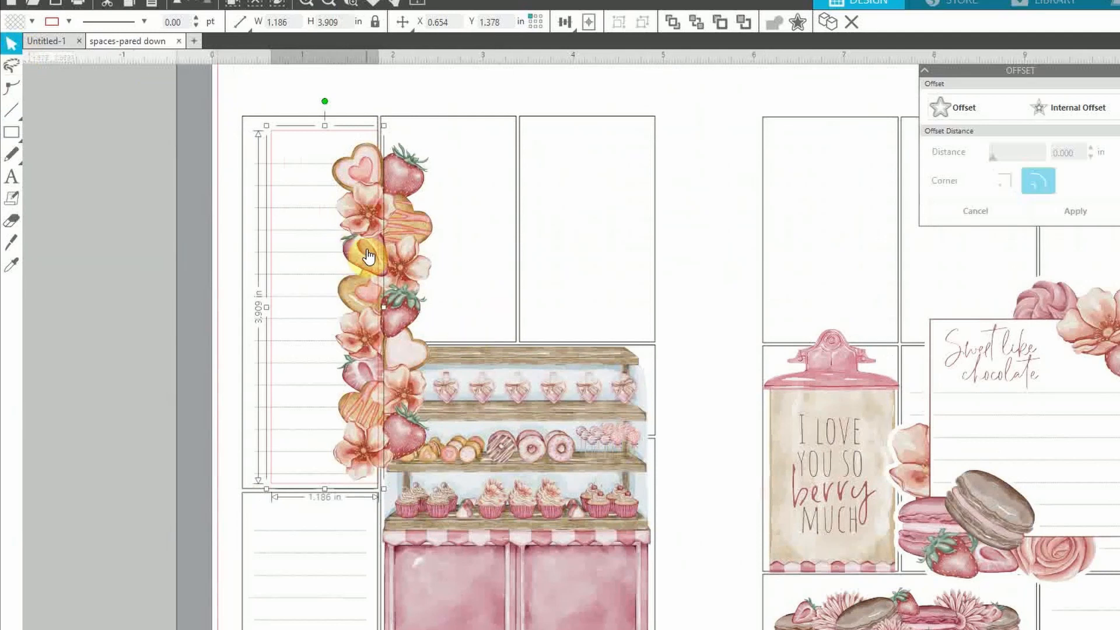
shift+click(416, 259)
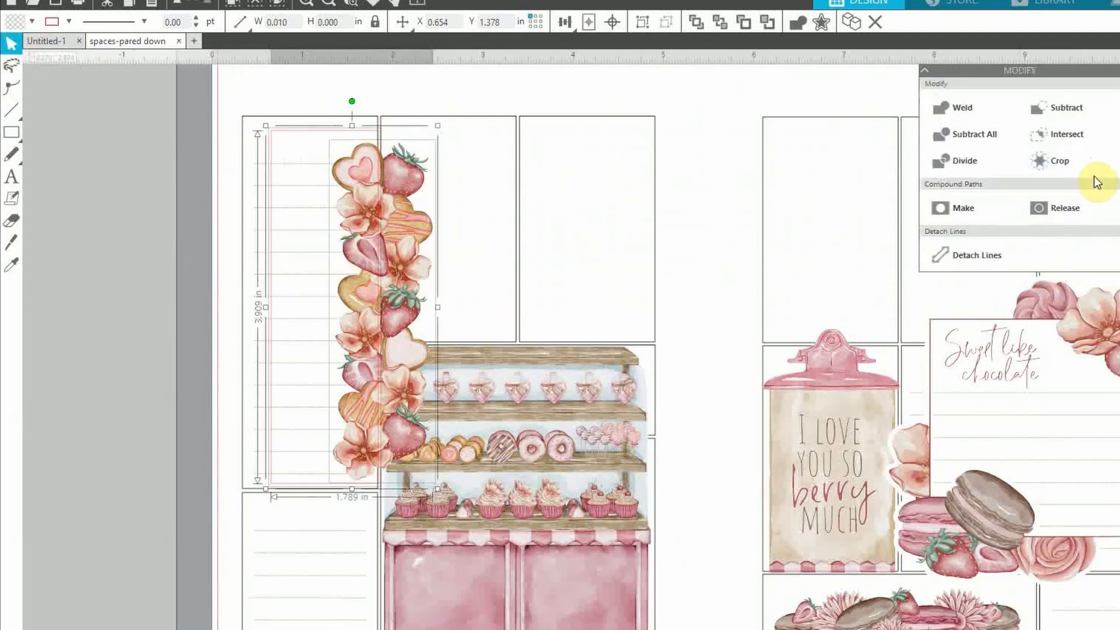
click(1076, 134)
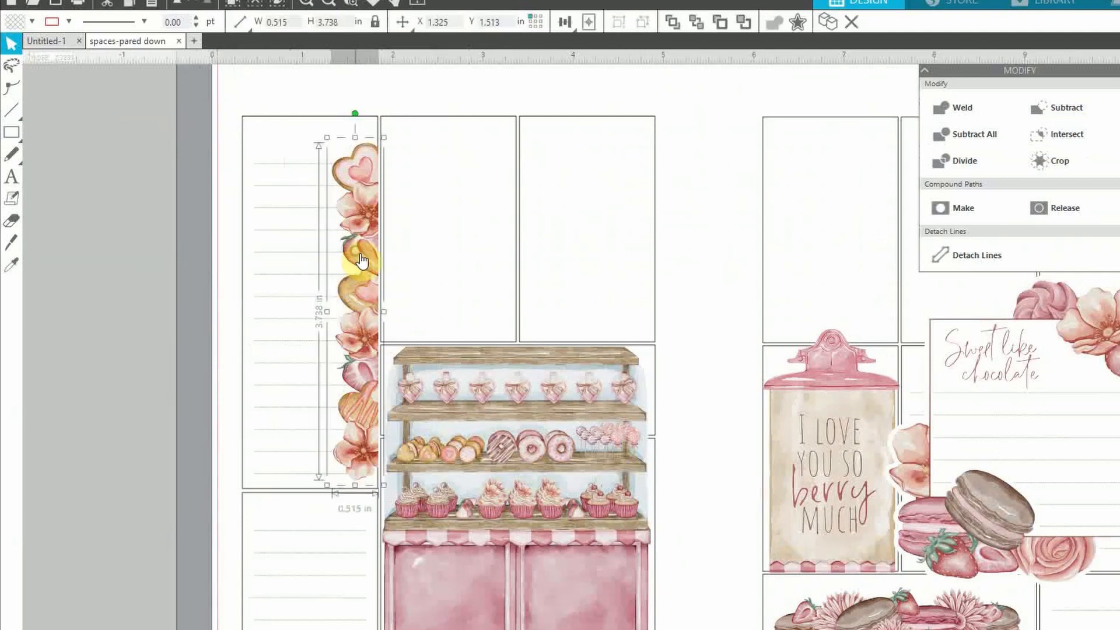
key(Left)
key(Left)
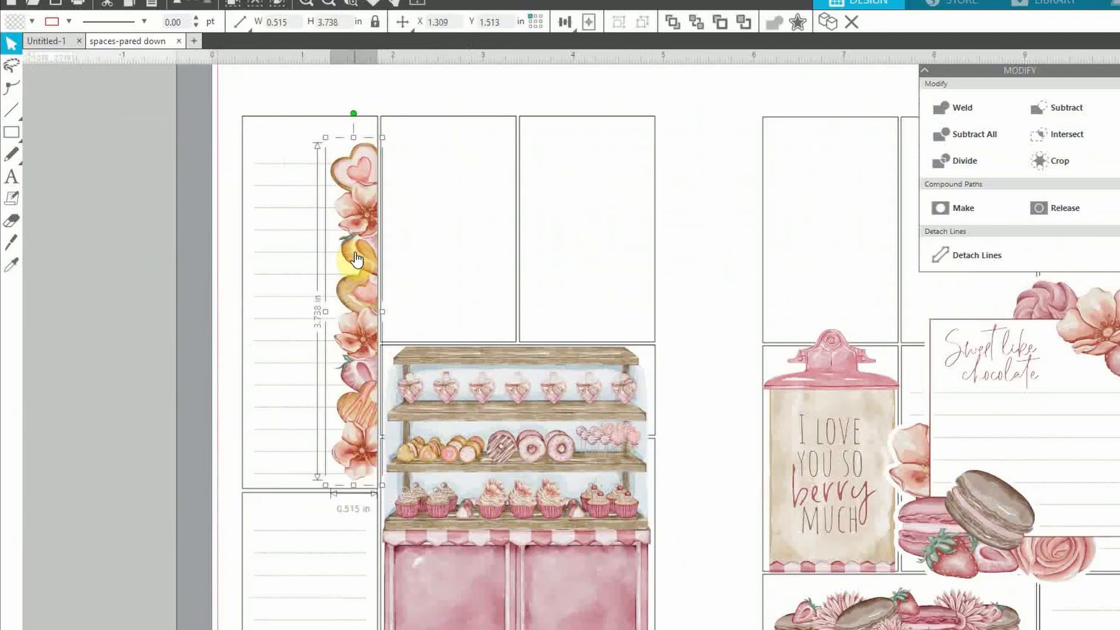
key(Right)
click(198, 319)
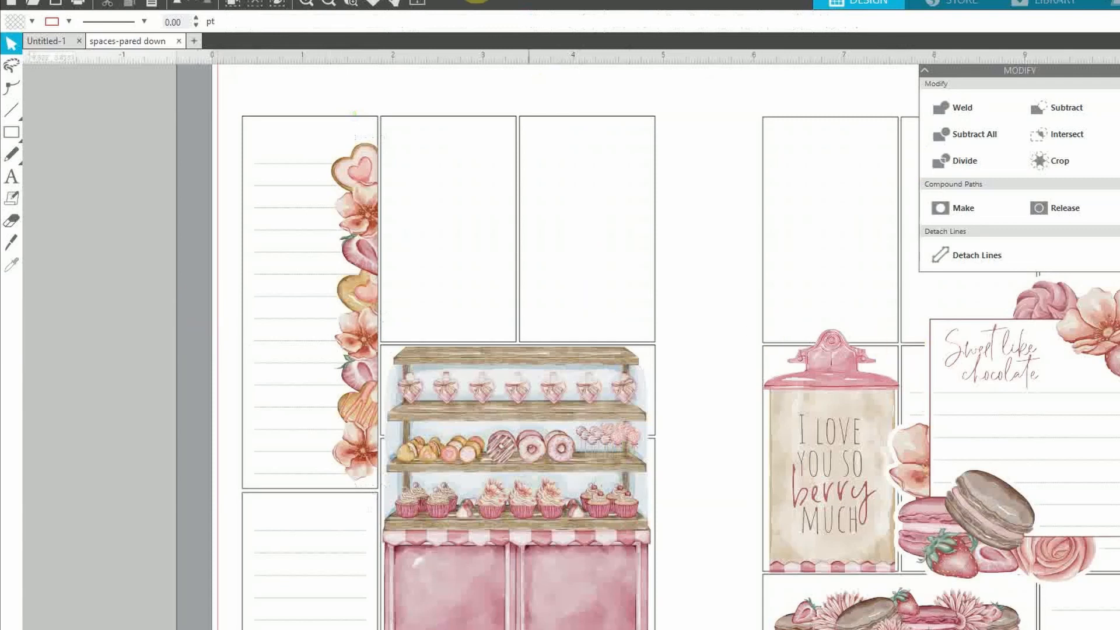
Move the striped awning above the bakery display and shrink it to 2.979 × 0.509 in
click(323, 2)
drag(880, 530, 303, 275)
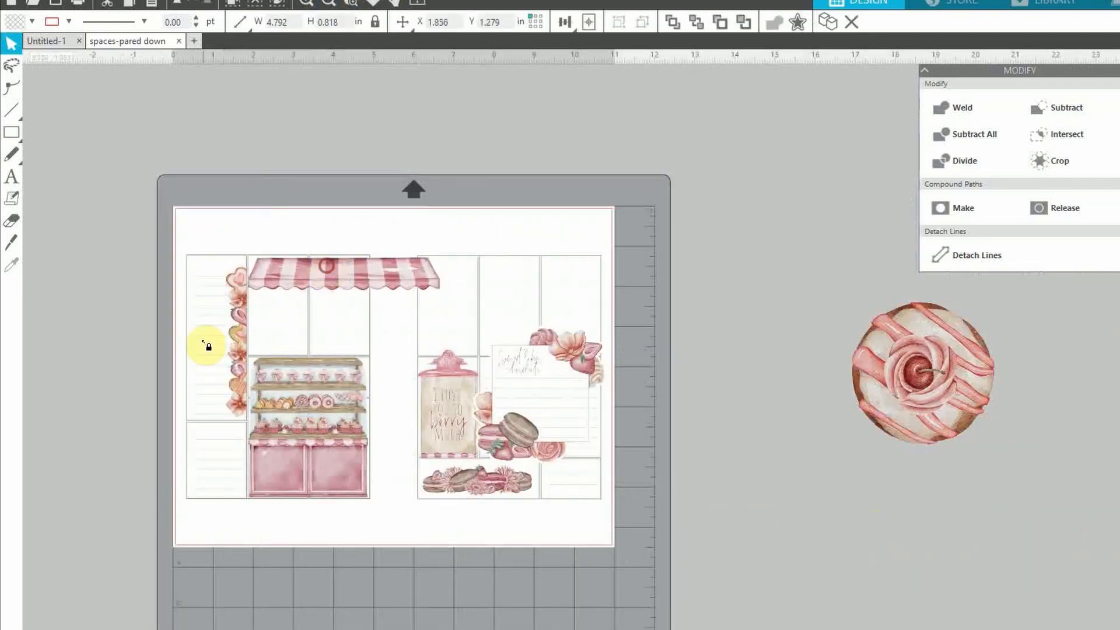
click(307, 3)
click(307, 3)
drag(144, 189, 518, 190)
click(518, 189)
drag(638, 116, 480, 202)
mouse_move(391, 187)
mouse_down()
mouse_move(394, 164)
mouse_move(395, 180)
mouse_up()
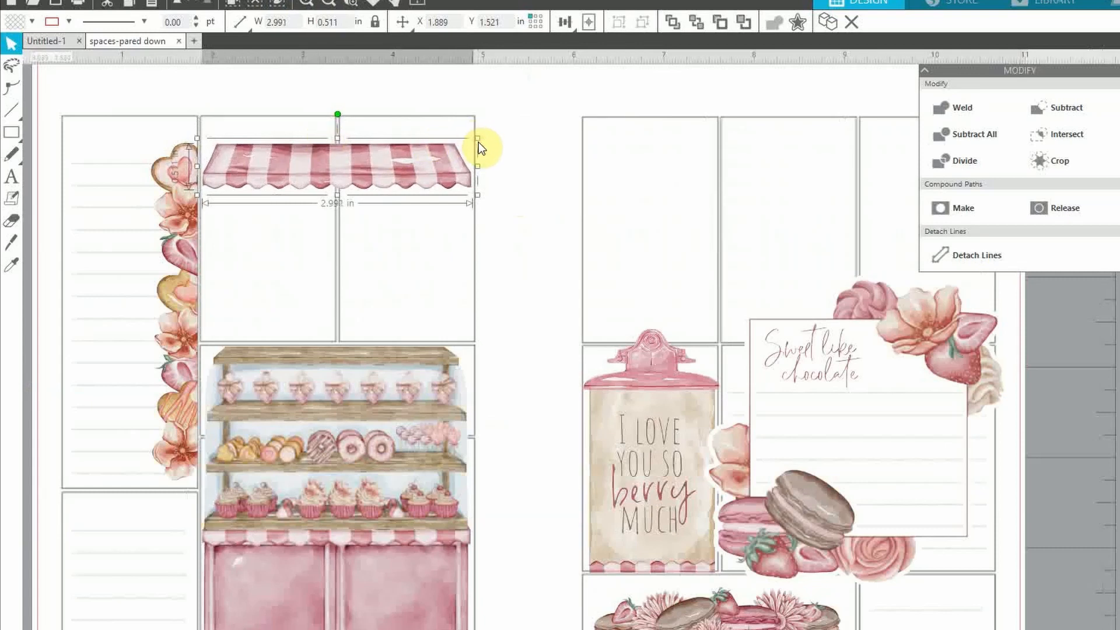
drag(478, 142, 479, 146)
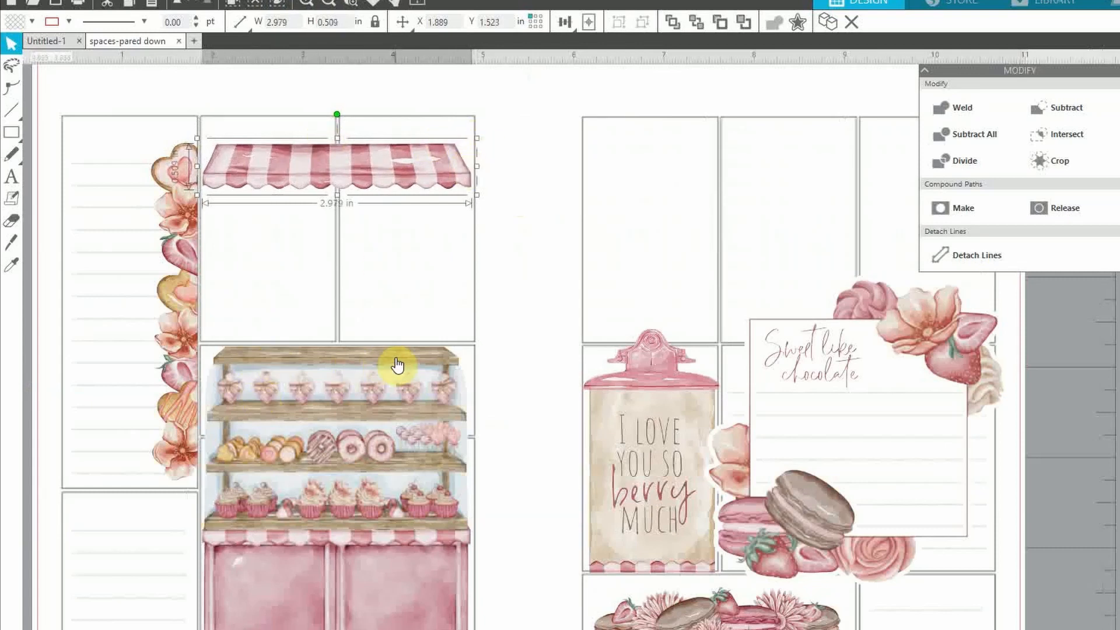
mouse_move(350, 175)
mouse_down()
mouse_move(347, 166)
mouse_move(350, 187)
mouse_up()
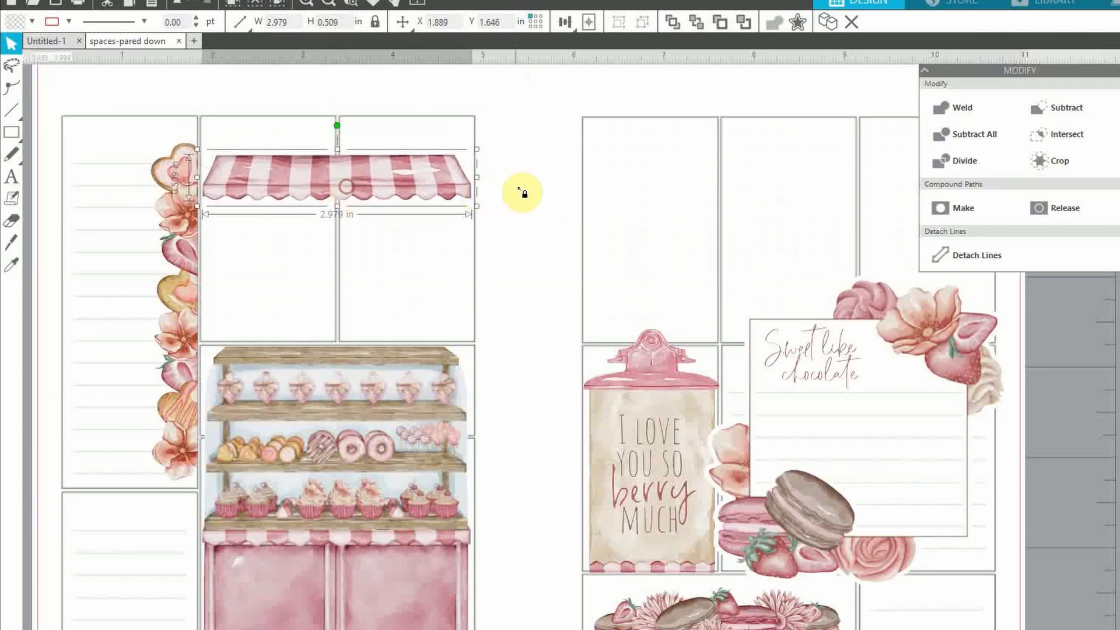
click(404, 124)
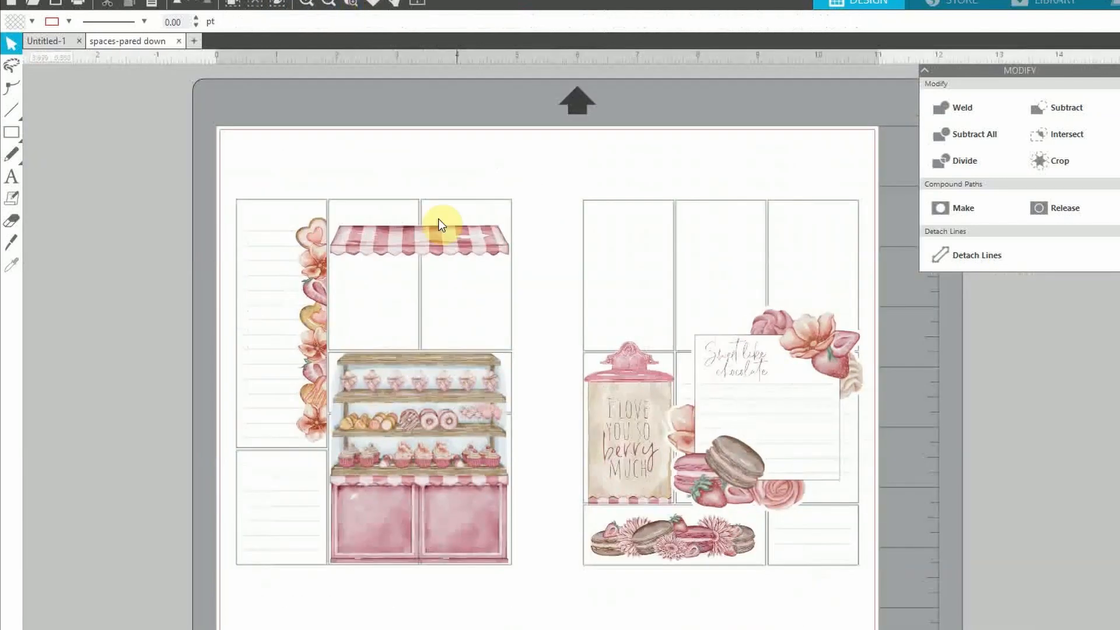
click(328, 3)
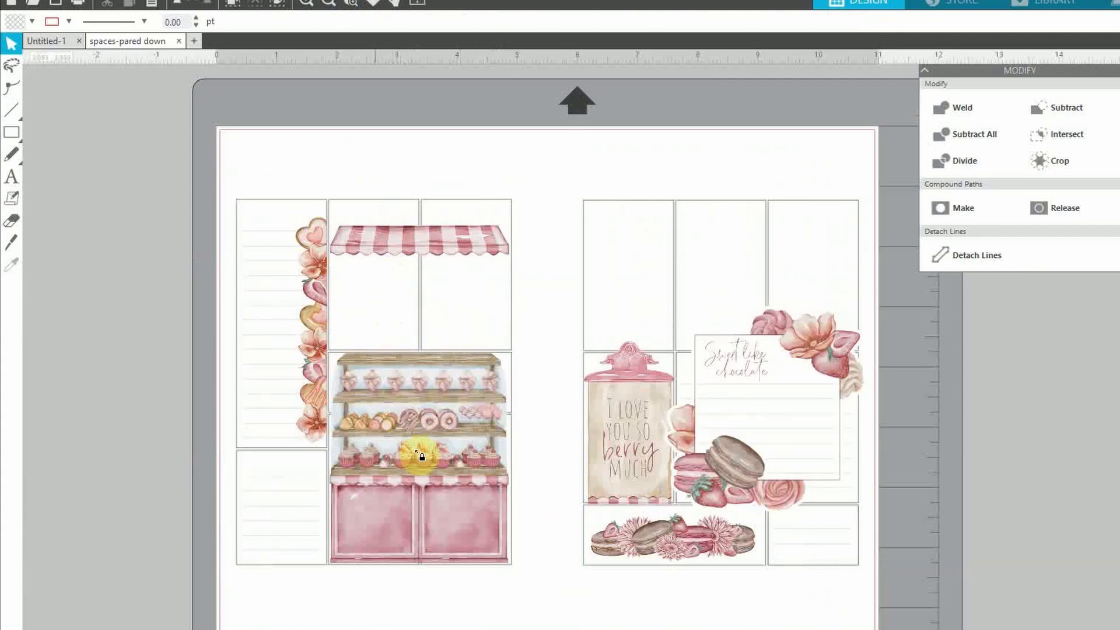
Move the flower and cherry donuts aside and drop the cupcake corner piece at the page's bottom-left
scroll(567, 354, down, 8)
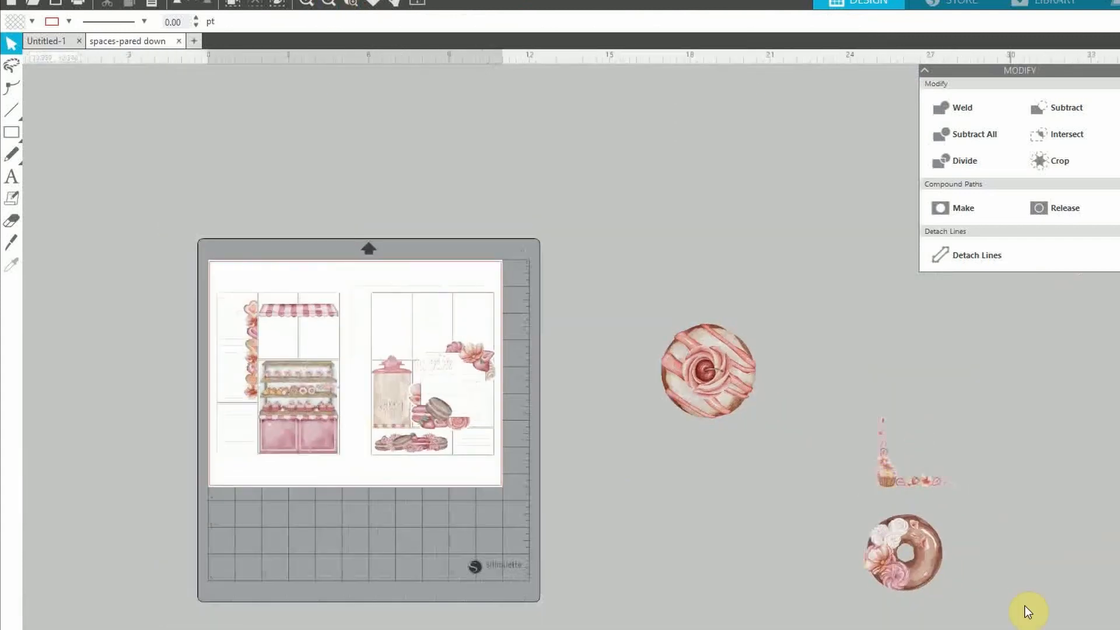
drag(920, 577, 588, 408)
drag(677, 380, 542, 307)
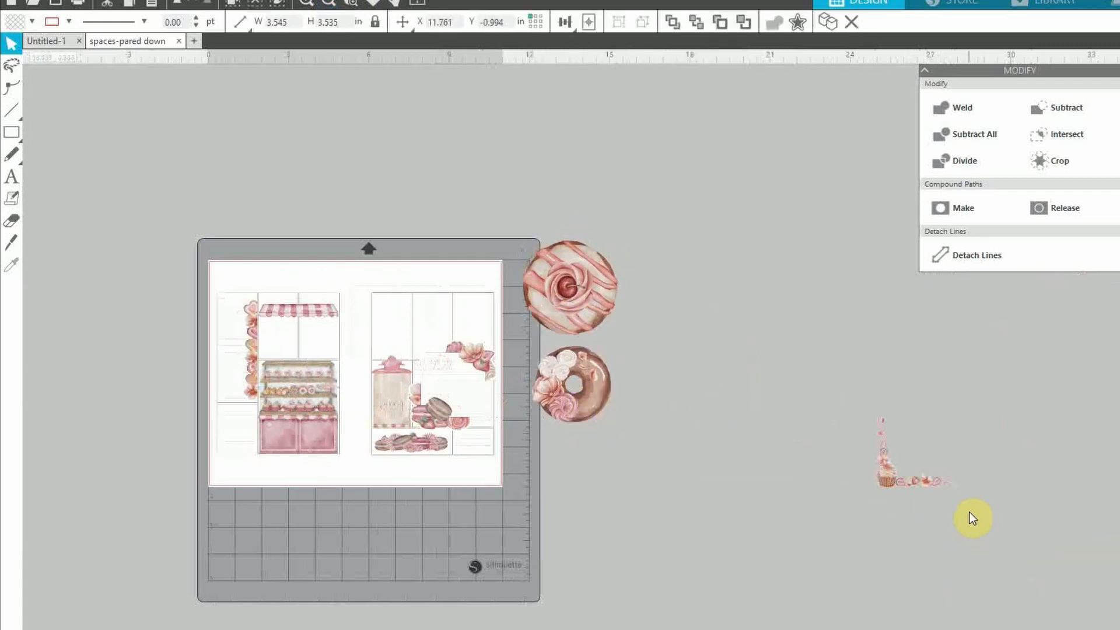
drag(930, 482, 633, 487)
click(307, 4)
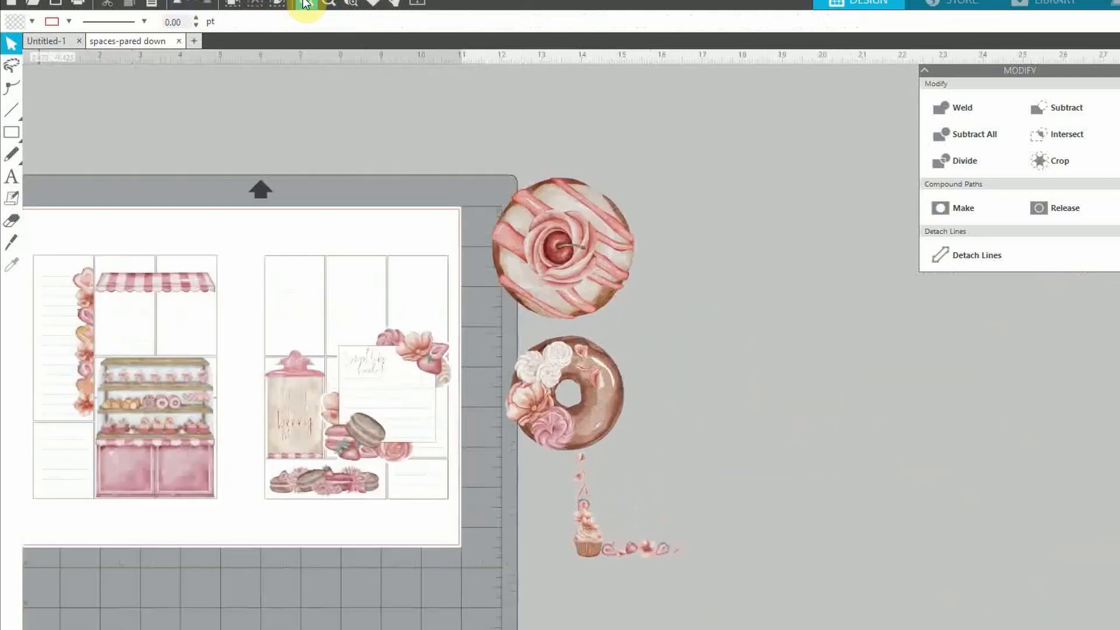
click(306, 4)
scroll(572, 374, left, 5)
drag(934, 629, 165, 567)
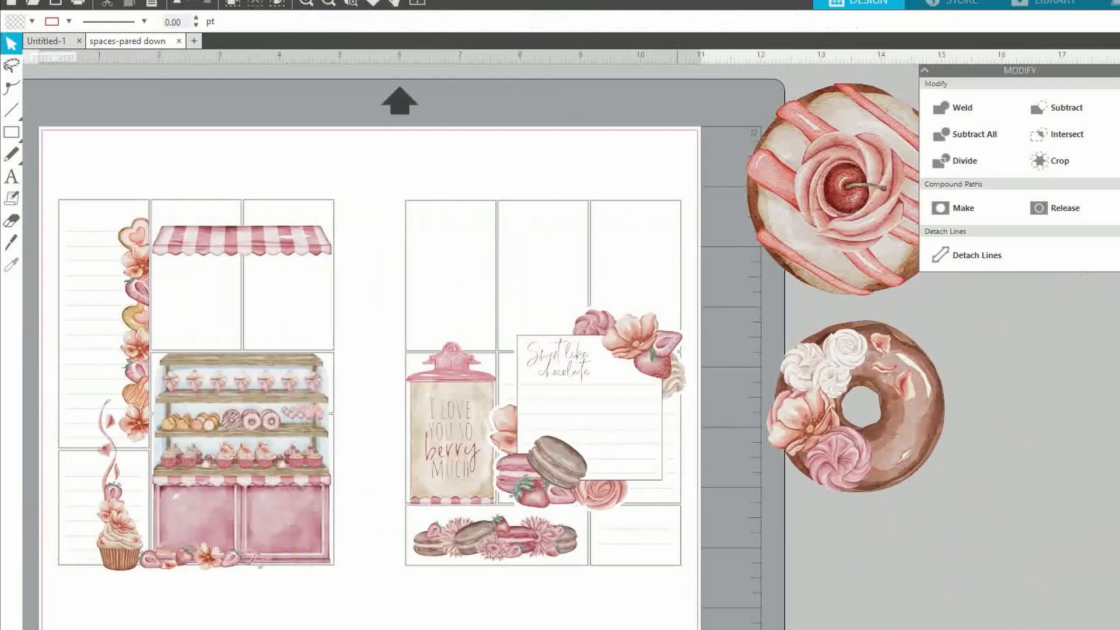
Shrink the cupcake corner piece to about 1.611 × 1.658 in and fit it into the corner
scroll(572, 373, left, 6)
scroll(572, 373, right, 3)
click(307, 3)
drag(186, 496, 114, 497)
drag(343, 417, 252, 510)
click(94, 628)
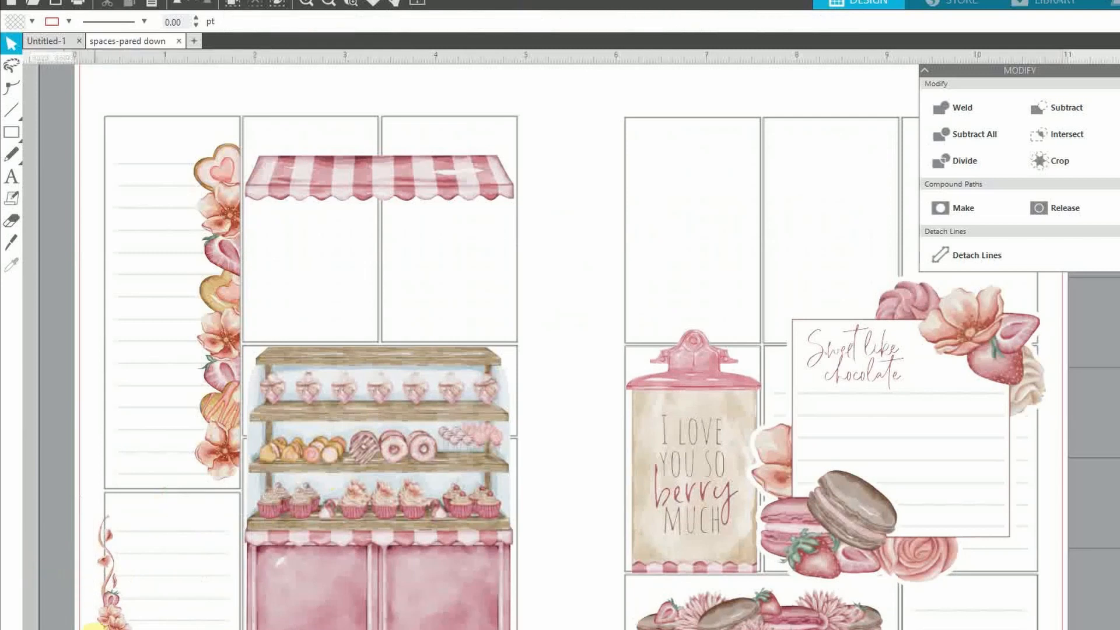
scroll(512, 625, down, 2)
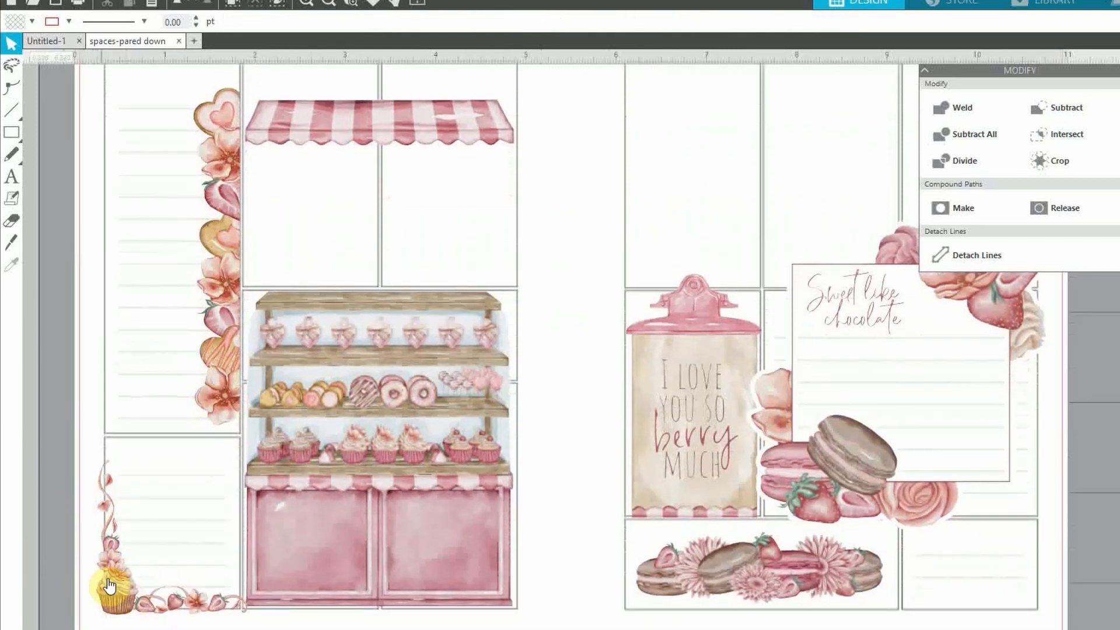
click(113, 583)
drag(251, 454, 247, 459)
drag(114, 581, 113, 585)
click(375, 628)
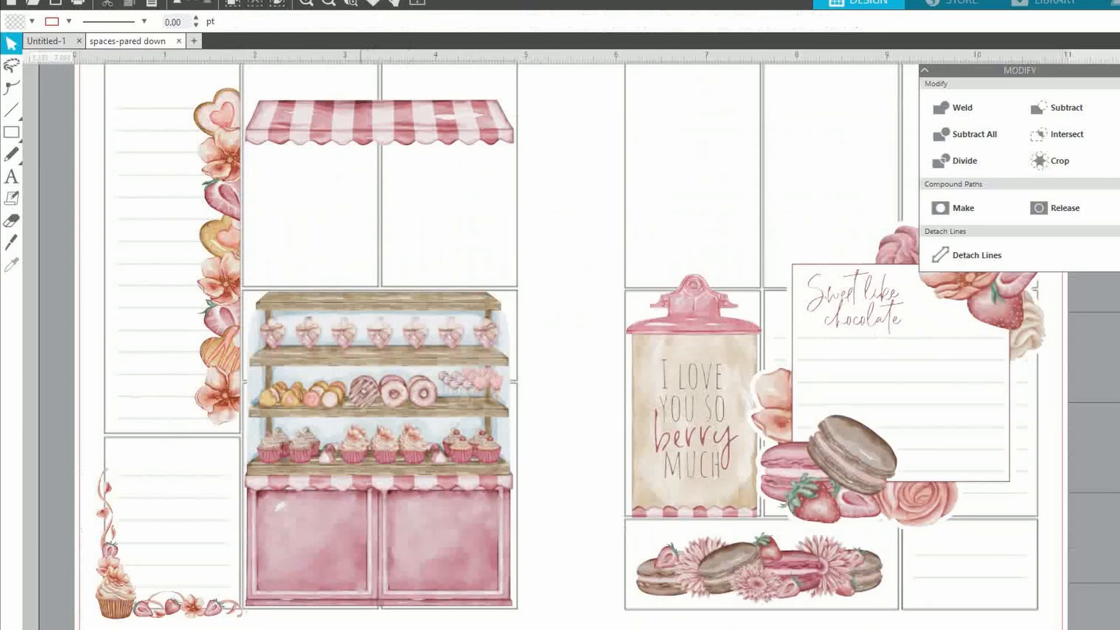
click(324, 4)
click(324, 3)
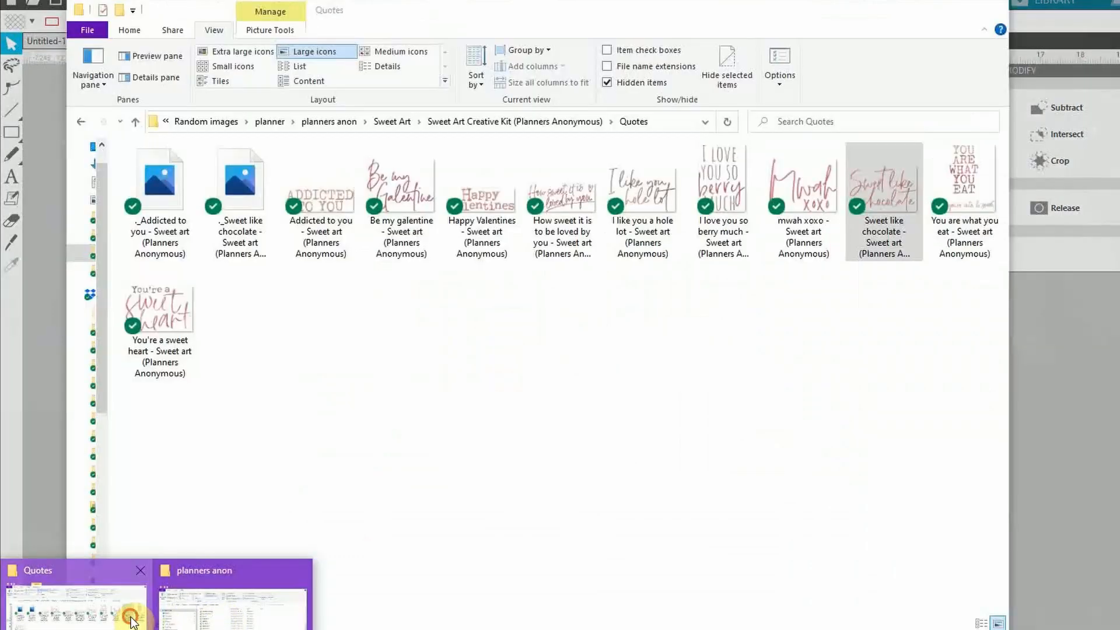
Drag Cookie Heart 2 Heart Large from Sweet Art Creative Kit > Artwork into the design
click(130, 618)
click(401, 122)
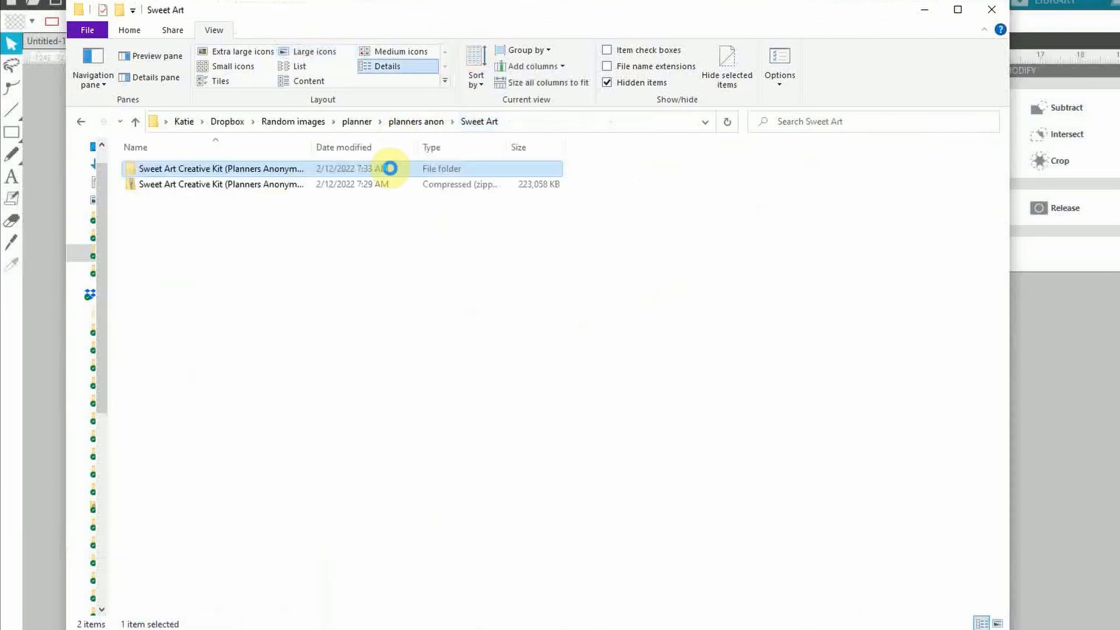
double_click(267, 169)
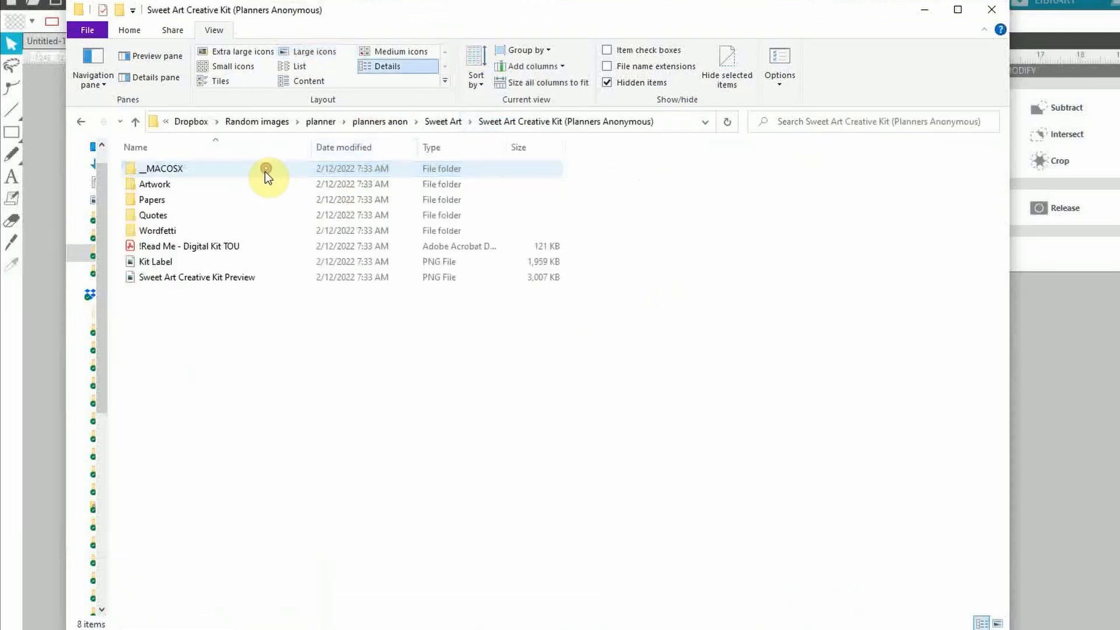
double_click(190, 186)
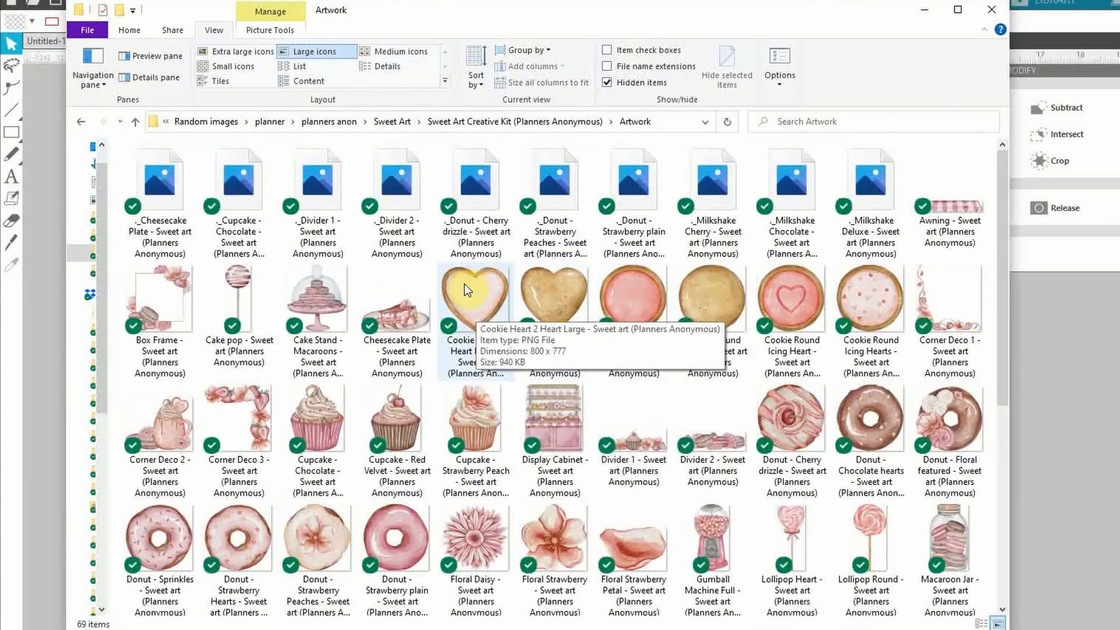
drag(465, 283, 1048, 425)
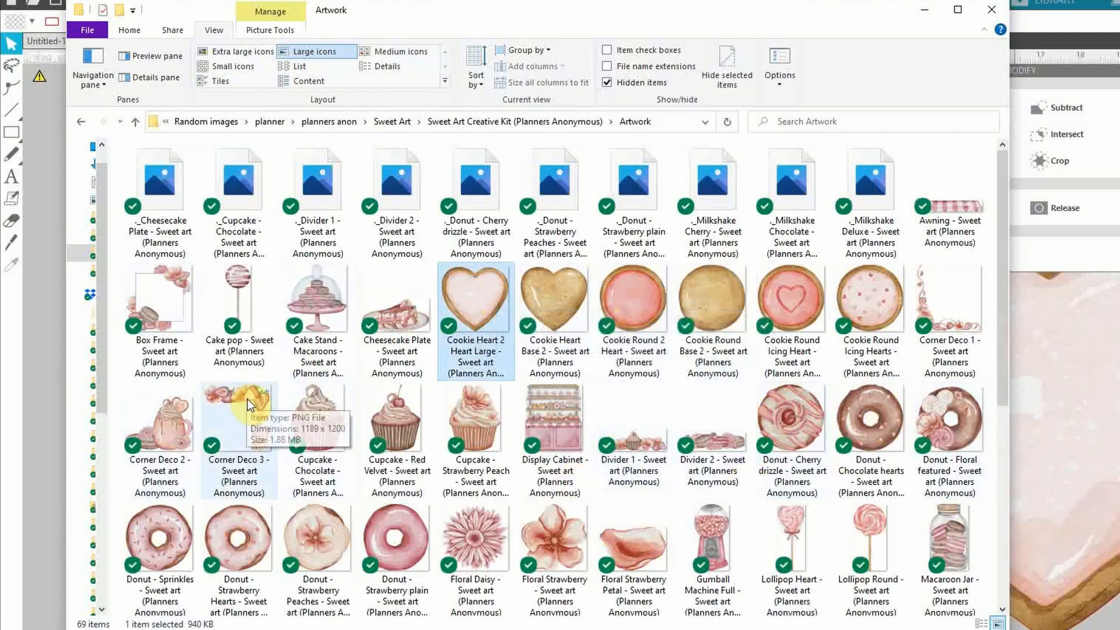
scroll(685, 428, down, 5)
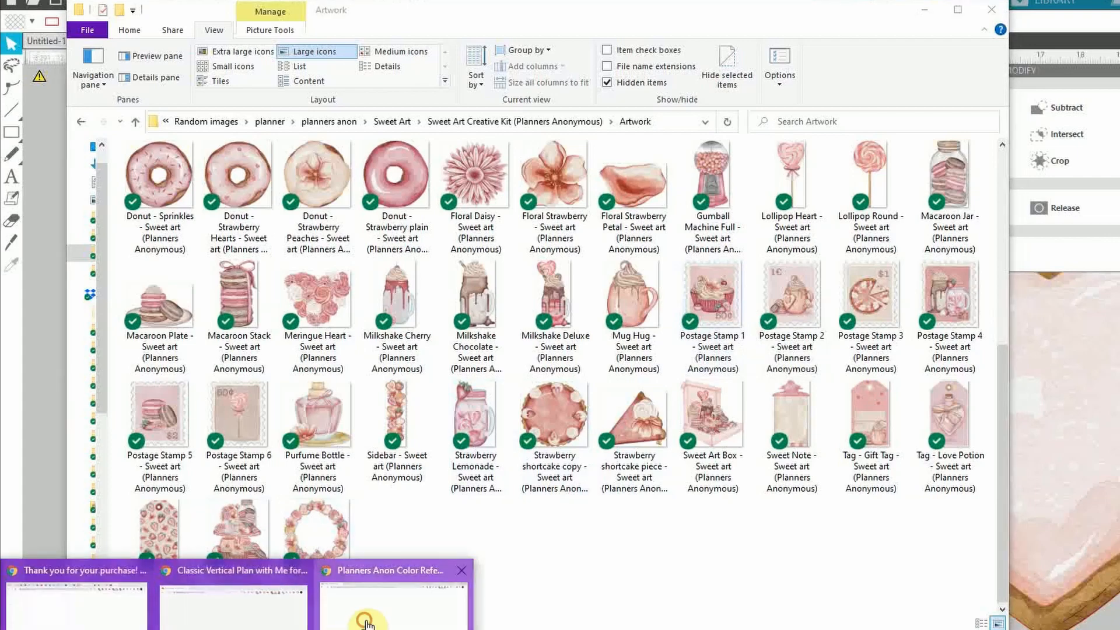
click(369, 606)
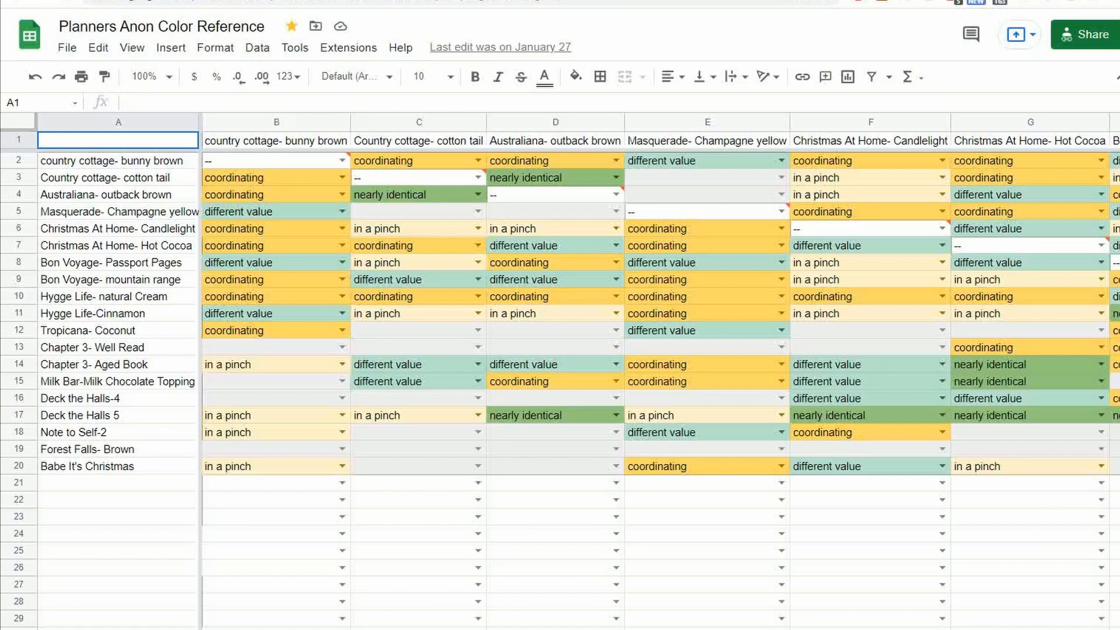
Flip forward through two kit colour sheets, then open the Australiana colour sheet
key(ctrl+shift+Page_Down)
key(ctrl+shift+Page_Down)
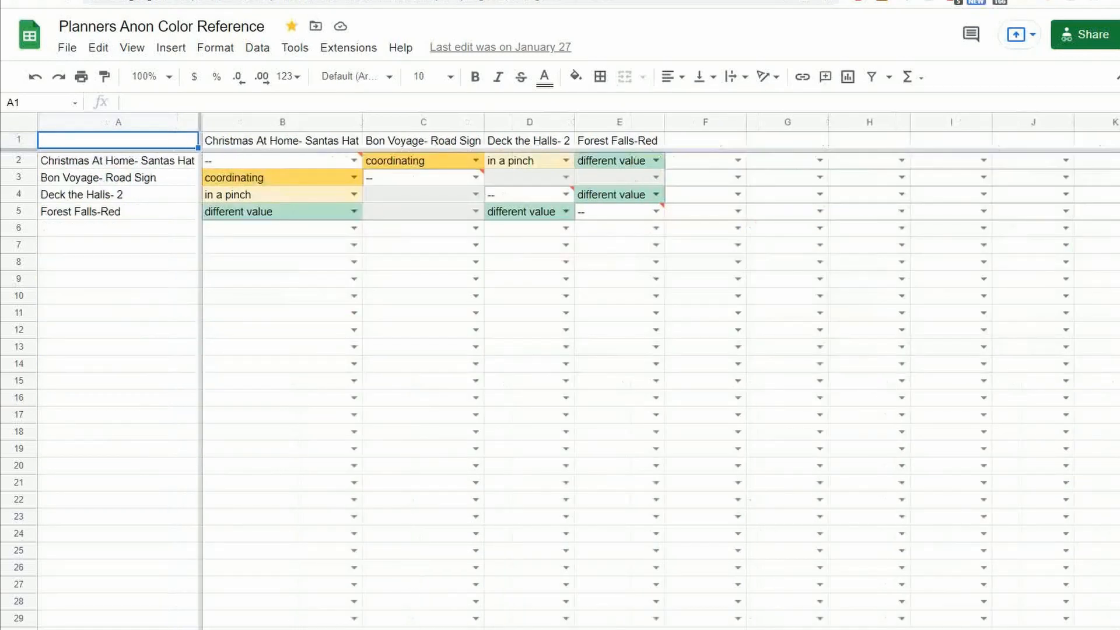
key(ctrl+shift+Page_Down)
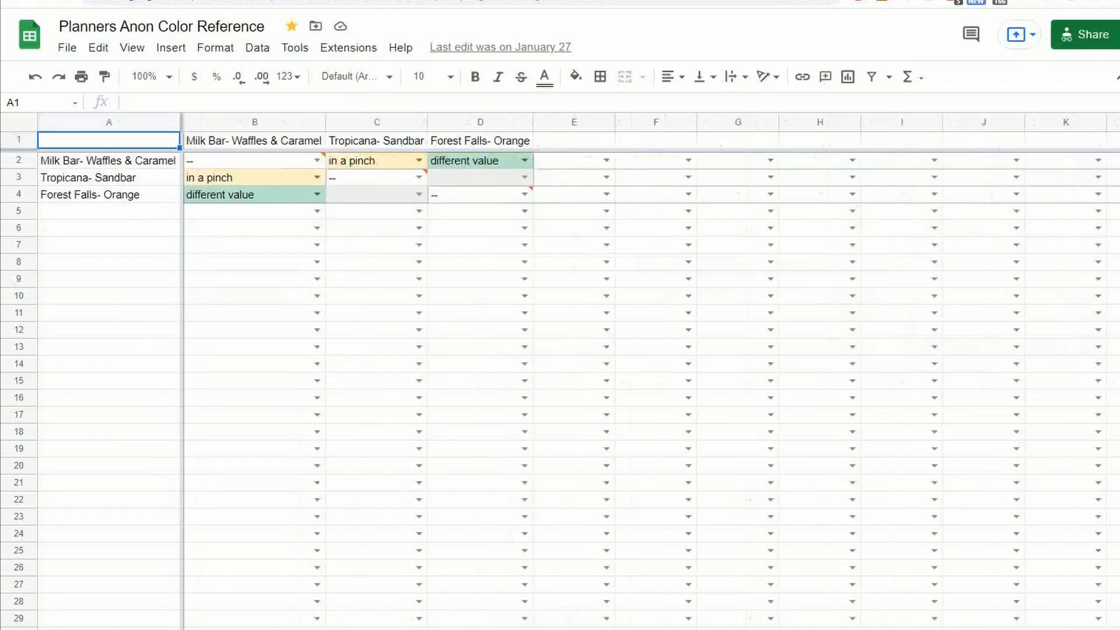
click(138, 629)
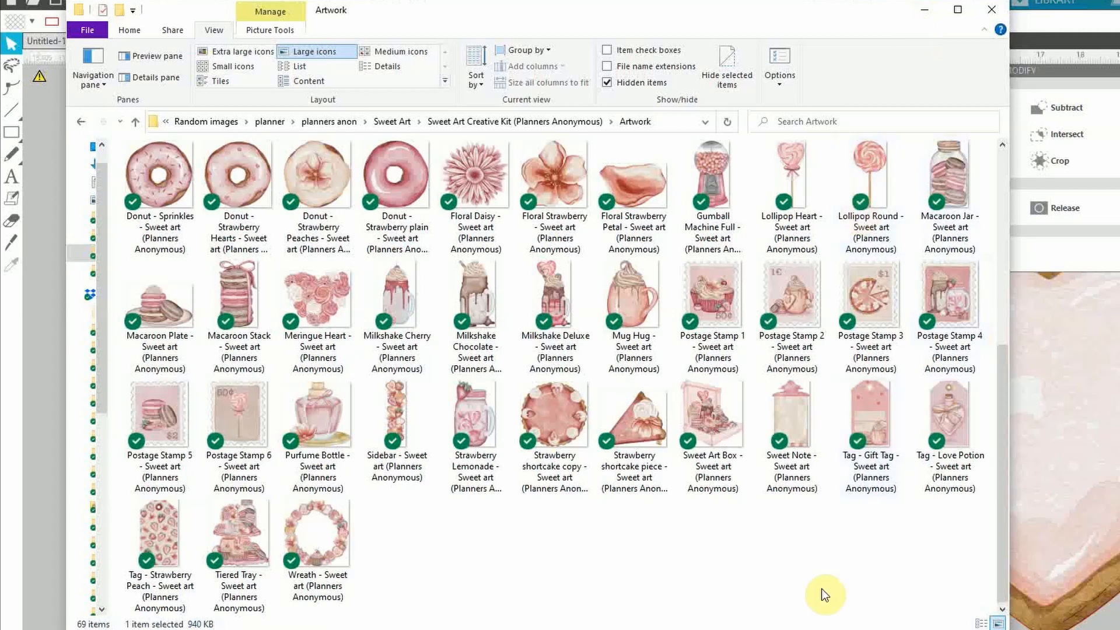
Add the Australiana heart and a short washi strip to the Silhouette canvas
click(776, 629)
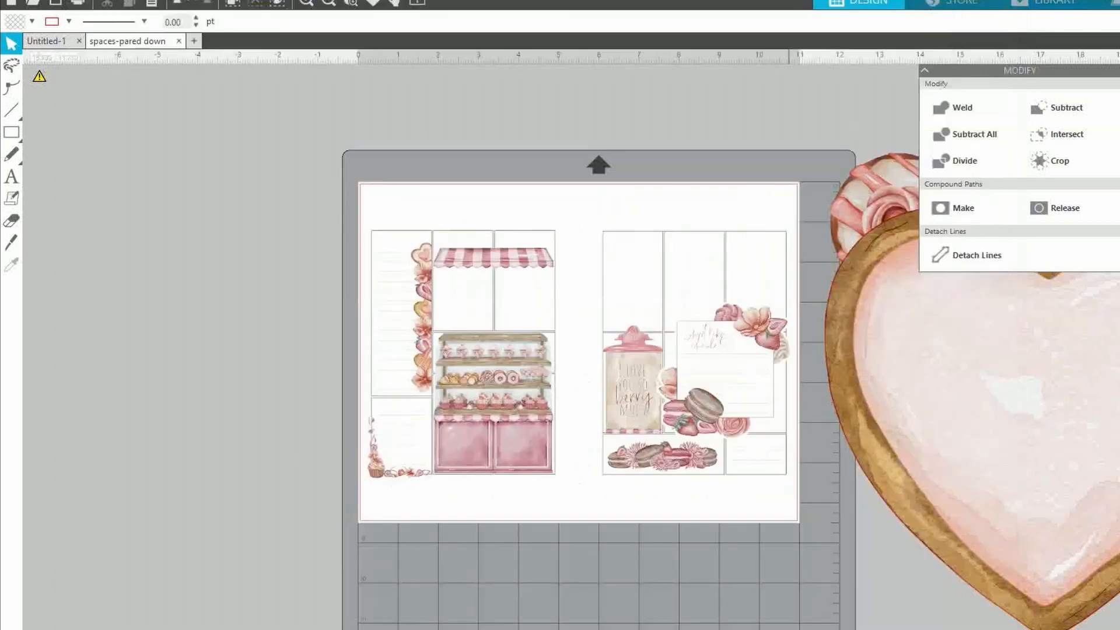
click(327, 7)
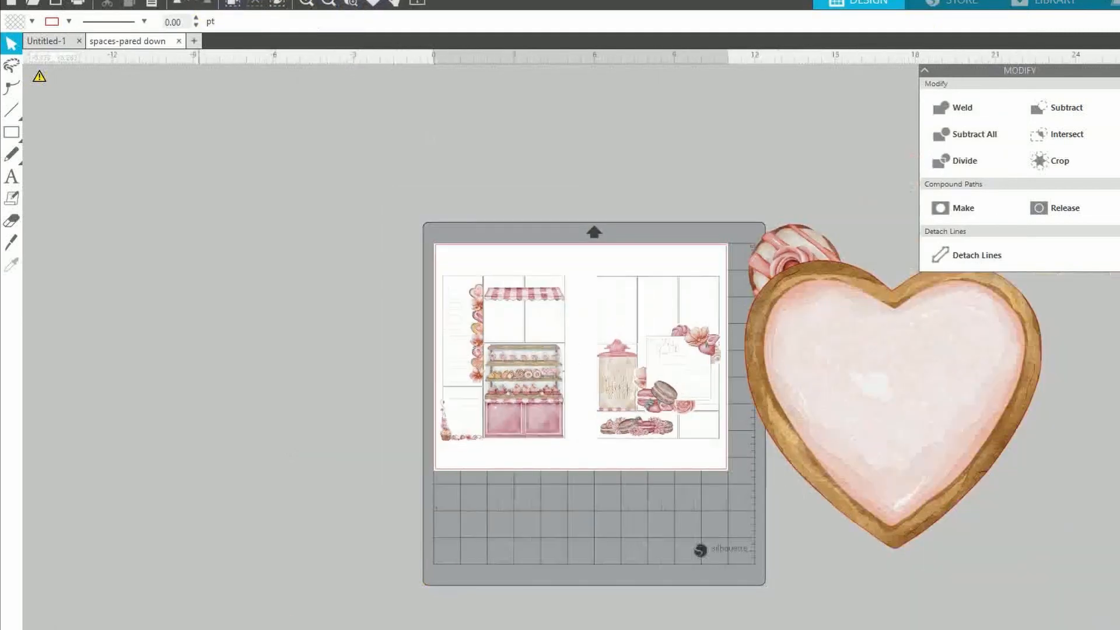
mouse_move(157, 629)
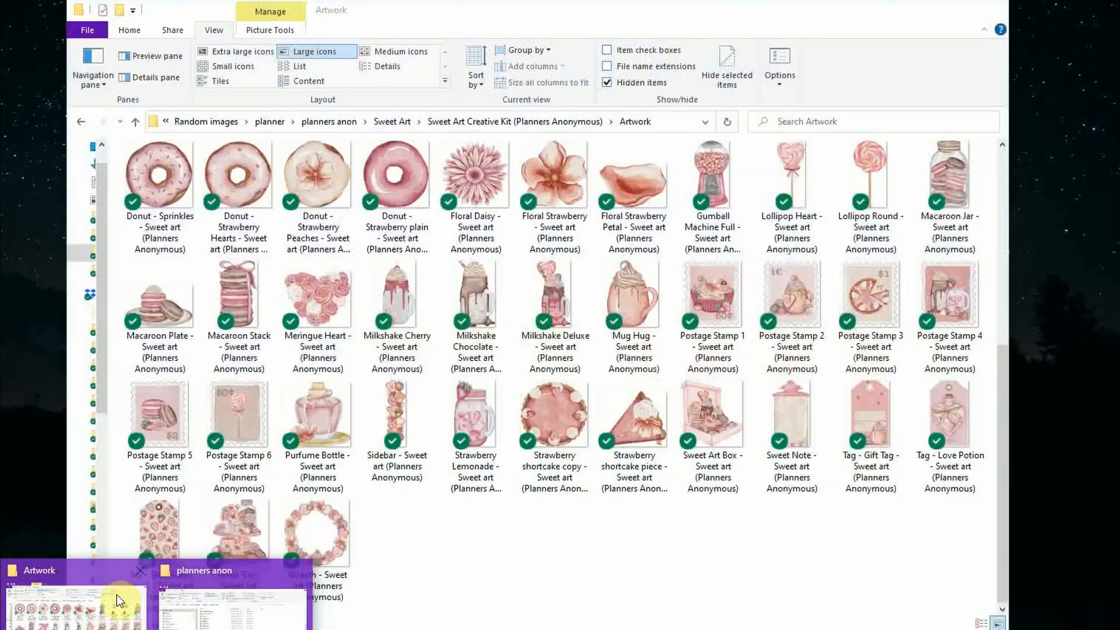
click(119, 601)
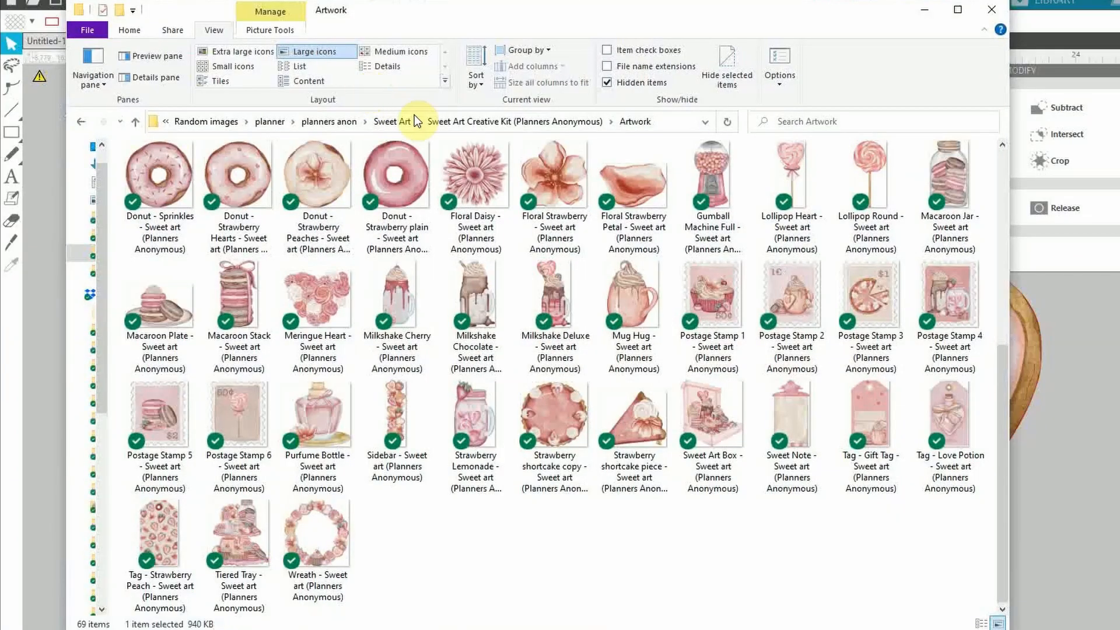
click(332, 126)
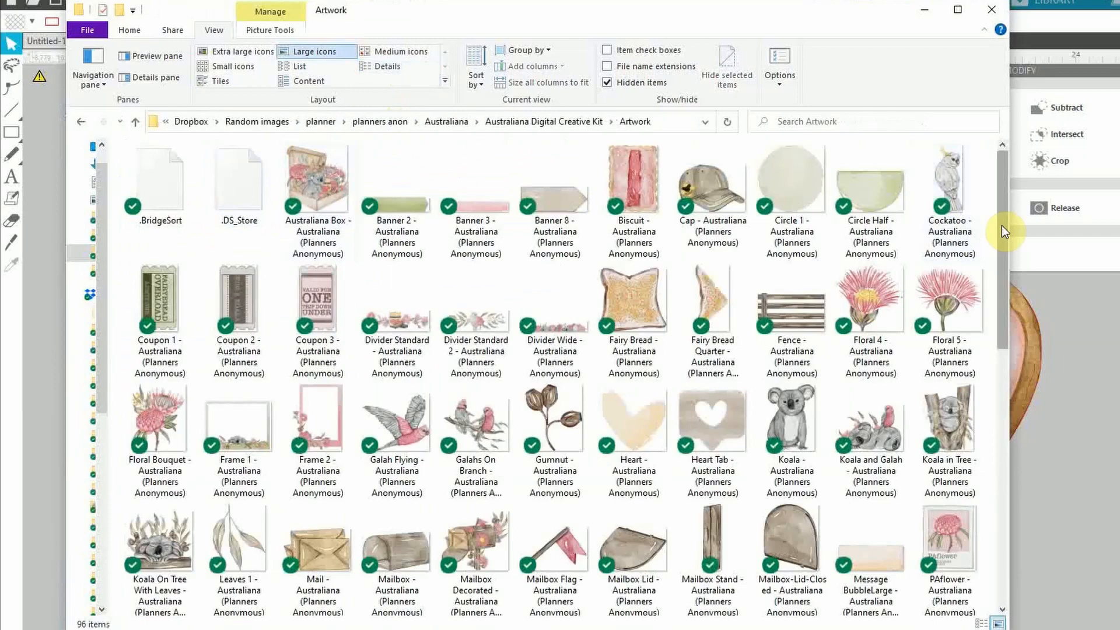
drag(1004, 231, 1004, 313)
drag(633, 228, 1059, 528)
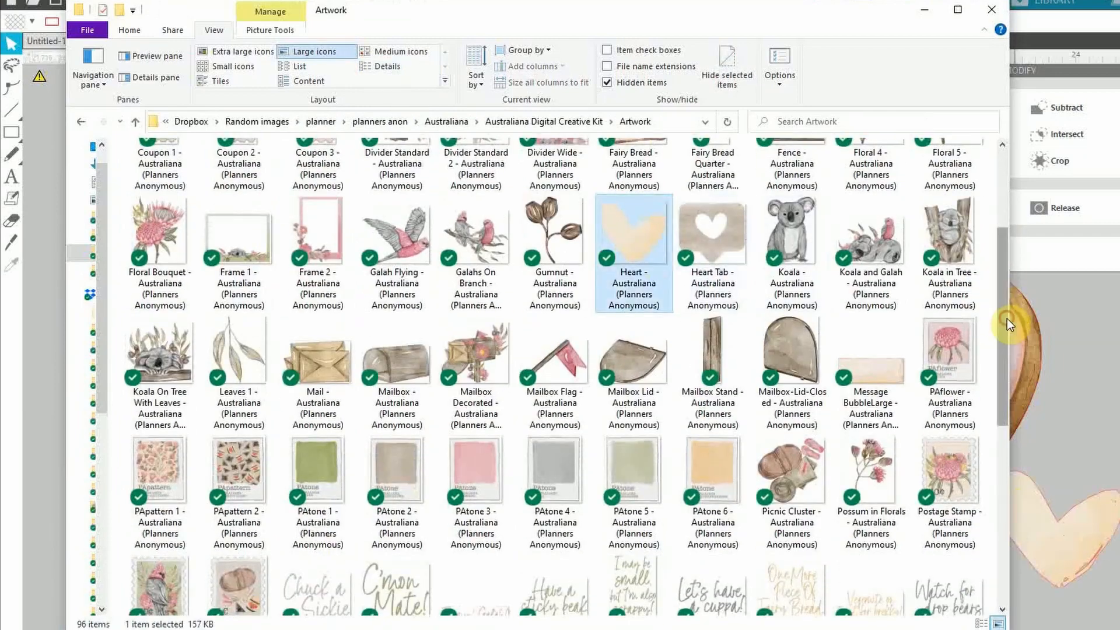
drag(1005, 319, 1004, 493)
drag(476, 556, 1027, 604)
click(1067, 350)
click(93, 615)
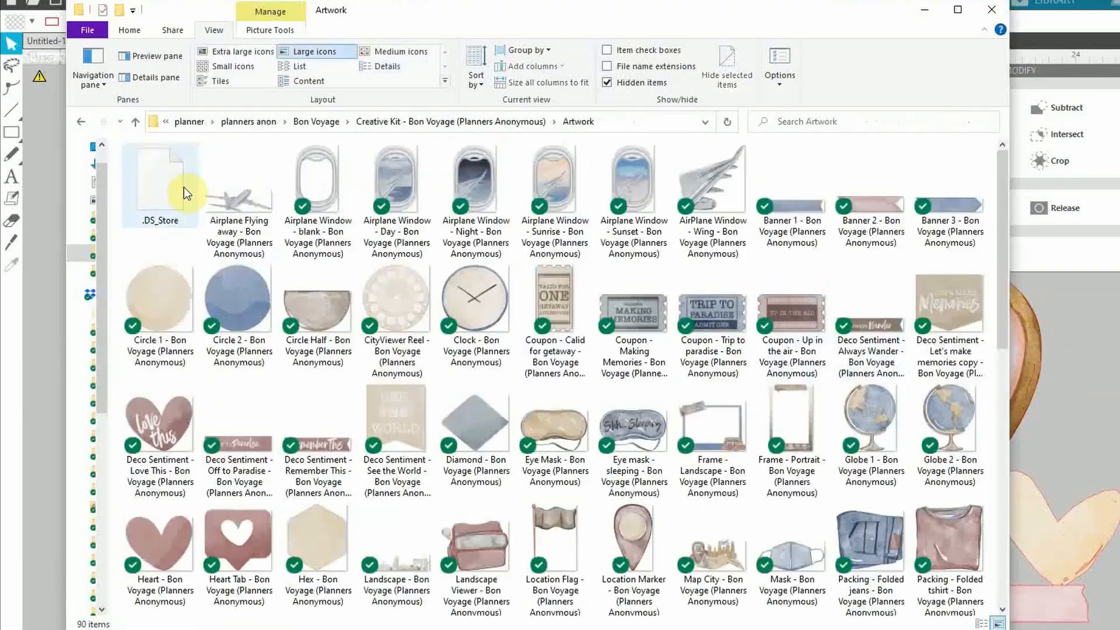
Browse the Christmas At Home and Go Wild SoCal Artwork folders, then pan the design view
scroll(167, 315, down, 5)
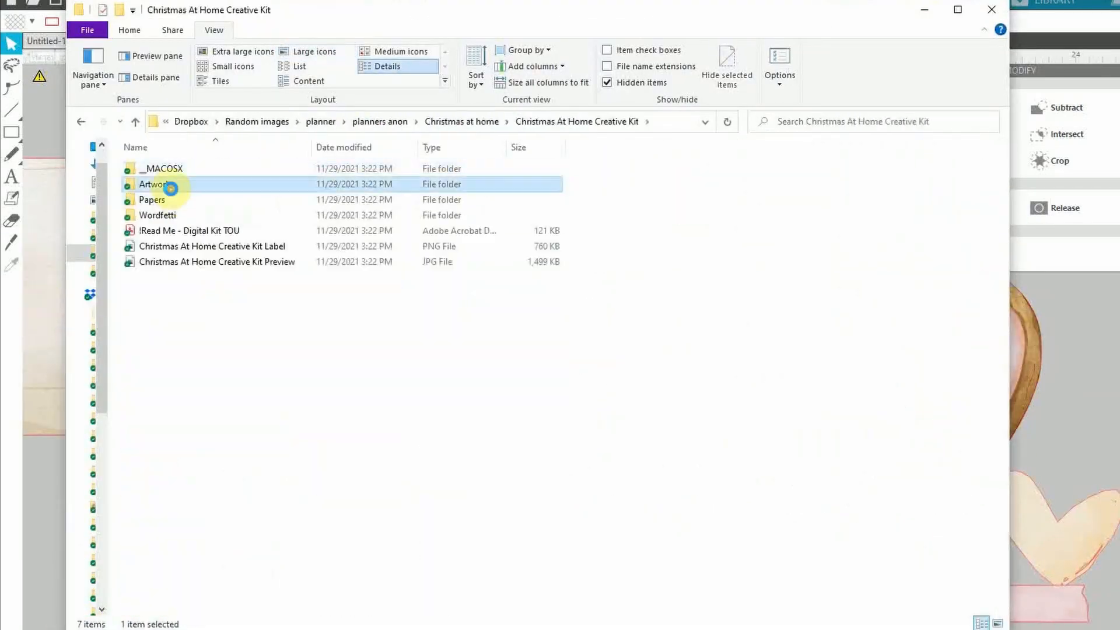
double_click(170, 185)
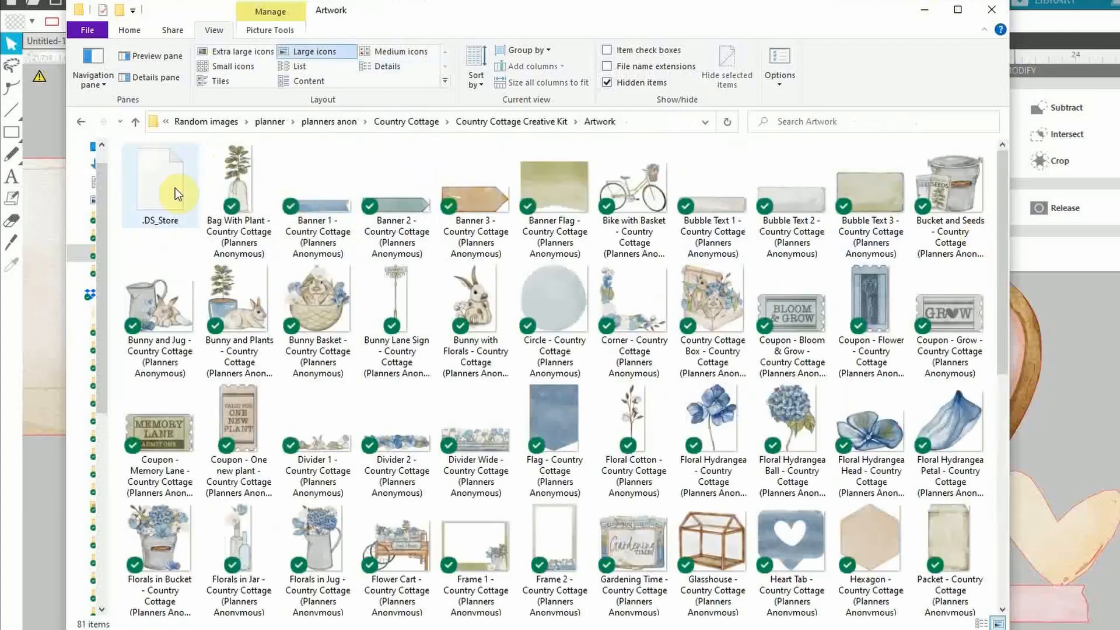
scroll(953, 420, down, 8)
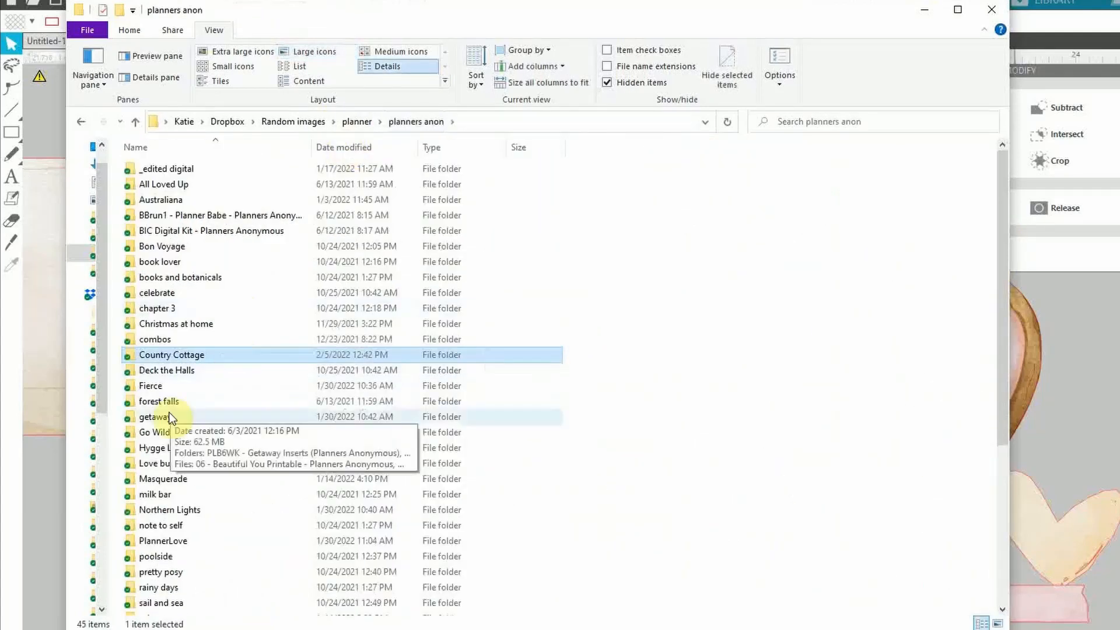
double_click(169, 411)
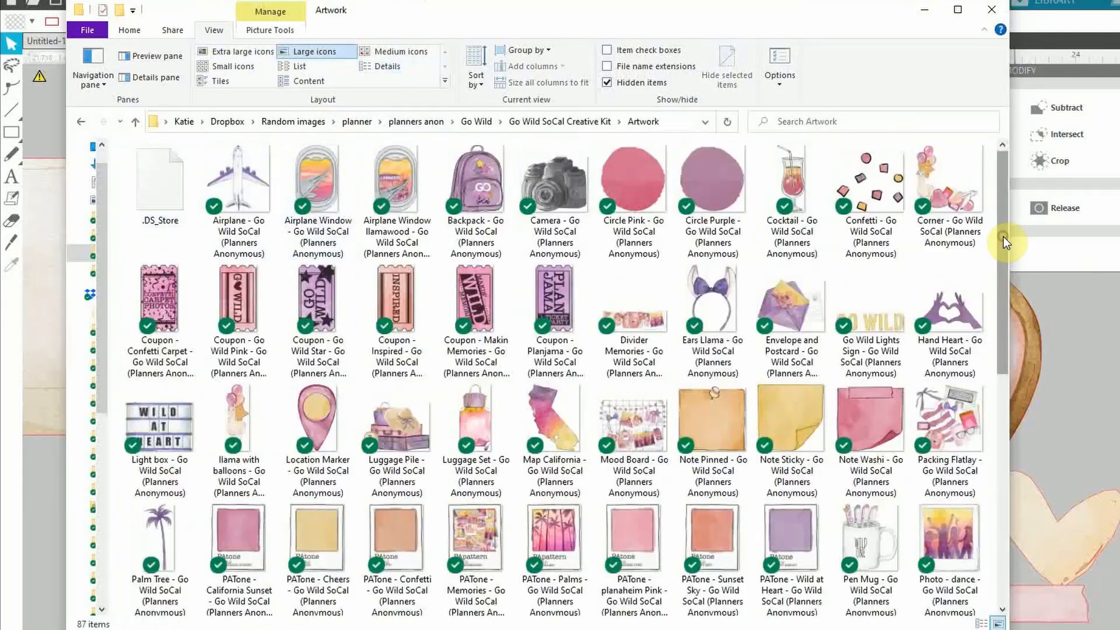
scroll(573, 267, down, 5)
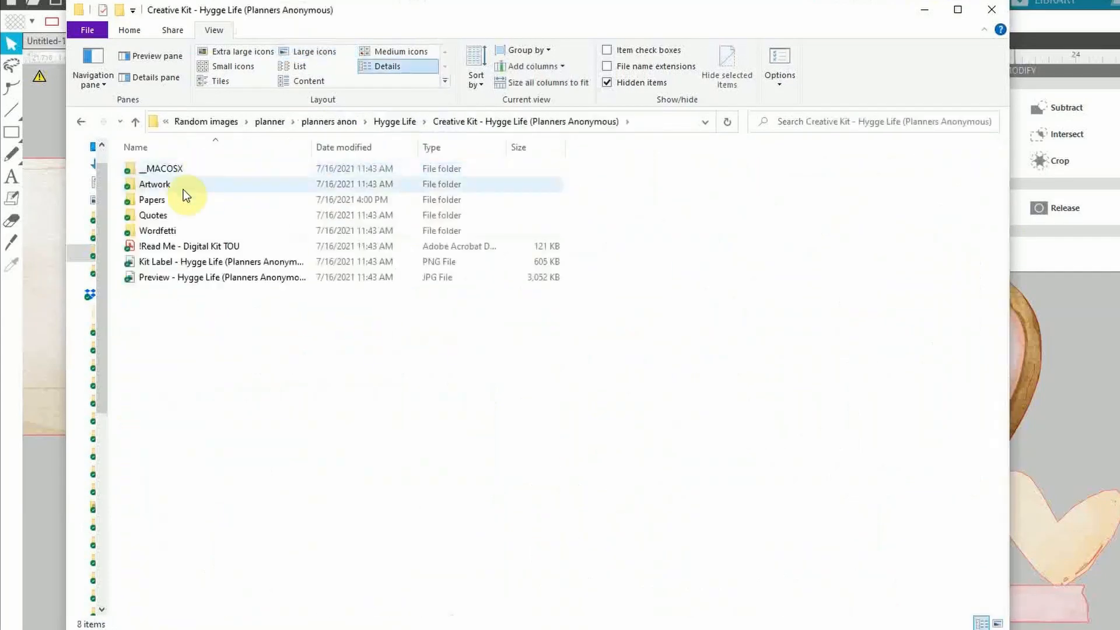
double_click(154, 184)
scroll(401, 297, down, 15)
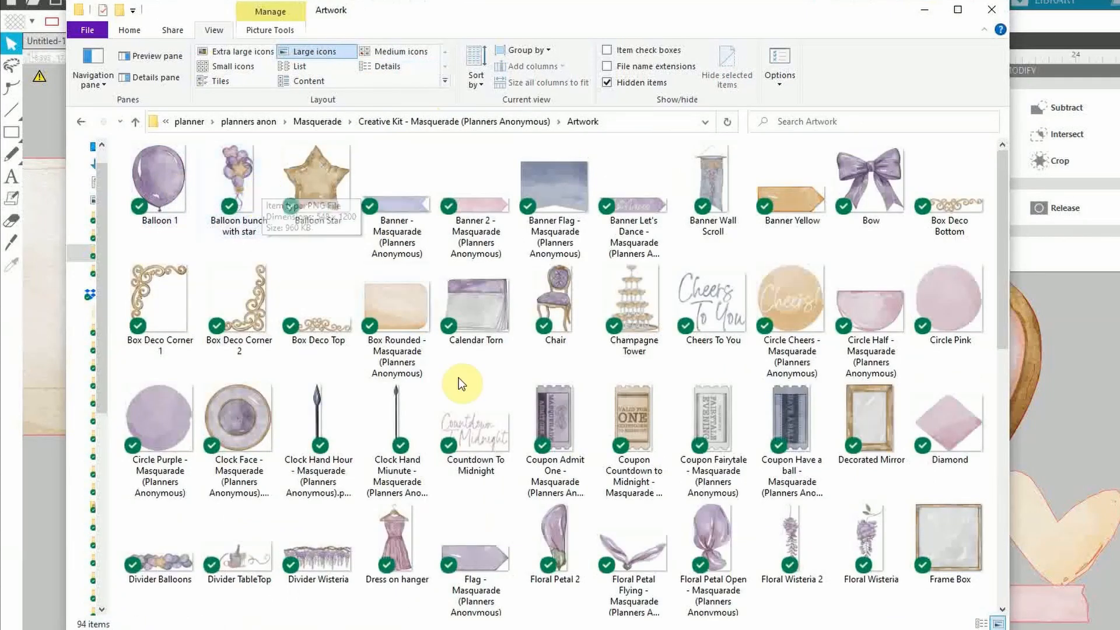
scroll(458, 377, down, 10)
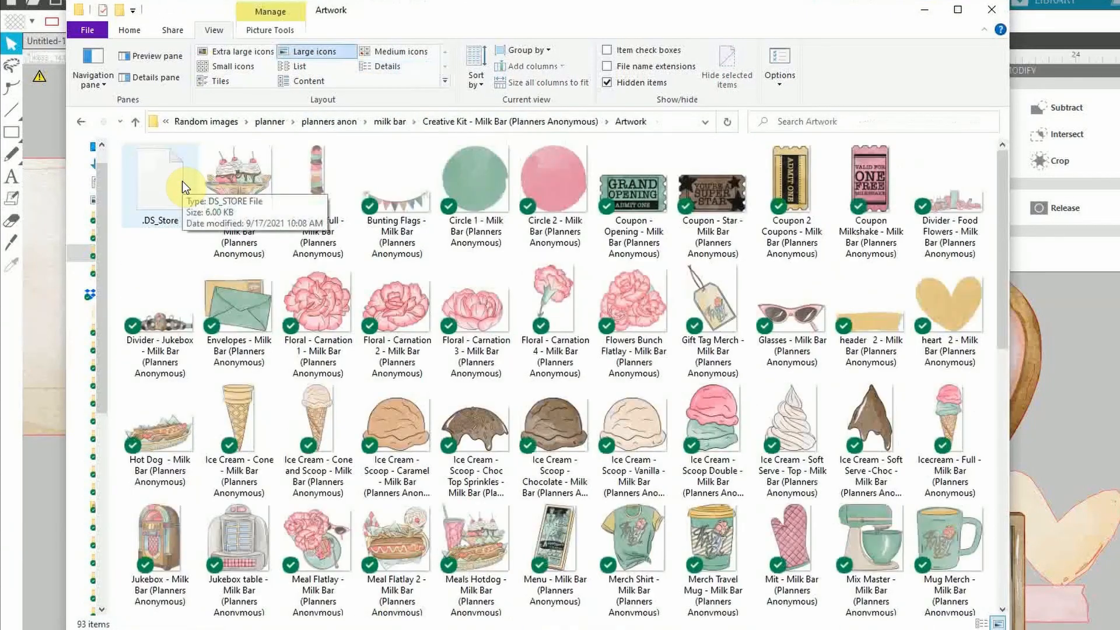
scroll(419, 383, down, 12)
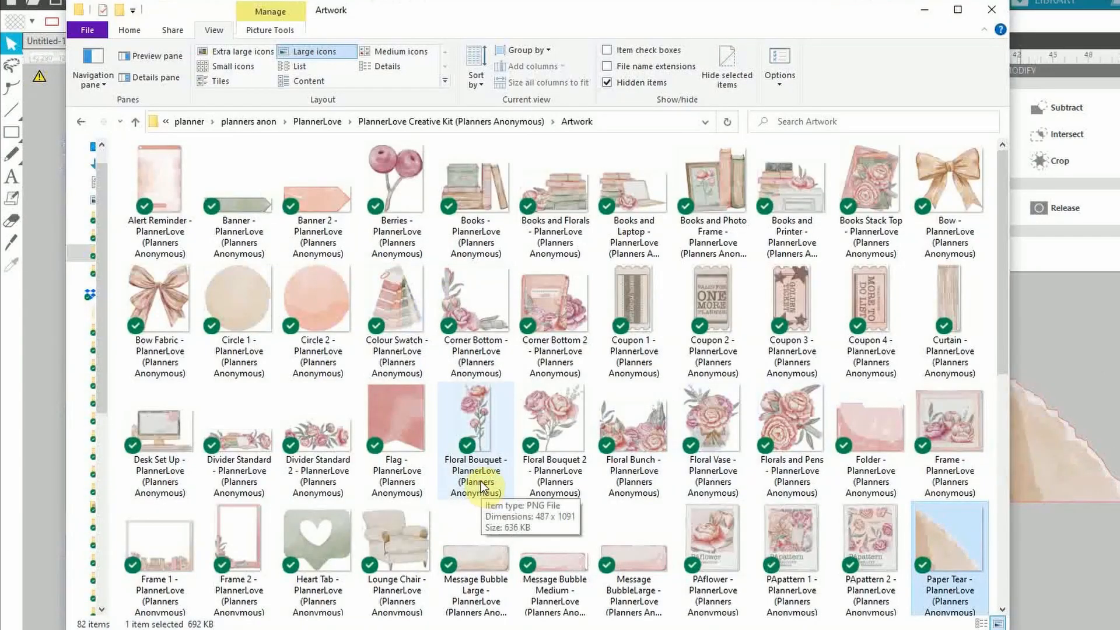
scroll(513, 438, down, 6)
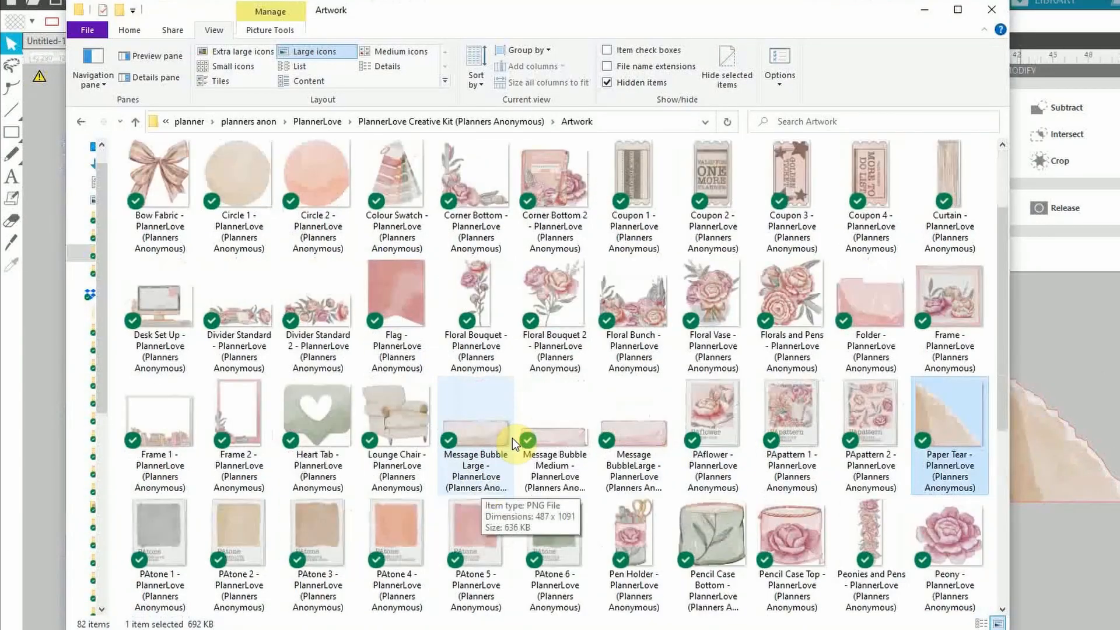
scroll(527, 275, up, 2)
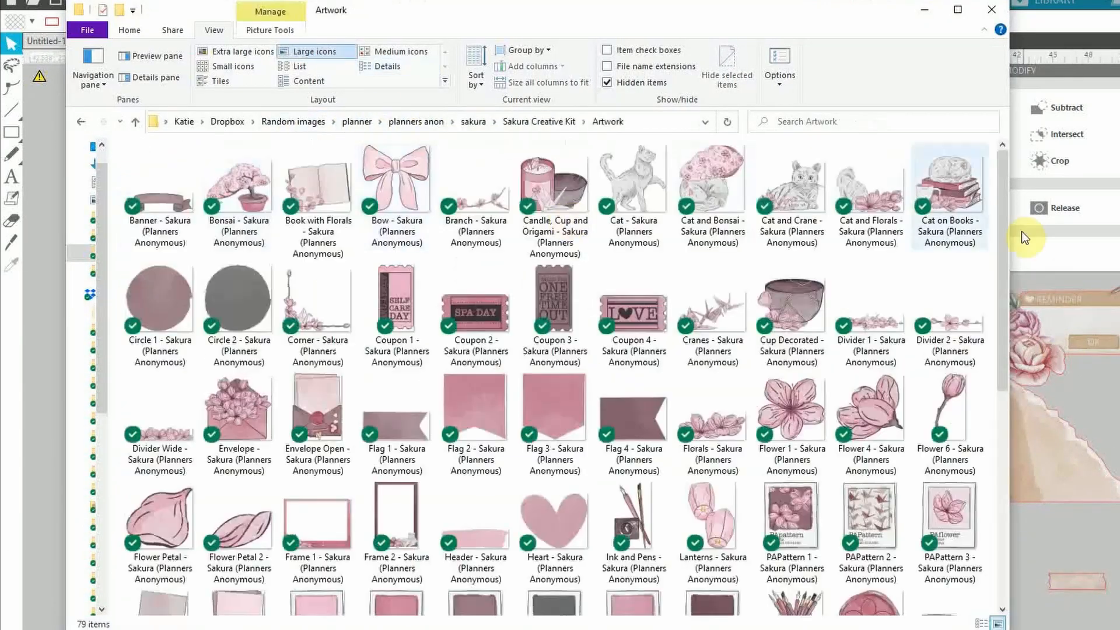
scroll(525, 374, down, 5)
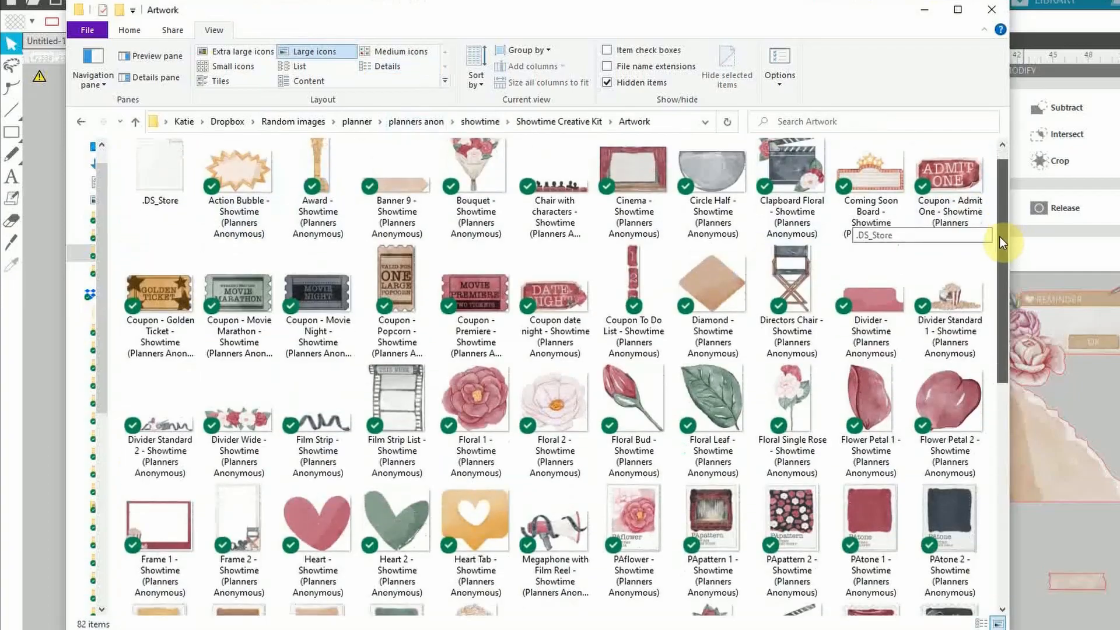
scroll(1000, 242, down, 8)
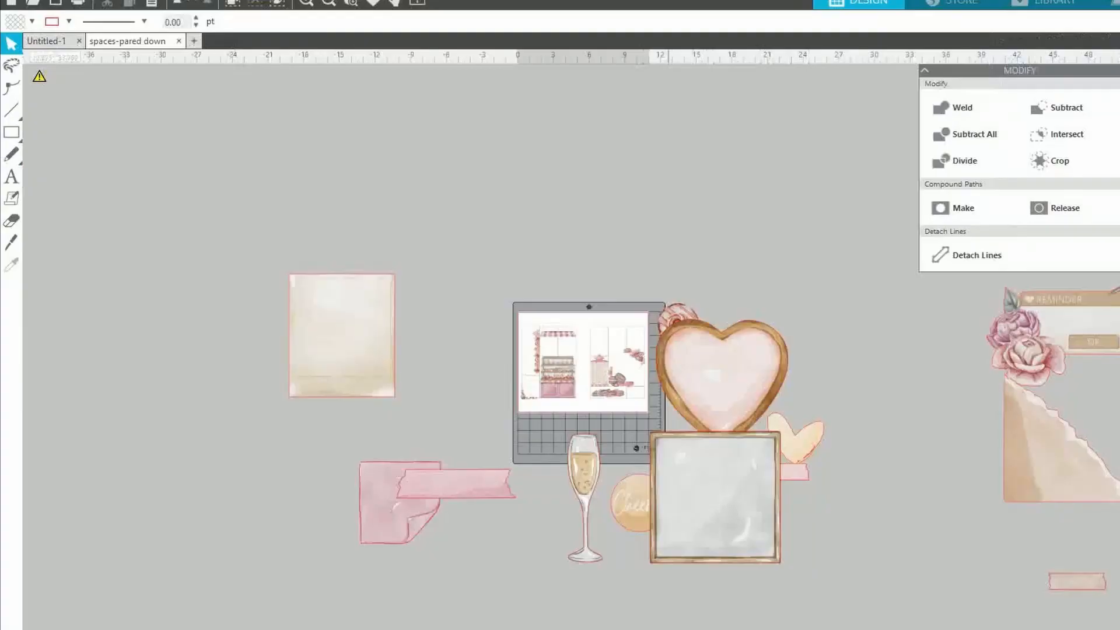
drag(669, 629, 729, 629)
Reposition the Reminder box, torn paper, pink tag and beige card, with pink tape above the pink note
drag(897, 390, 633, 236)
drag(933, 497, 785, 298)
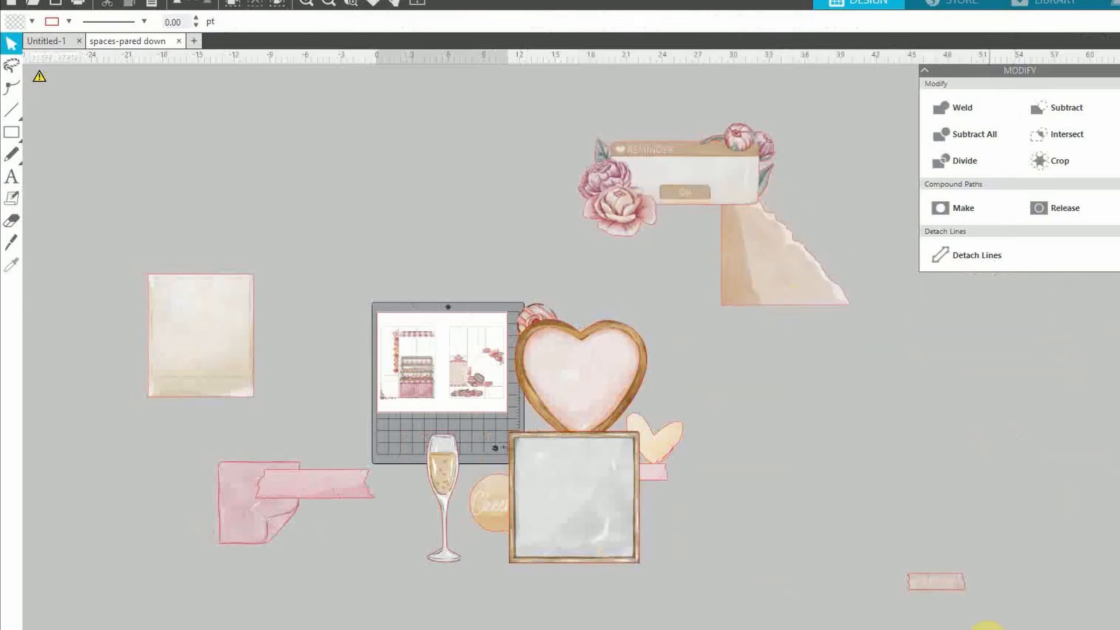
drag(953, 581, 824, 182)
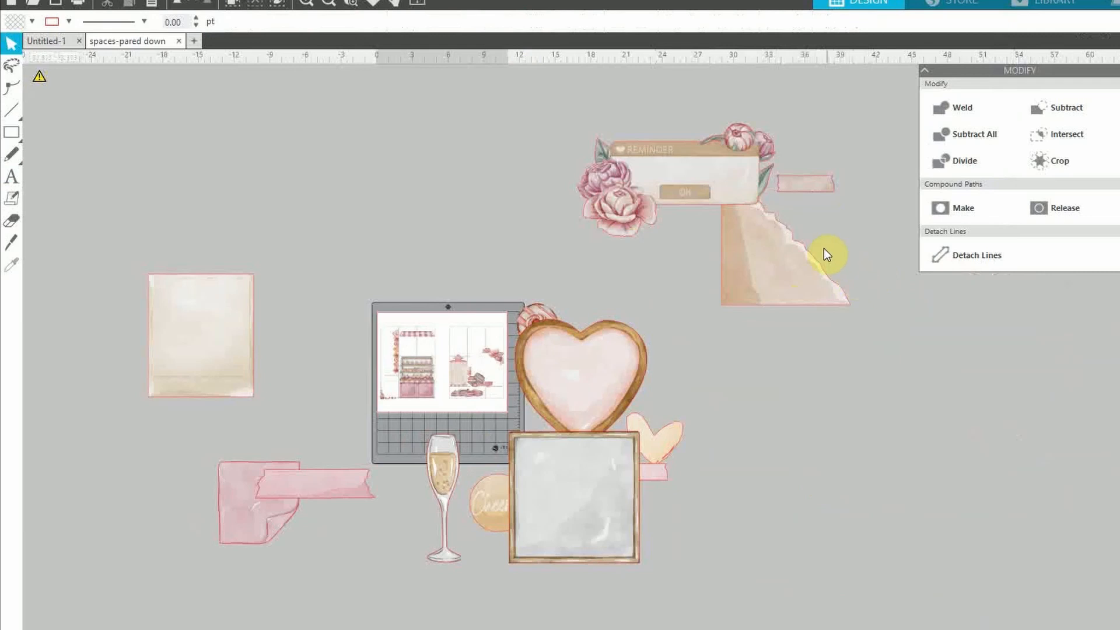
drag(192, 358, 338, 220)
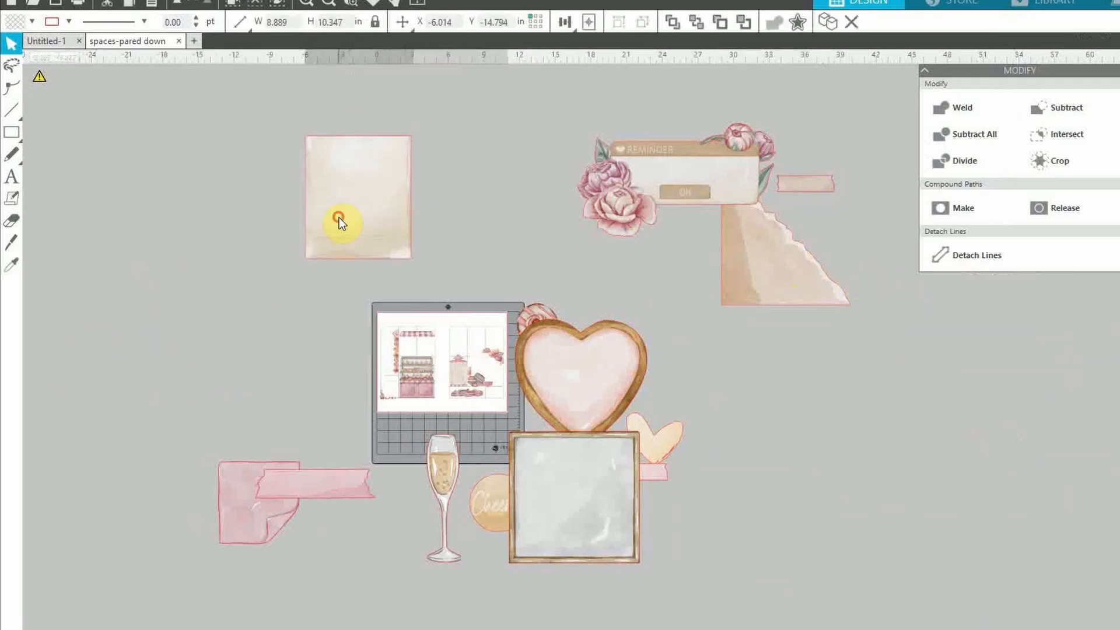
drag(283, 496, 213, 423)
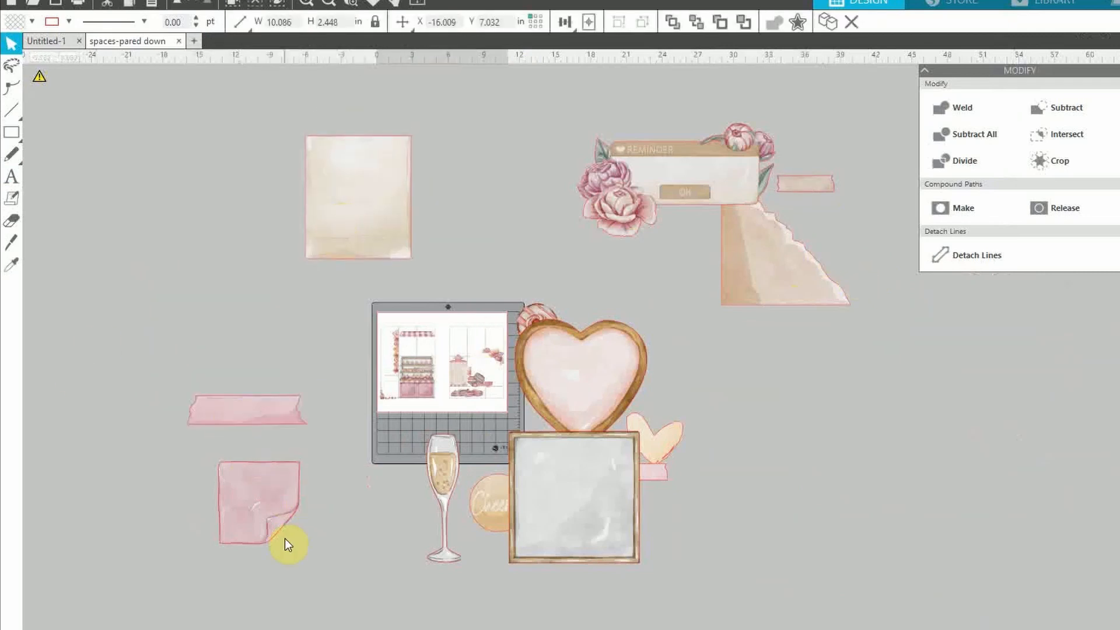
drag(285, 539, 264, 480)
drag(320, 553, 134, 352)
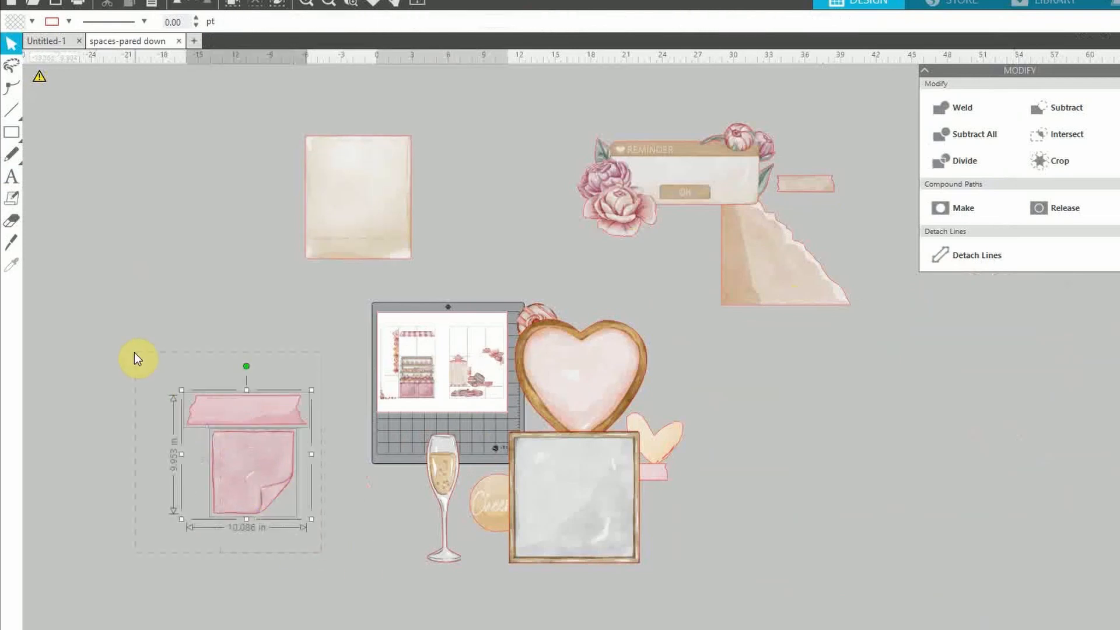
click(134, 352)
Lower the frames, champagne glass and Cheers circle, and set the tape beside the peach heart
drag(587, 607, 585, 578)
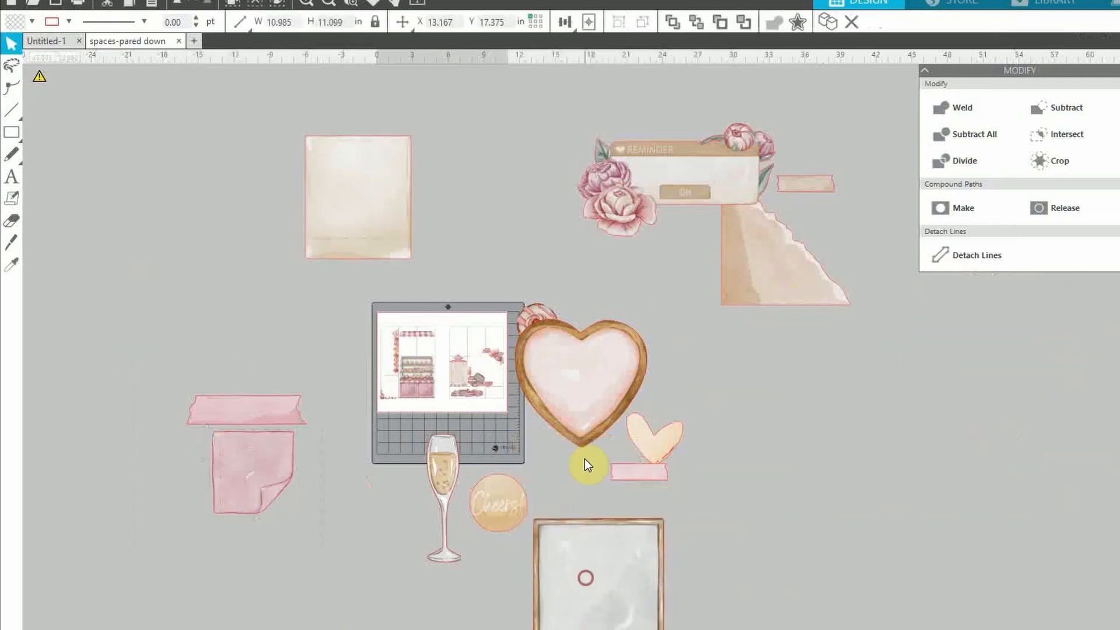
drag(572, 401, 604, 338)
drag(648, 475, 695, 513)
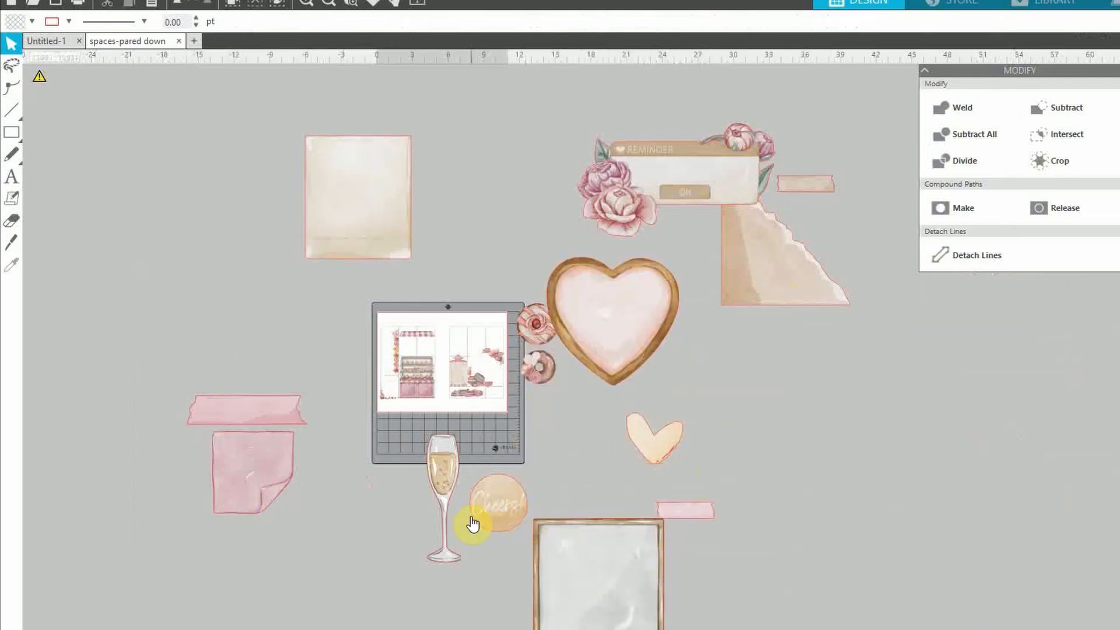
drag(445, 525, 448, 587)
drag(496, 513, 497, 590)
drag(658, 440, 611, 468)
click(682, 511)
drag(681, 511, 681, 417)
drag(667, 473, 710, 454)
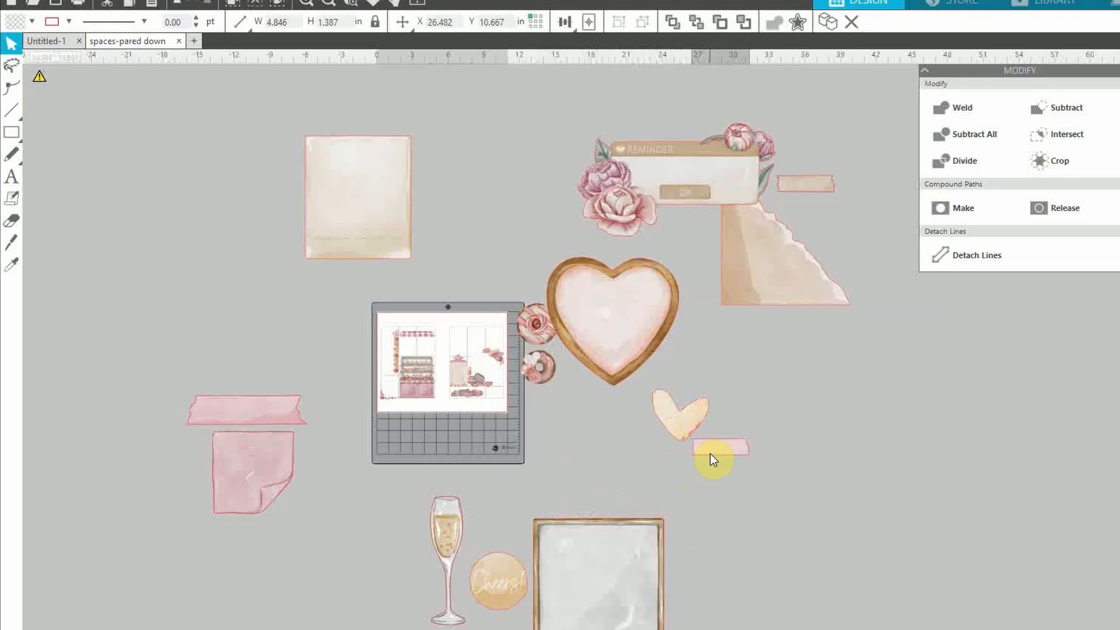
drag(784, 478, 677, 414)
drag(819, 610, 414, 562)
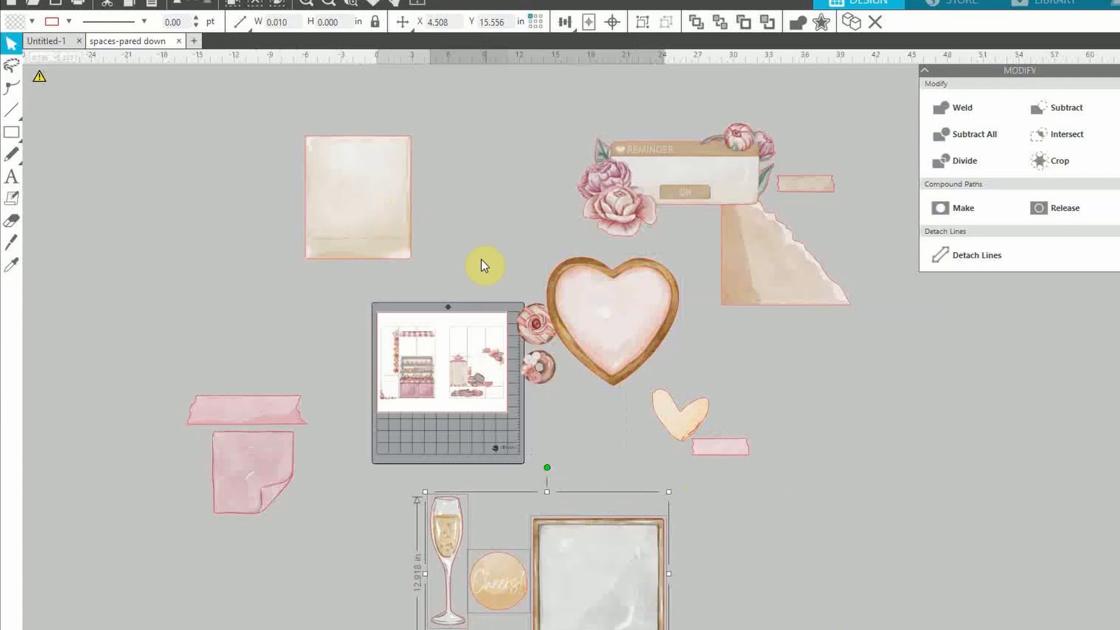
Move the beige card, square frame, Cheers circle and champagne glass to the right of the mat
click(773, 534)
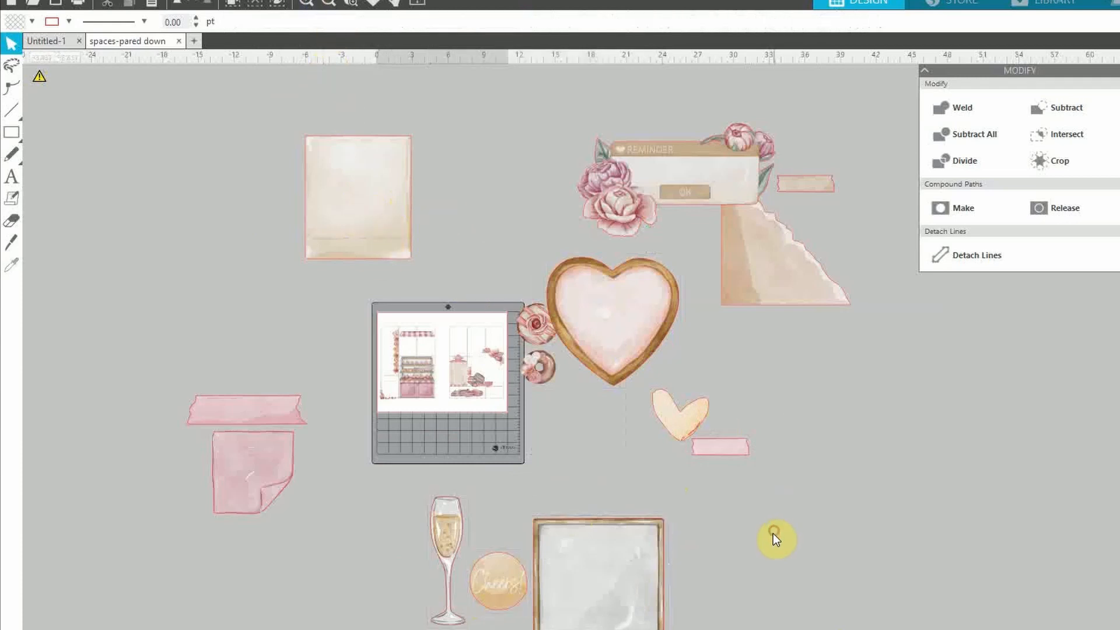
drag(362, 186, 861, 403)
click(598, 624)
drag(598, 624, 616, 533)
drag(500, 601, 789, 533)
drag(438, 583, 851, 577)
Move the pink tape-and-note group below the Cheers circle and place the square frame above the heart
drag(178, 327, 296, 526)
drag(239, 475, 763, 615)
drag(1015, 619, 544, 82)
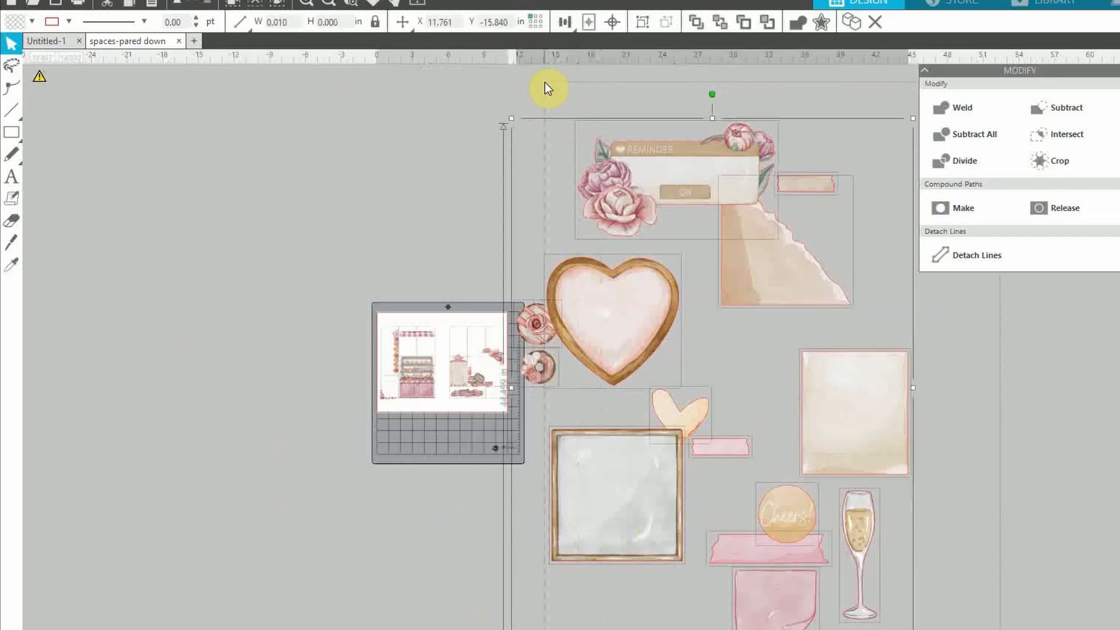
click(68, 22)
click(56, 46)
click(194, 372)
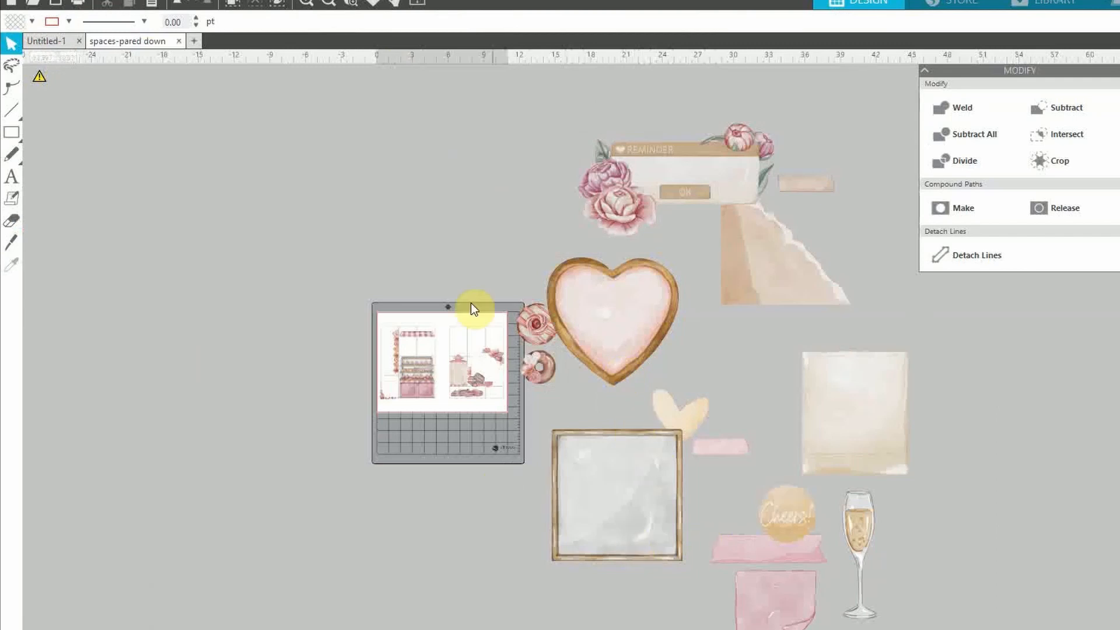
drag(629, 503, 488, 216)
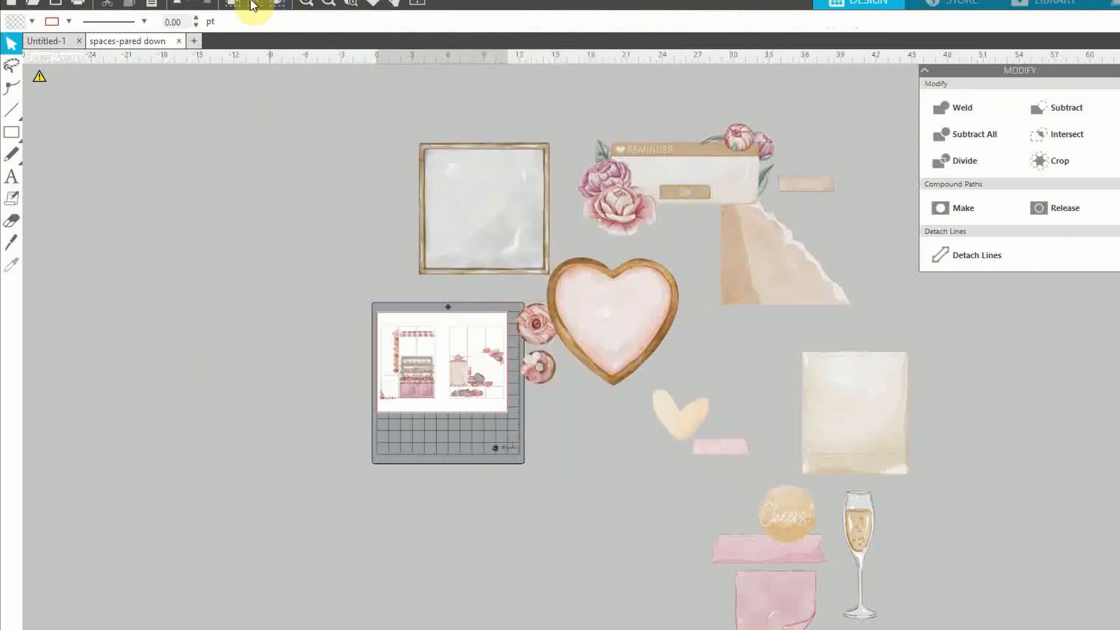
Move the glass below the donuts and the pink note under the heart, then bring the torn beige paper onto the page
click(313, 7)
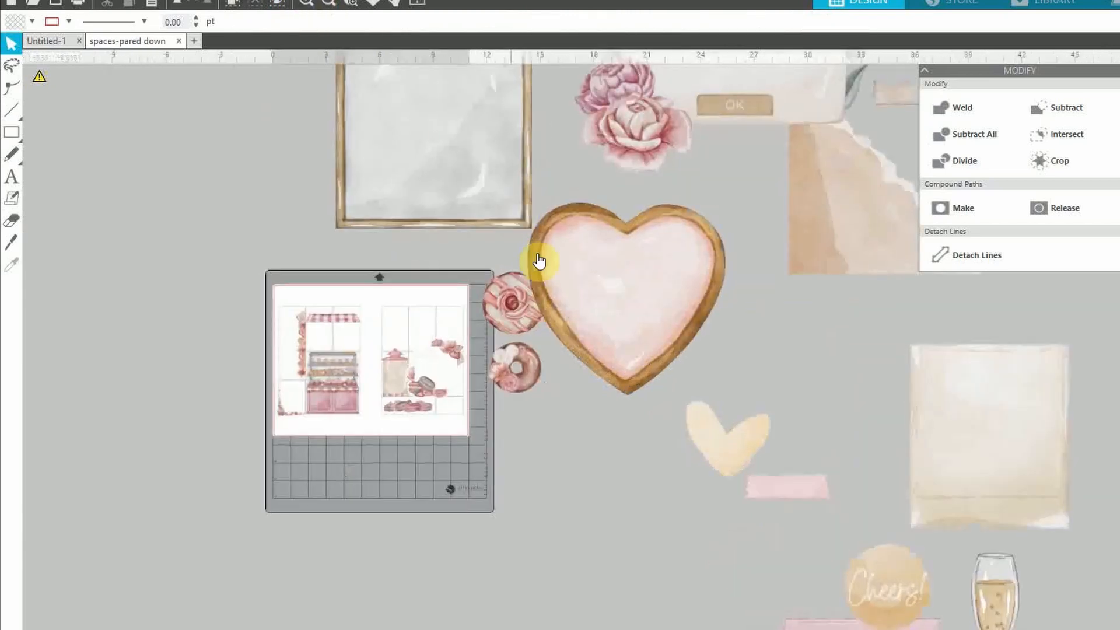
drag(991, 612, 553, 479)
drag(898, 629, 736, 538)
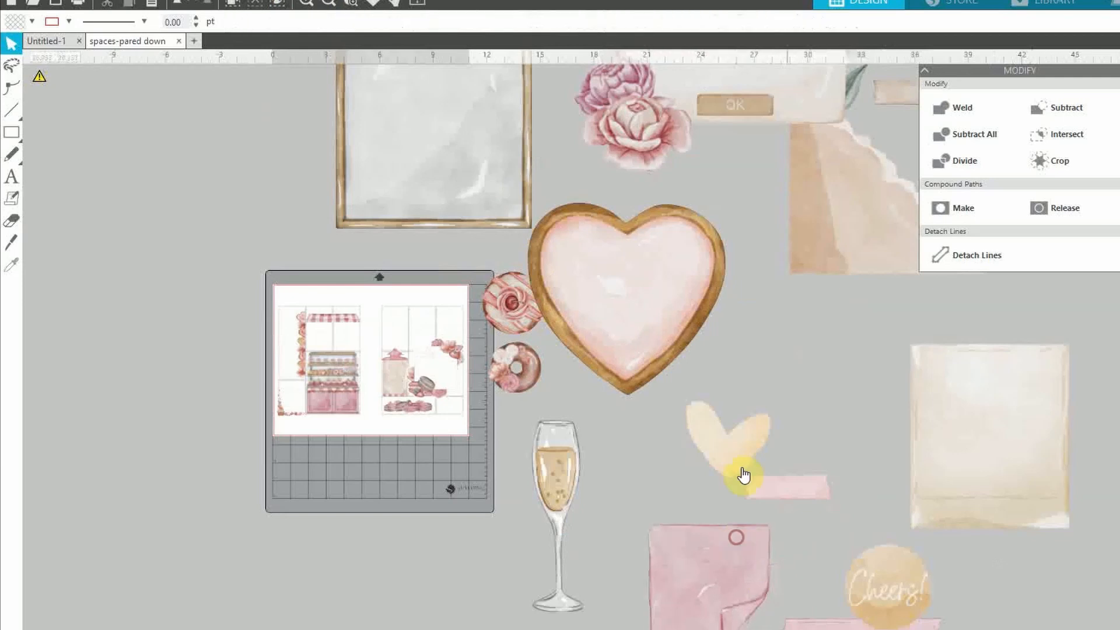
drag(822, 204, 217, 205)
click(308, 3)
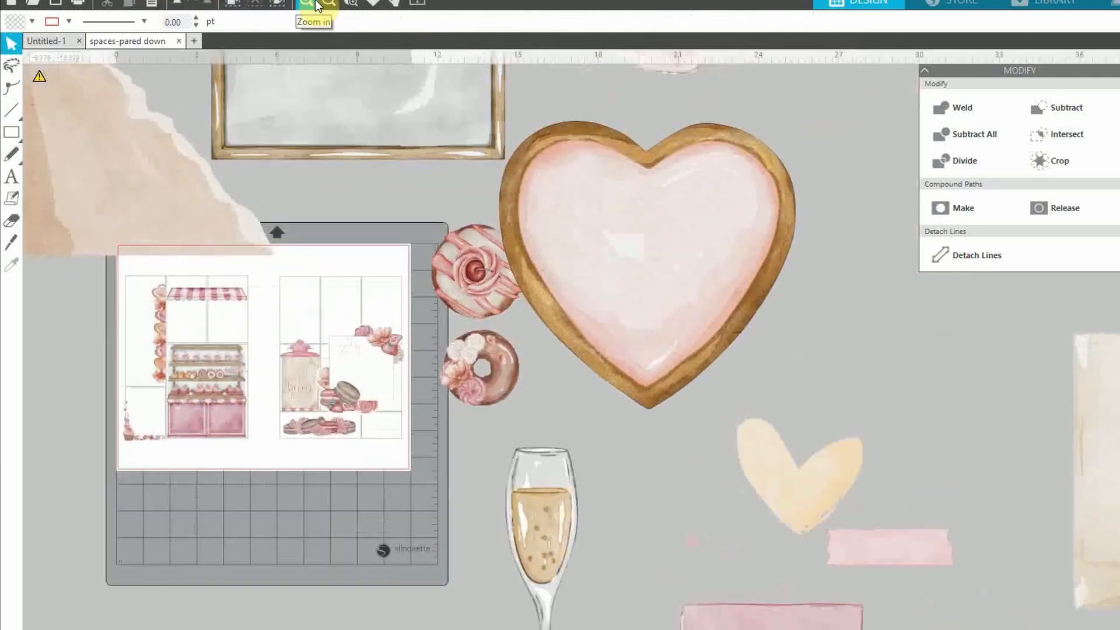
click(381, 386)
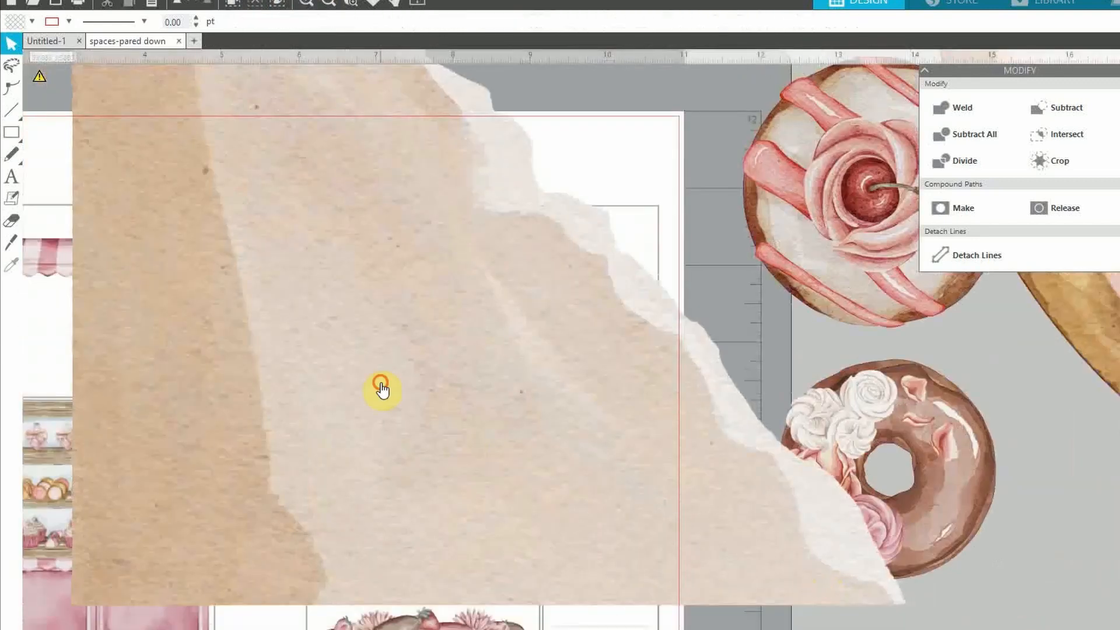
drag(320, 150, 386, 190)
Set the torn paper's width to 1.5 in, rotate it 180° and snap it into the top-right box
double_click(293, 22)
text(1.5)
key(Return)
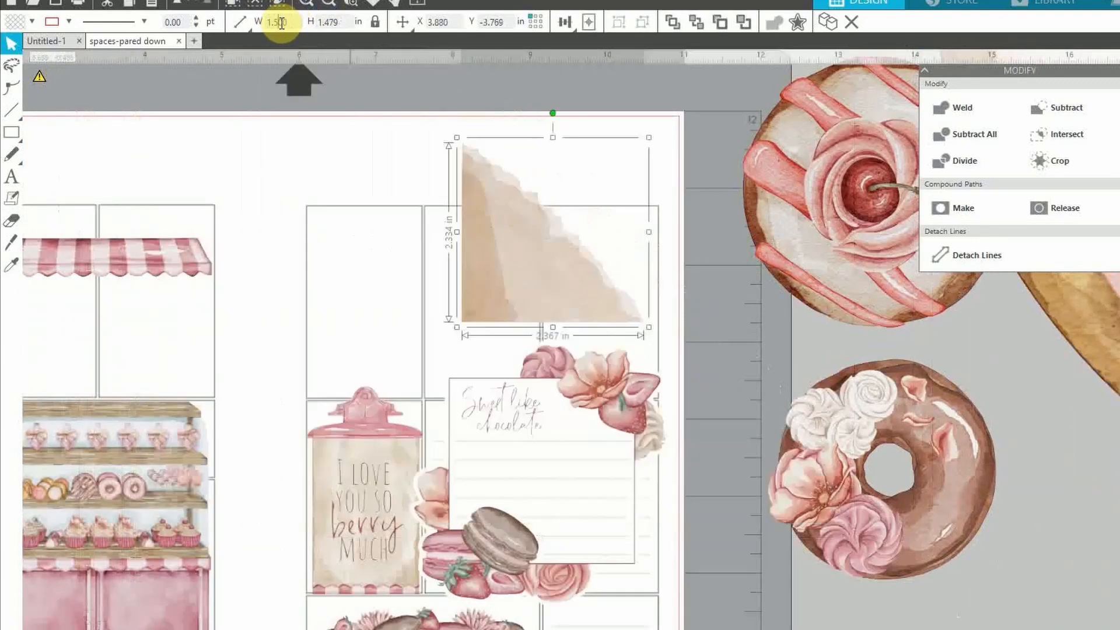
drag(553, 147, 553, 391)
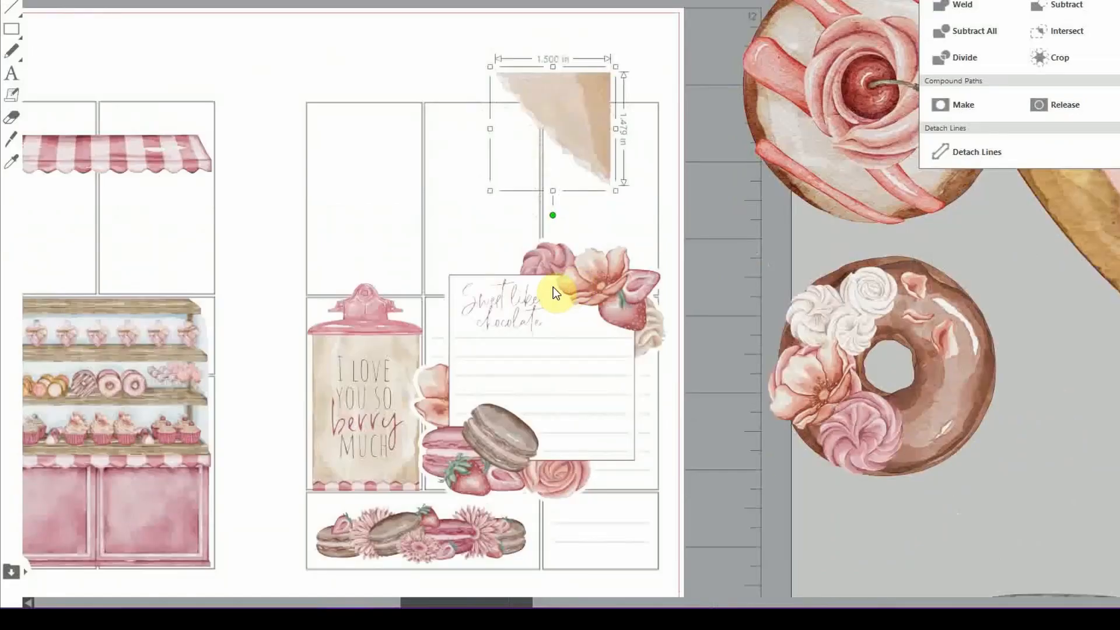
drag(591, 227, 635, 273)
drag(635, 169, 636, 156)
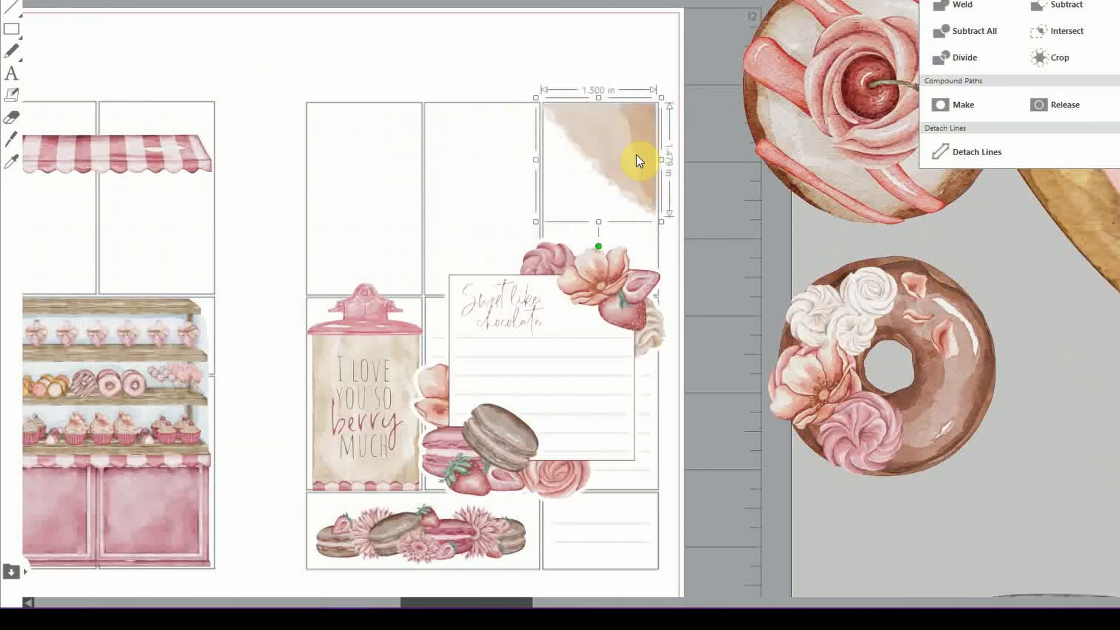
Resize the torn paper to 1.422 in wide and stretch it taller to fill the box
drag(533, 223, 544, 223)
drag(623, 133, 636, 169)
click(631, 169)
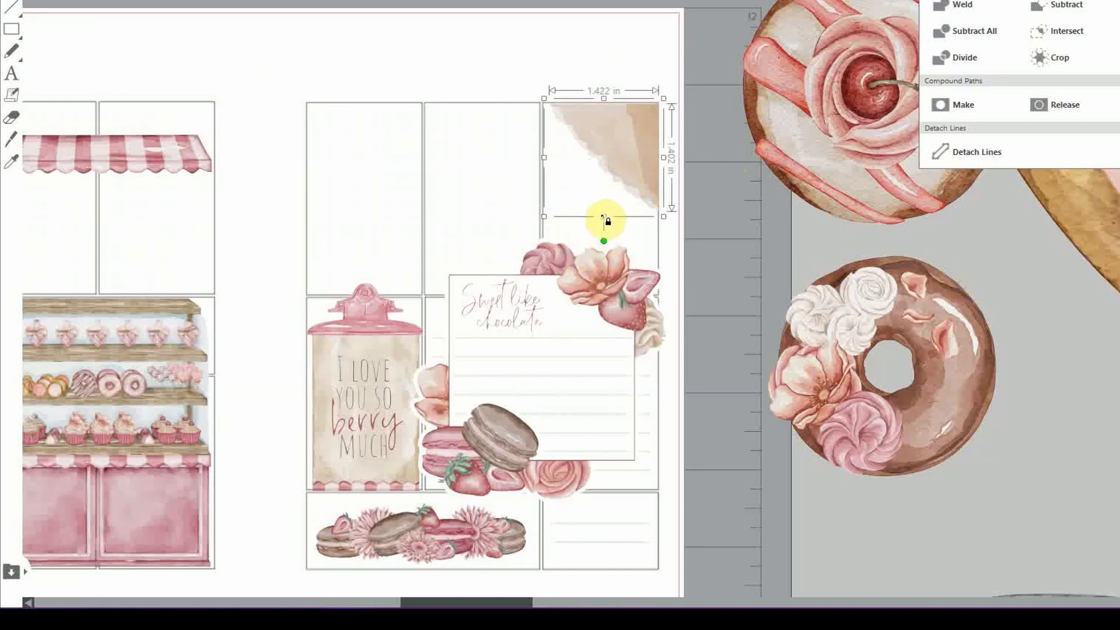
drag(604, 217, 601, 250)
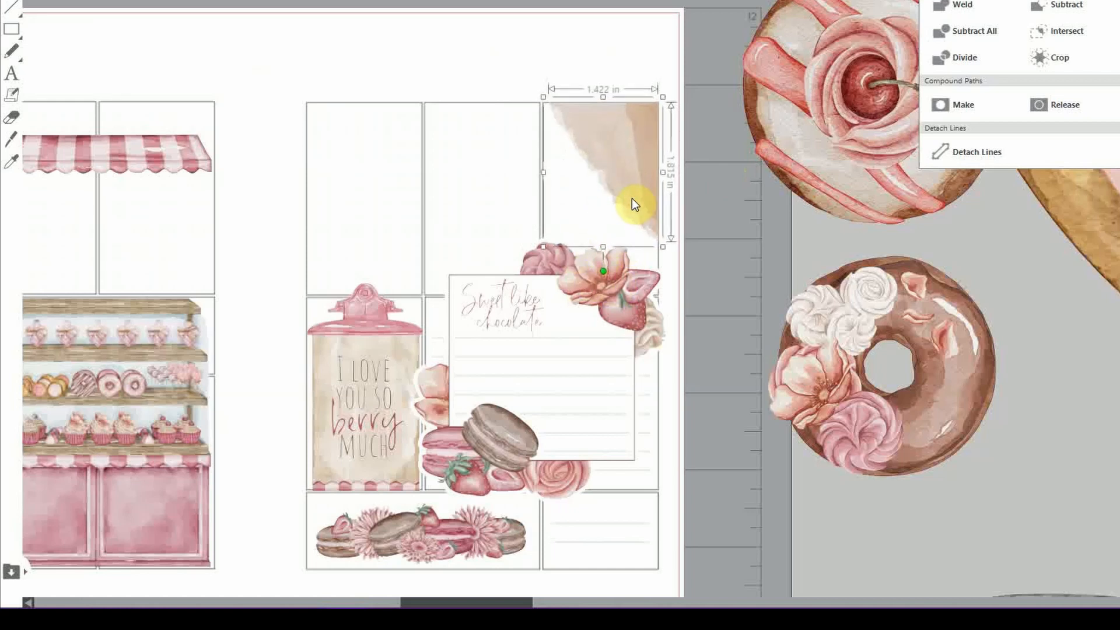
click(723, 207)
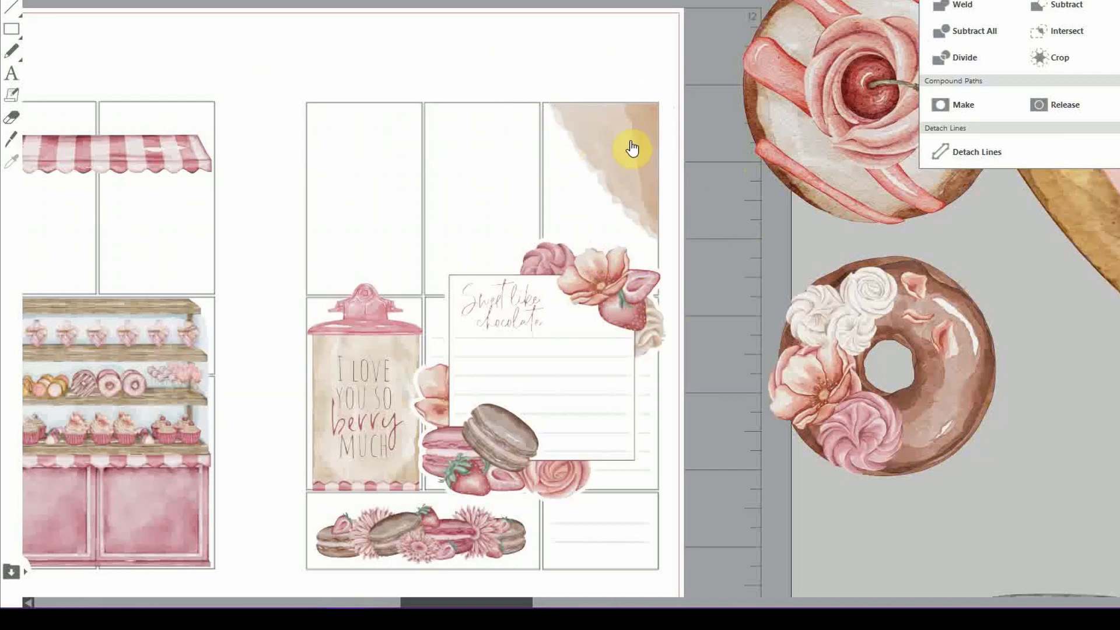
scroll(625, 184, down, 1)
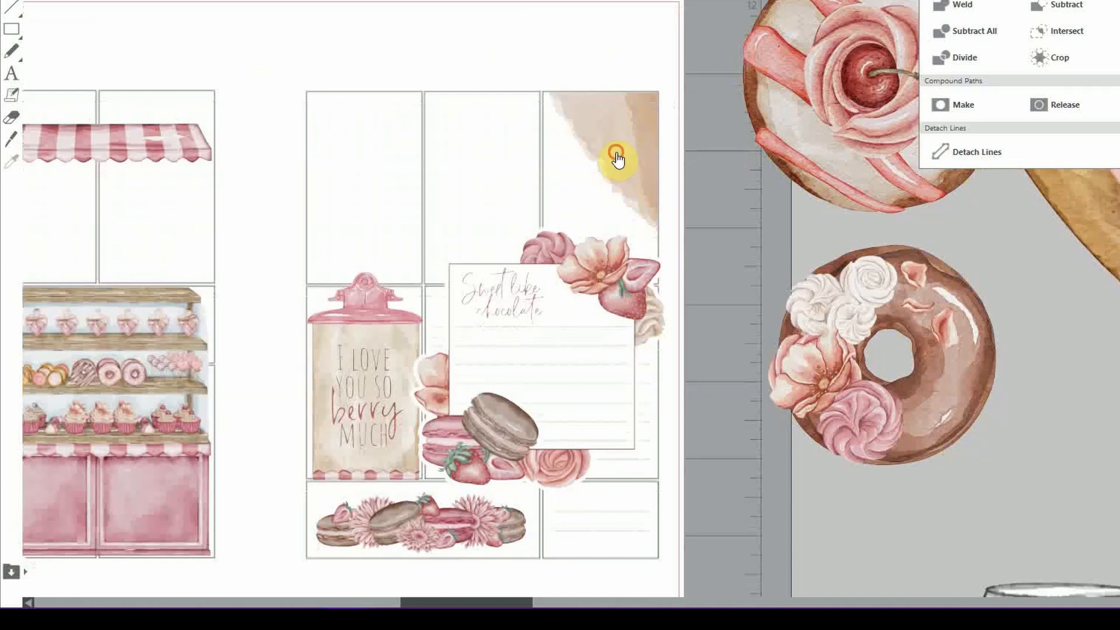
Tilt the torn beige paper and fit it into the right page's bottom-left box as a backing
click(617, 156)
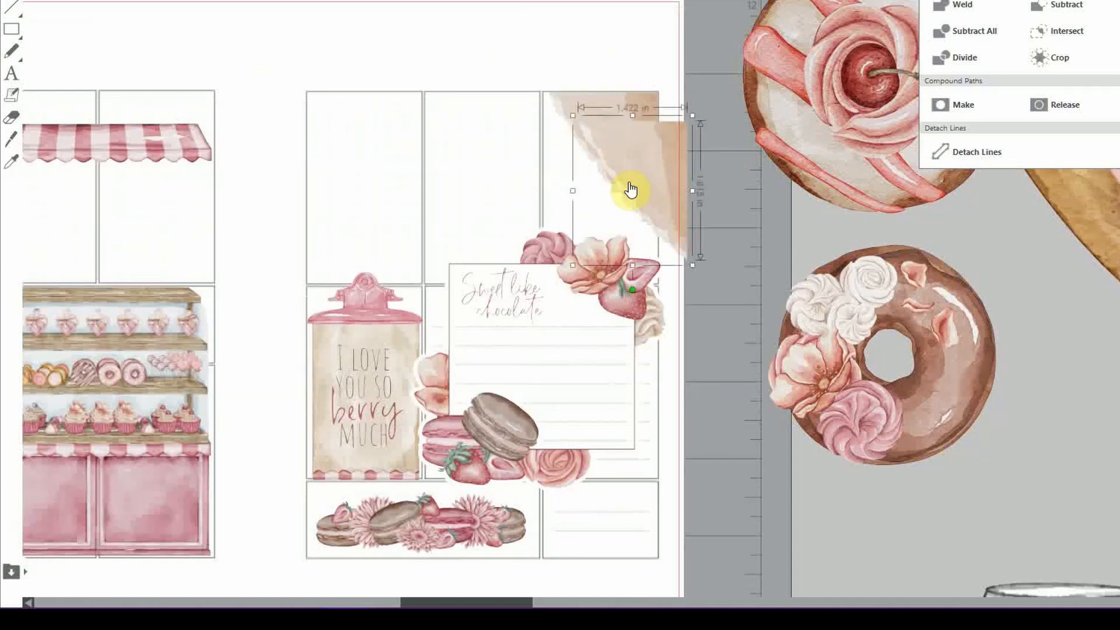
drag(633, 187, 320, 320)
right_click(324, 317)
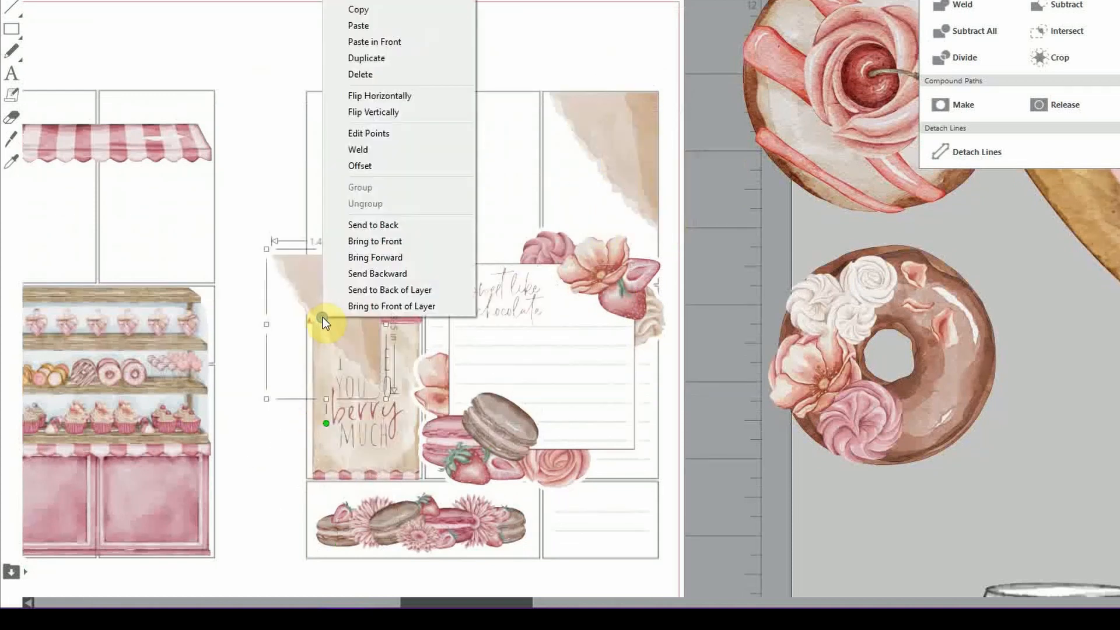
click(327, 425)
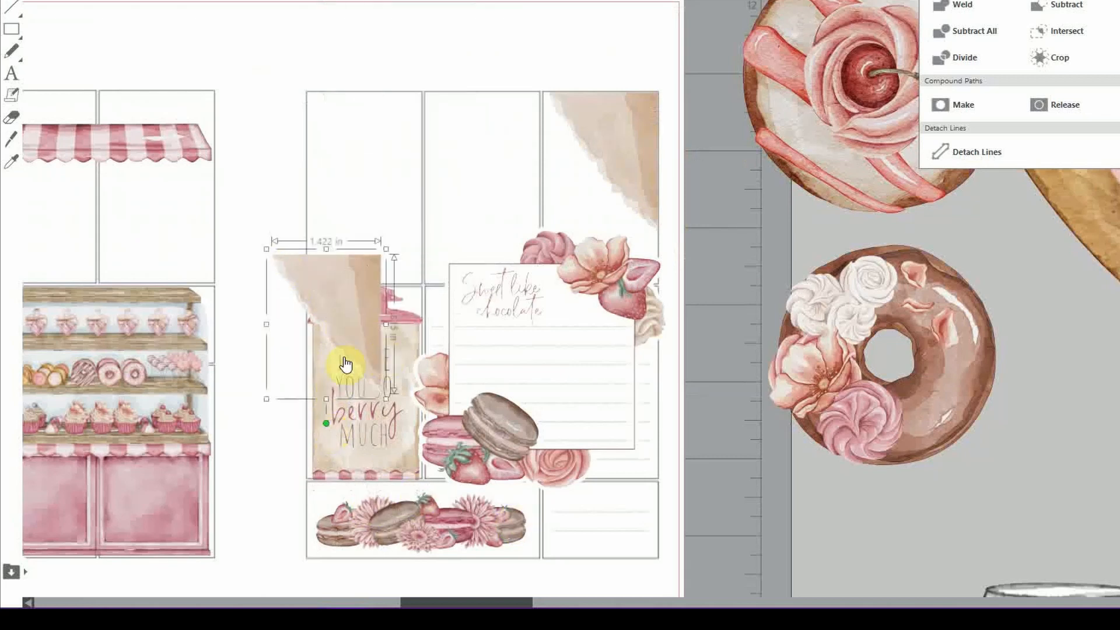
drag(328, 425, 223, 330)
drag(367, 339, 467, 533)
drag(461, 441, 468, 476)
drag(502, 524, 511, 526)
Bring the macaron strip in front of the backing, stretch the backing further left and nudge the strip right
right_click(359, 523)
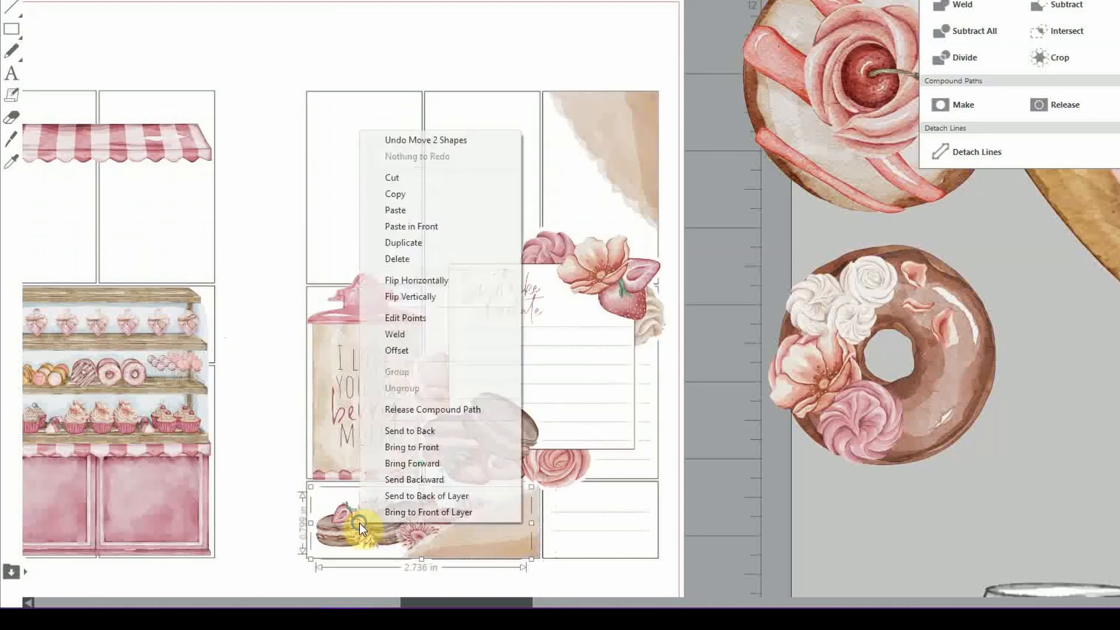
click(426, 448)
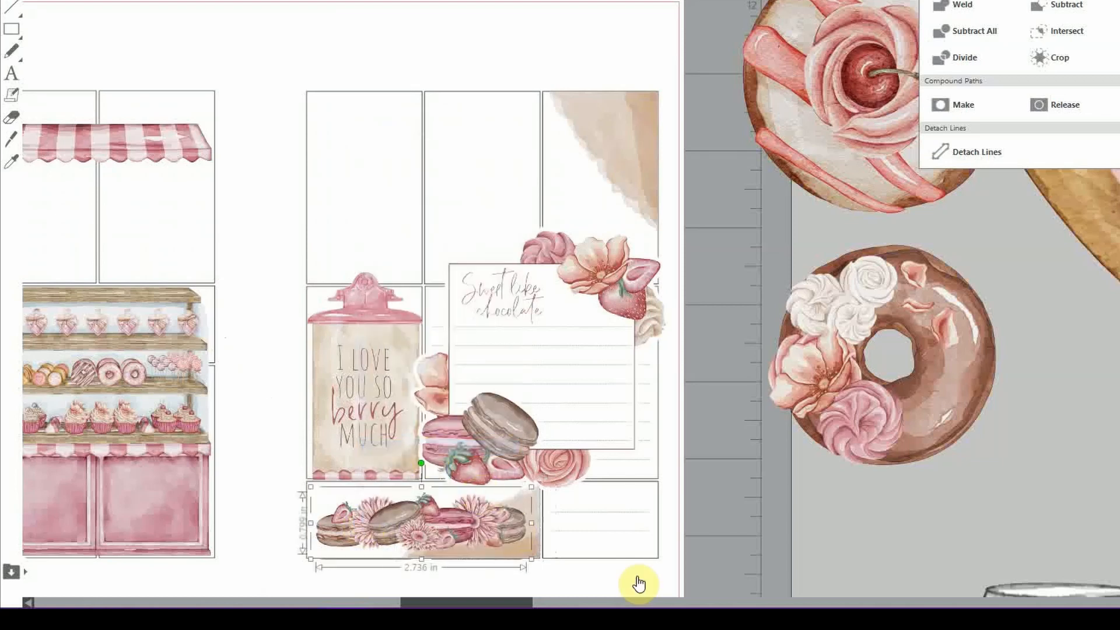
click(560, 582)
click(529, 557)
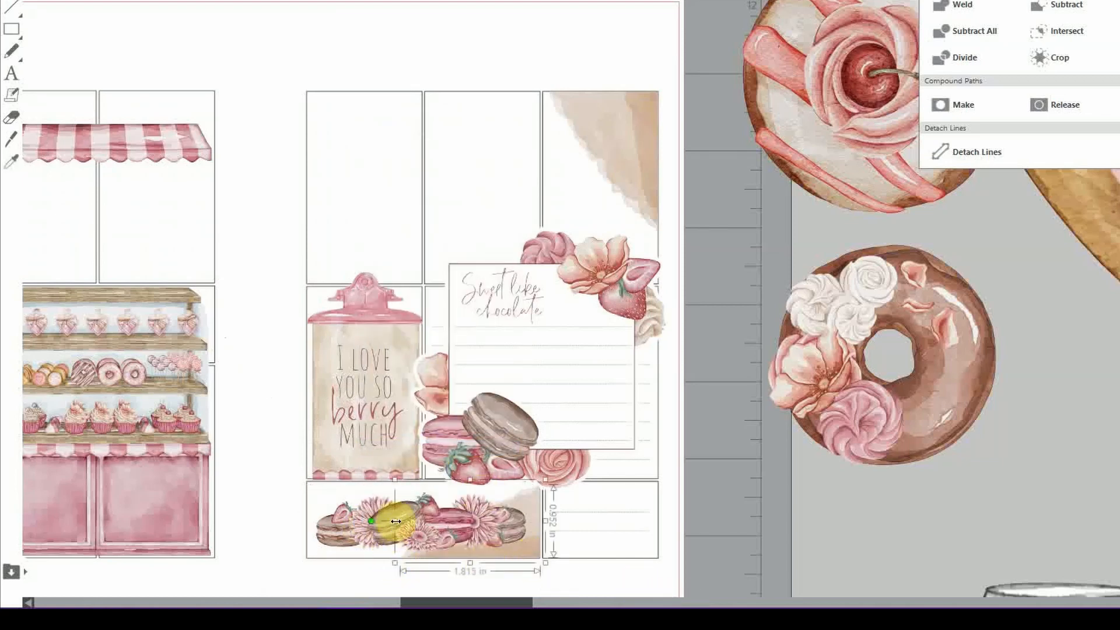
drag(395, 521, 334, 524)
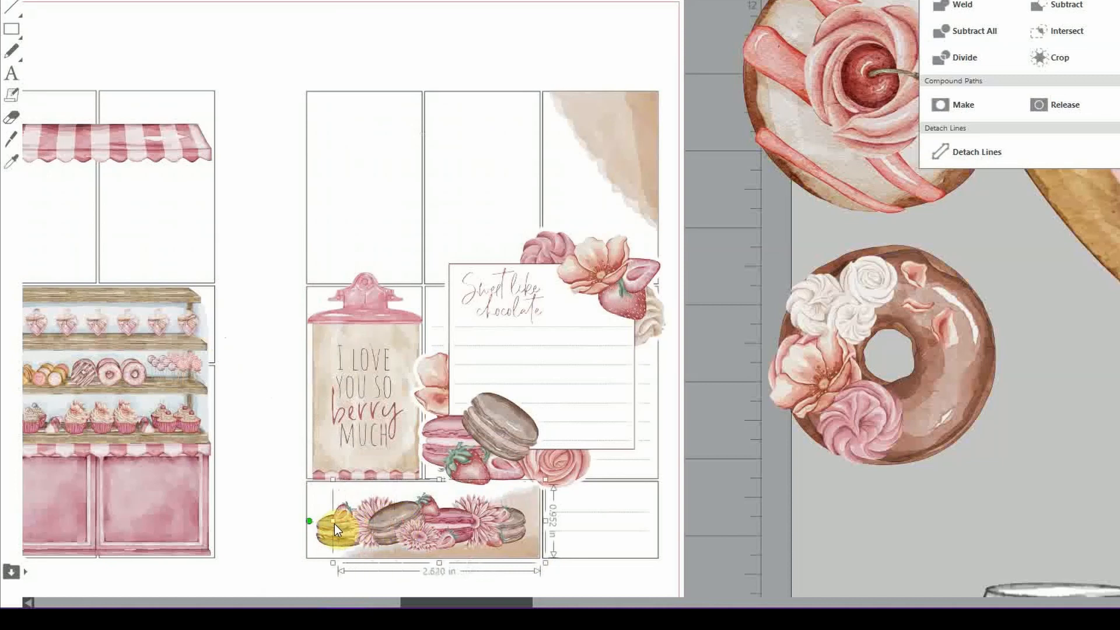
click(687, 527)
drag(513, 531, 516, 530)
click(783, 554)
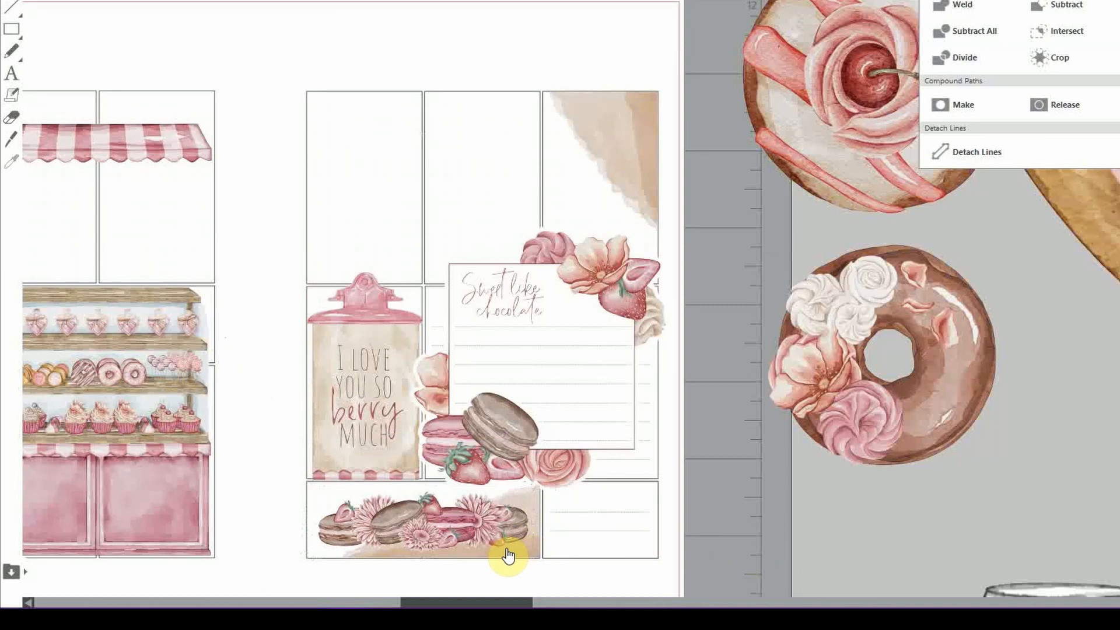
Shift the beige backing left, send it behind the macaron strip, and nudge the strip slightly left
click(532, 558)
drag(533, 552, 499, 552)
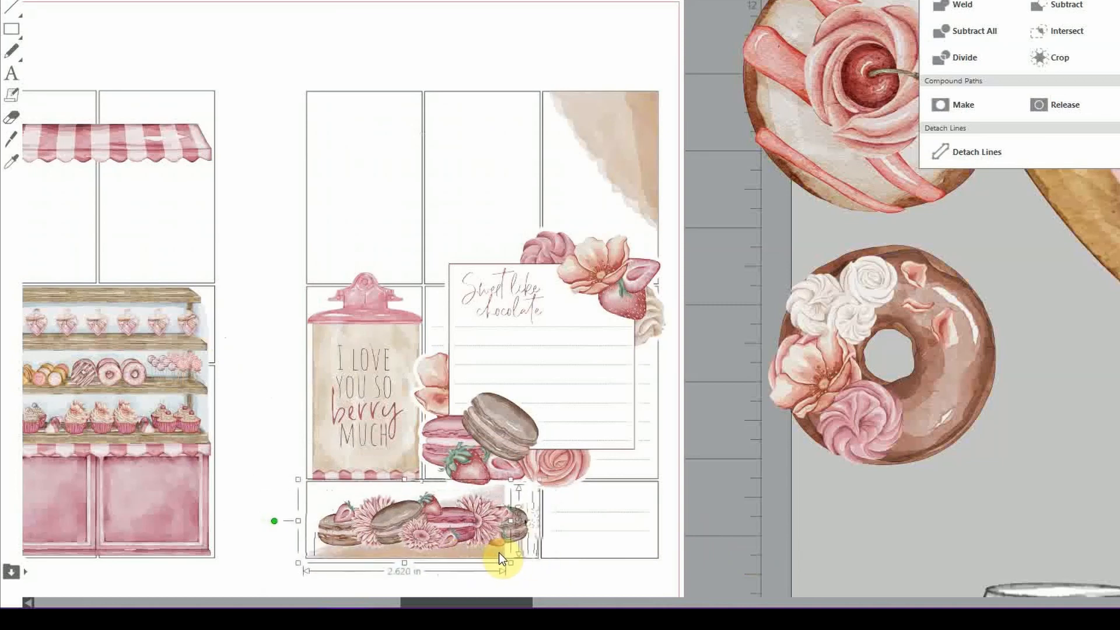
right_click(495, 551)
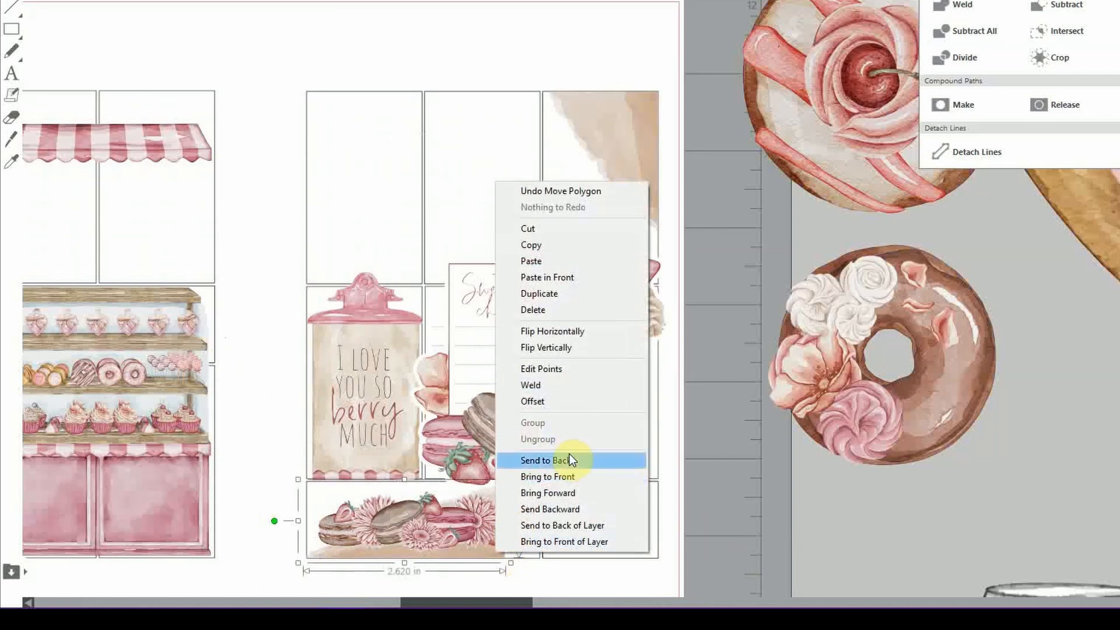
click(574, 332)
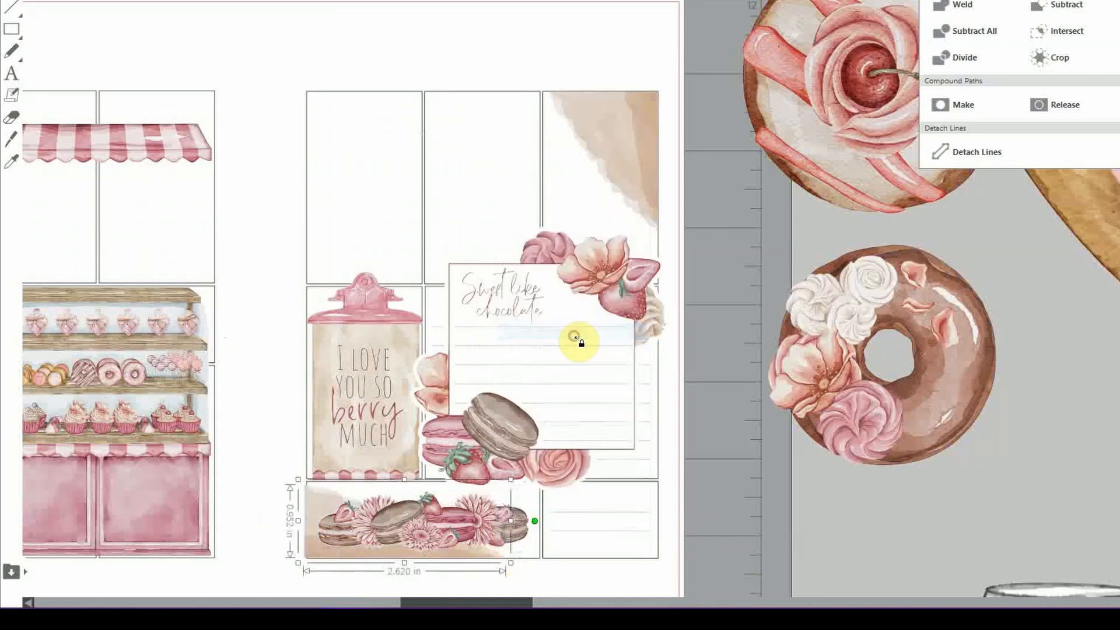
drag(398, 555, 394, 555)
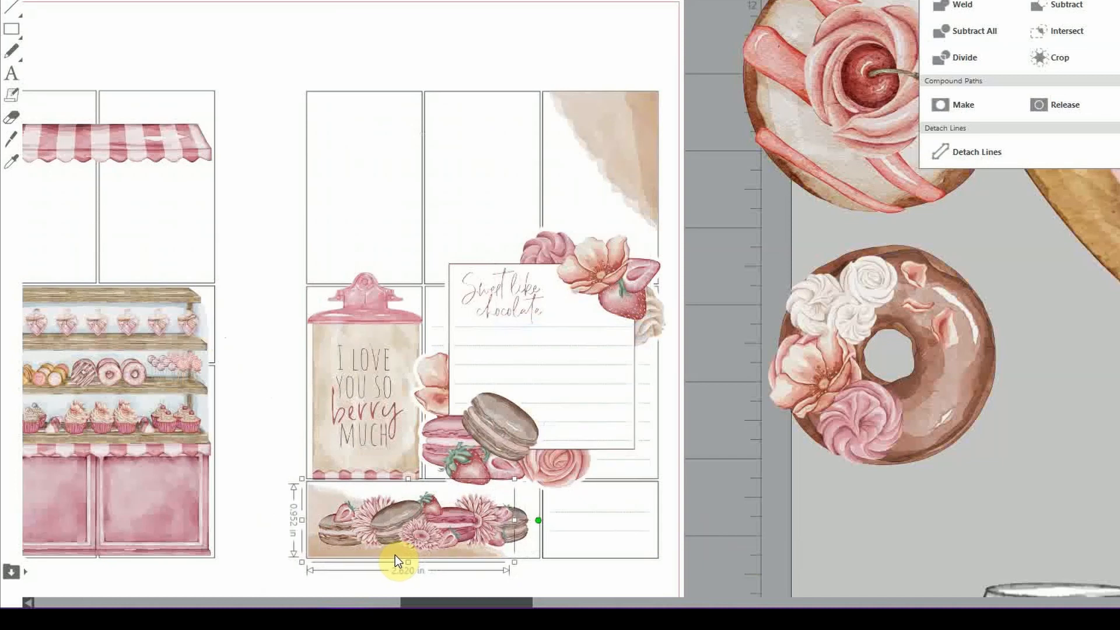
click(739, 542)
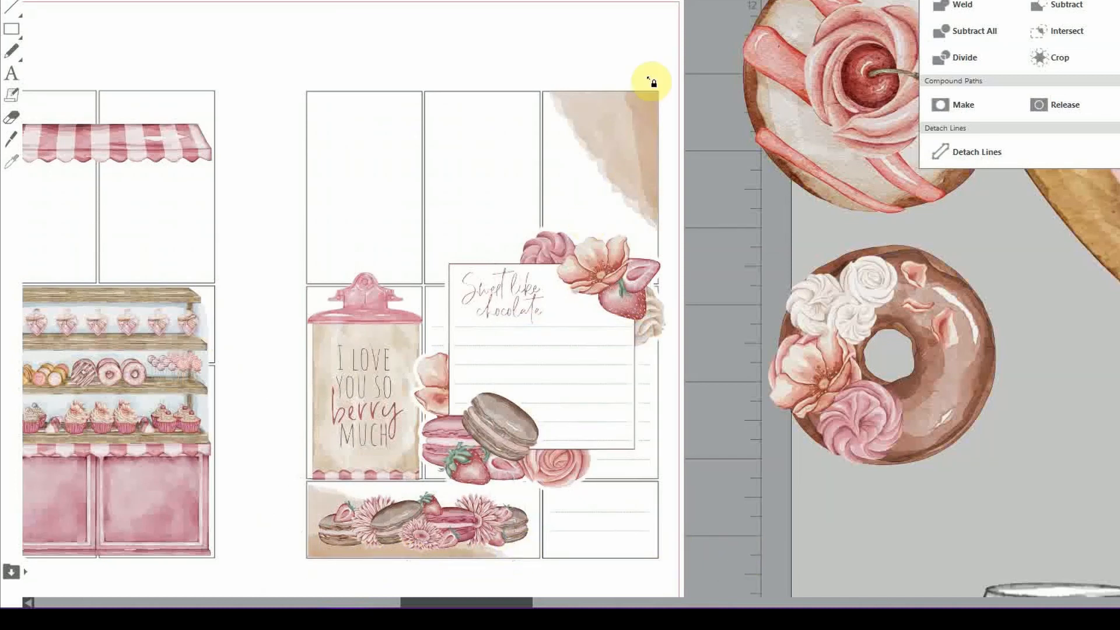
Zoom out and pan around the mat to locate the REMINDER graphic
scroll(606, 328, down, 3)
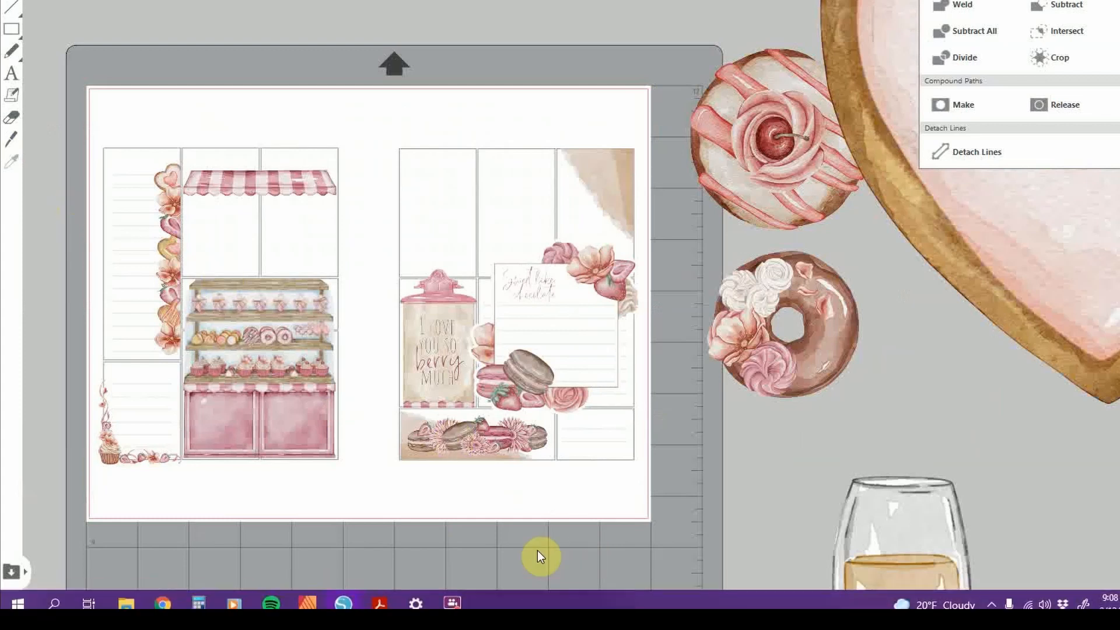
mouse_move(559, 603)
mouse_down()
mouse_move(583, 600)
mouse_move(542, 600)
mouse_up()
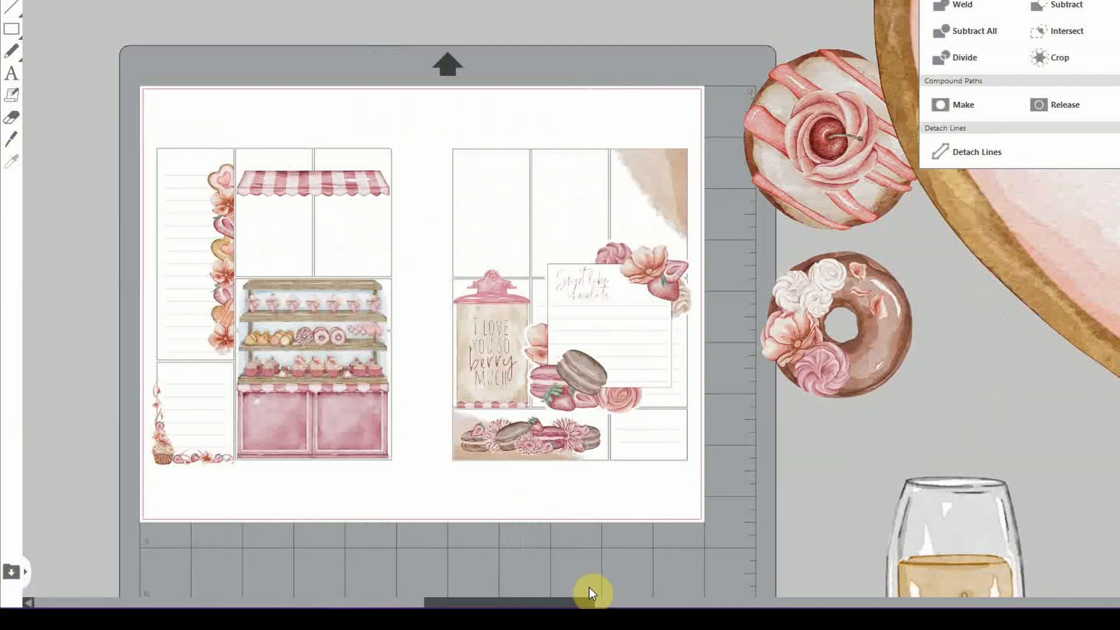
drag(610, 596, 718, 580)
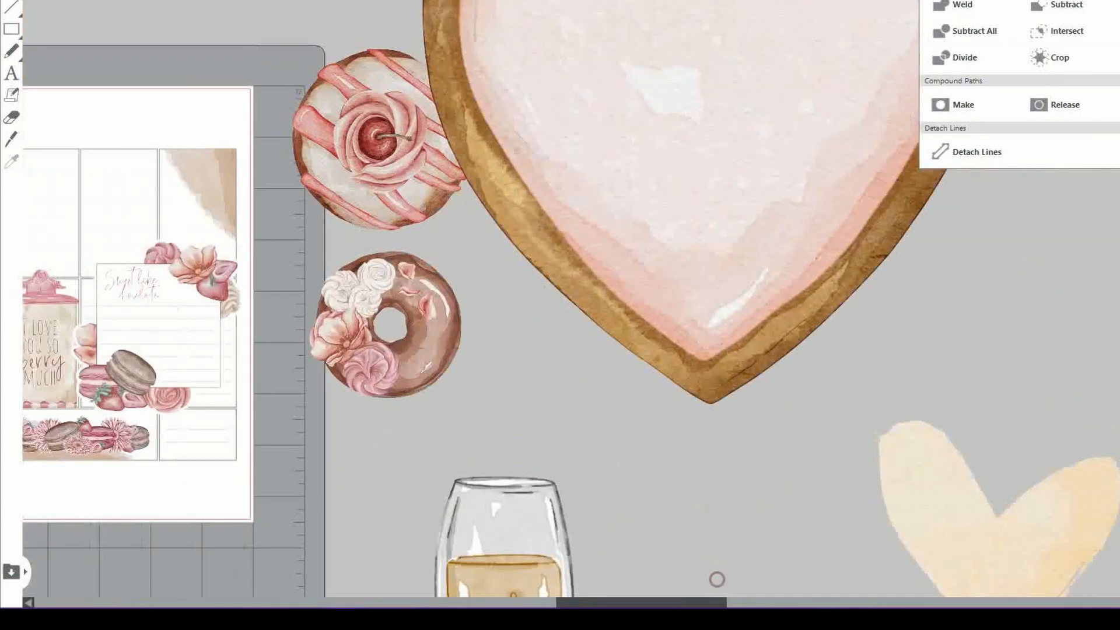
key(ctrl+minus)
key(ctrl+minus)
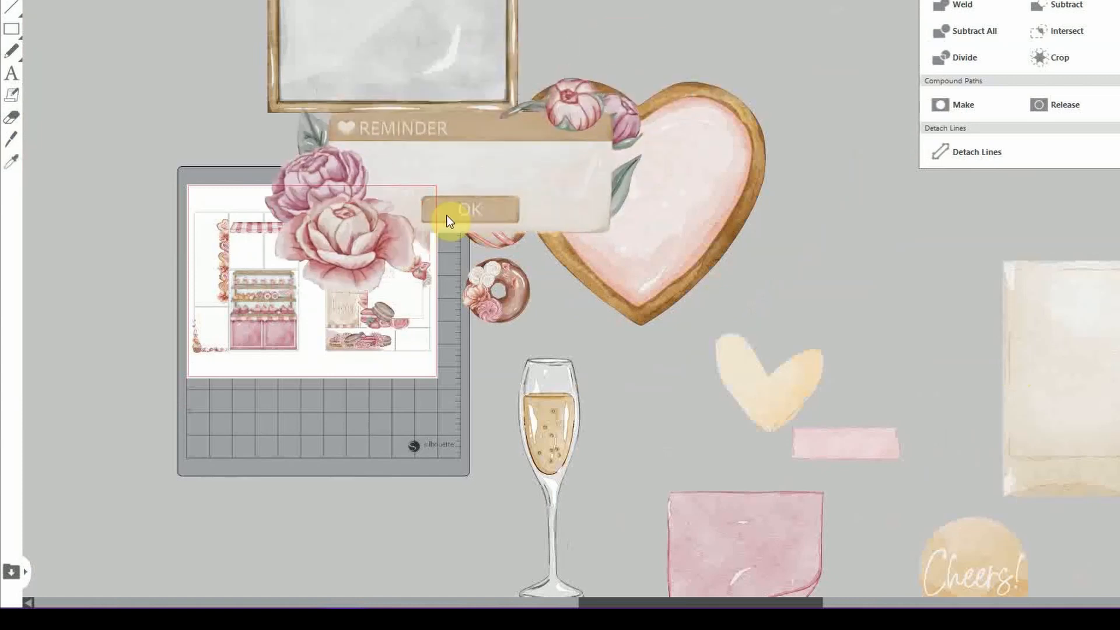
key(ctrl+plus)
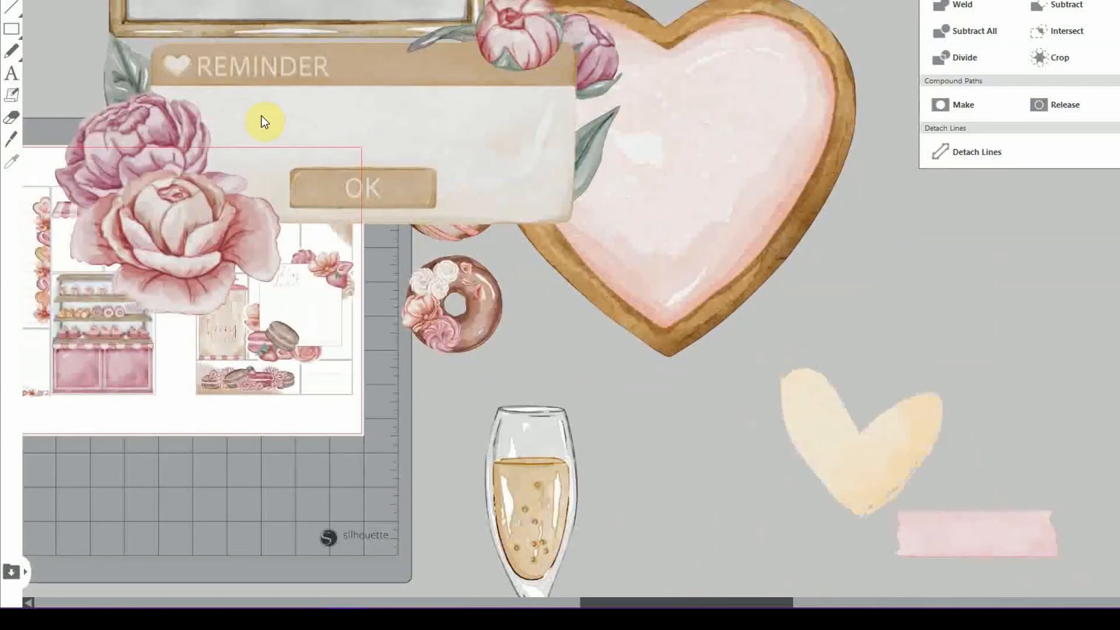
drag(664, 601, 569, 599)
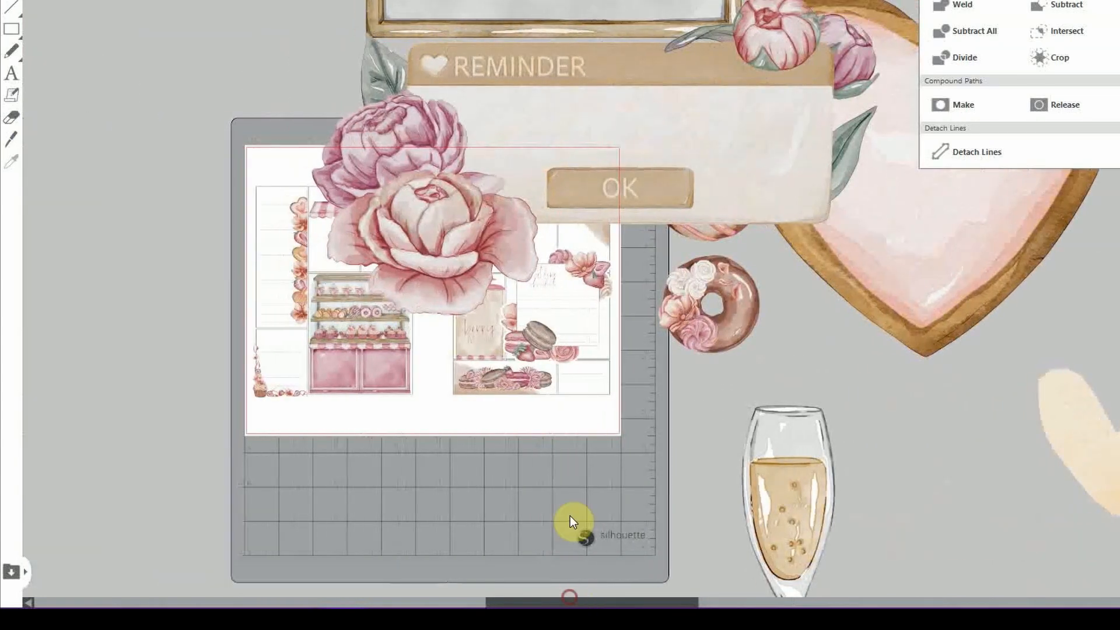
Shrink the floral REMINDER graphic and fit it into the right page's top-left box
click(591, 62)
drag(884, 8, 526, 237)
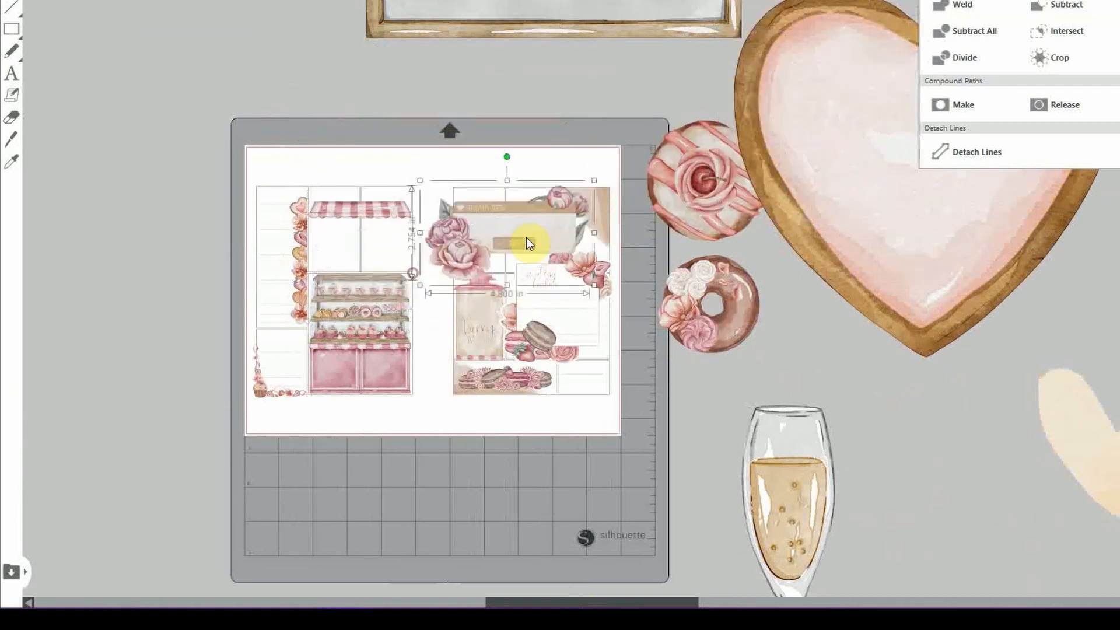
drag(593, 175, 505, 226)
click(595, 236)
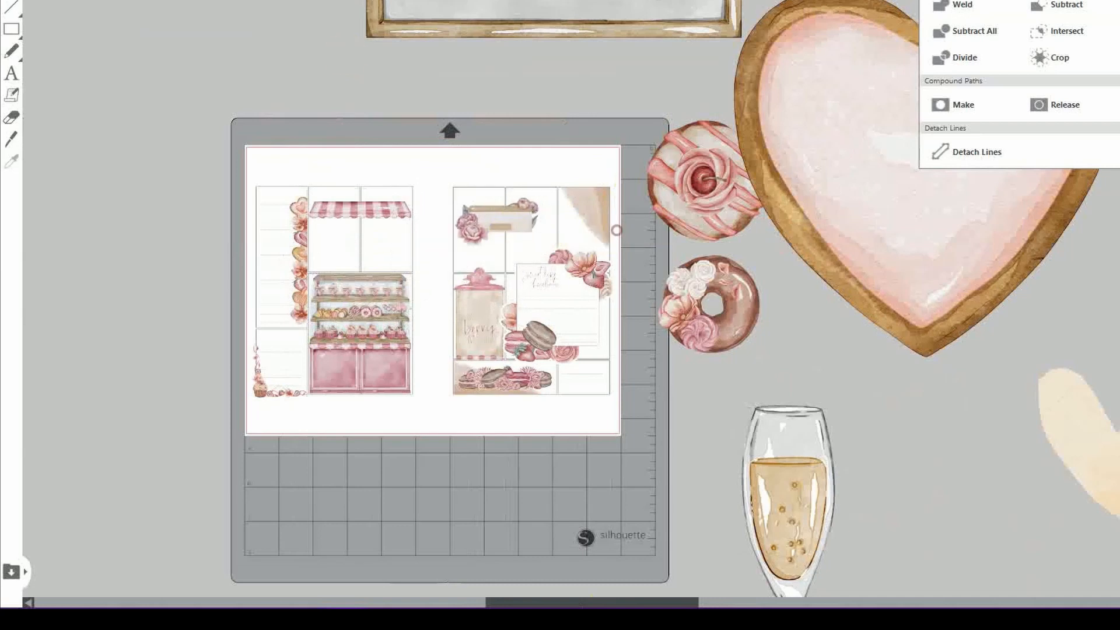
key(ctrl+plus)
key(ctrl+plus)
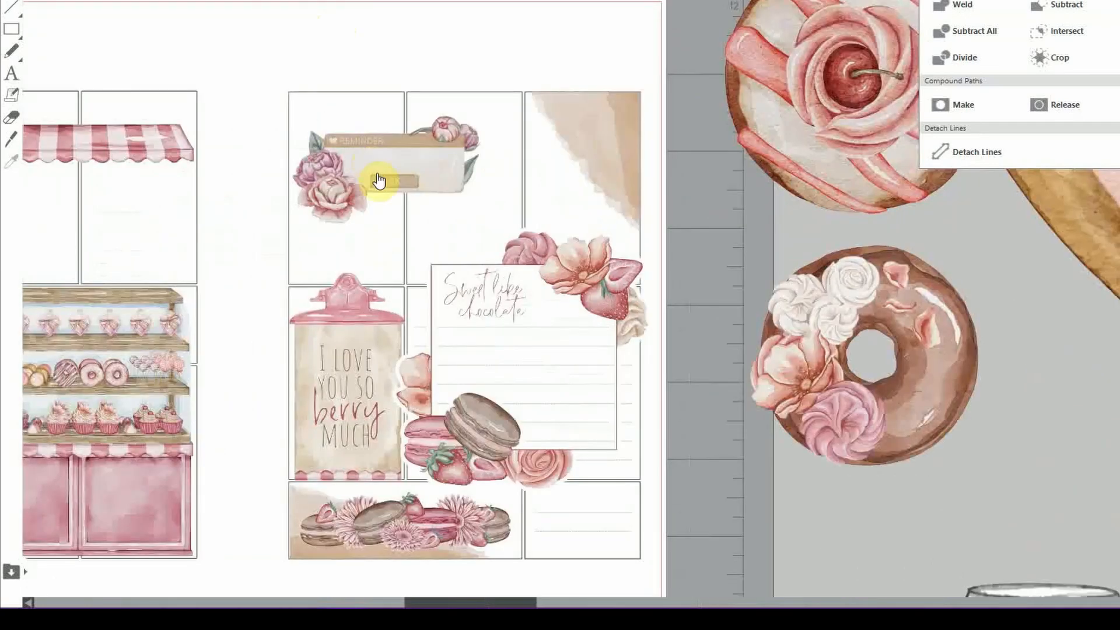
mouse_move(379, 174)
mouse_down()
mouse_move(365, 160)
mouse_move(361, 177)
mouse_move(372, 173)
mouse_up()
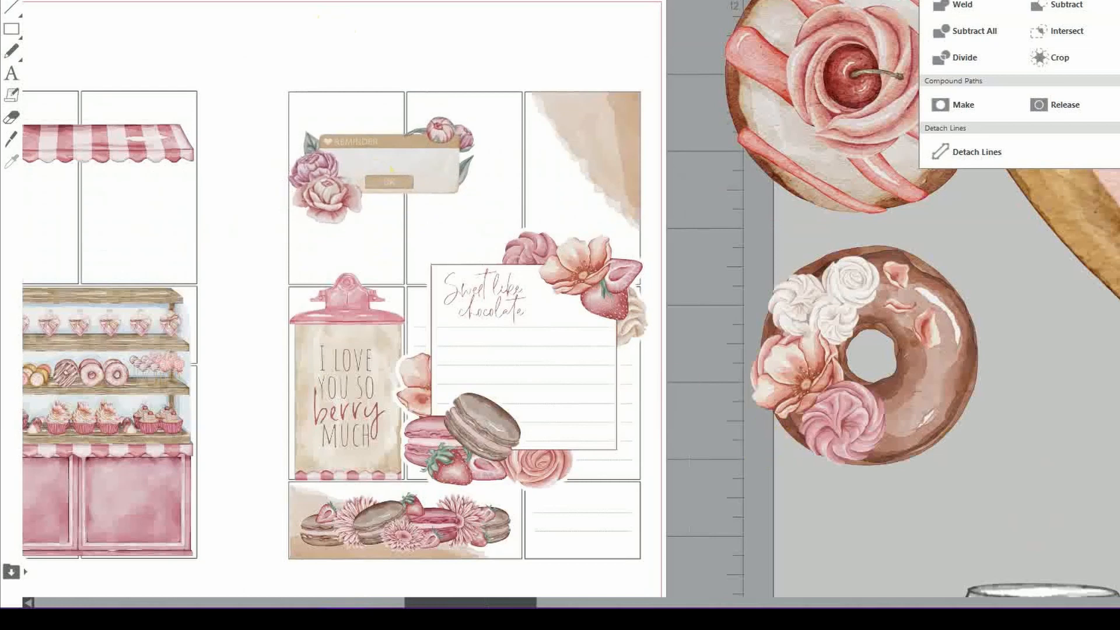
scroll(586, 264, down, 3)
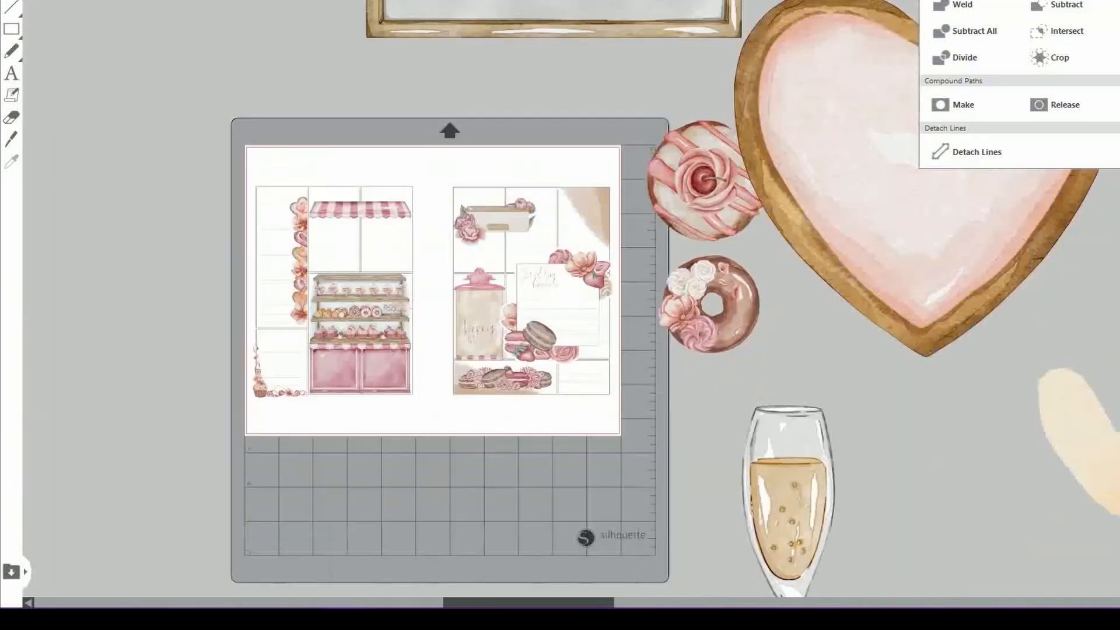
Bring the folded pink note onto the page, shrink it, tilt it counter-clockwise and bring it to front
drag(642, 604, 768, 606)
click(315, 1)
click(315, 1)
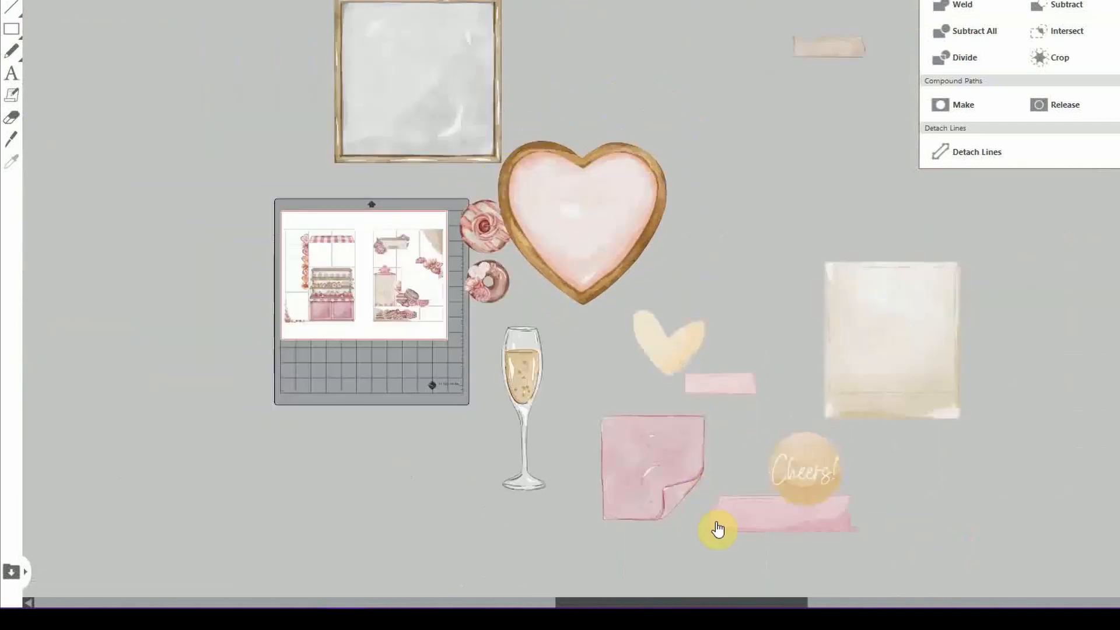
drag(675, 472, 436, 292)
click(292, 1)
click(292, 2)
click(292, 2)
drag(710, 604, 551, 600)
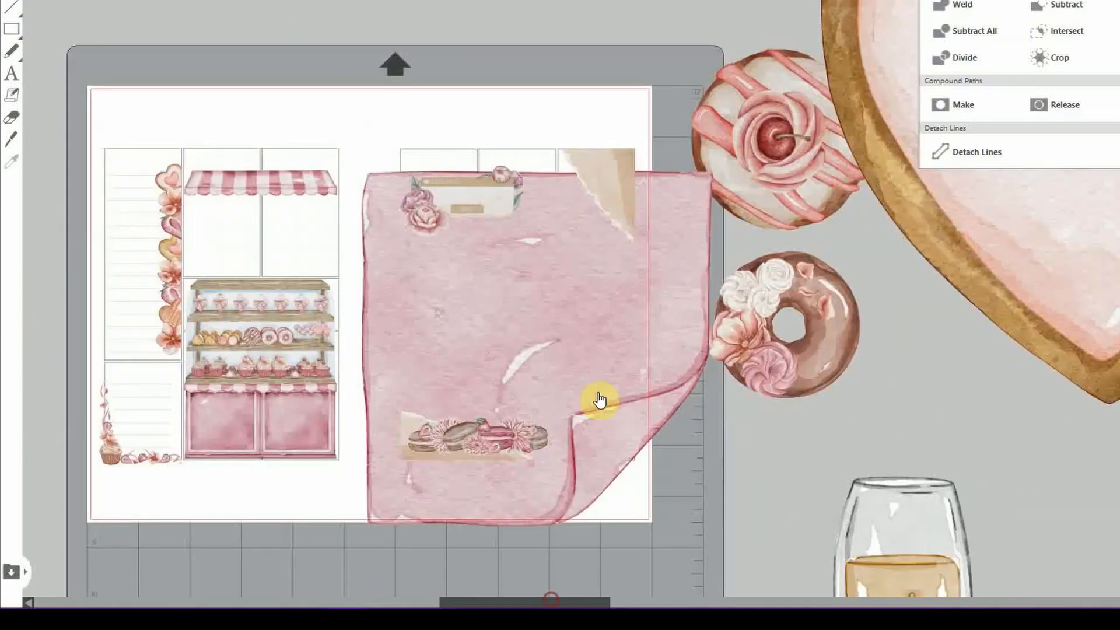
click(637, 267)
drag(714, 168, 531, 327)
drag(450, 319, 413, 327)
drag(427, 389, 506, 194)
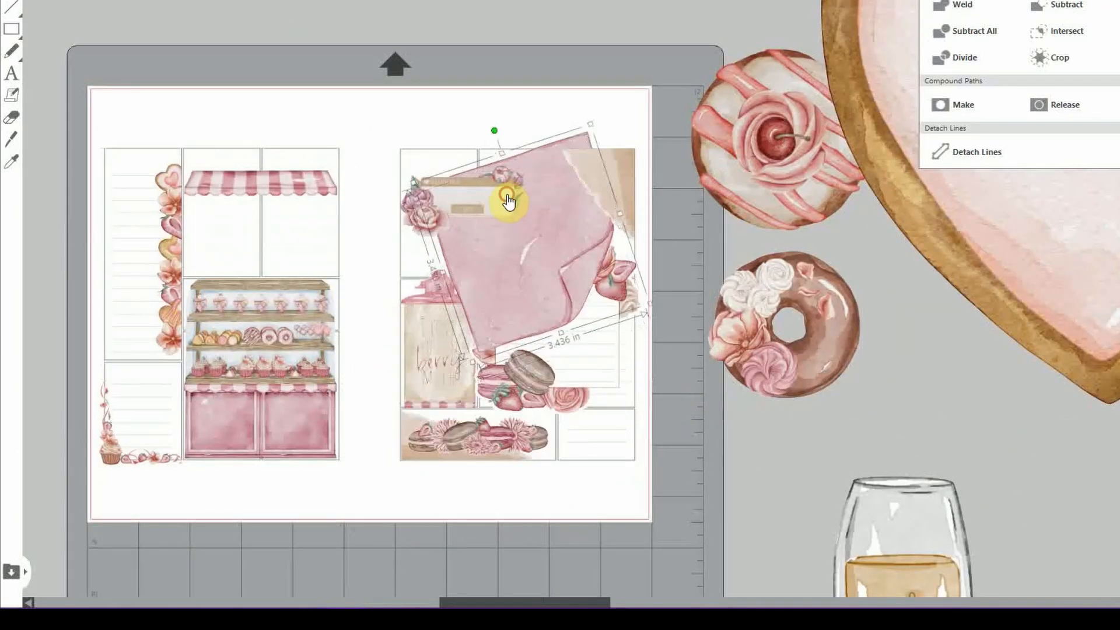
right_click(508, 202)
click(580, 533)
Shrink the pink note further and settle it slightly tilted beside the reminder box, above the chocolate card
drag(588, 119, 546, 251)
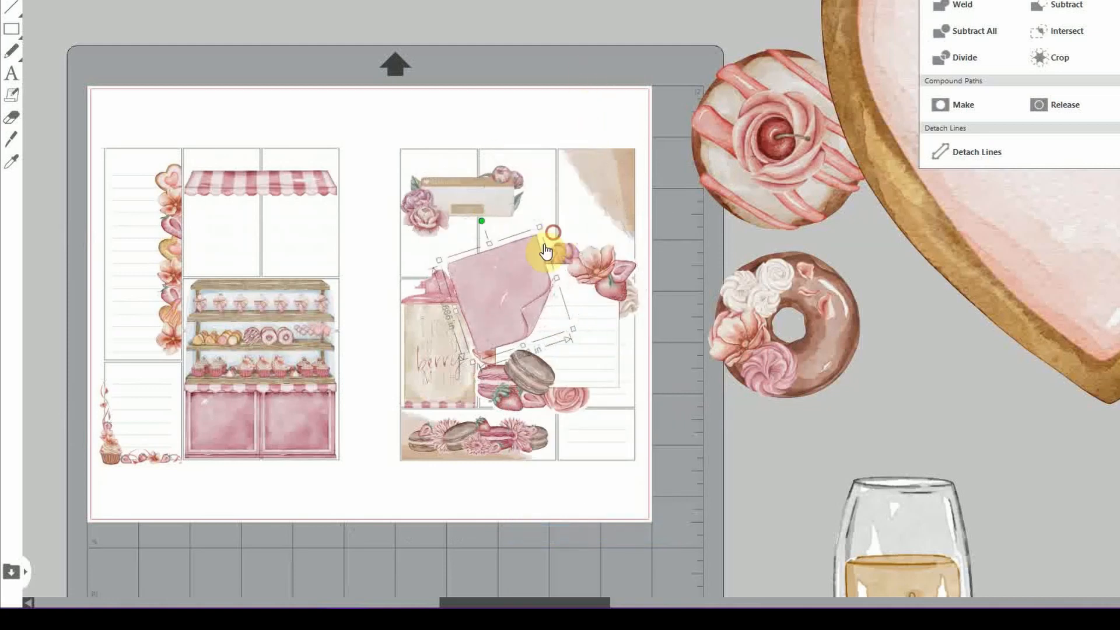
drag(509, 288, 530, 221)
drag(561, 162, 541, 199)
drag(514, 237, 519, 223)
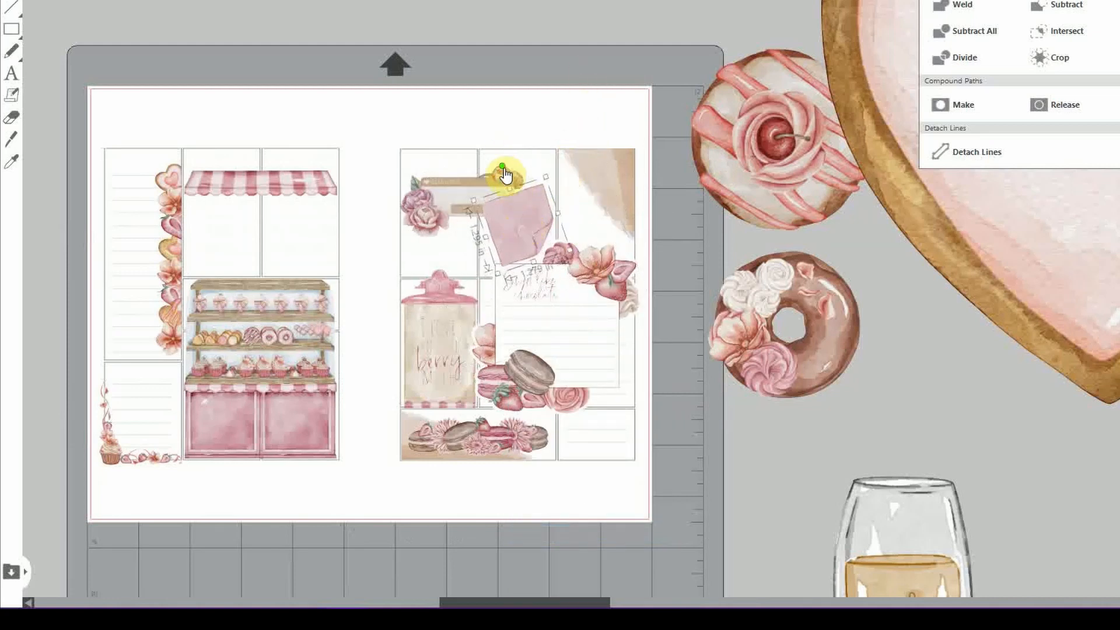
drag(504, 173, 509, 171)
drag(518, 220, 520, 207)
click(765, 456)
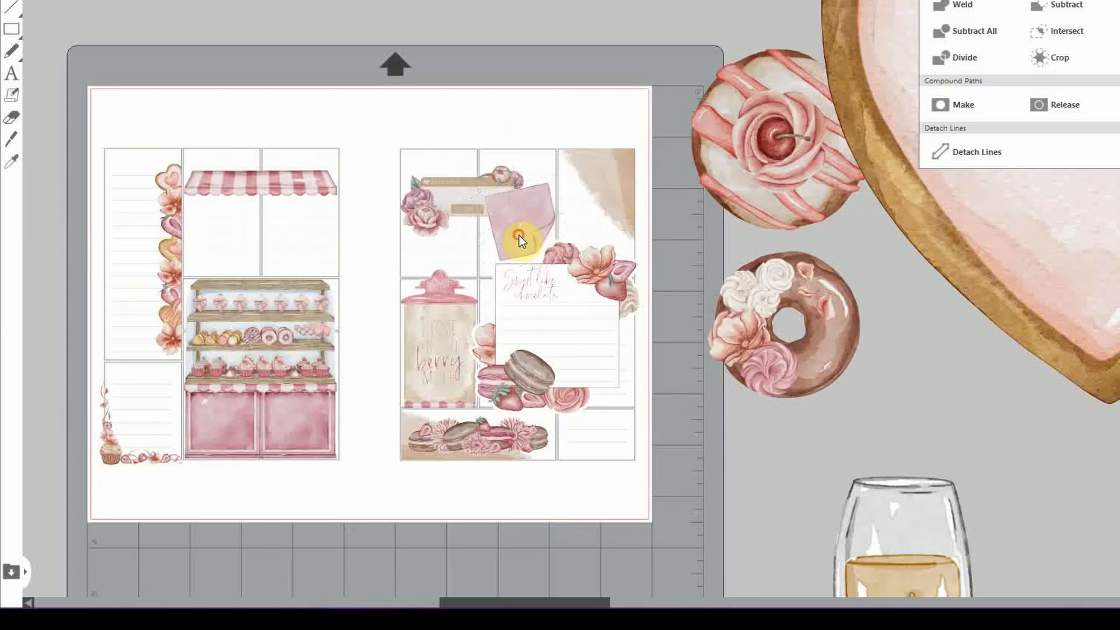
click(519, 235)
click(762, 435)
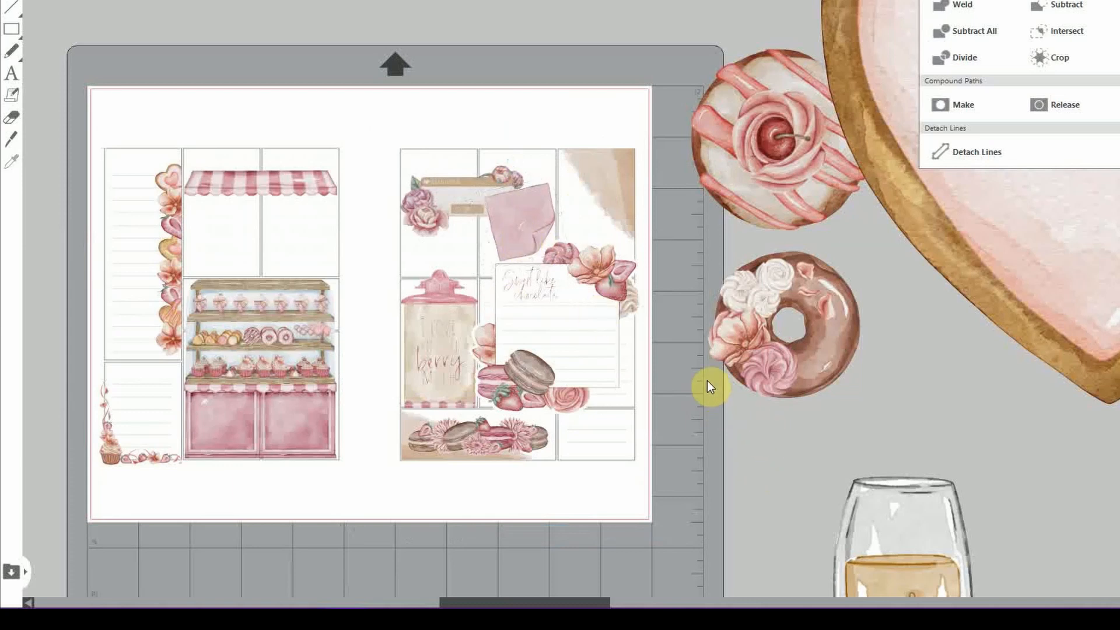
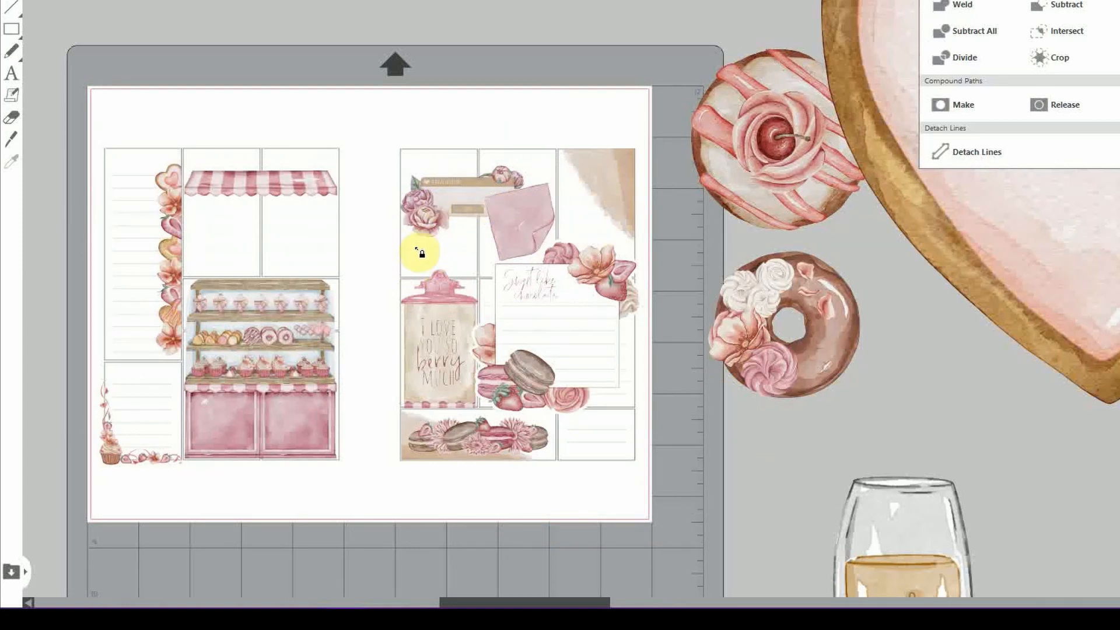
Nudge the floral reminder label slightly upward and move the champagne glass onto the right page
drag(428, 216, 426, 215)
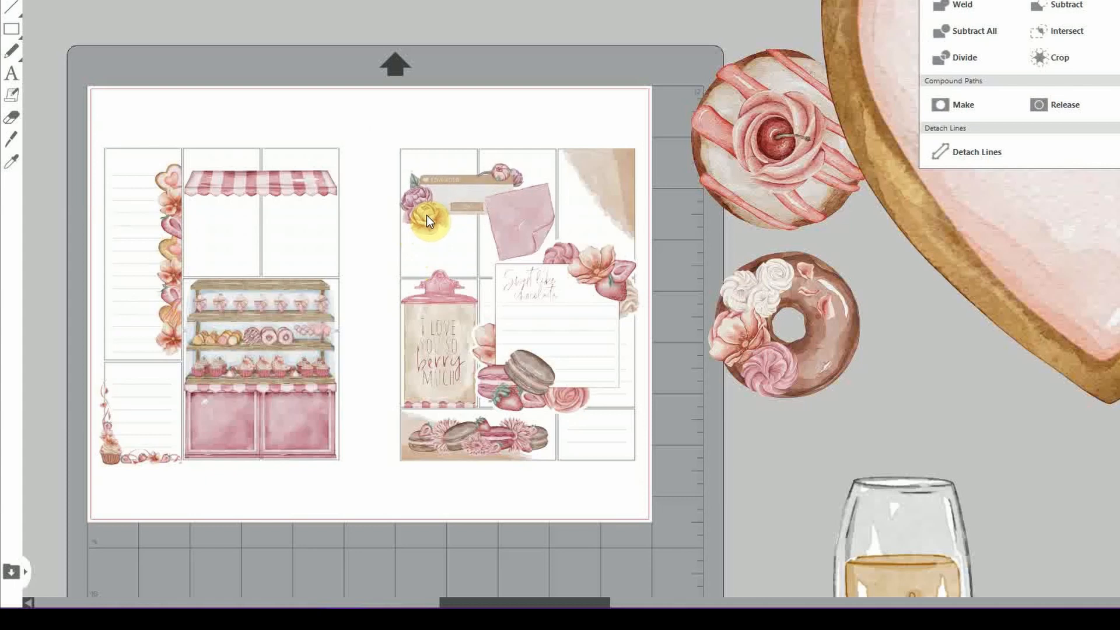
click(521, 221)
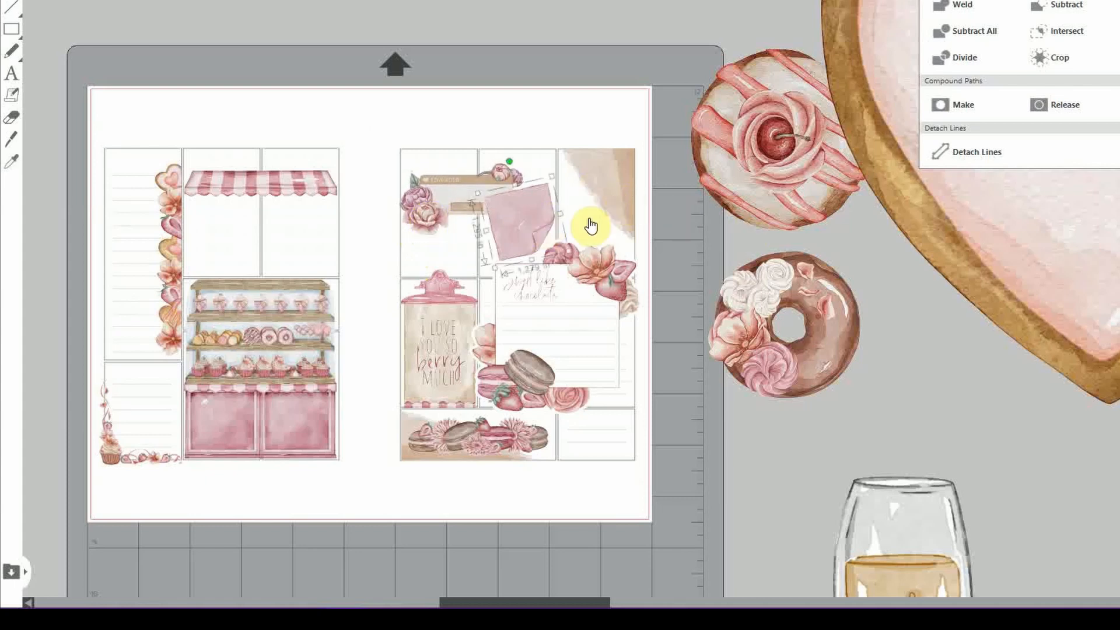
right_click(486, 138)
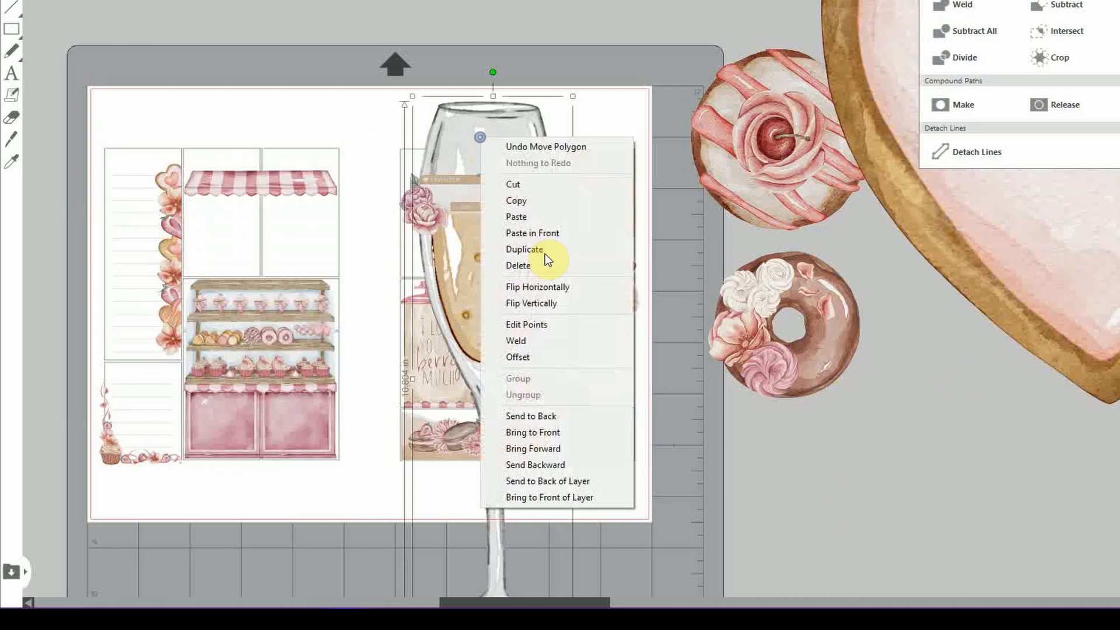
click(444, 164)
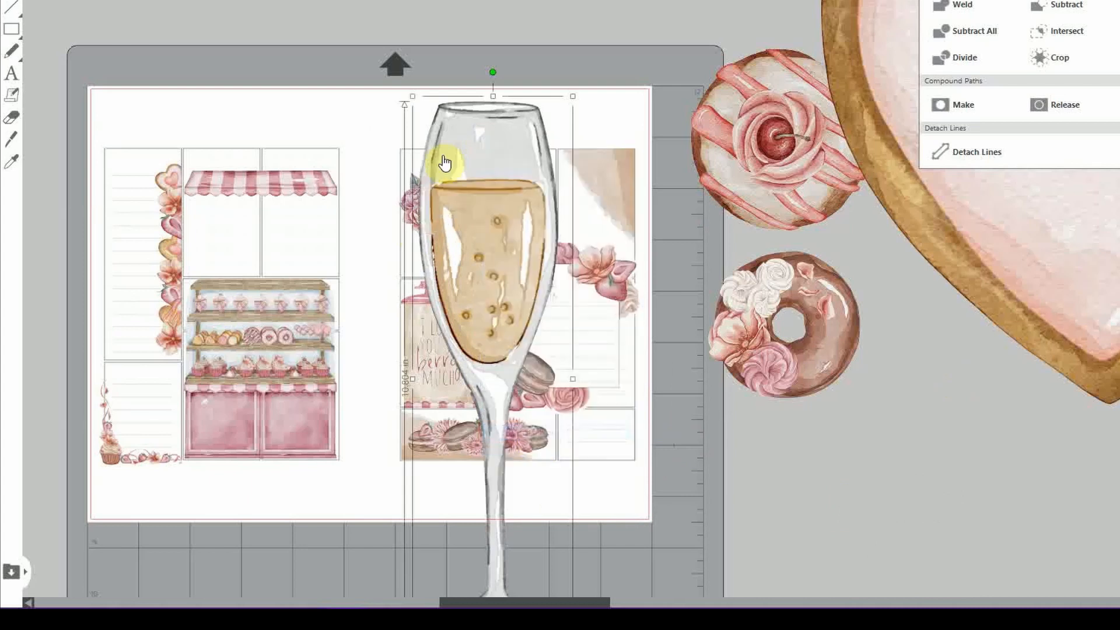
Scale the champagne glass down to a small sticker under the reminder label, then zoom out
drag(412, 95, 471, 238)
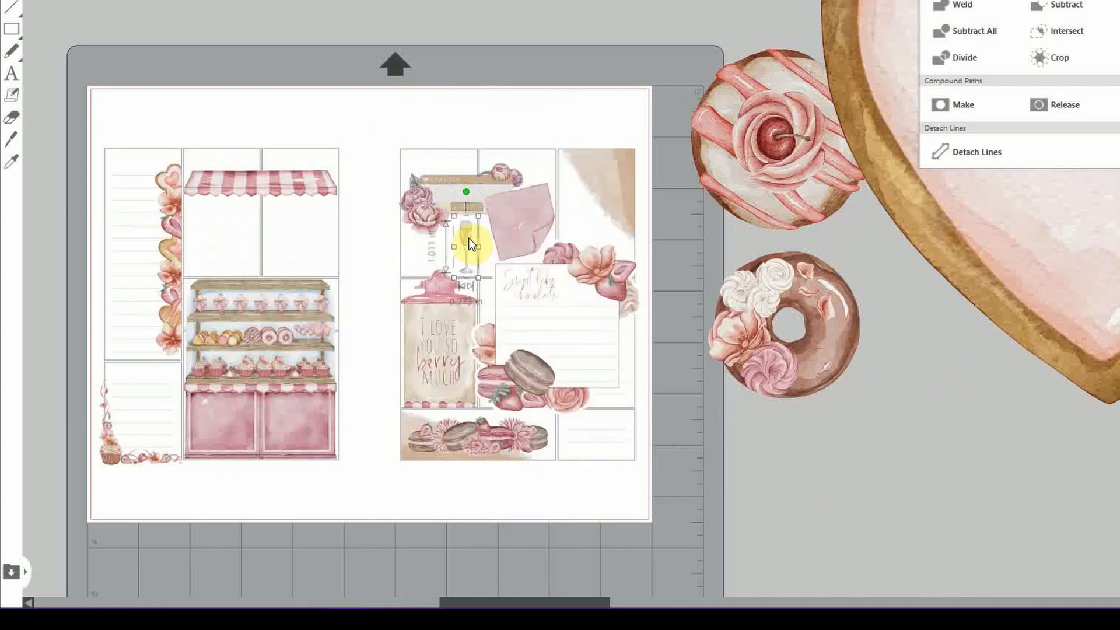
click(722, 416)
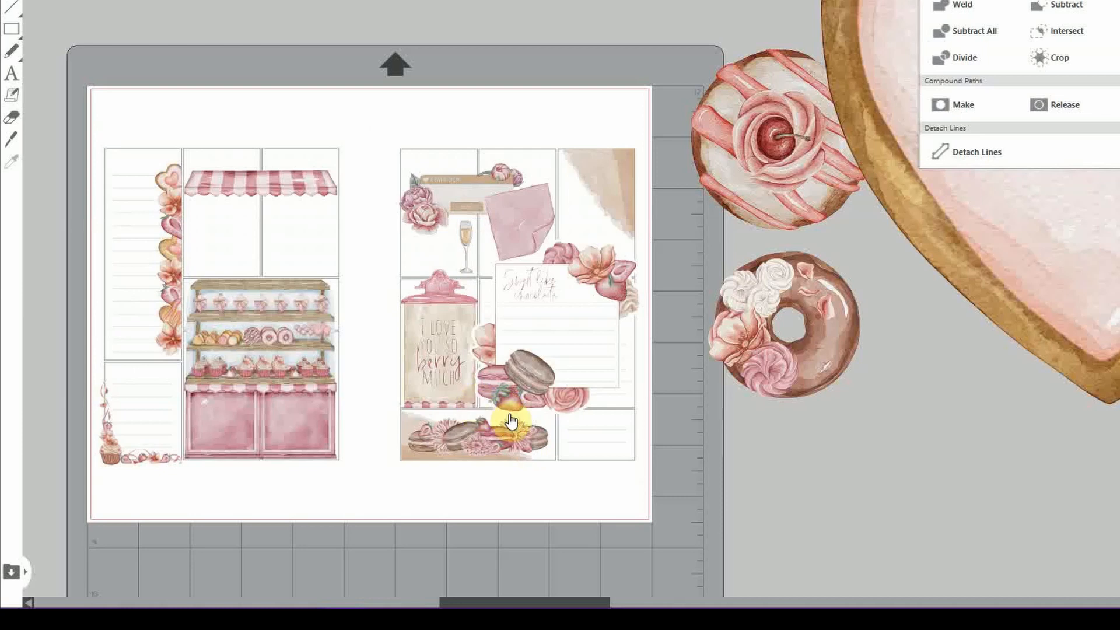
key(ctrl+minus)
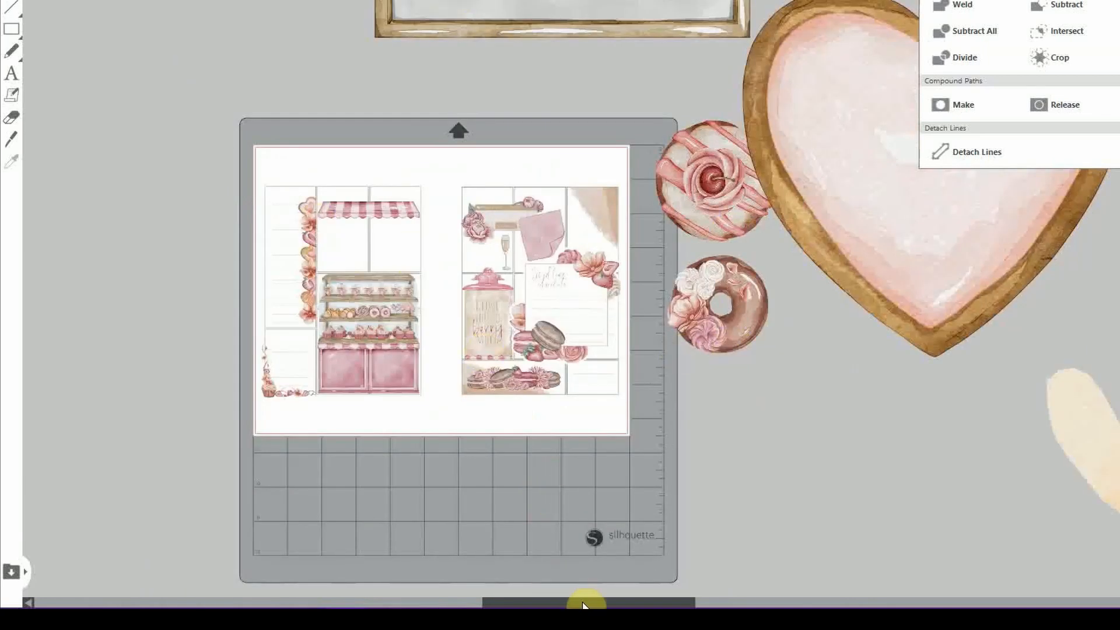
Add the wooden frame at 1.500 in wide and settle it, shrunk, beneath the striped awning
drag(586, 607, 612, 607)
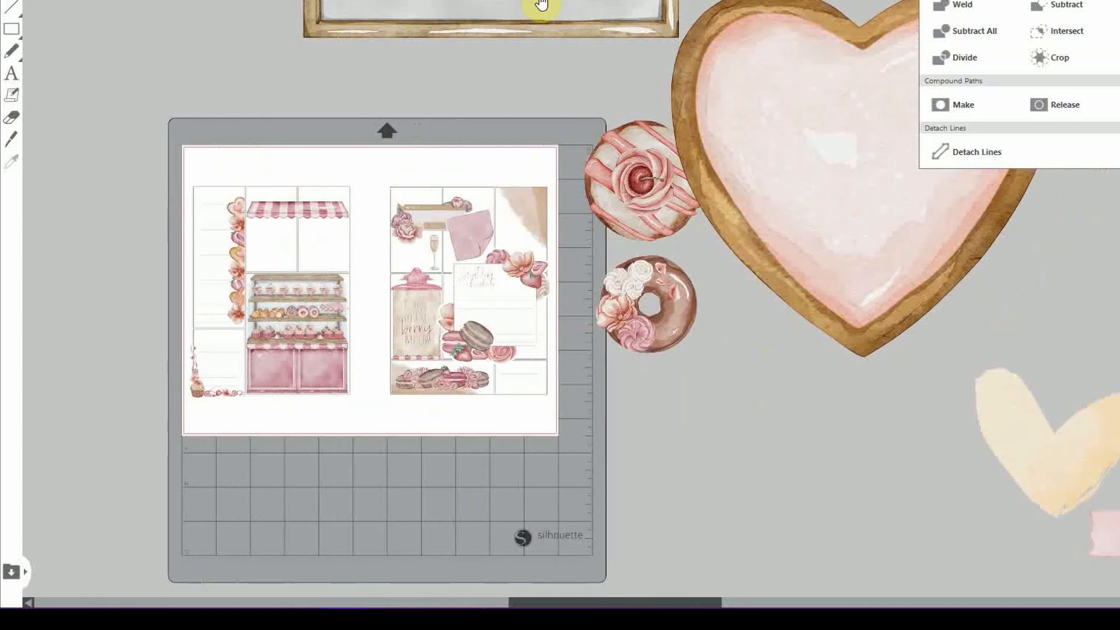
drag(435, 8, 385, 248)
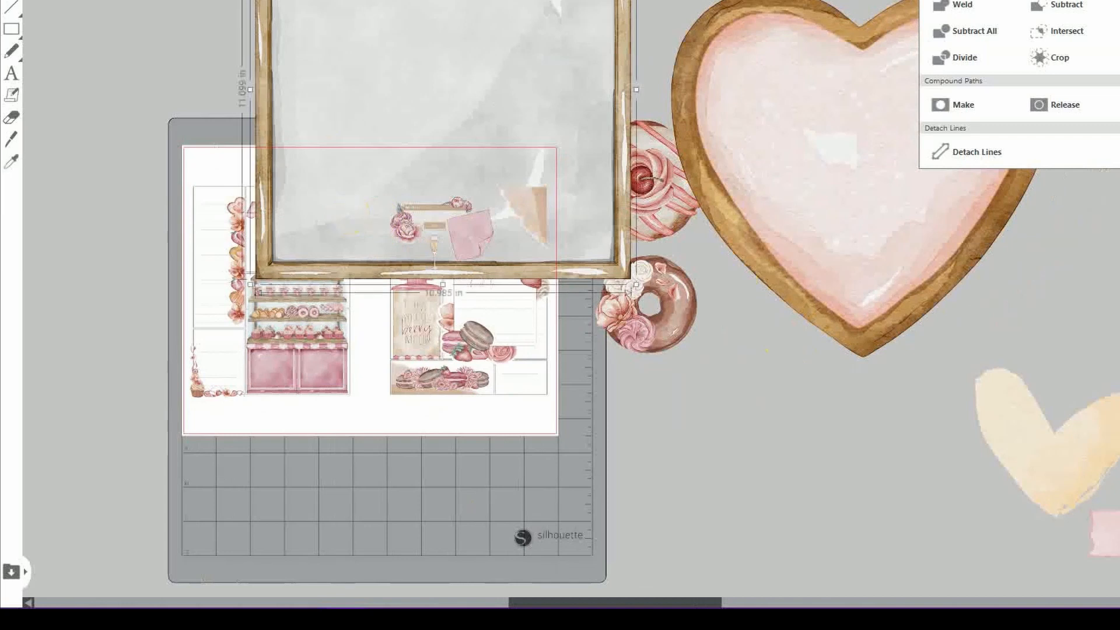
key(Return)
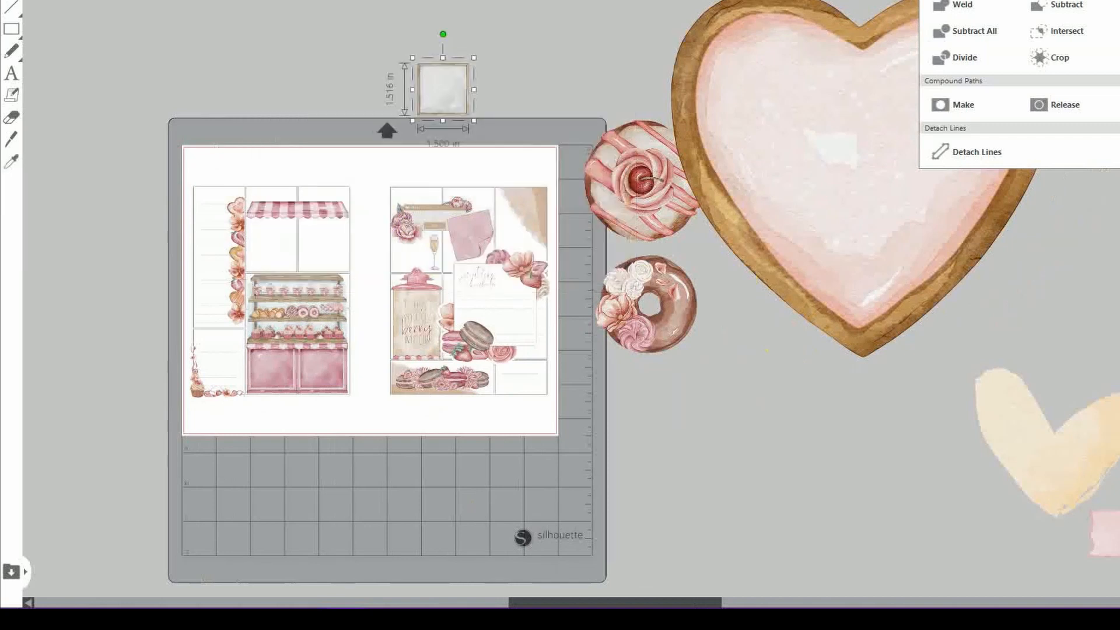
drag(450, 100, 282, 254)
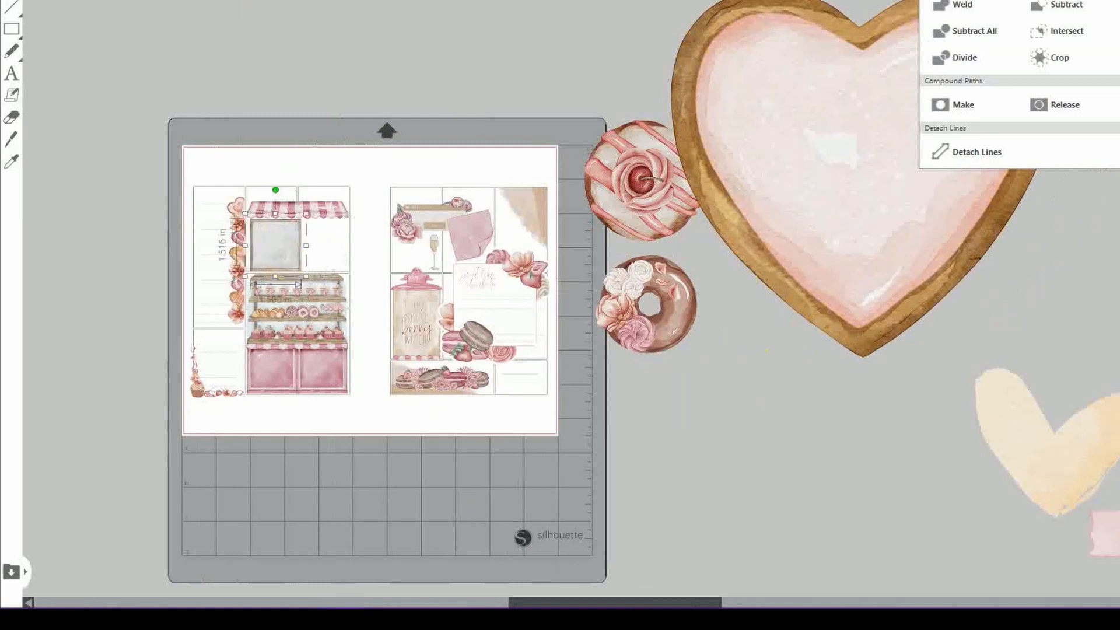
scroll(636, 375, up, 2)
drag(621, 597, 570, 603)
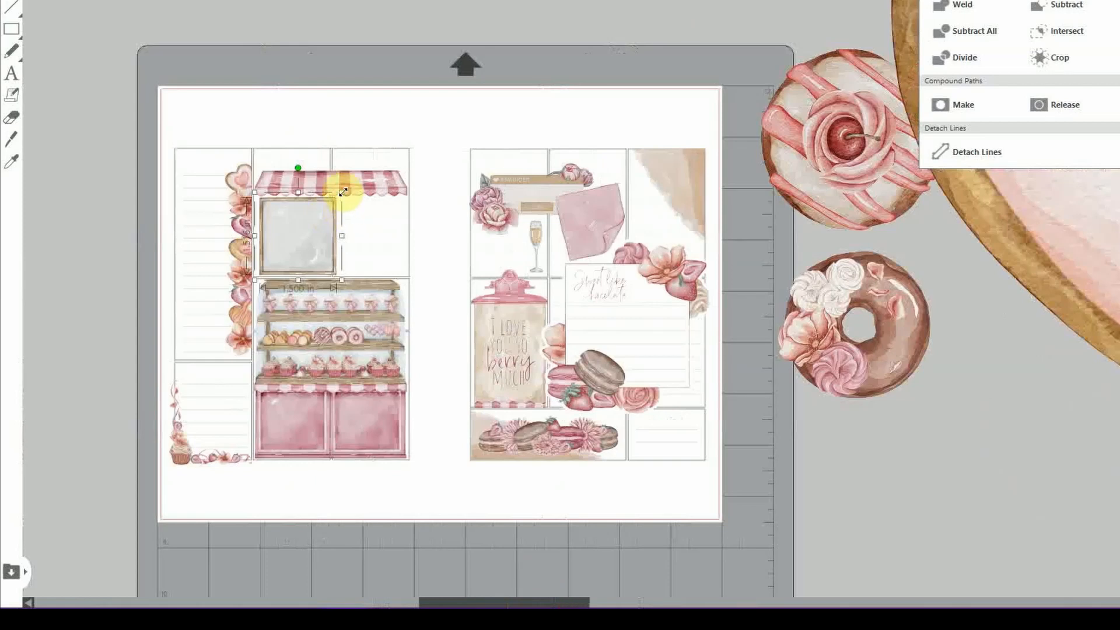
drag(343, 192, 352, 224)
click(421, 518)
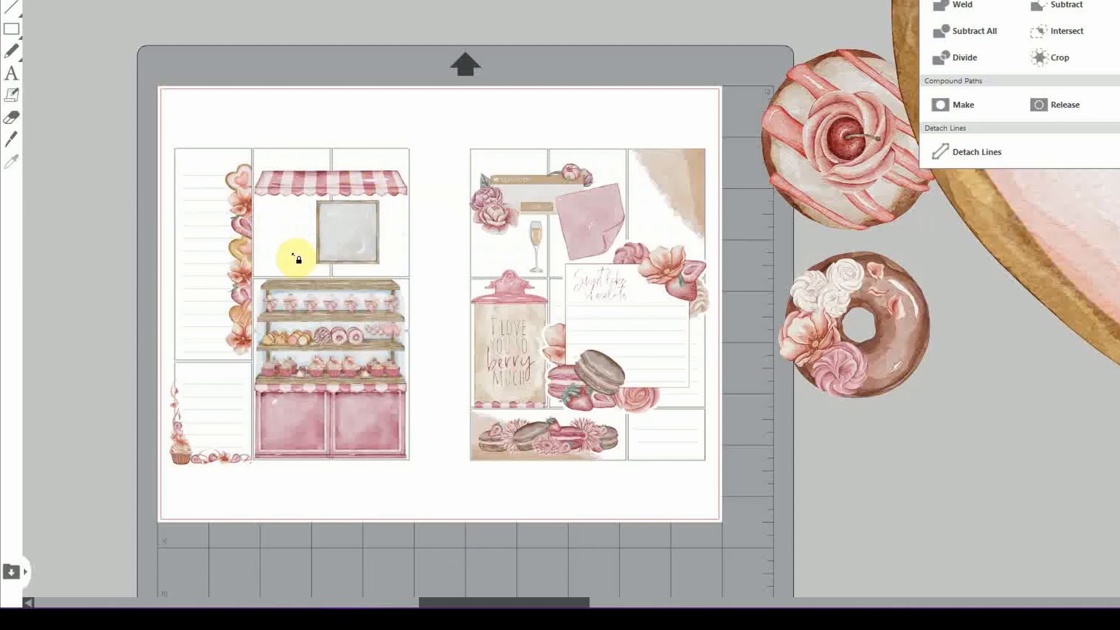
drag(339, 233, 343, 235)
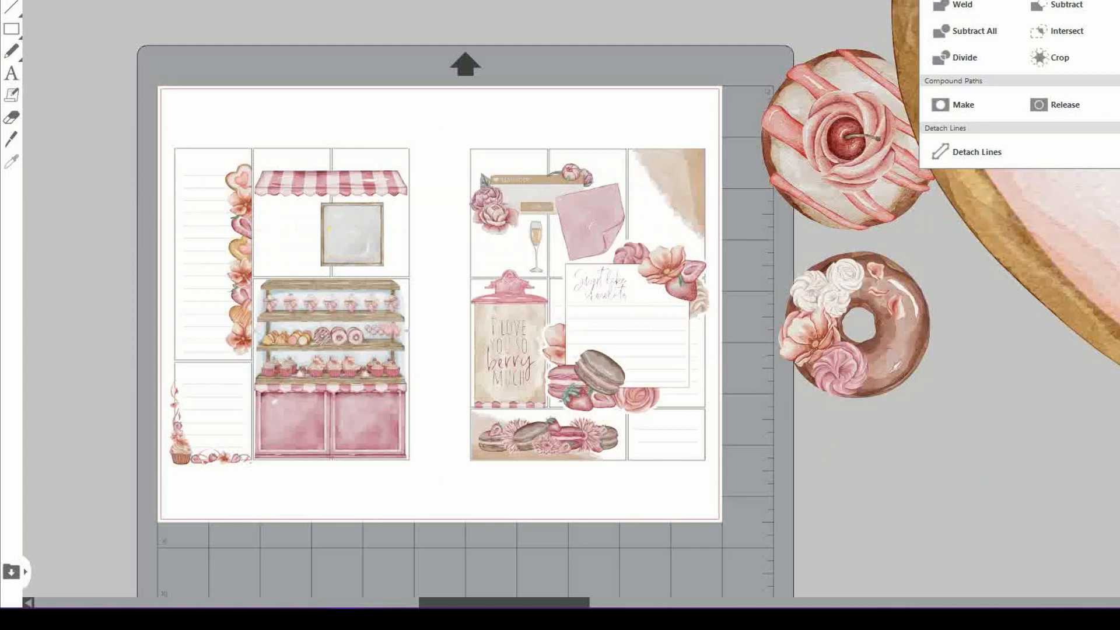
scroll(586, 264, down, 4)
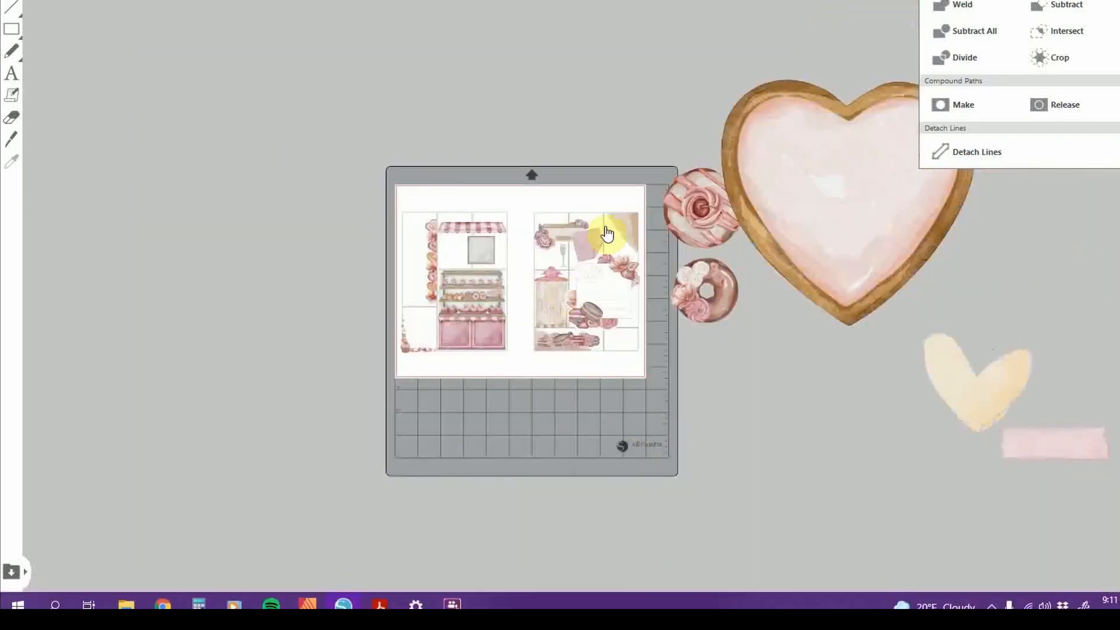
Bring the heart cookie onto the left page, shrink it to about 1.1 in and tilt it
click(819, 226)
drag(819, 226, 256, 252)
drag(418, 101, 233, 369)
drag(170, 349, 473, 296)
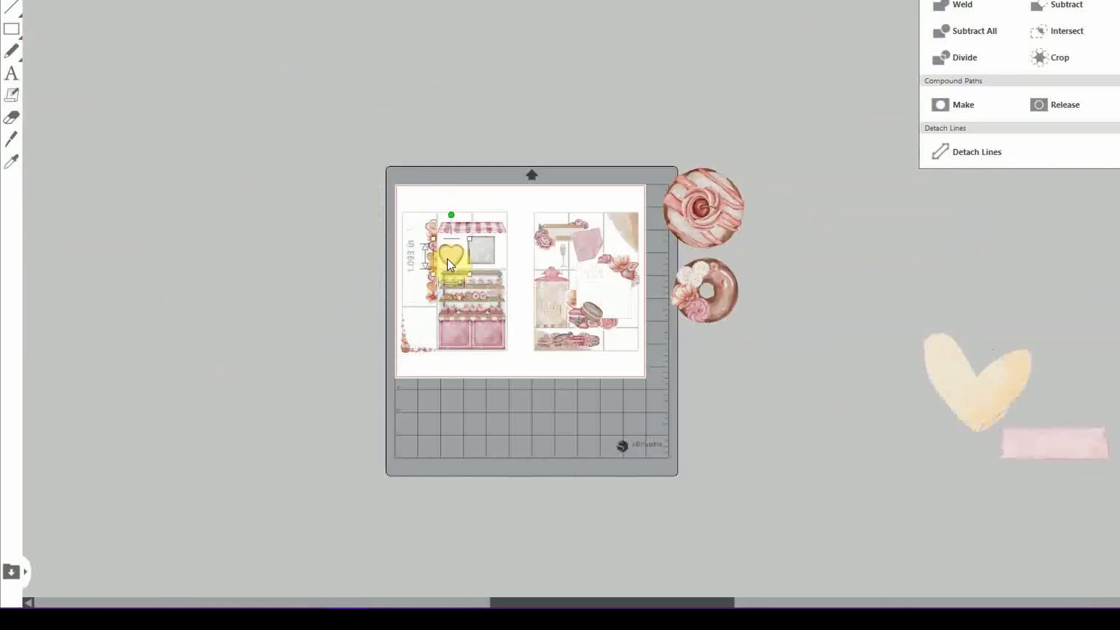
key(ctrl+equal)
key(ctrl+equal)
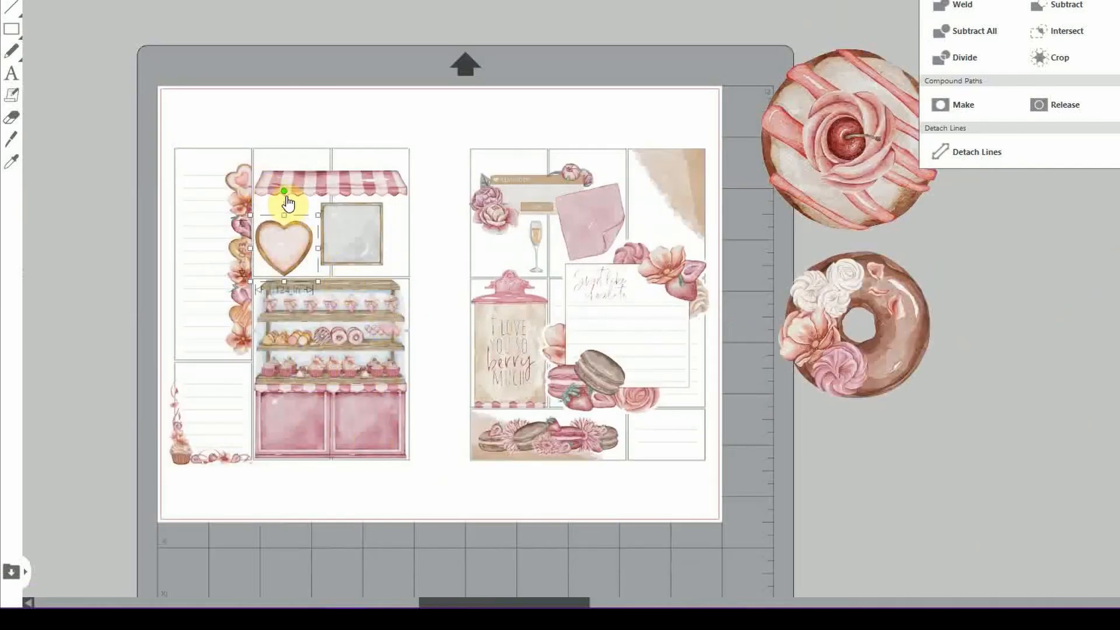
drag(286, 192, 306, 223)
Bring the heart to front and set it over the frame's lower-right corner
right_click(295, 228)
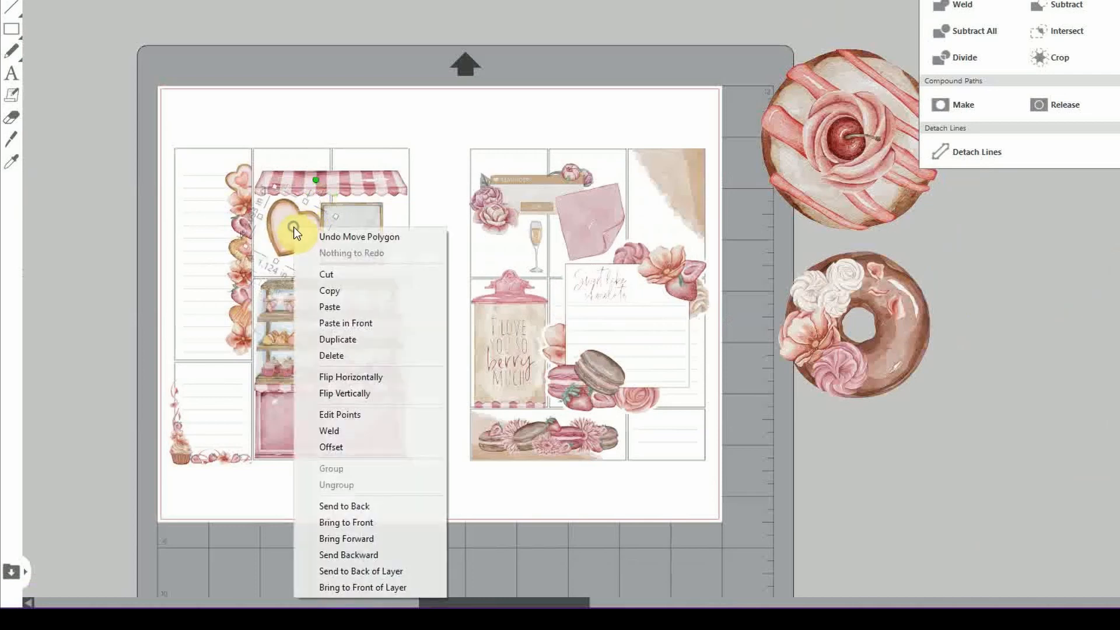
click(372, 522)
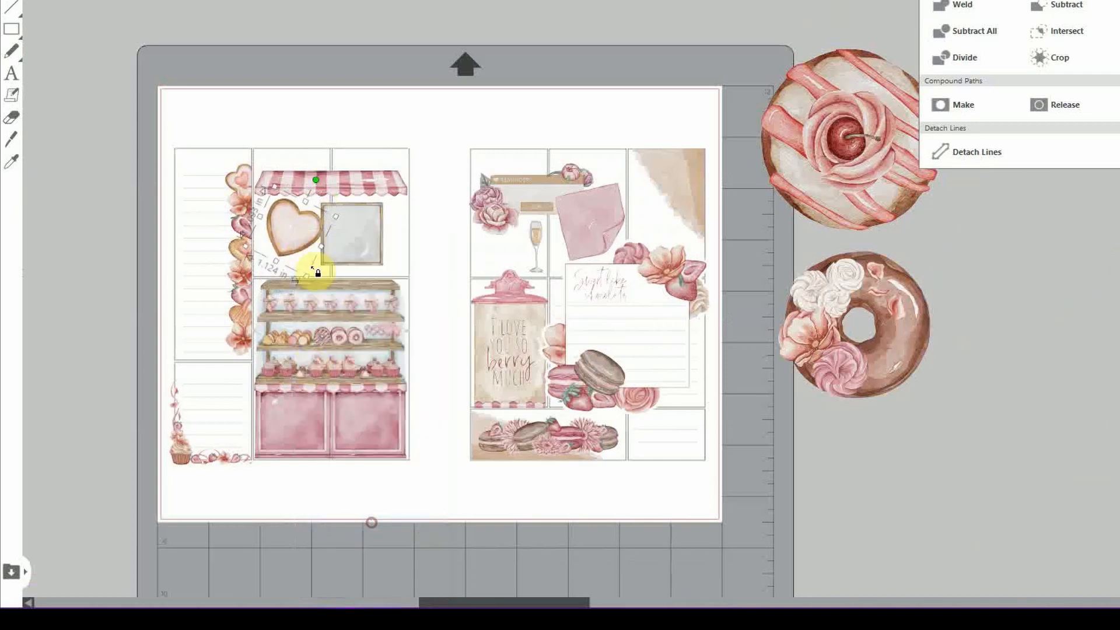
drag(300, 231, 317, 233)
click(856, 551)
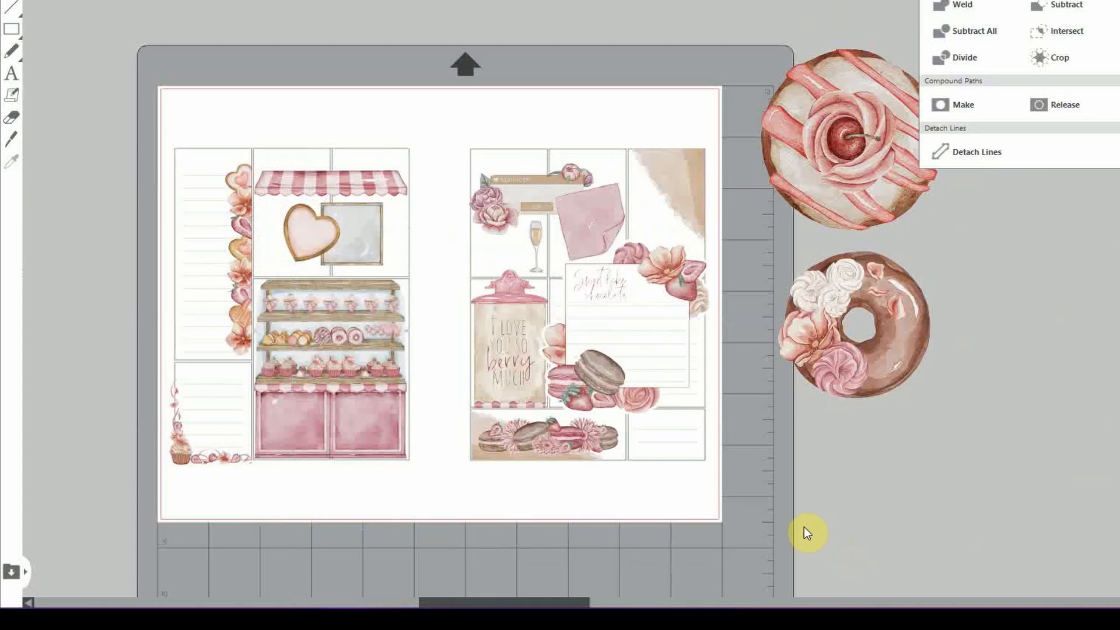
drag(318, 233, 410, 226)
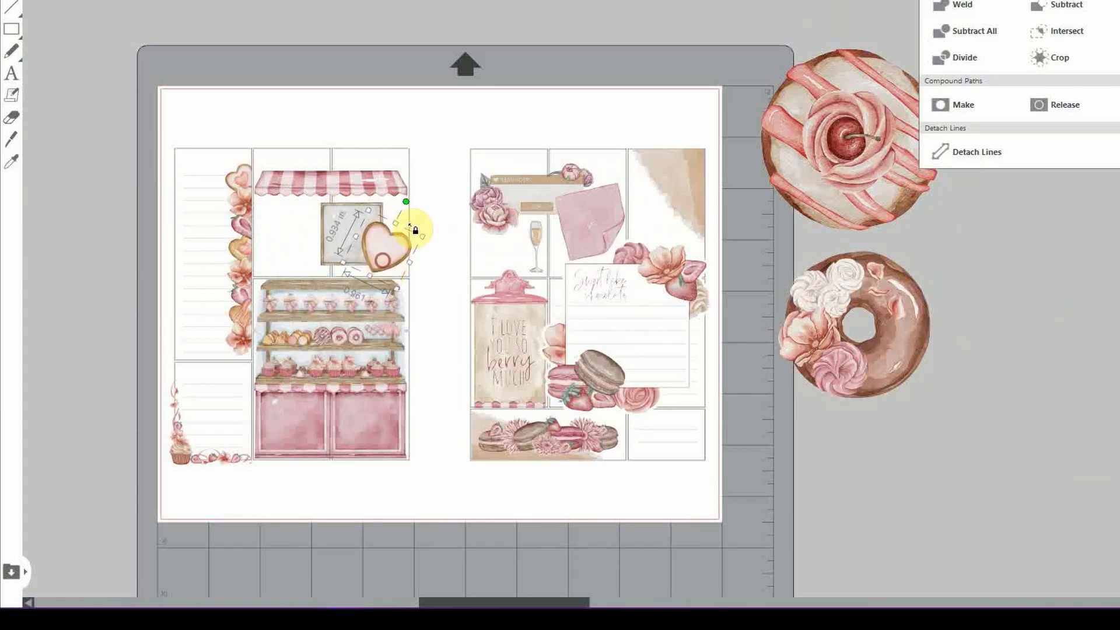
click(869, 496)
scroll(870, 496, down, 1)
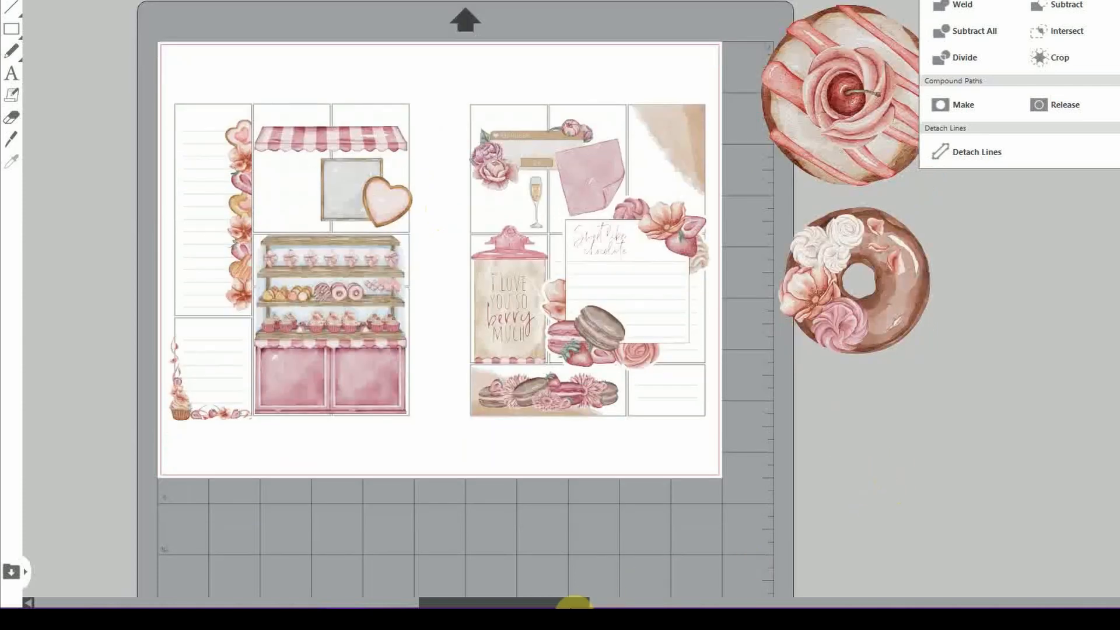
scroll(571, 604, down, 1)
scroll(583, 595, down, 2)
Move the yellow watercolor heart and pink tape strip aside beside the mat, zooming out
drag(625, 602, 760, 603)
drag(816, 427, 405, 415)
drag(920, 488, 566, 343)
click(558, 583)
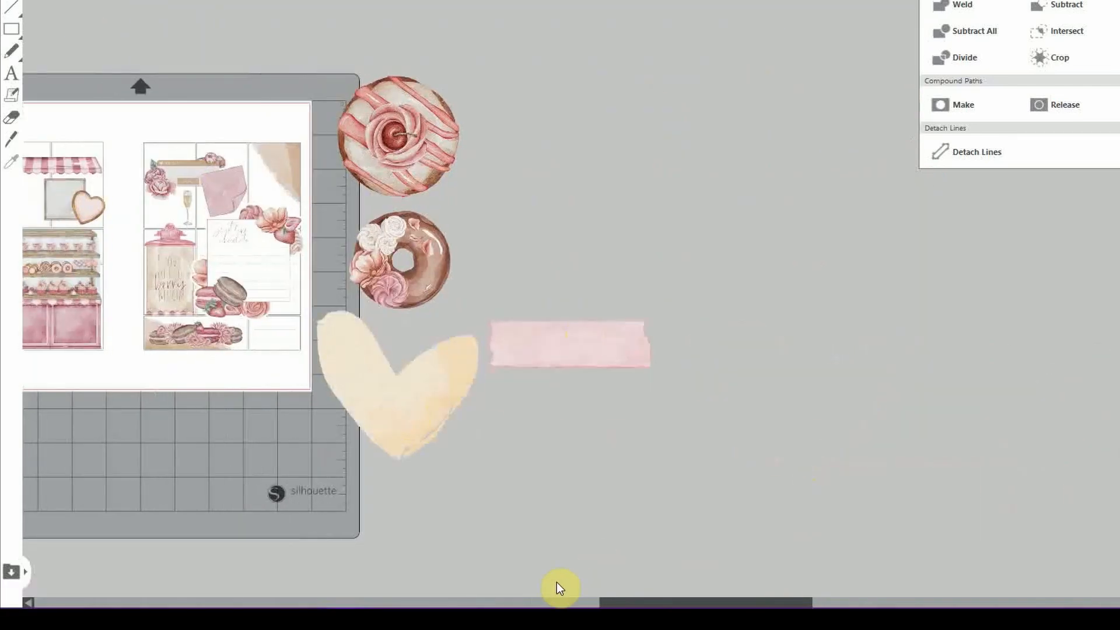
drag(620, 603, 487, 602)
scroll(247, 128, up, 1)
key(ctrl+minus)
key(ctrl+minus)
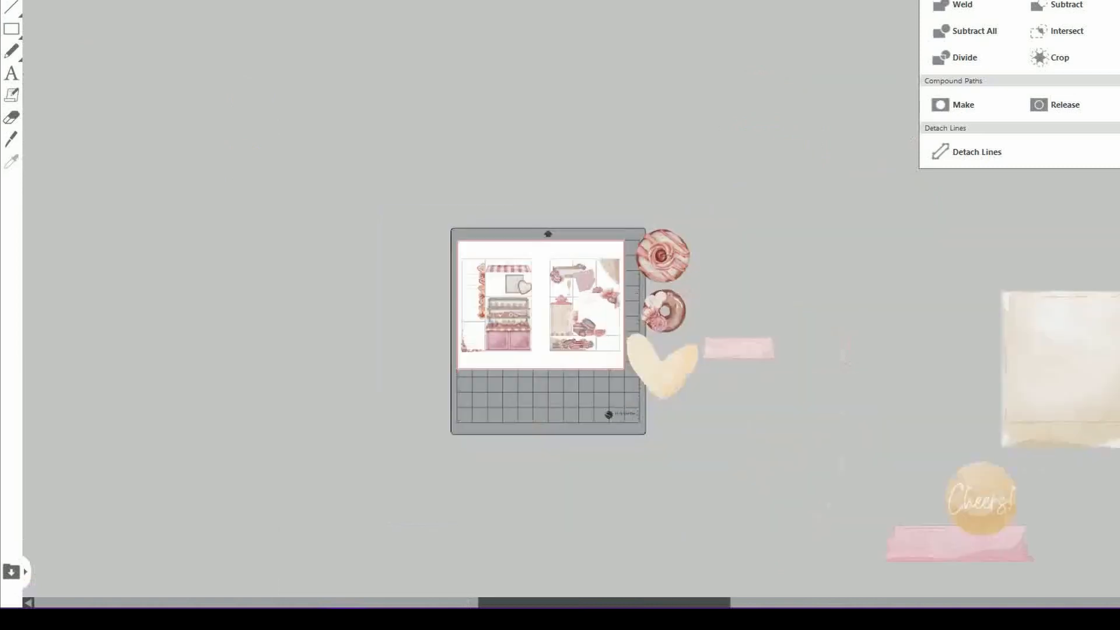
key(ctrl+minus)
Bring the beige paper onto the left page, shrink it and nudge it into place
drag(930, 363, 604, 195)
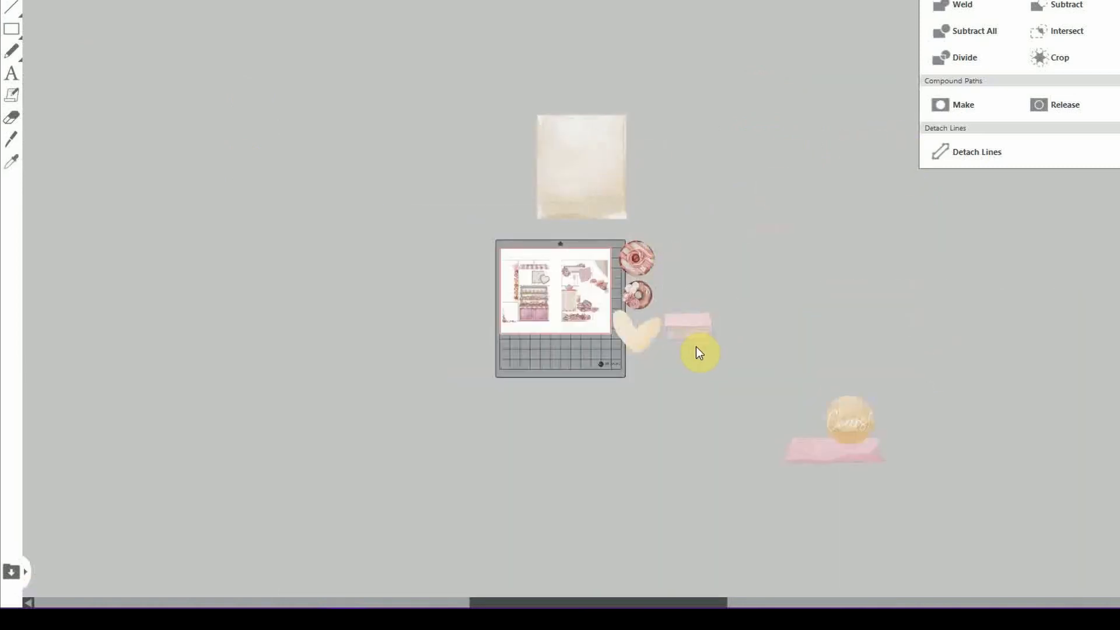
drag(834, 425, 730, 300)
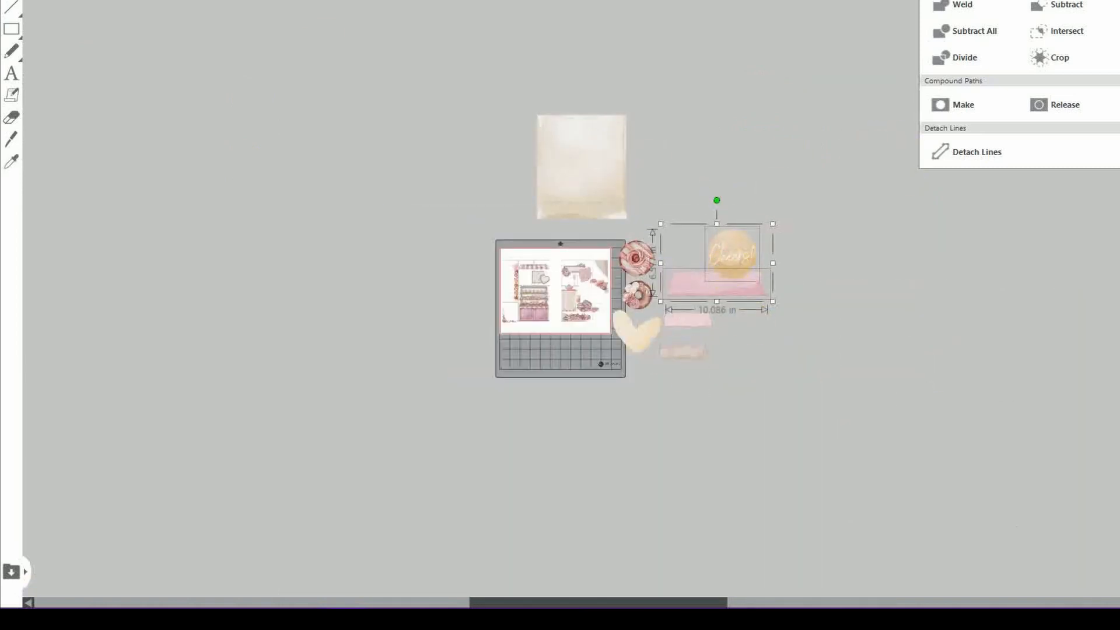
key(ctrl+plus)
key(ctrl+plus)
drag(615, 73, 458, 268)
drag(526, 37, 268, 281)
drag(242, 340, 400, 299)
drag(381, 238, 387, 303)
drag(391, 335, 388, 306)
key(ctrl+plus)
scroll(335, 370, down, 2)
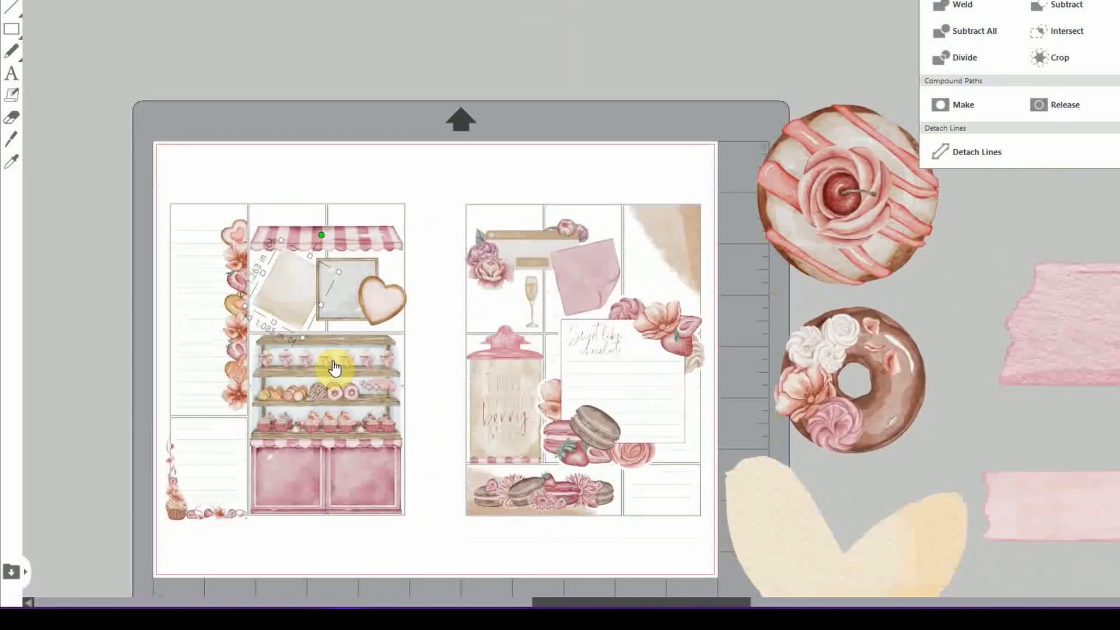
drag(299, 249, 302, 244)
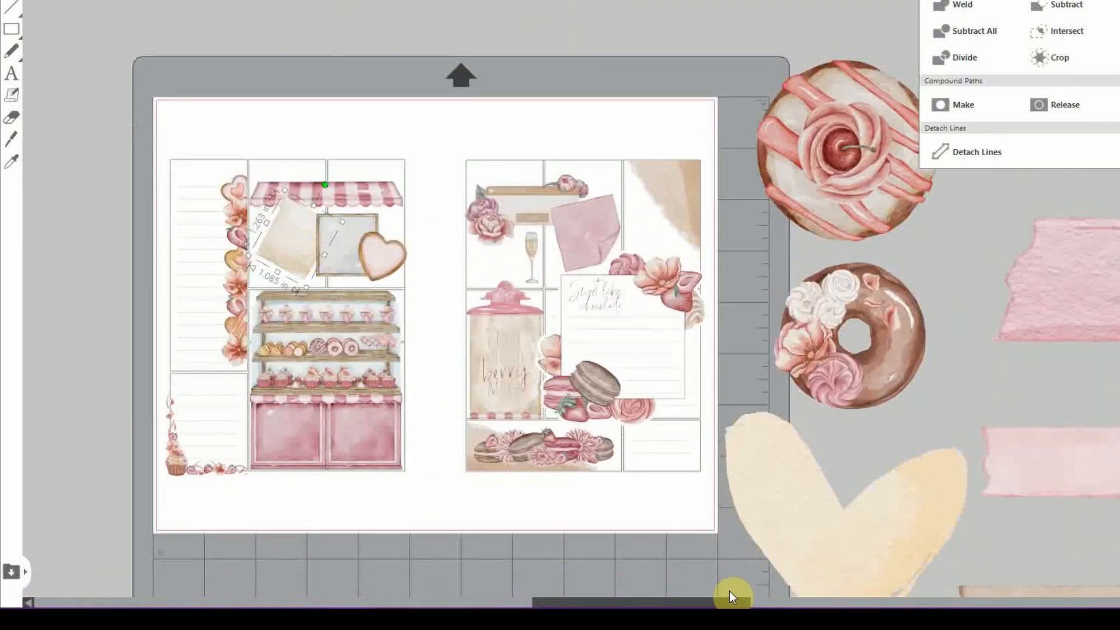
drag(729, 592, 702, 582)
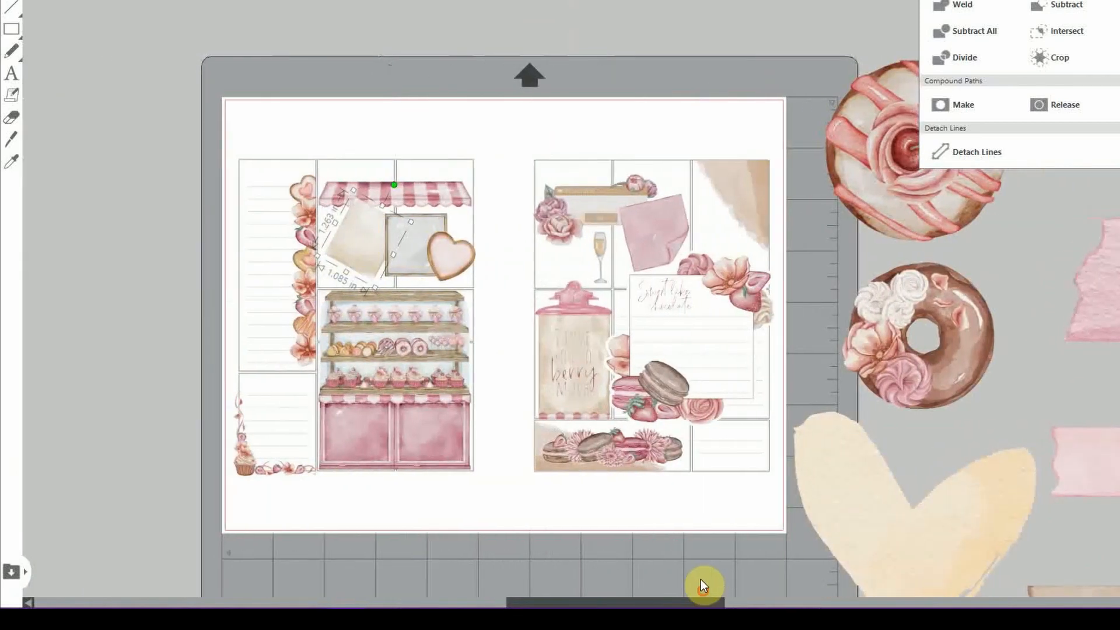
click(487, 272)
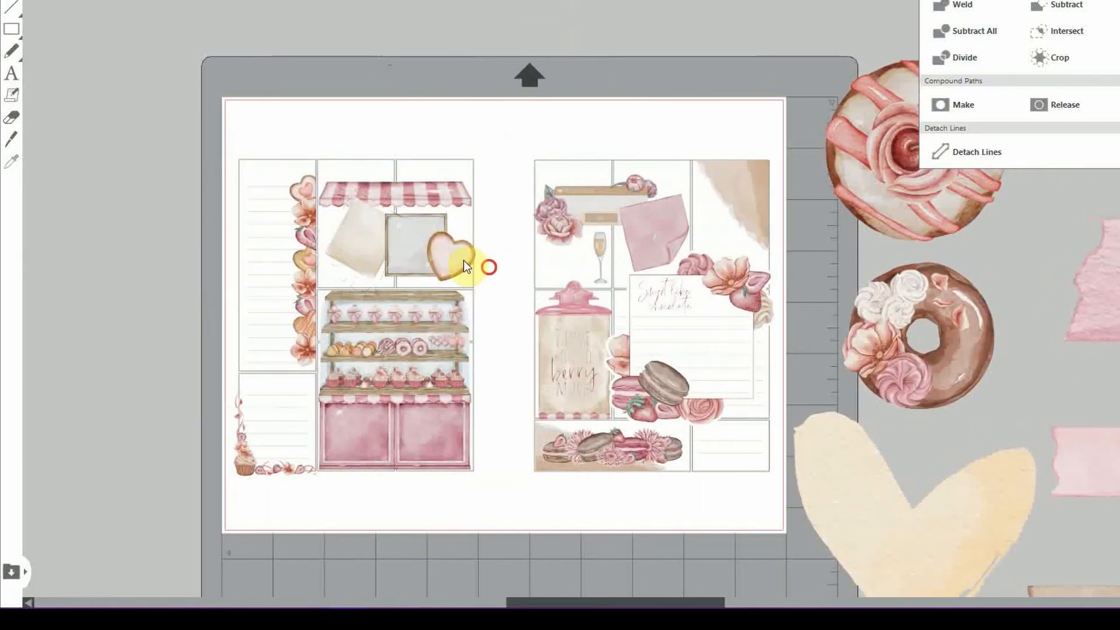
Clear the frame and heart off the page and lay the pink strip and torn paper there
drag(449, 263, 491, 35)
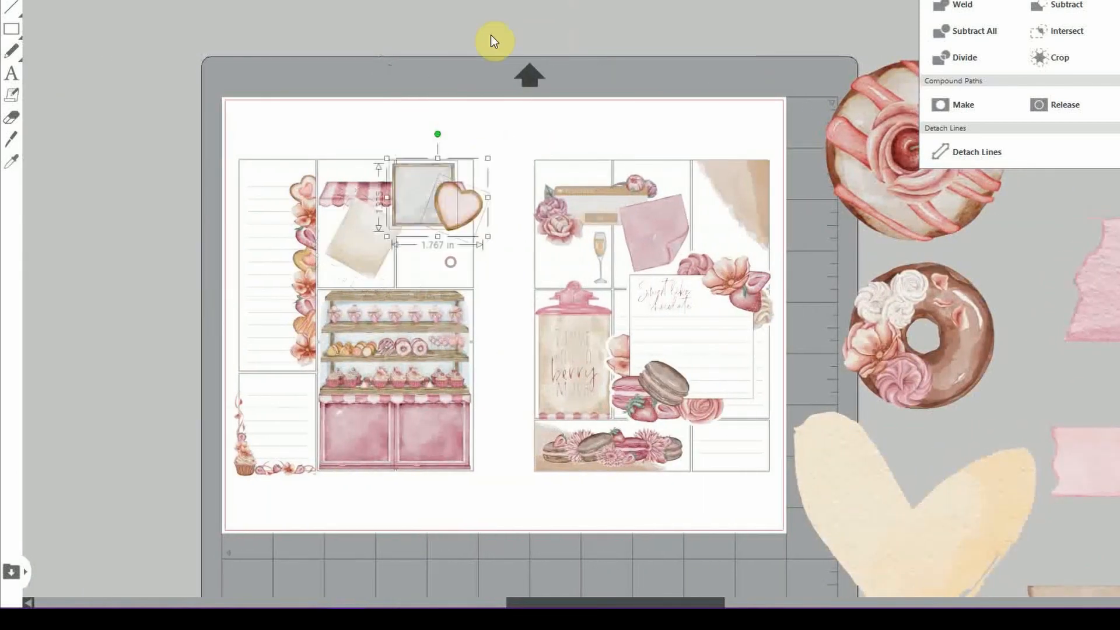
click(378, 232)
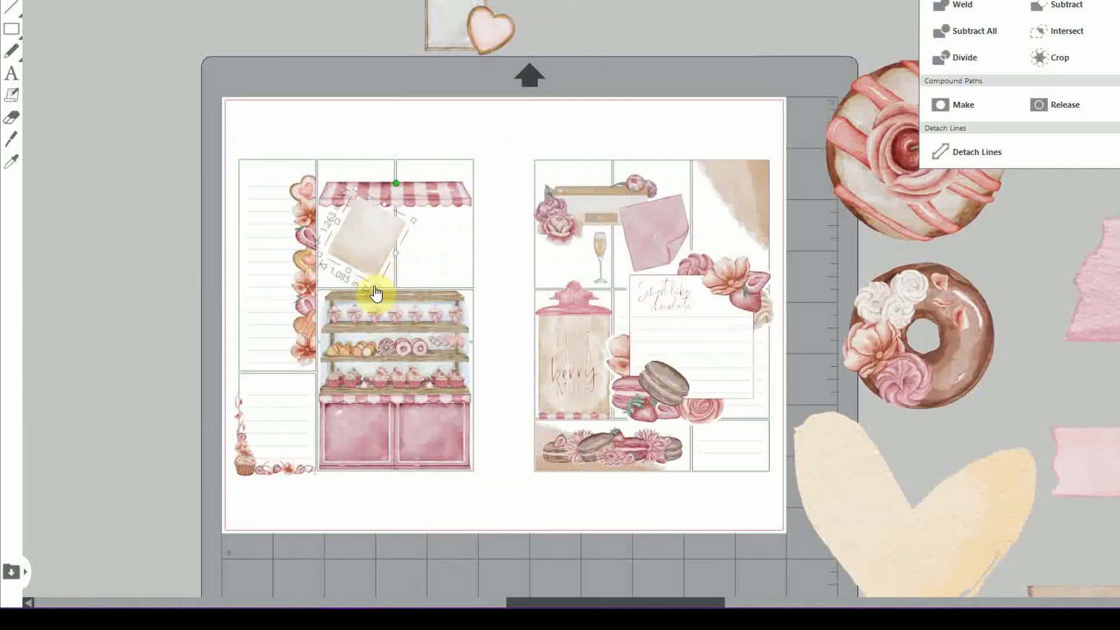
drag(375, 242, 650, 21)
drag(1103, 286, 331, 272)
drag(818, 200, 378, 307)
drag(338, 319, 428, 276)
Flip the floral donut horizontally, shrink it and bring it in front of the paper
right_click(418, 196)
click(484, 491)
right_click(915, 348)
click(970, 107)
drag(1001, 259, 894, 358)
drag(864, 394, 344, 274)
right_click(344, 274)
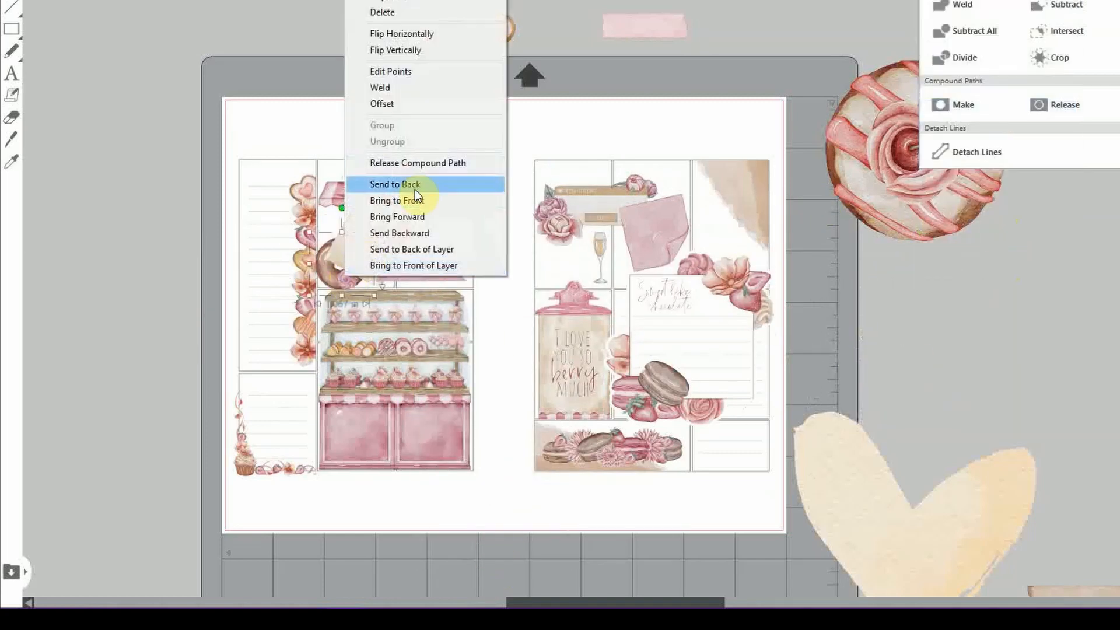
click(415, 200)
drag(372, 240, 368, 244)
drag(422, 272, 421, 266)
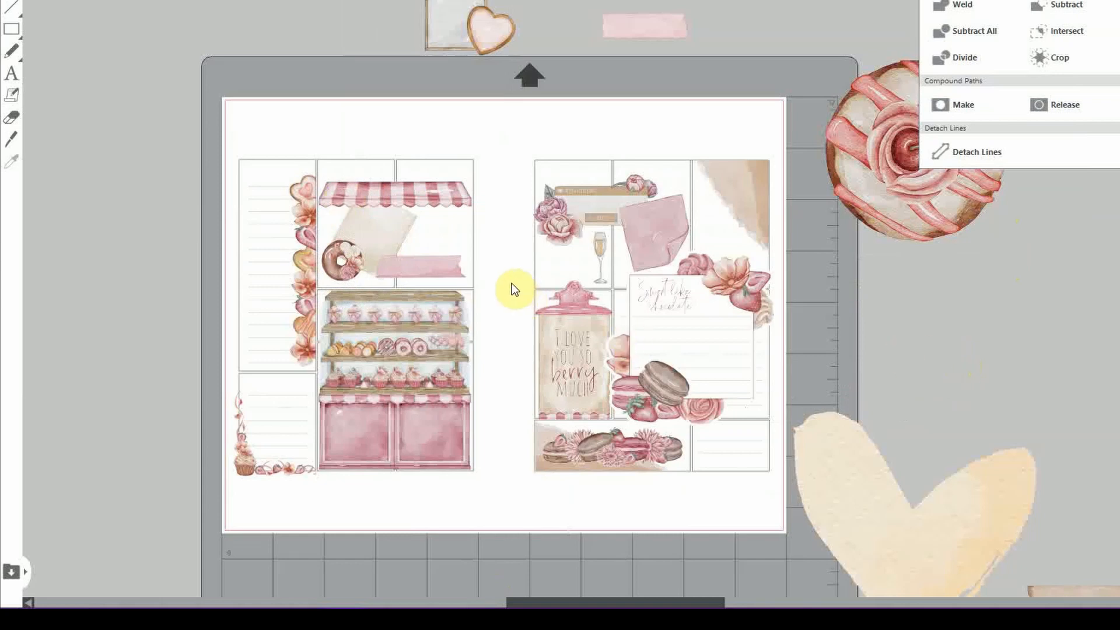
Move the donut cluster off the page and place the grey frame and heart under the awning
drag(512, 282, 258, 16)
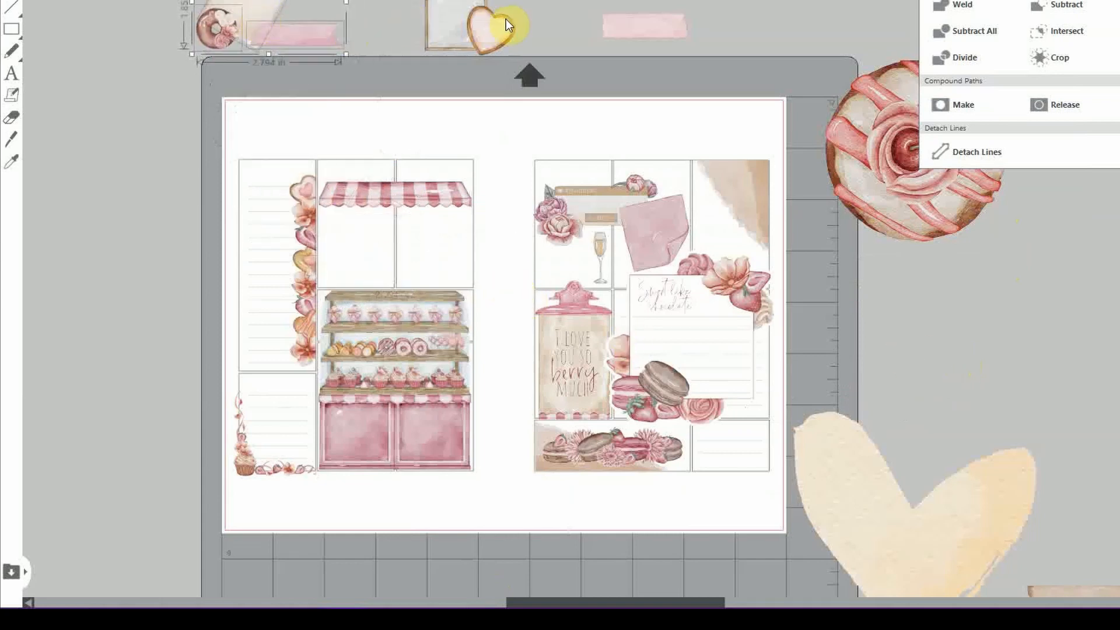
click(477, 27)
drag(481, 36, 373, 236)
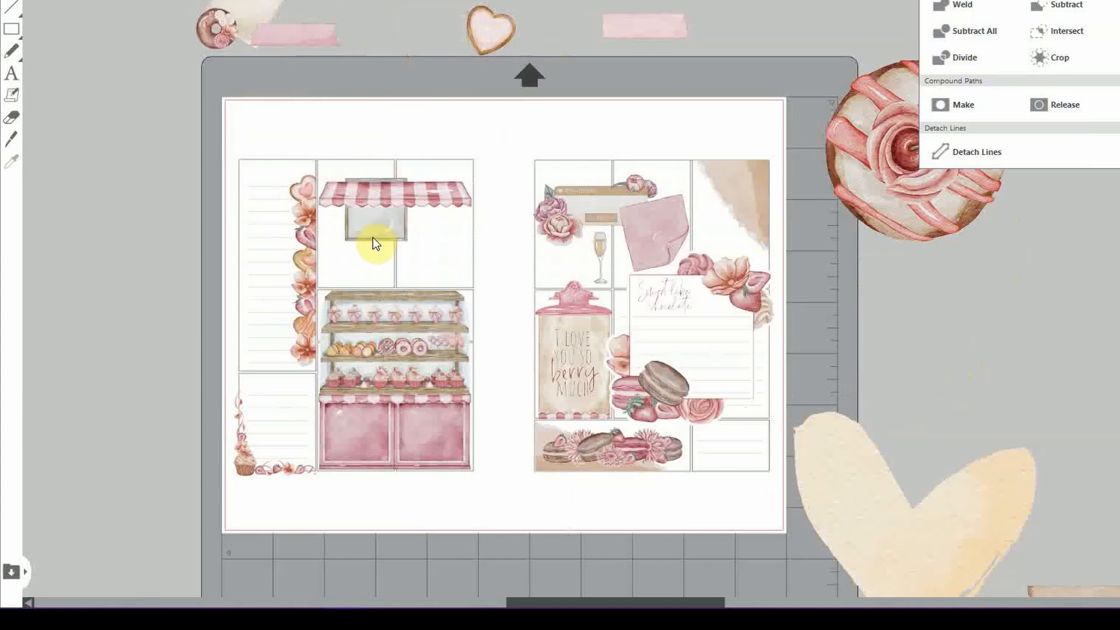
drag(470, 54, 426, 234)
Enlarge the grey frame slightly and arrange it side by side with the heart
drag(358, 235, 370, 236)
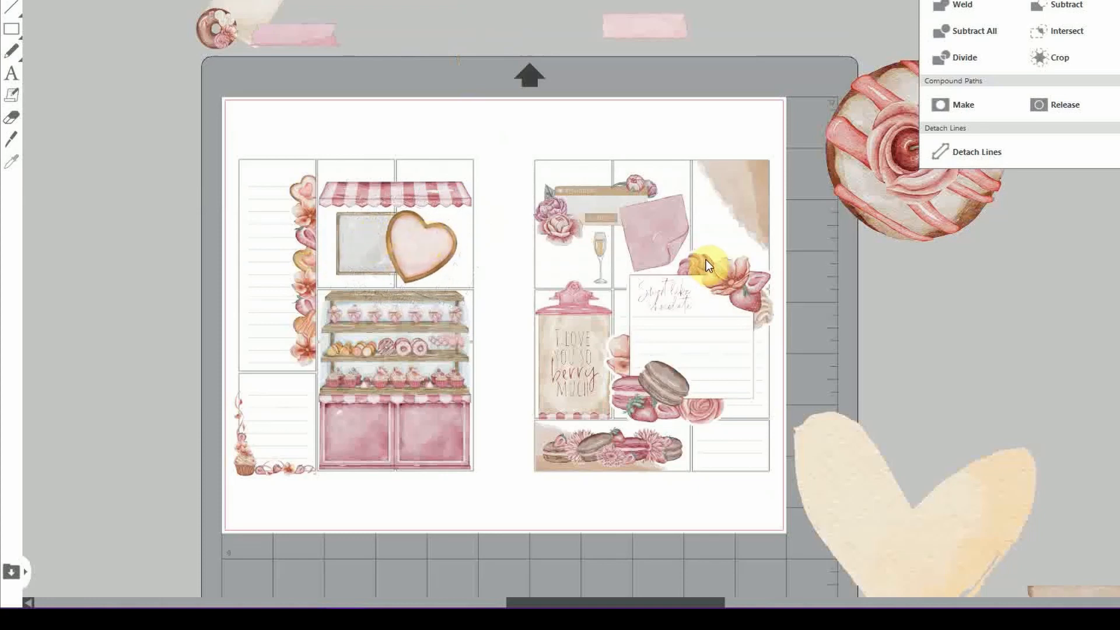
drag(332, 281, 326, 286)
click(981, 343)
drag(348, 227, 500, 232)
drag(407, 250, 352, 250)
drag(502, 241, 393, 236)
click(965, 344)
click(380, 251)
click(815, 237)
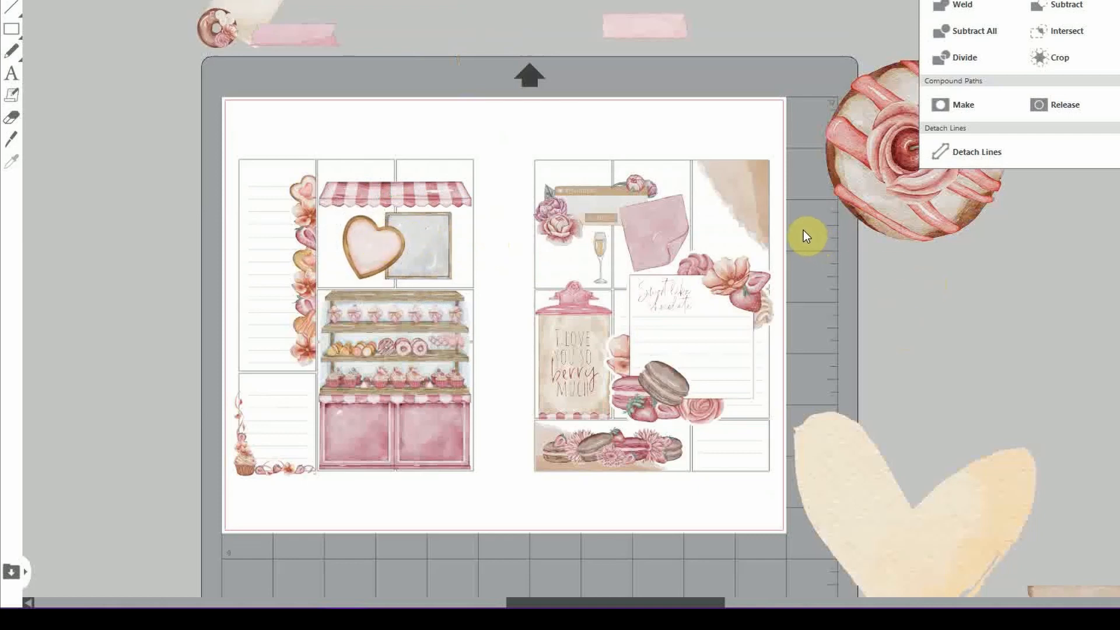
Shrink the heart to the right of the frame and shift the pair into position
drag(359, 271, 382, 16)
click(915, 288)
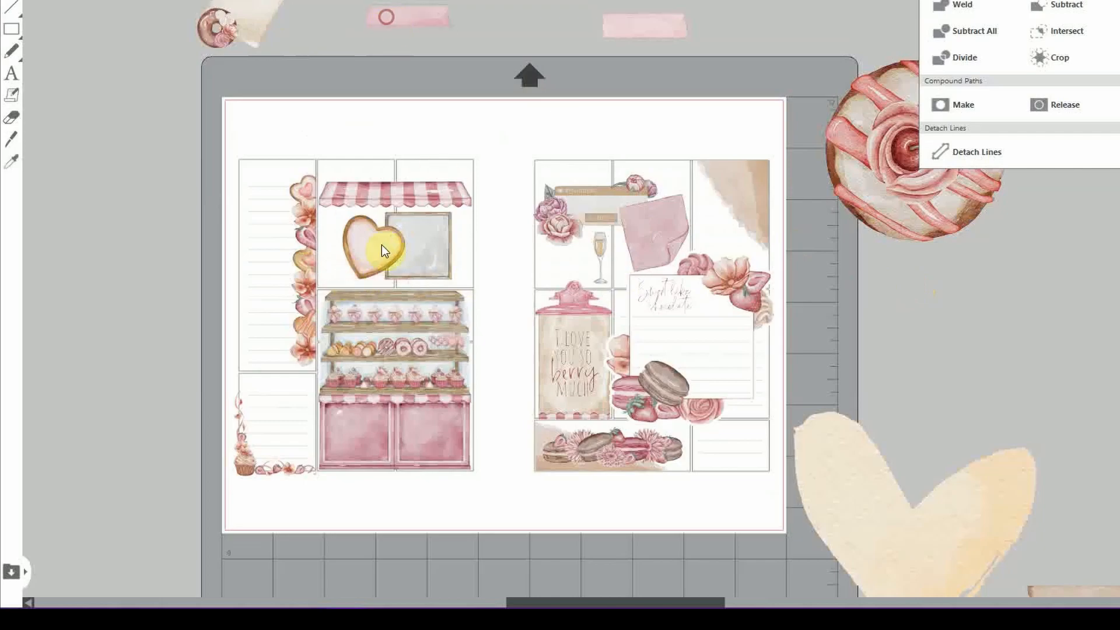
click(382, 248)
drag(405, 279, 393, 268)
drag(362, 245, 437, 259)
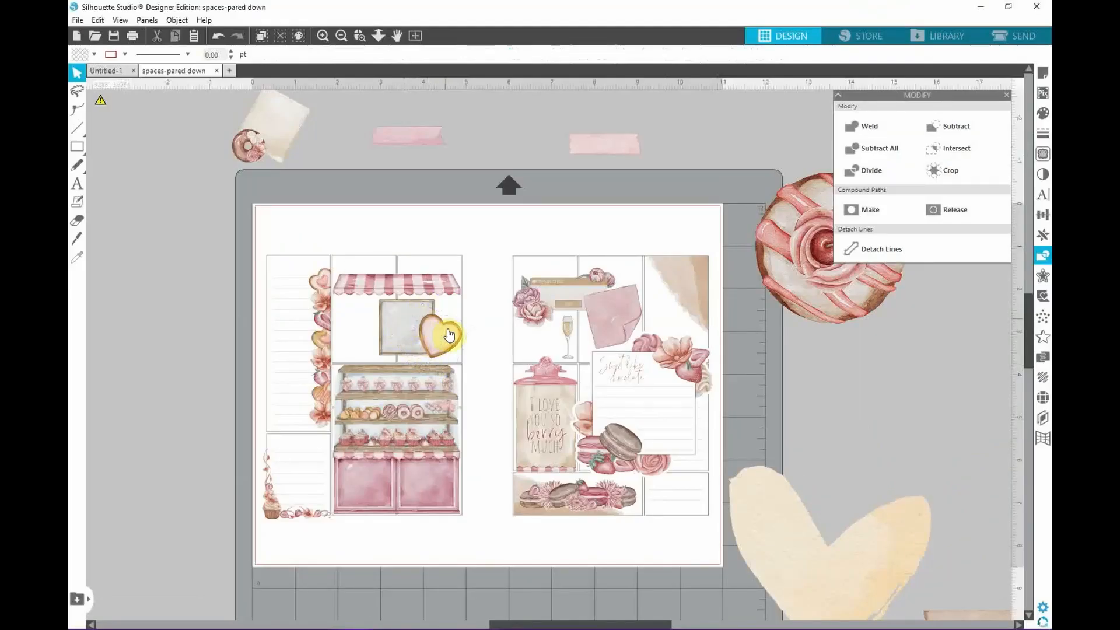
drag(447, 330, 411, 315)
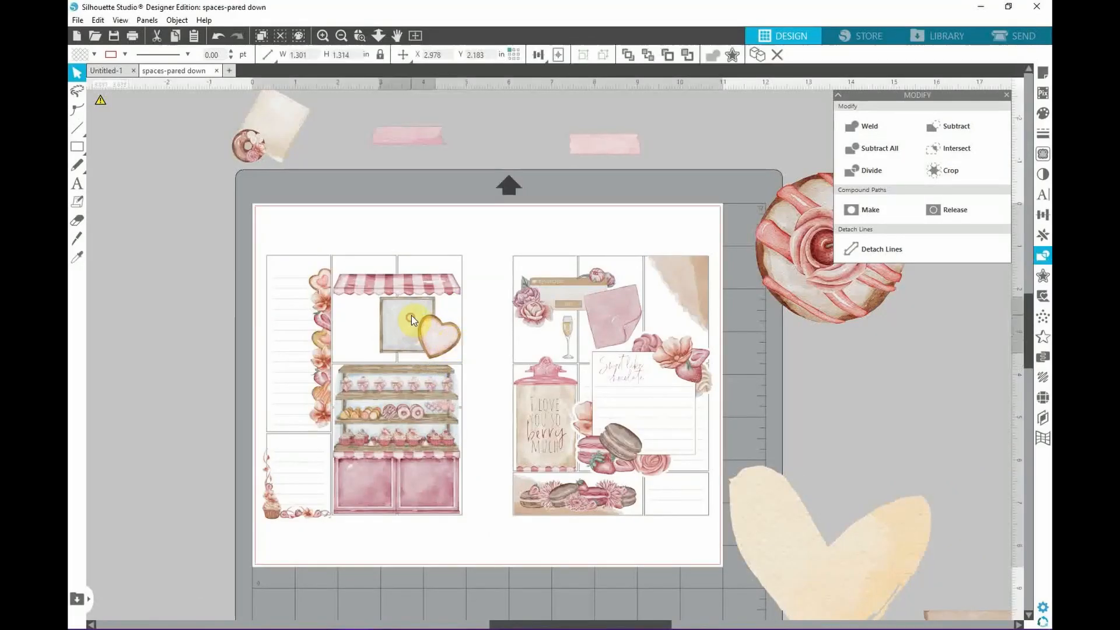
click(807, 368)
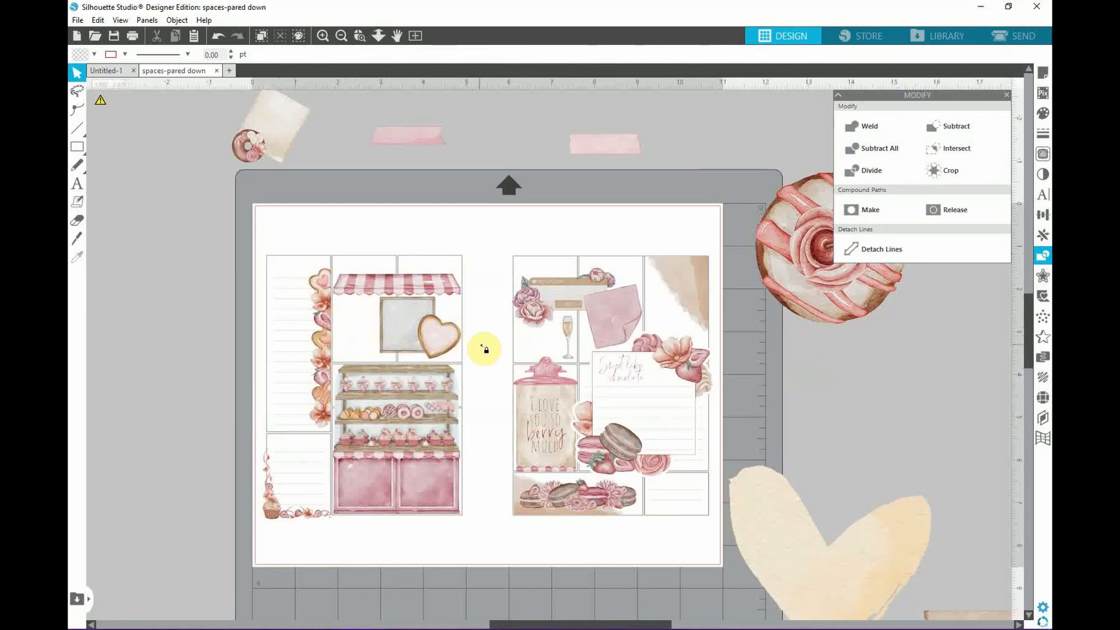
click(492, 413)
drag(441, 337, 415, 331)
click(365, 321)
Place the pink tape below the frame and send it behind the frame
drag(605, 144, 377, 347)
click(489, 356)
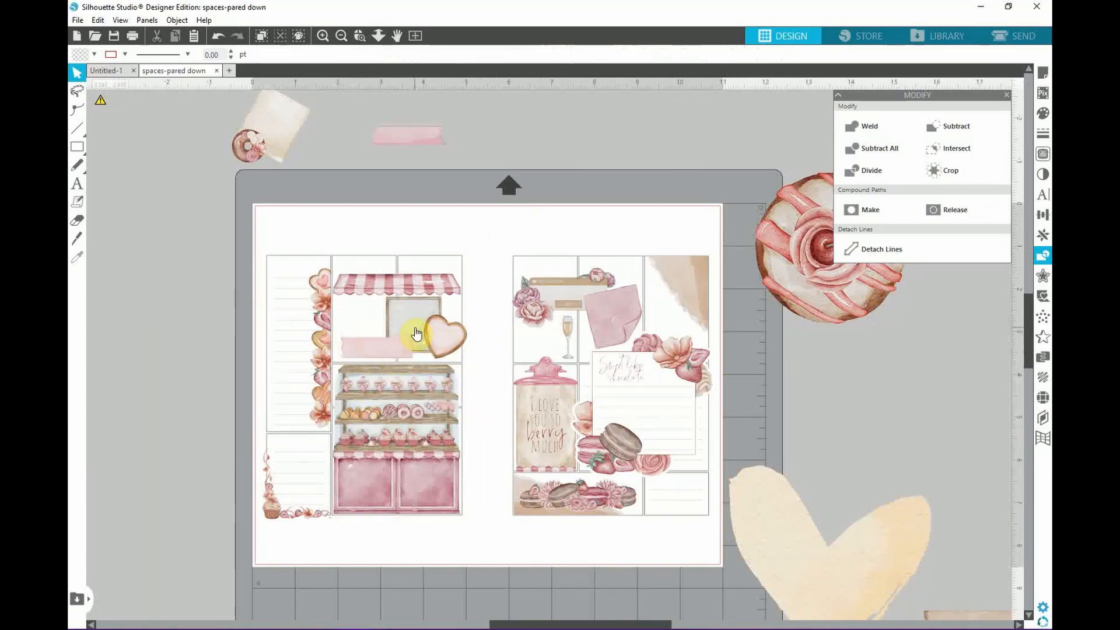
right_click(416, 333)
click(409, 290)
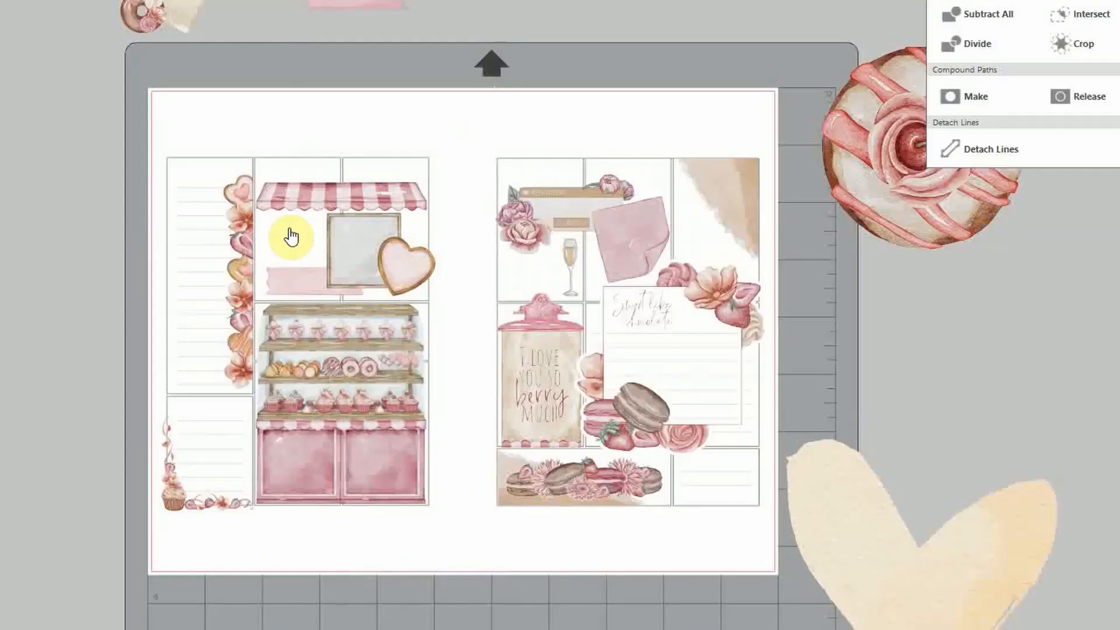
click(299, 304)
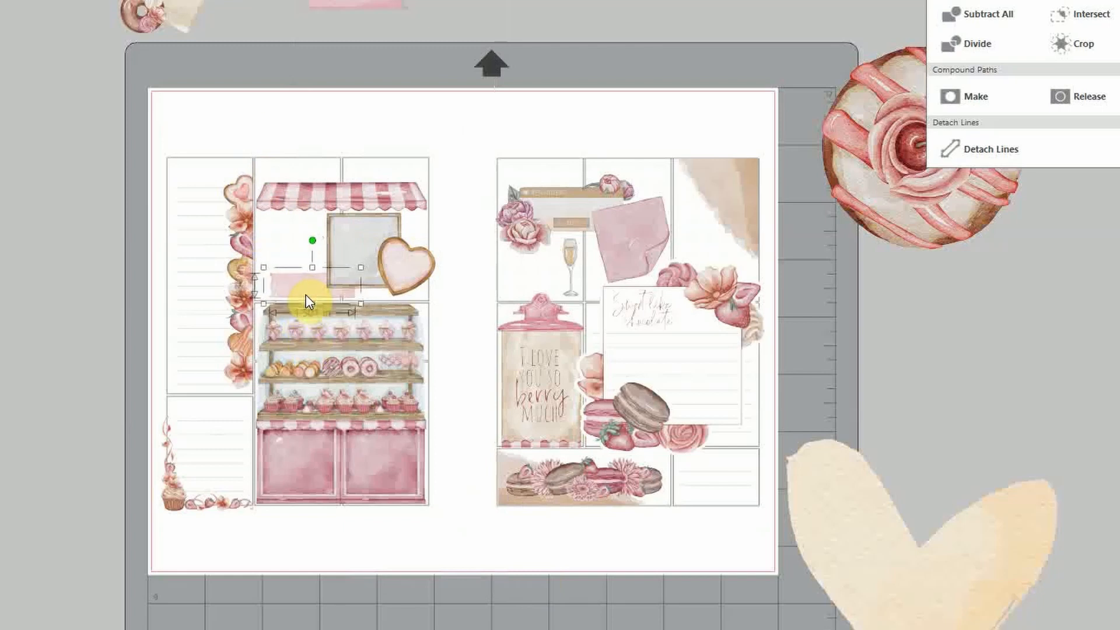
click(1026, 431)
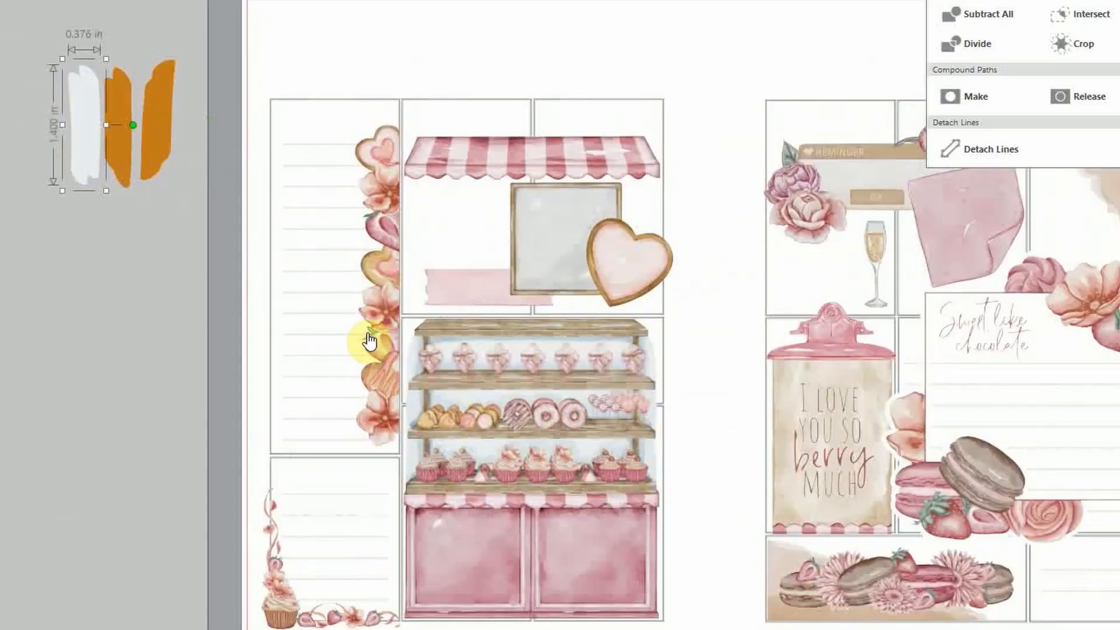
Move and rotate the white and orange brush strokes flat above the awning and Reminder sticker
click(416, 473)
drag(85, 125, 440, 112)
drag(487, 112, 440, 64)
drag(158, 119, 285, 82)
drag(334, 82, 285, 35)
drag(285, 82, 594, 118)
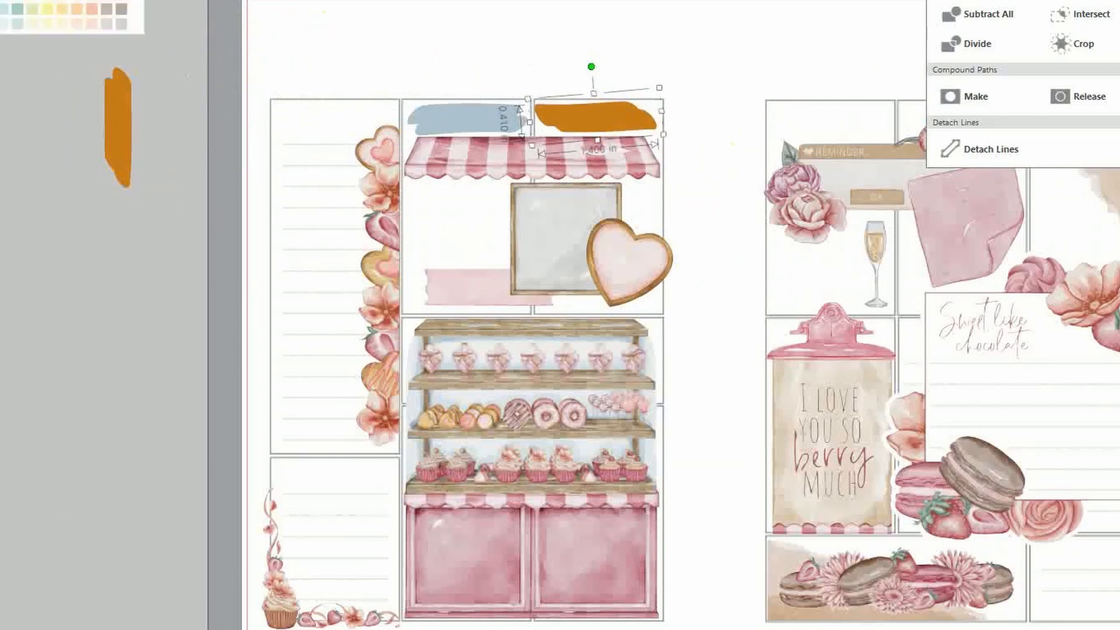
click(423, 596)
click(711, 164)
scroll(522, 578, right, 3)
mouse_move(0, 127)
mouse_down()
mouse_move(453, 10)
mouse_move(794, 120)
mouse_move(500, 76)
mouse_up()
Recolor strokes brown and pink and copy the brown stroke onto the right page
click(418, 118)
click(817, 610)
drag(301, 115, 797, 115)
drag(653, 175, 652, 179)
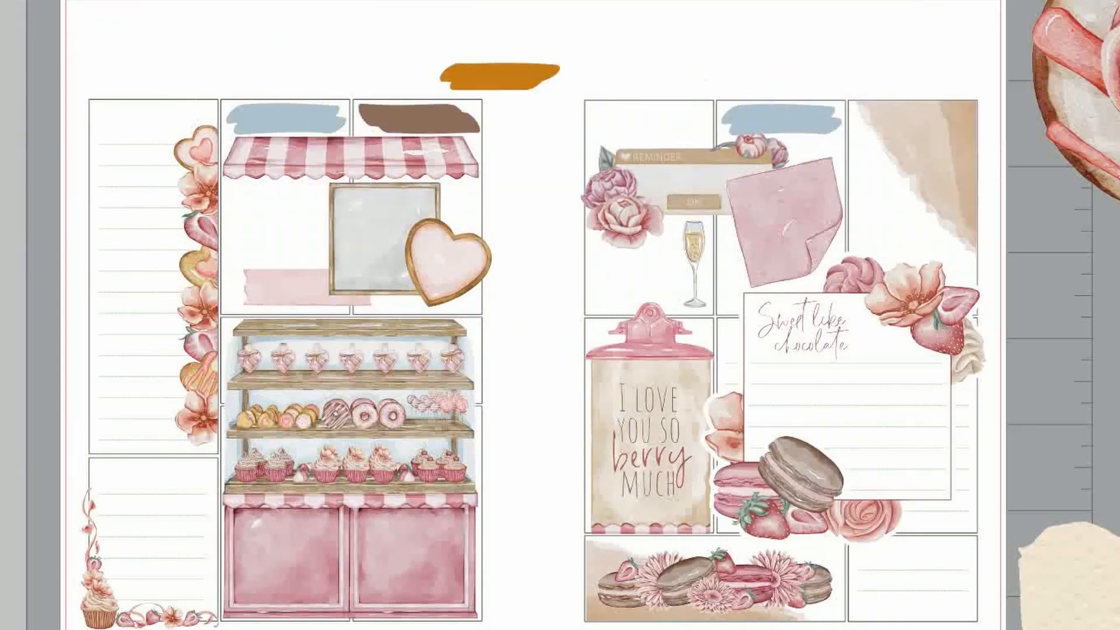
drag(500, 77, 648, 118)
click(417, 569)
drag(418, 120, 912, 120)
click(1072, 302)
Place beige, pink and blue stroke copies over the left-page boxes and the bottom-right box
scroll(1072, 302, down, 1)
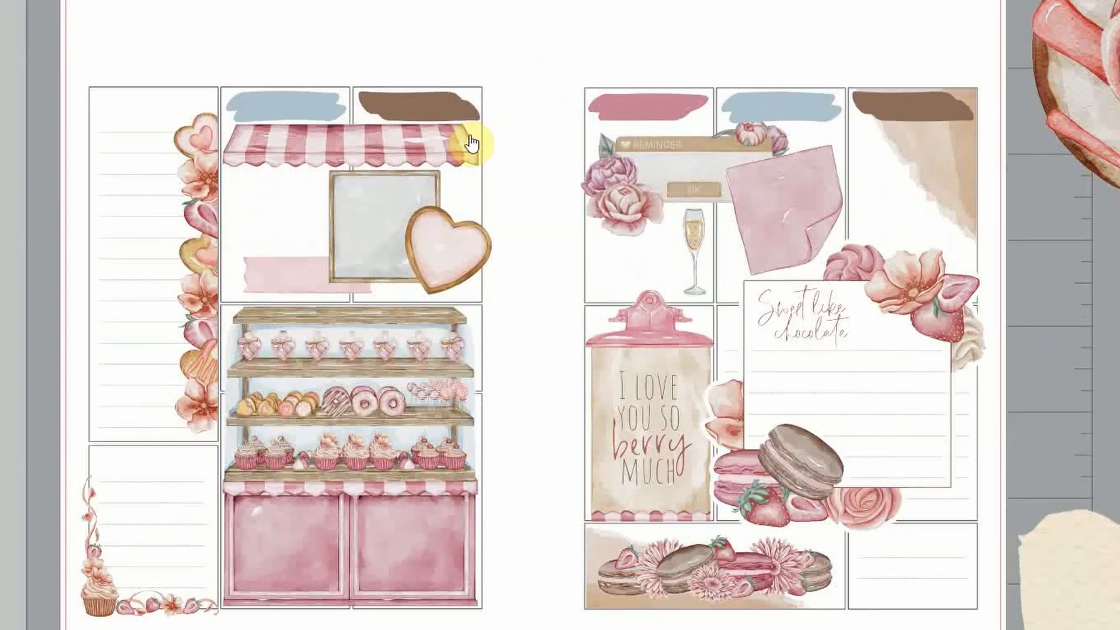
drag(442, 115, 308, 498)
click(530, 505)
alt+drag(677, 113, 400, 500)
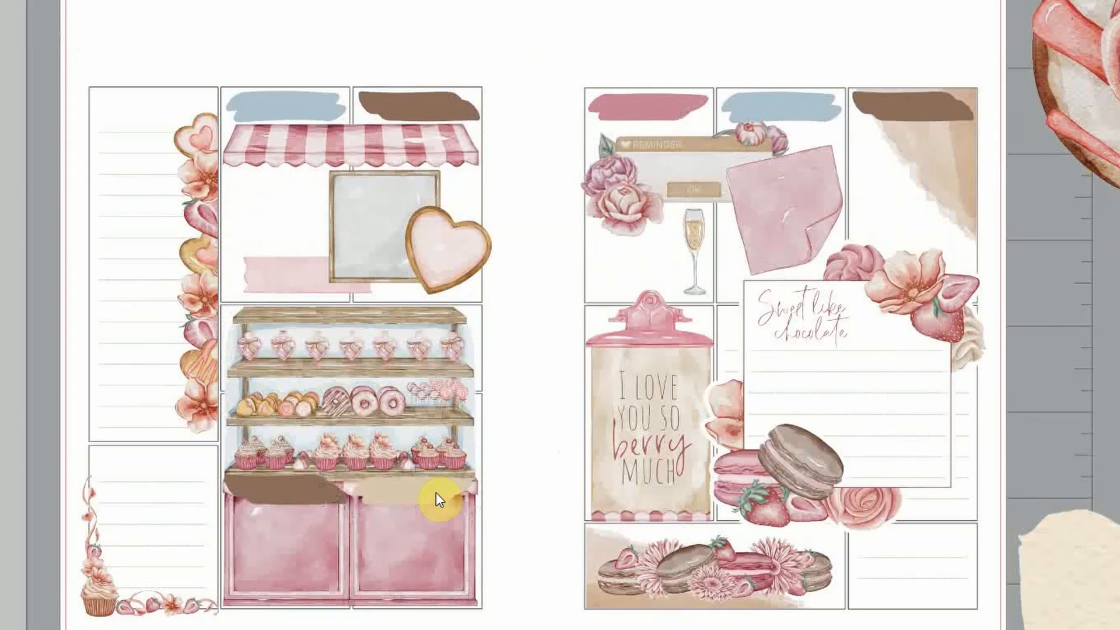
click(402, 111)
key(Delete)
drag(286, 107, 419, 107)
alt+drag(406, 490, 275, 105)
alt+drag(617, 109, 145, 467)
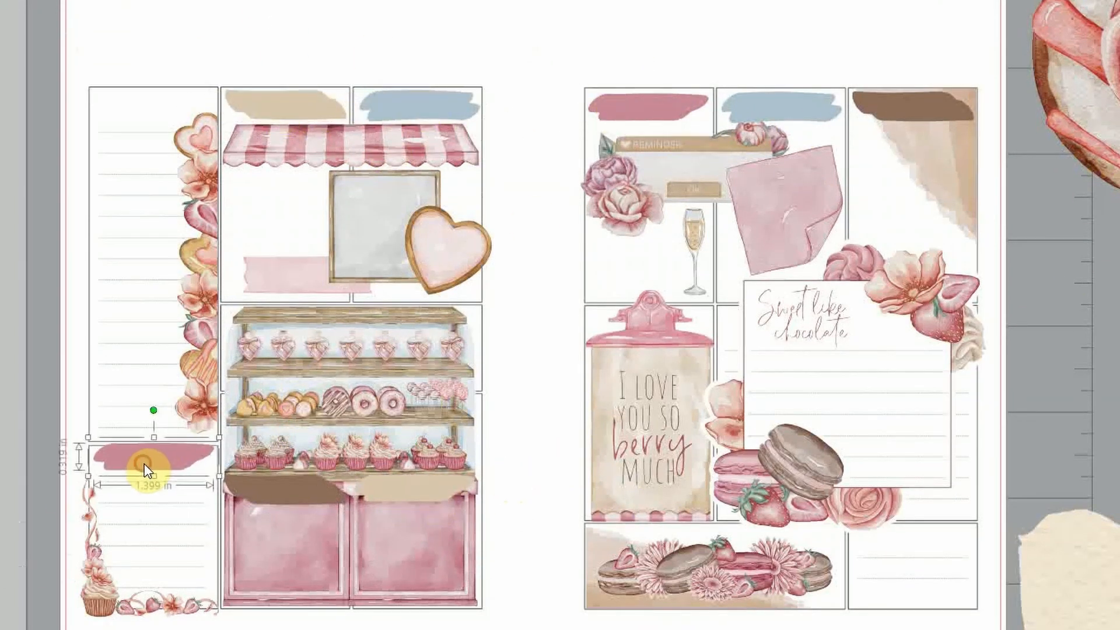
click(532, 468)
alt+drag(449, 120, 945, 545)
click(1046, 472)
Duplicate the brown stroke onto the top-left box and nudge the pink stroke down
scroll(1046, 471, down, 1)
click(293, 451)
key(ctrl+d)
drag(318, 494, 153, 80)
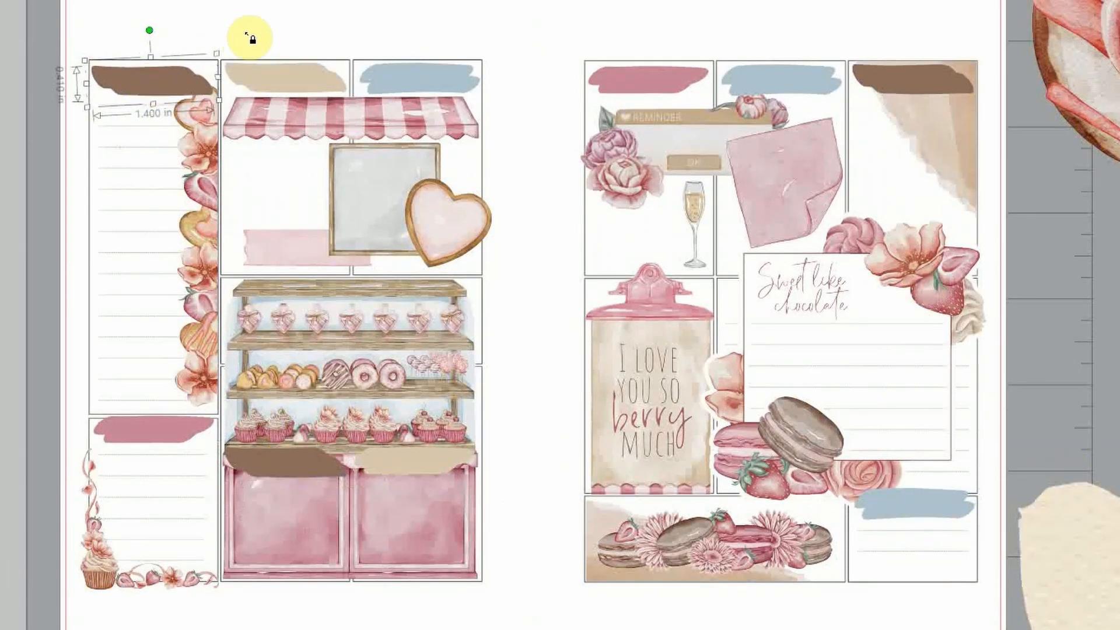
click(251, 37)
drag(175, 440, 172, 427)
Raise the six header strokes onto their box tops and align the lower brown stroke
drag(149, 84, 147, 66)
drag(286, 79, 285, 64)
drag(388, 73, 383, 54)
drag(649, 80, 649, 62)
drag(779, 81, 777, 62)
drag(890, 75, 891, 57)
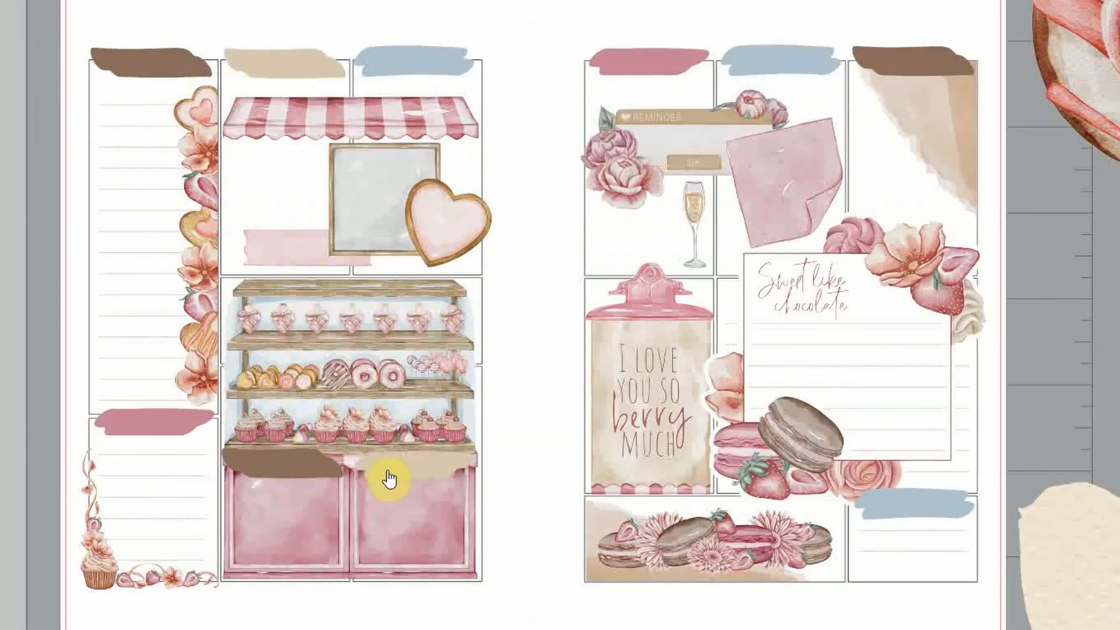
mouse_move(277, 469)
mouse_down()
mouse_move(283, 585)
mouse_move(279, 469)
mouse_up()
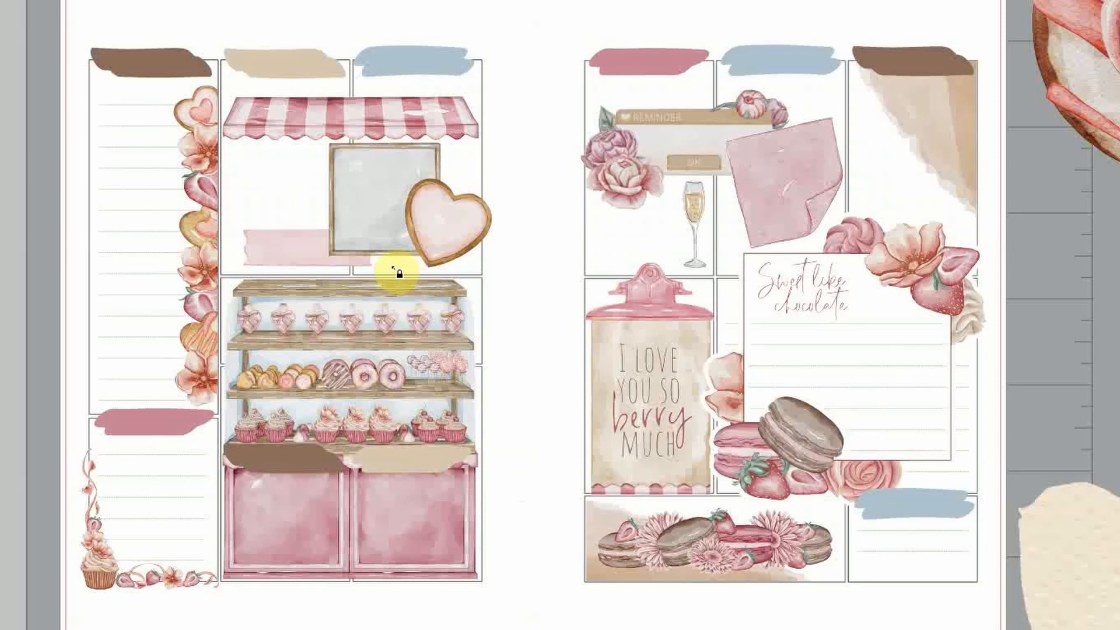
Nudge the reminder sticker, striped awning, pink washi strip and heart frame into place
drag(689, 137, 690, 124)
drag(350, 120, 351, 105)
drag(286, 248, 279, 248)
drag(413, 210, 414, 202)
click(519, 312)
Add a white script 'create' label on the pink brush and copy it to the brown brush
click(235, 25)
text(CREATE)
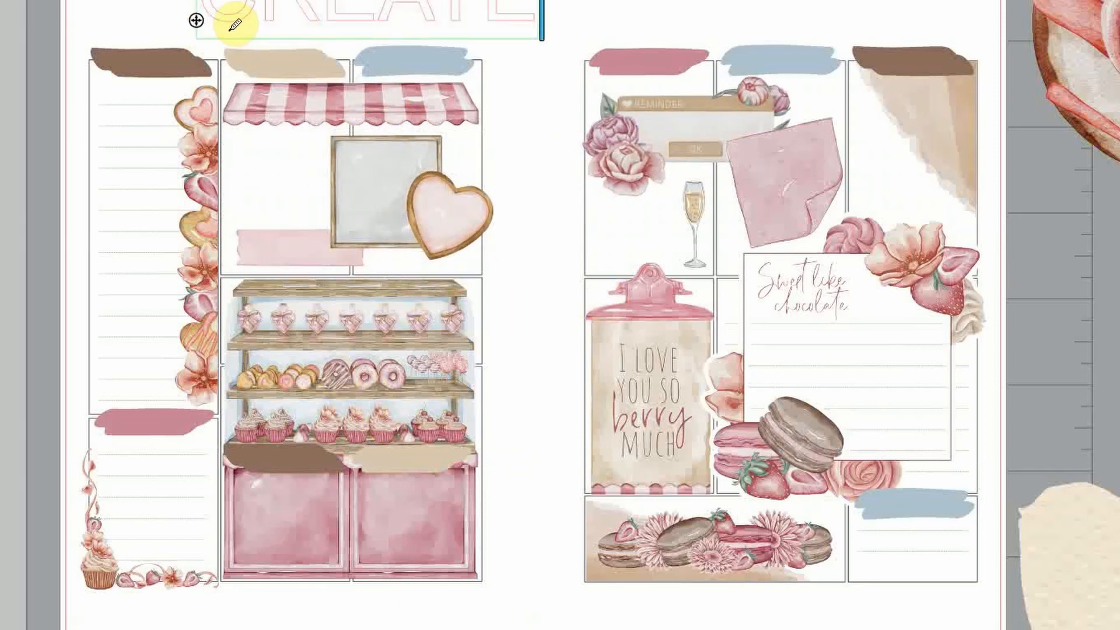
key(BackSpace)
key(BackSpace)
key(BackSpace)
key(BackSpace)
key(BackSpace)
key(BackSpace)
text(create)
key(ctrl+a)
drag(245, 7, 148, 421)
click(228, 14)
mouse_move(149, 422)
mouse_down()
mouse_move(150, 69)
mouse_move(425, 67)
mouse_up()
Retype the label copies as 'february', 'monday' and 'tuesday'
double_click(150, 69)
text(february)
click(15, 95)
double_click(289, 68)
text(monday)
double_click(426, 67)
text(tuesday)
Copy the day labels to the right page and rename them 'wednesday' and 'thursday'
shift+click(312, 60)
drag(312, 60, 674, 59)
click(660, 66)
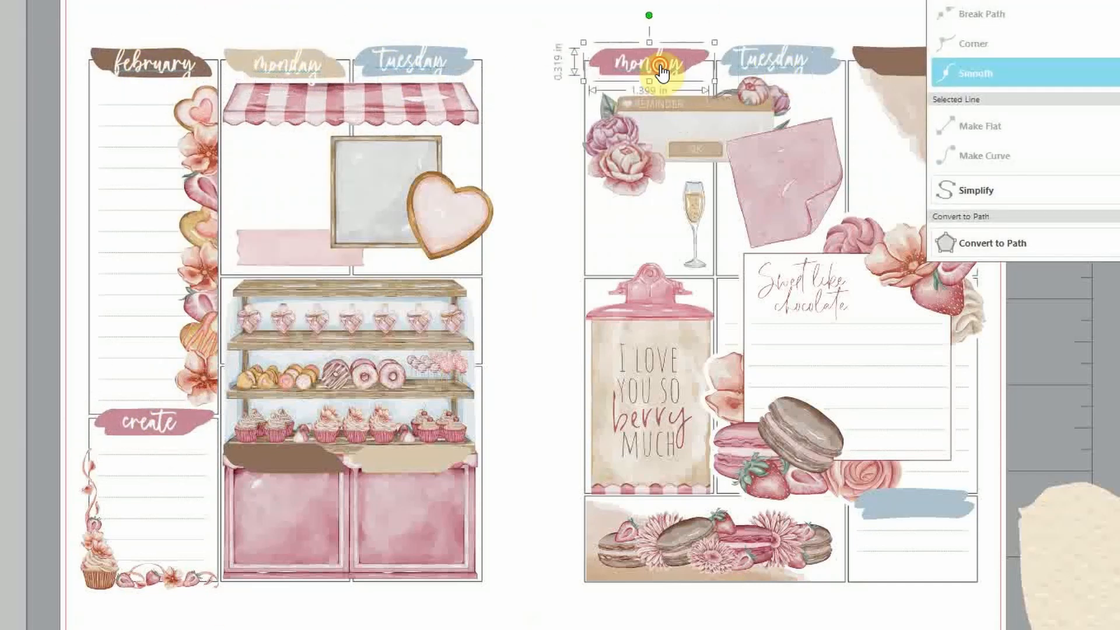
double_click(660, 66)
text(wednesday)
scroll(615, 65, right, 3)
double_click(625, 65)
text(thursday)
Add 'friday', 'saturday' and 'sunday' labels on the right-page brushes
shift+click(488, 62)
drag(487, 62, 124, 461)
click(381, 386)
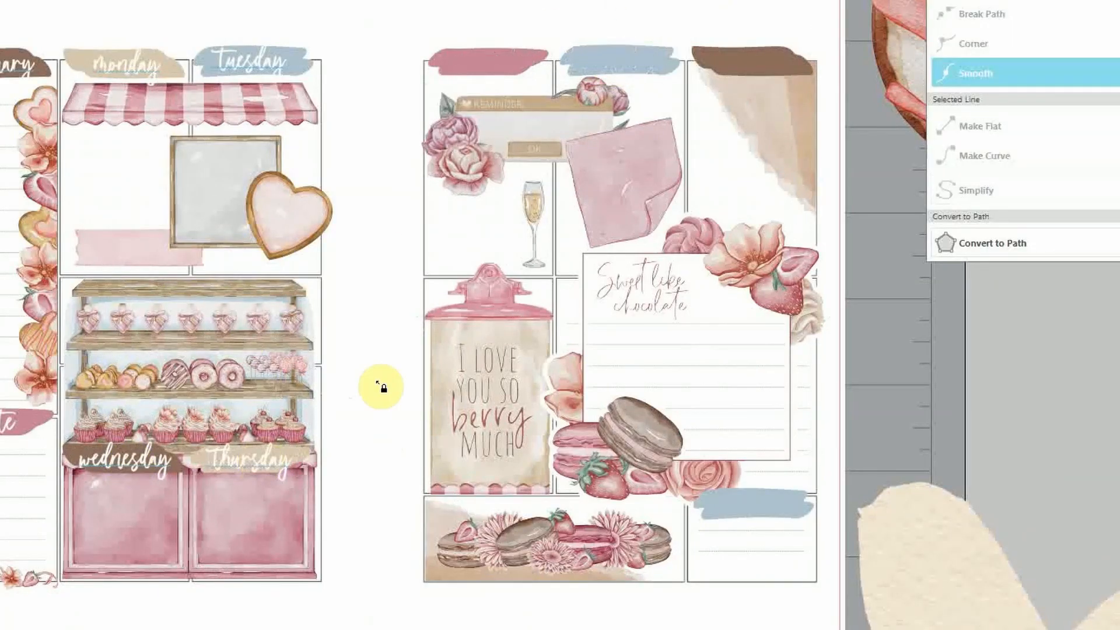
drag(253, 62, 744, 61)
double_click(490, 62)
text(friday)
double_click(624, 66)
text(saturday)
double_click(745, 62)
text(sunday)
Centre the day labels on their brush strokes
shift+click(622, 62)
shift+click(487, 61)
shift+click(250, 61)
shift+click(125, 64)
shift+click(124, 461)
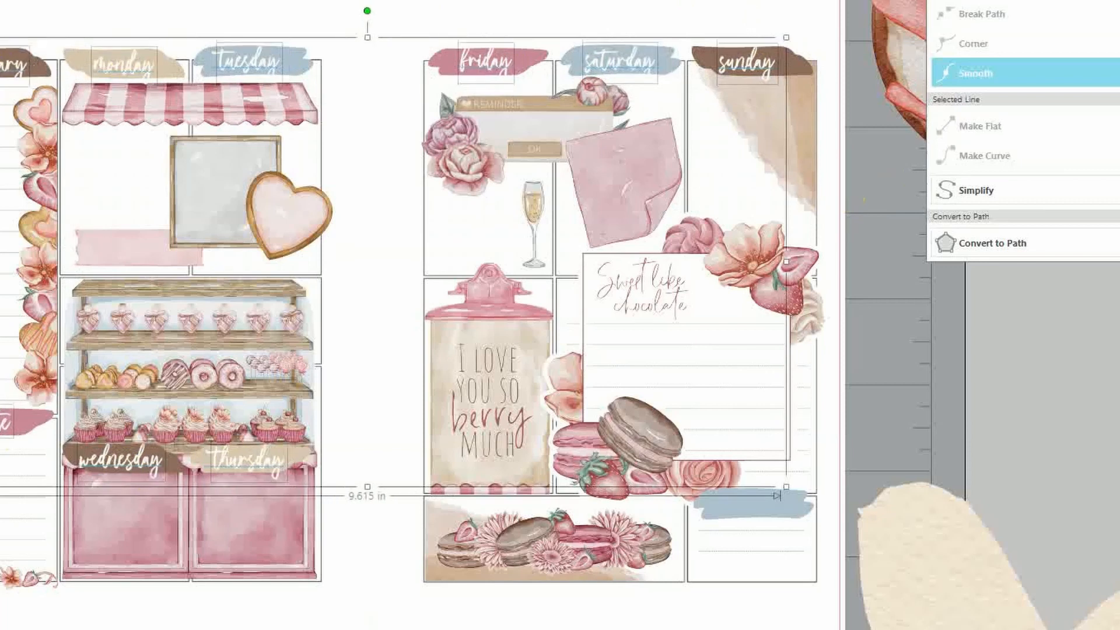
drag(249, 61, 255, 61)
drag(486, 62, 489, 62)
drag(619, 62, 623, 62)
drag(747, 63, 751, 62)
Copy a label onto the lower blue brush and retype it 'meals'
drag(248, 459, 757, 503)
double_click(751, 504)
text(meals)
click(951, 461)
Add date numbers 14, 15 and 16 to the Monday, Tuesday and Wednesday brushes
double_click(135, 24)
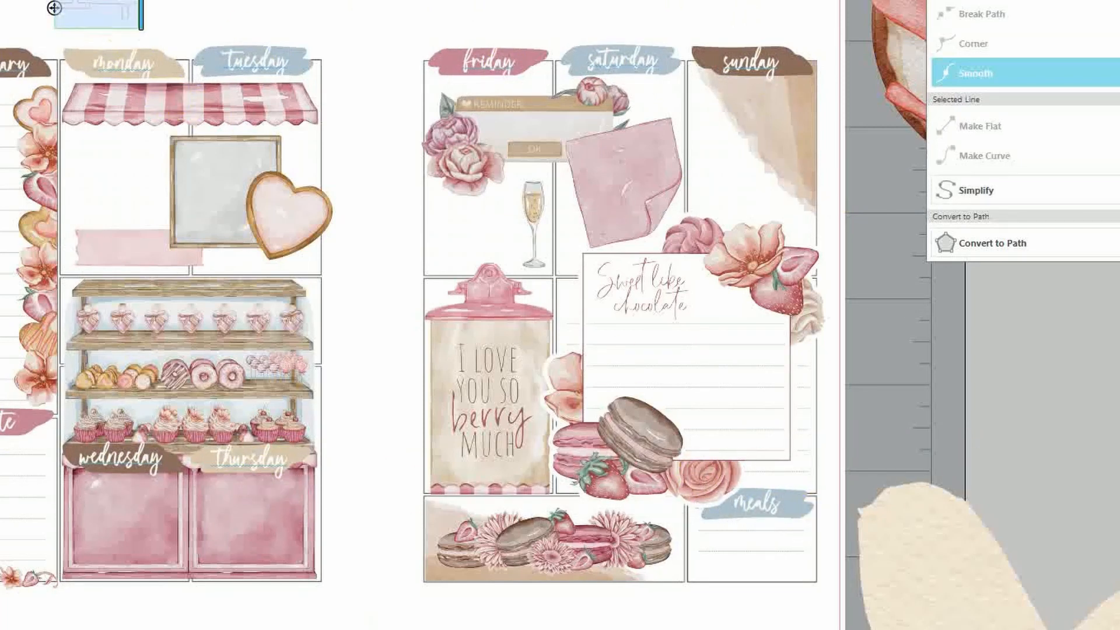
text(14)
mouse_move(61, 12)
mouse_down()
mouse_move(86, 63)
mouse_move(210, 60)
mouse_up()
double_click(210, 60)
text(15)
double_click(72, 449)
text(16)
mouse_move(79, 60)
mouse_down()
mouse_move(72, 449)
mouse_move(205, 458)
mouse_up()
click(404, 466)
Add date numbers 18, 19 and 20 to the remaining day brushes
click(328, 483)
text(18)
double_click(586, 59)
drag(445, 59, 708, 57)
text(19)
double_click(714, 57)
text(20)
click(859, 212)
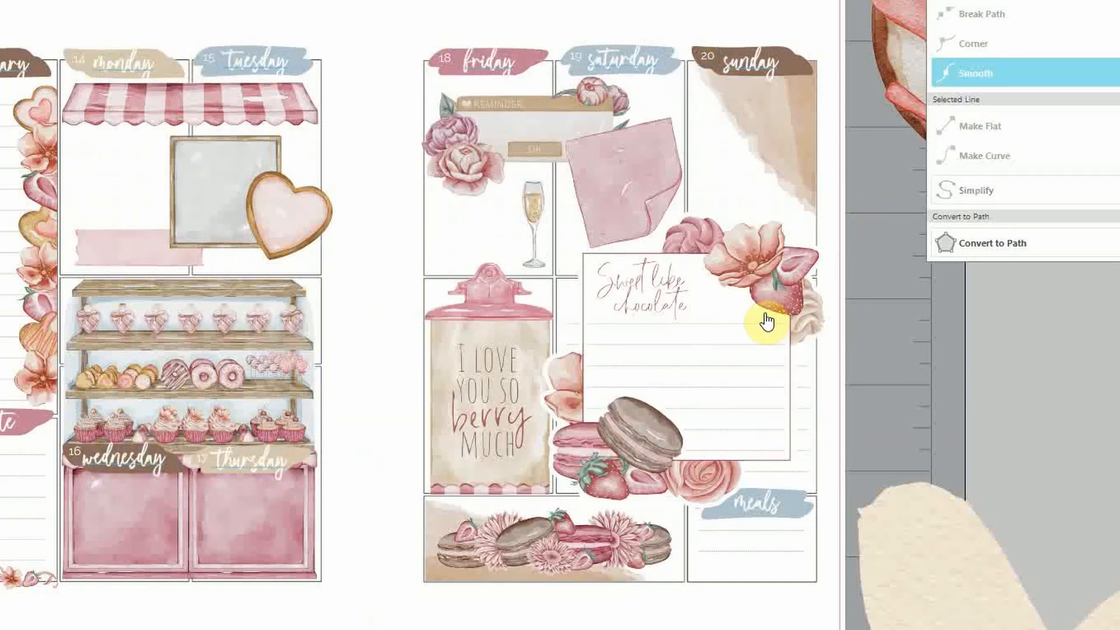
drag(642, 629, 626, 629)
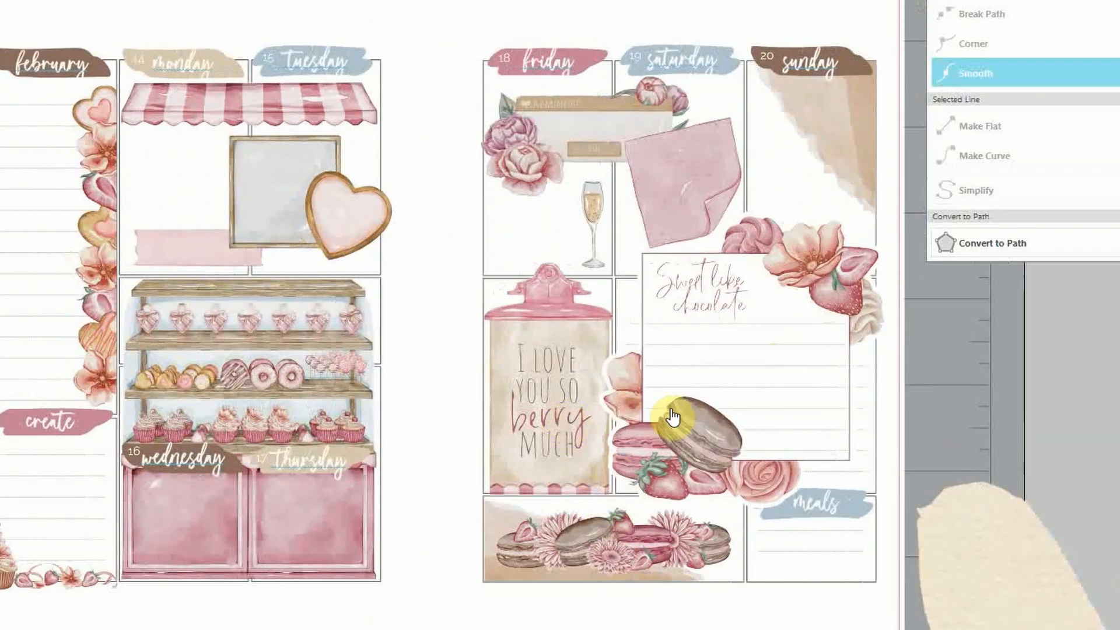
Shrink the cream heart to about 0.49 in and tuck it below the meals label on the right page
key(ctrl+minus)
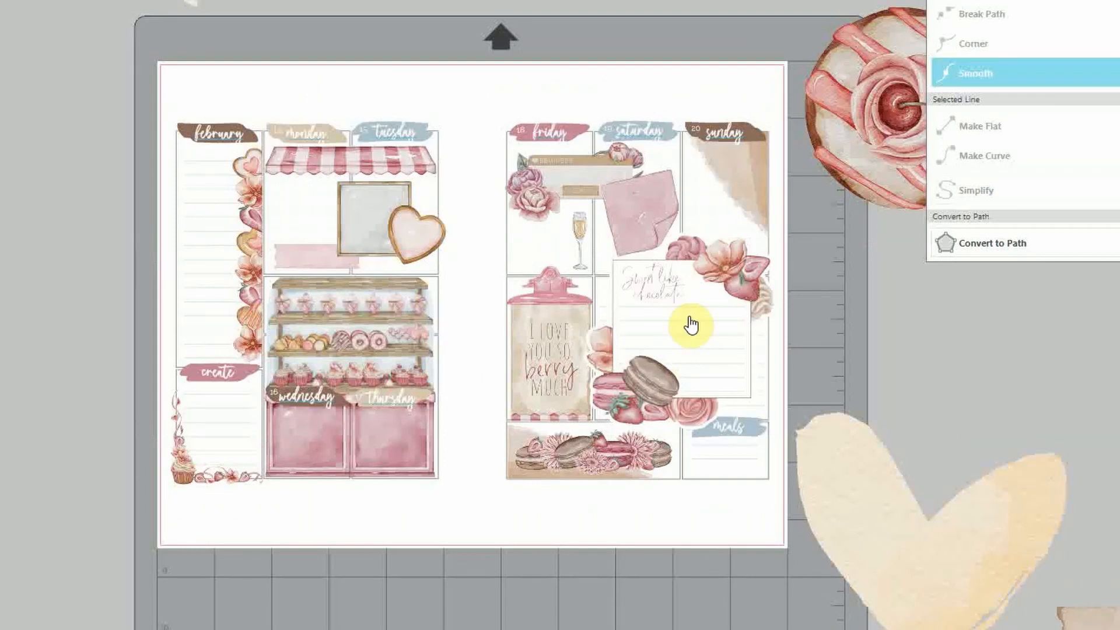
scroll(736, 625, right, 2)
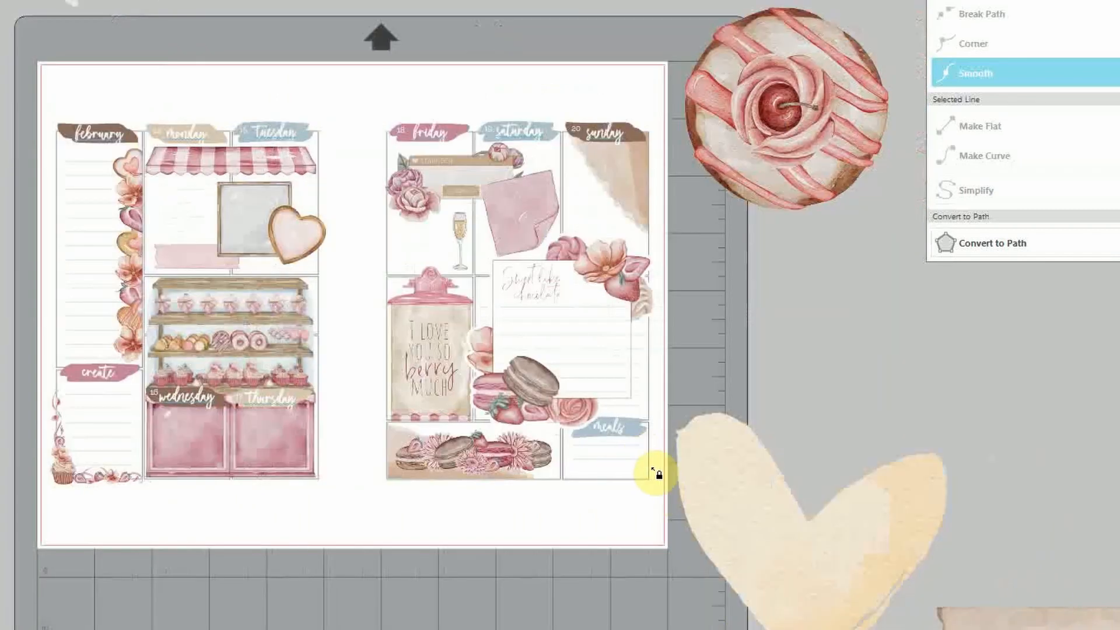
click(808, 516)
click(959, 420)
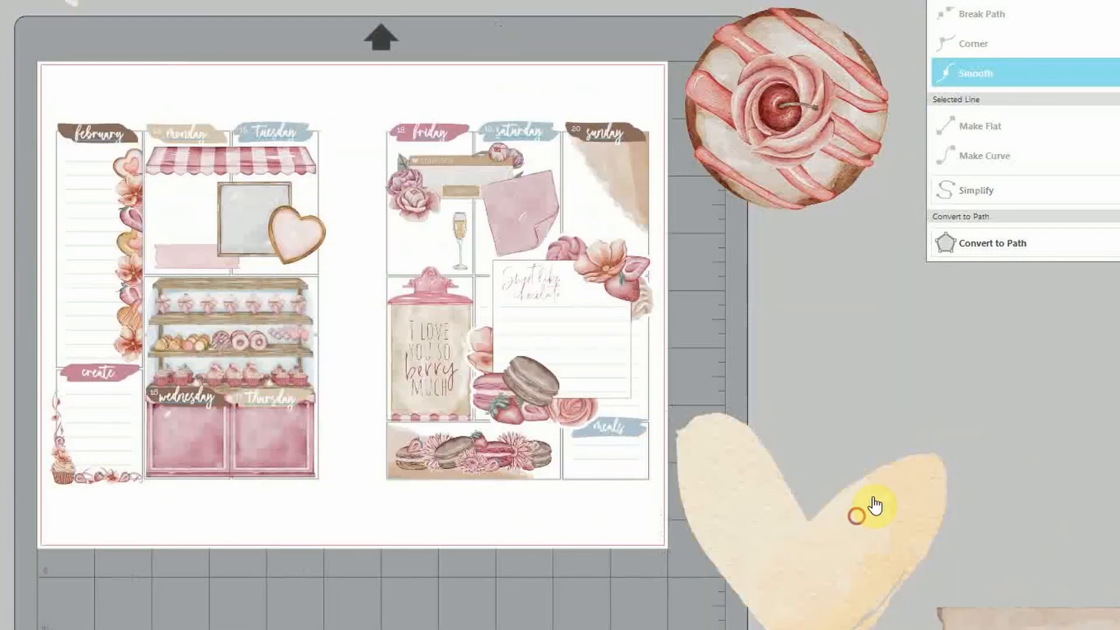
click(857, 516)
click(957, 408)
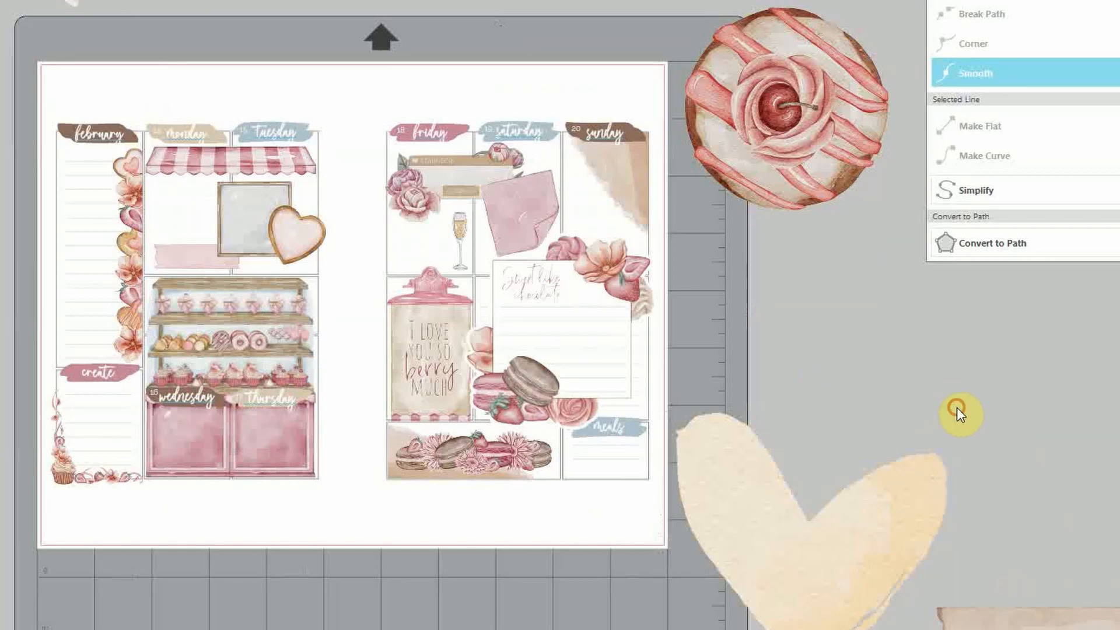
click(867, 508)
drag(952, 406, 637, 472)
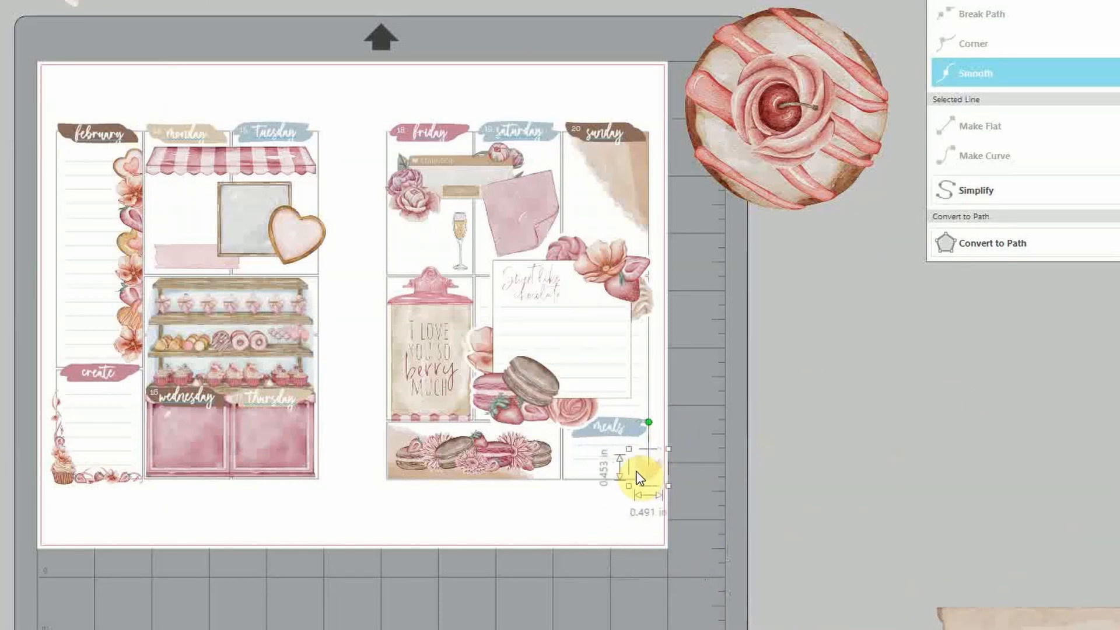
click(785, 461)
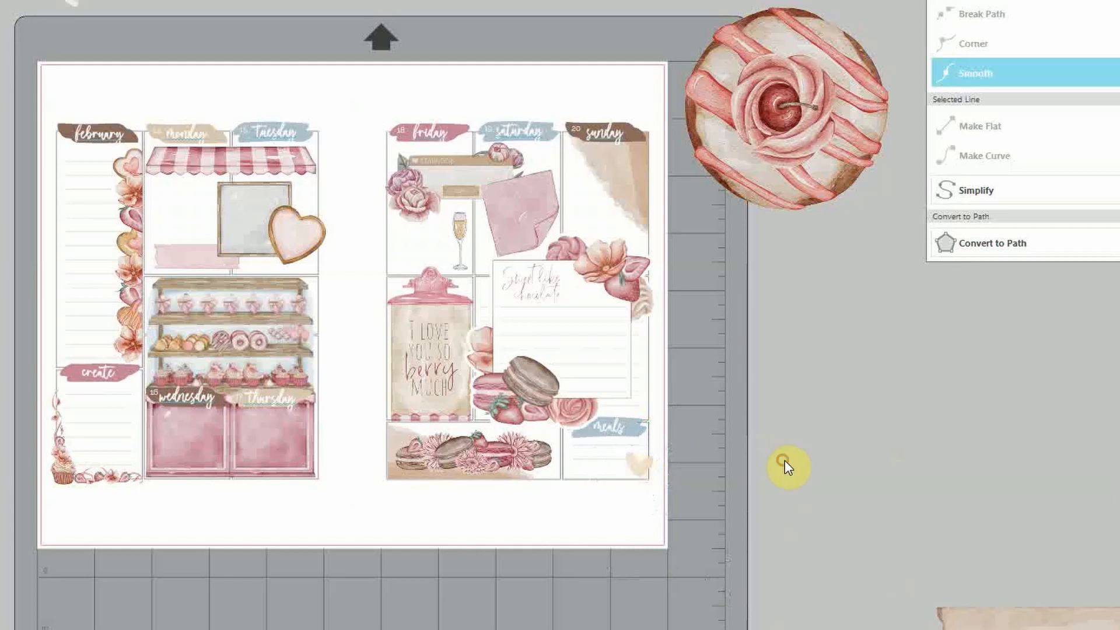
click(641, 474)
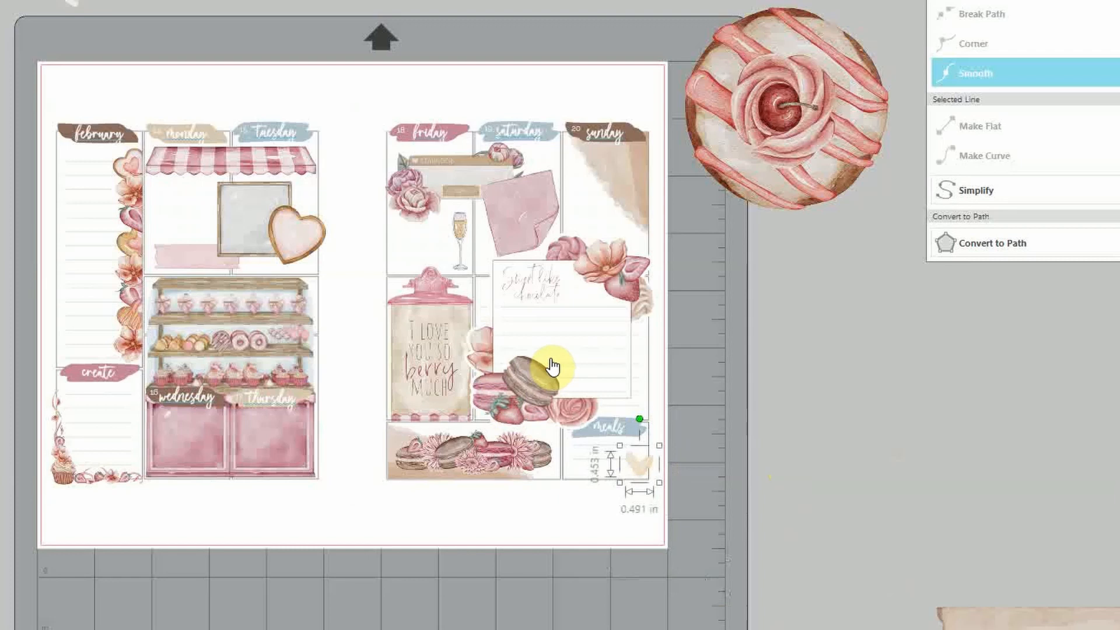
click(334, 220)
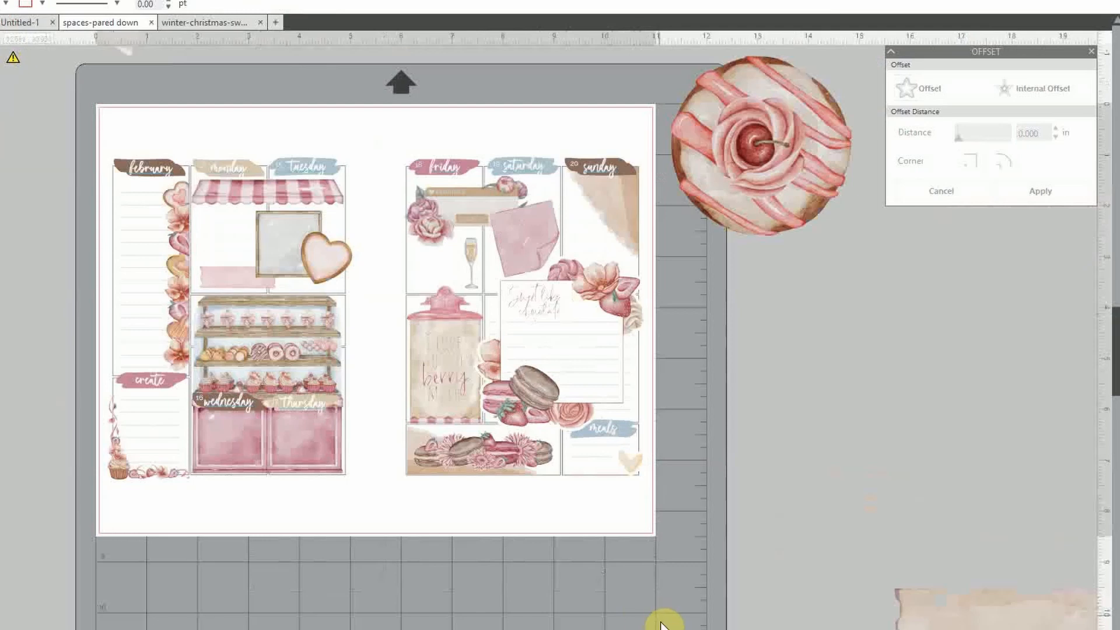
Delete the spare donut image and open the print preview of the spread
click(800, 170)
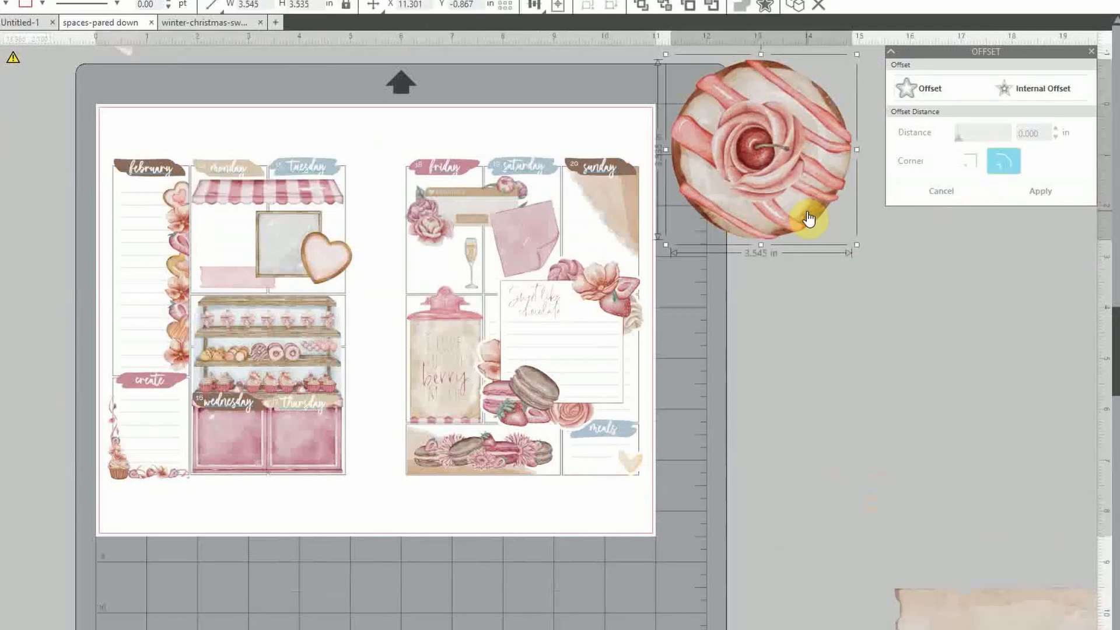
key(Delete)
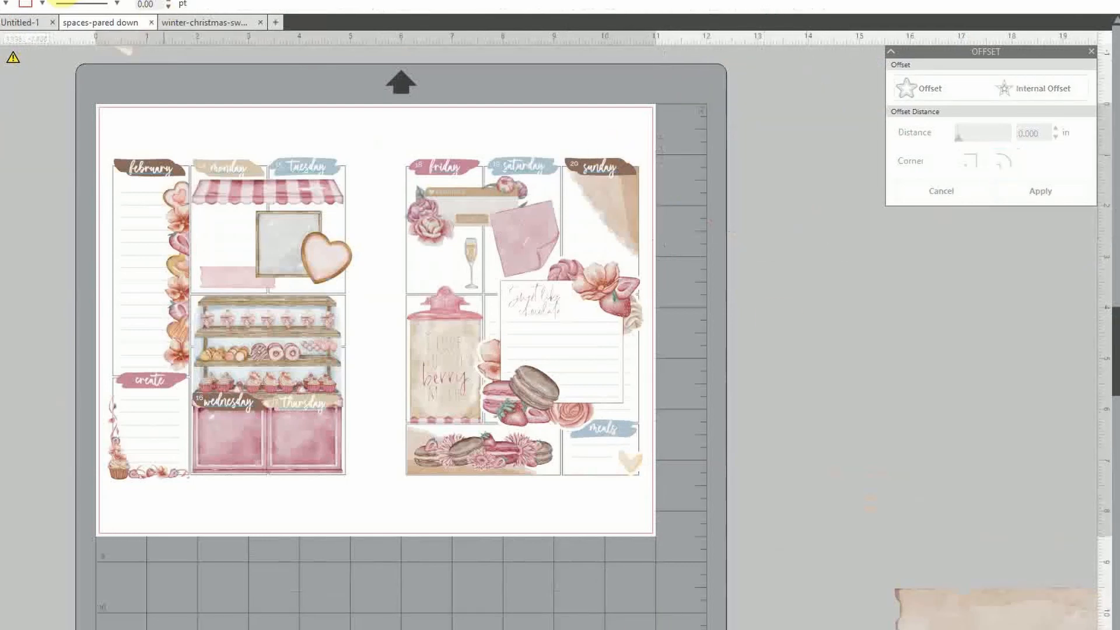
click(66, 2)
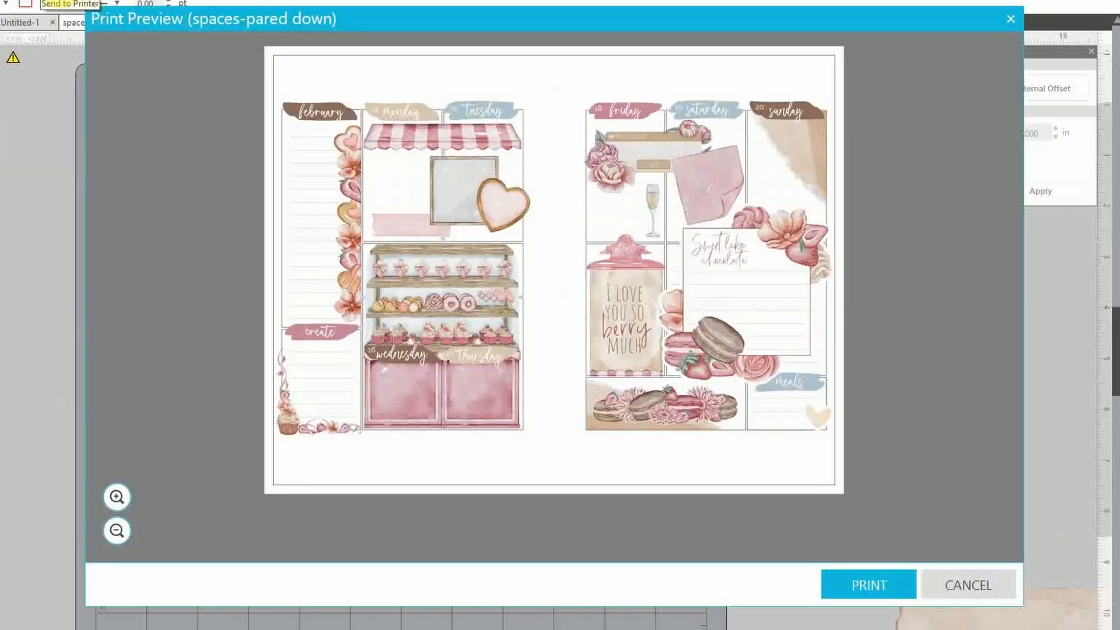